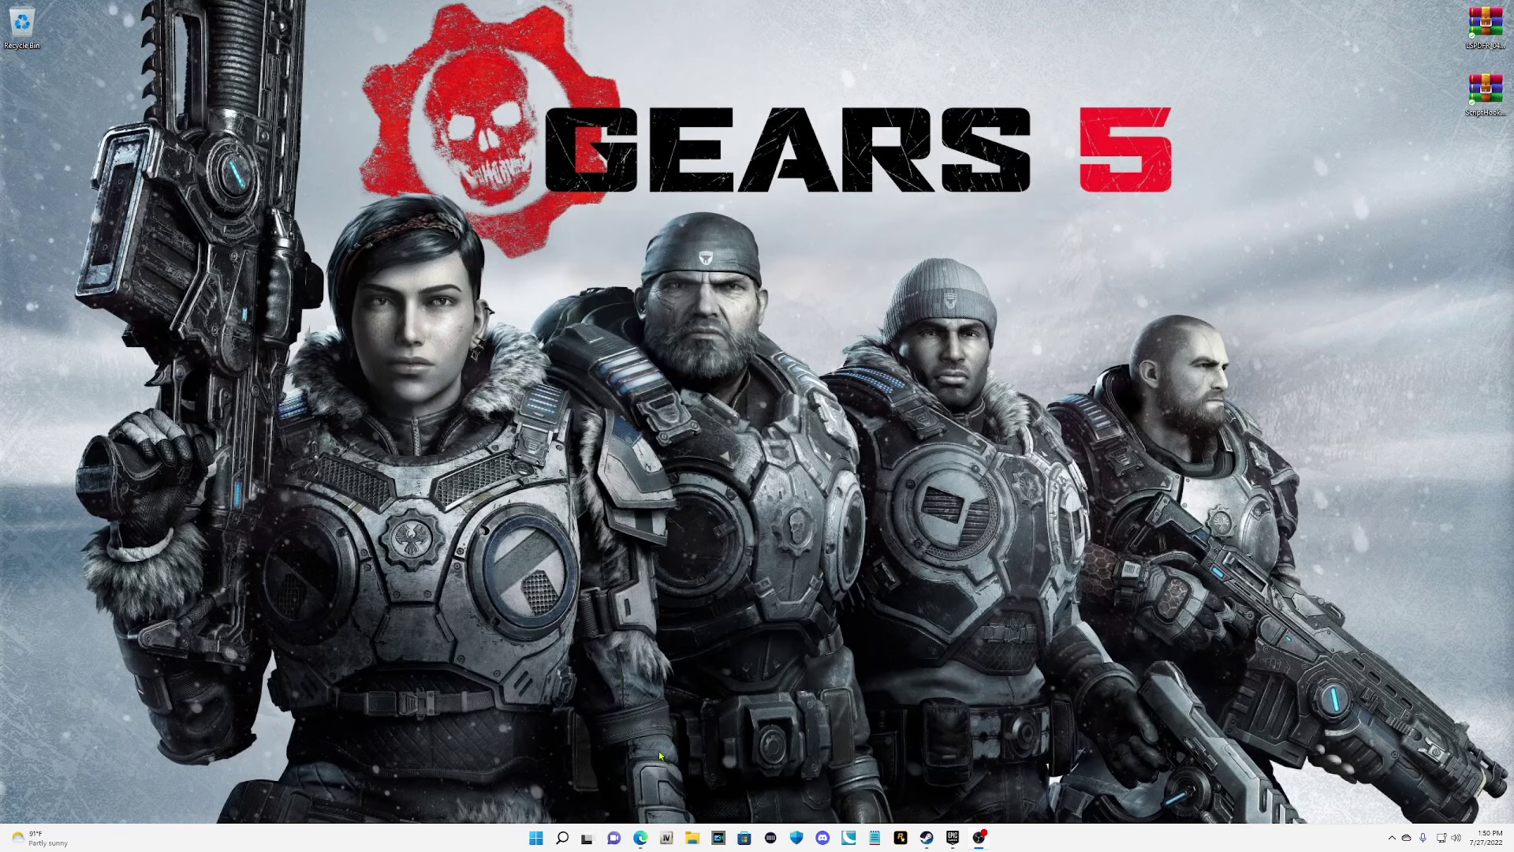
Switch to the web browser and review the LSPD First Response 0.4.9 (Build 8242) version, changelog and file information.
{"action": "left_click", "coordinate": [639, 837]}
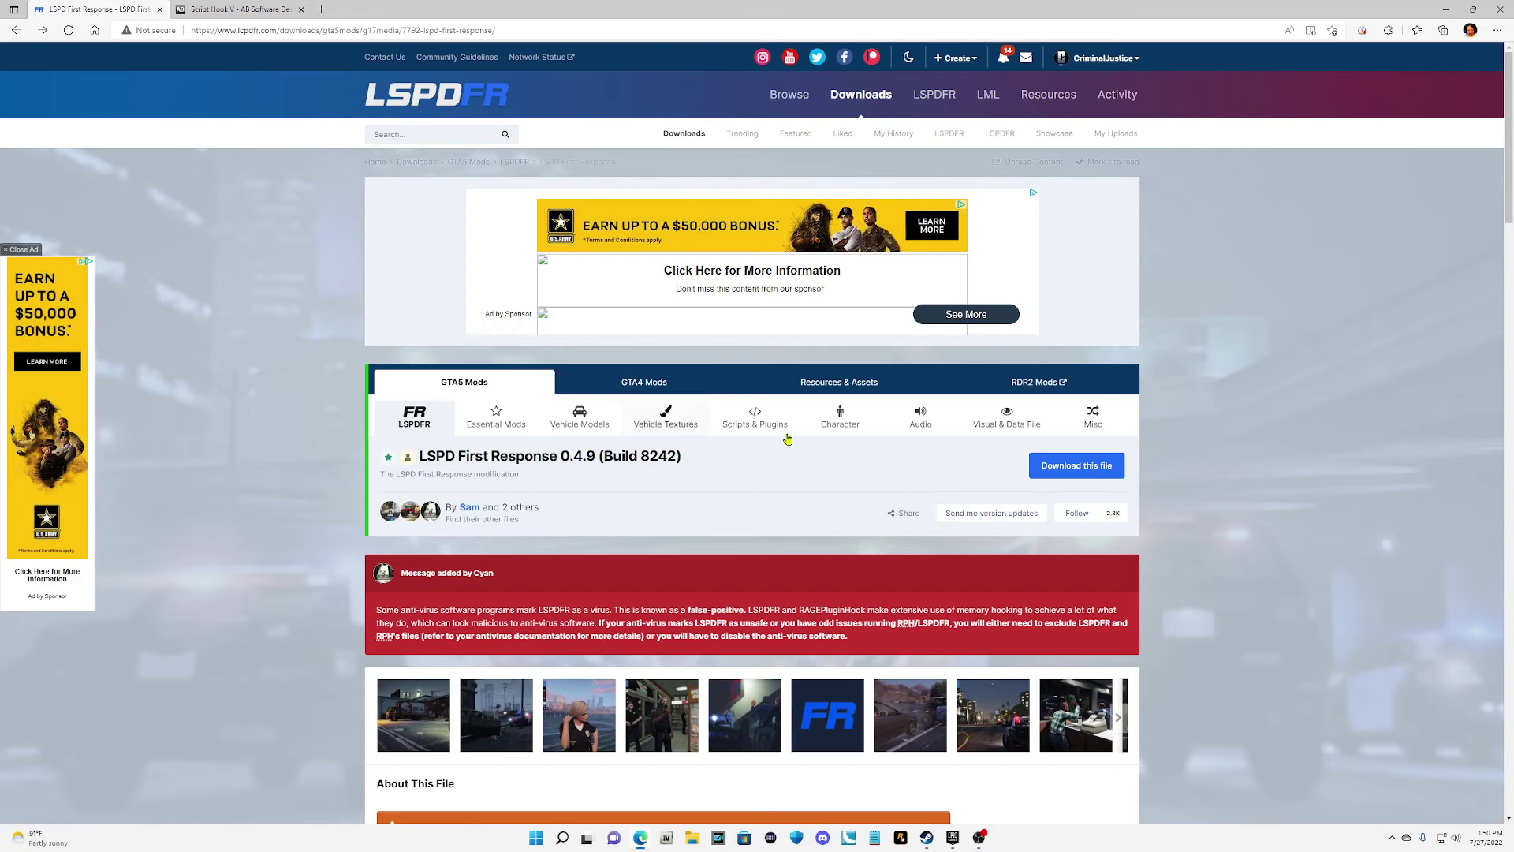
{"action": "left_click_drag", "start_coordinate": [710, 462], "coordinate": [499, 456]}
{"action": "left_click", "coordinate": [668, 480]}
{"action": "scroll", "coordinate": [836, 490], "scroll_direction": "down", "scroll_amount": 7}
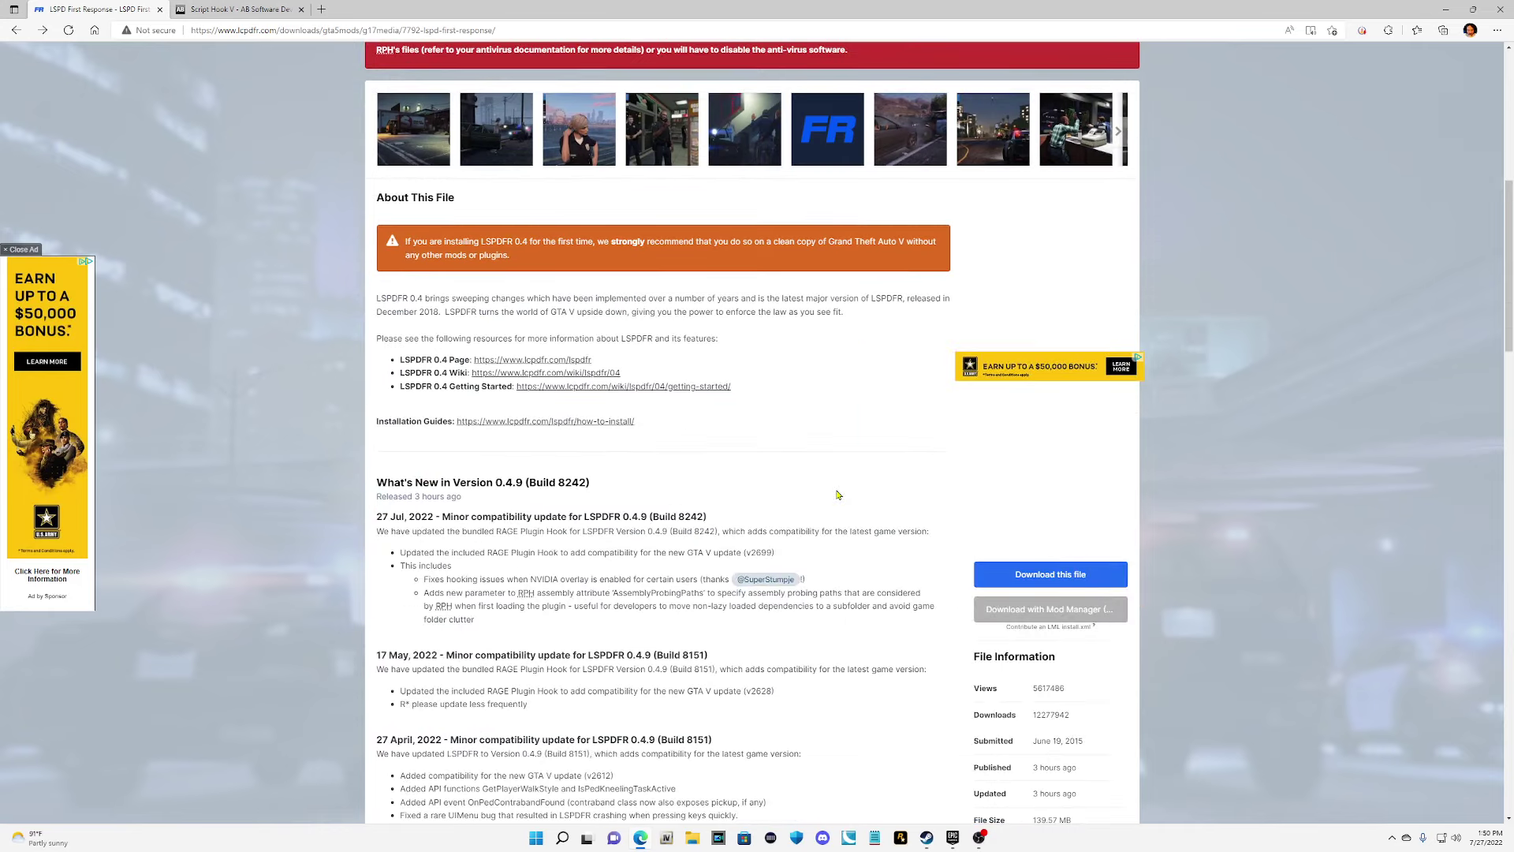
{"action": "scroll", "coordinate": [837, 495], "scroll_direction": "down", "scroll_amount": 6}
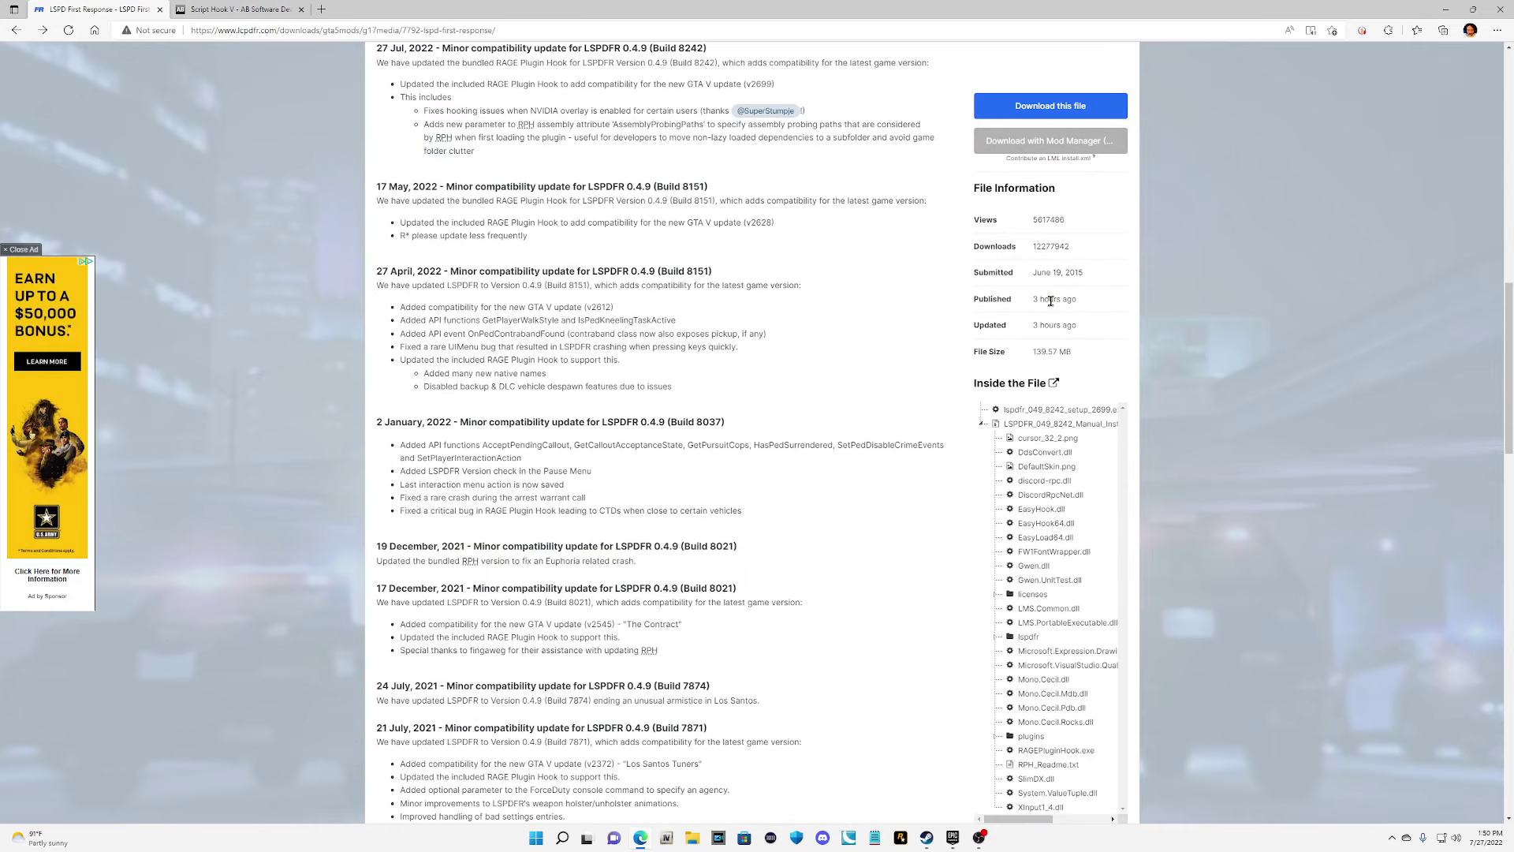
{"action": "scroll", "coordinate": [907, 400], "scroll_direction": "up", "scroll_amount": 13}
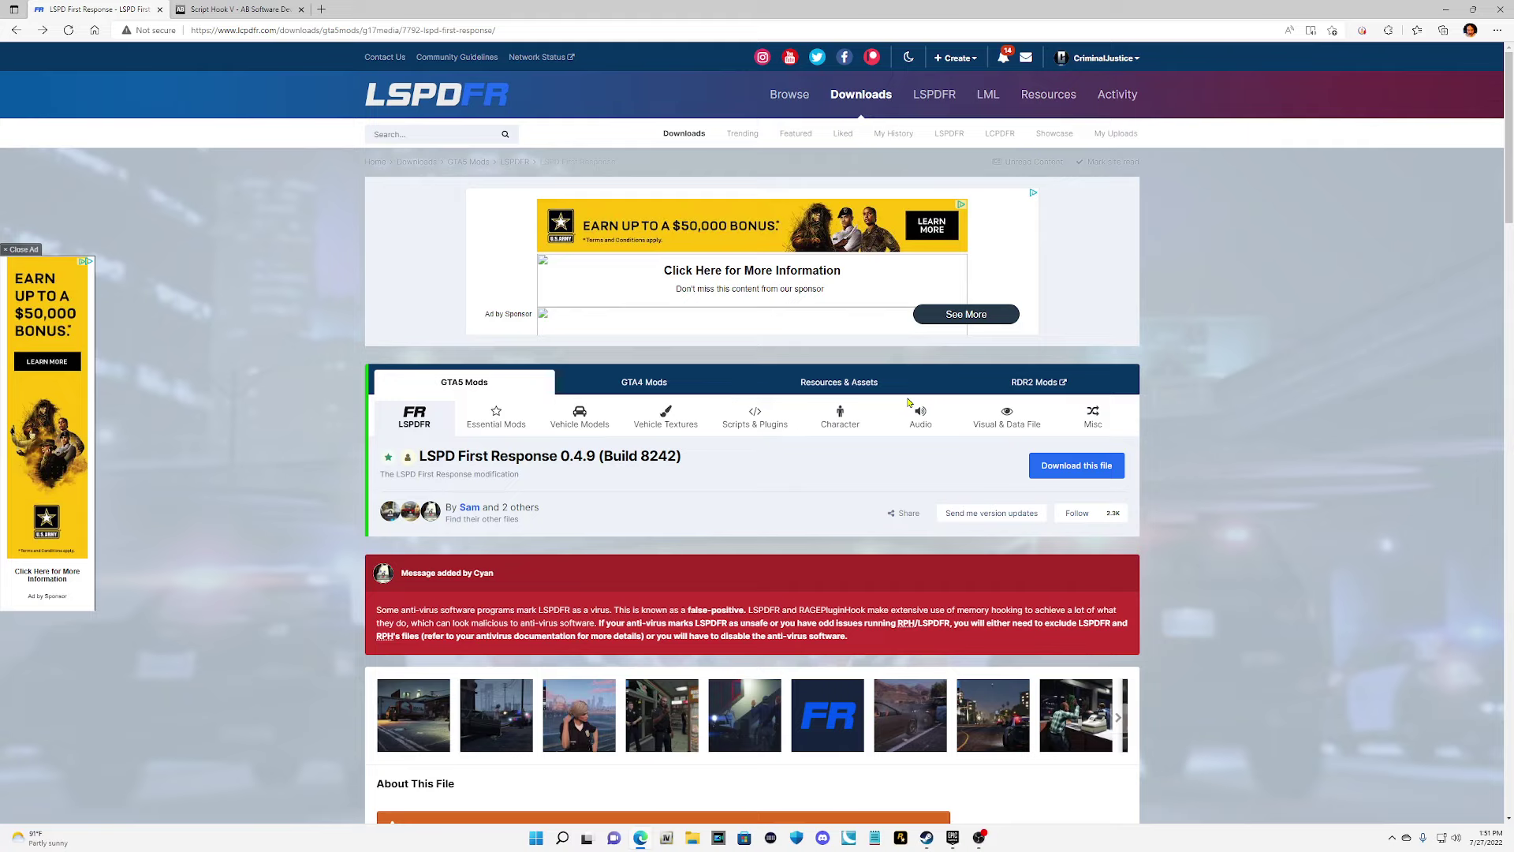
Accept the LSPDFR download terms, examine the offered files including LSPDFR_049_8242_Manual_Install.zip, and close the list.
{"action": "left_click", "coordinate": [1095, 465]}
{"action": "scroll", "coordinate": [957, 450], "scroll_direction": "down", "scroll_amount": 15}
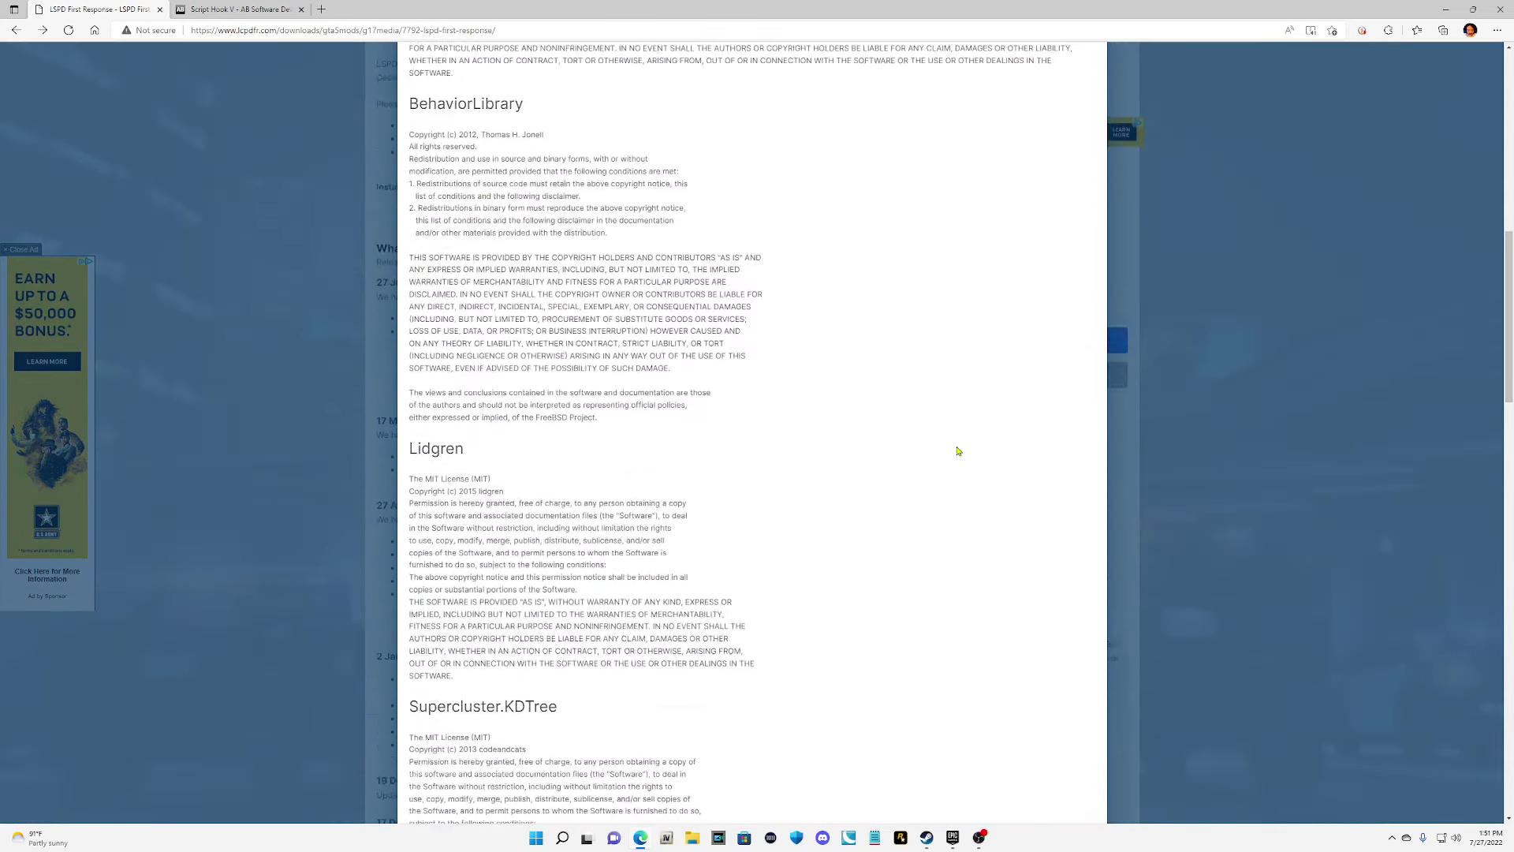
{"action": "left_click", "coordinate": [1055, 618]}
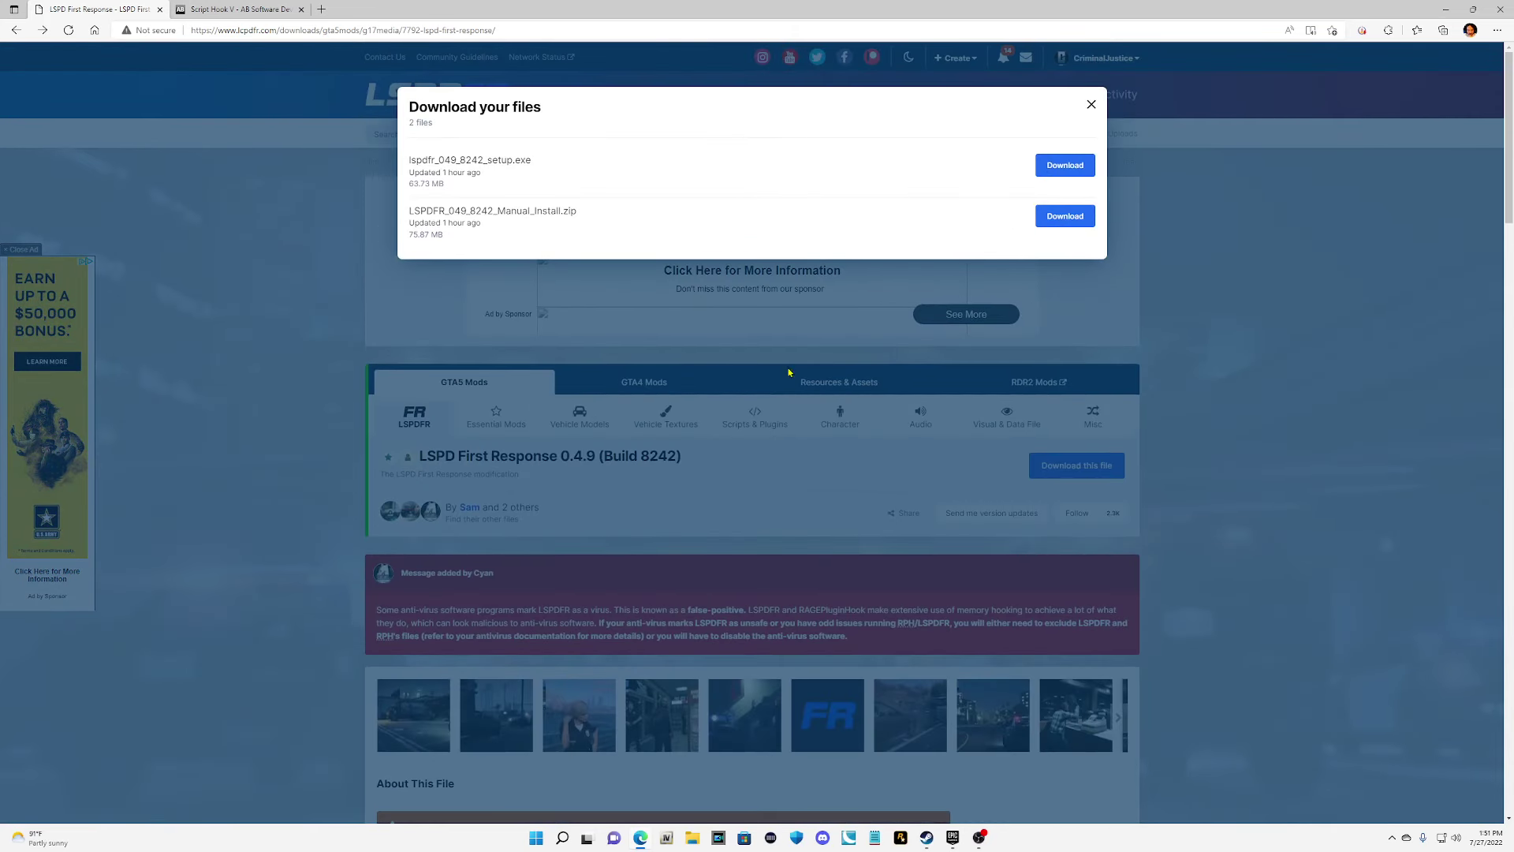
{"action": "left_click_drag", "start_coordinate": [601, 222], "coordinate": [433, 215]}
{"action": "left_click", "coordinate": [609, 227]}
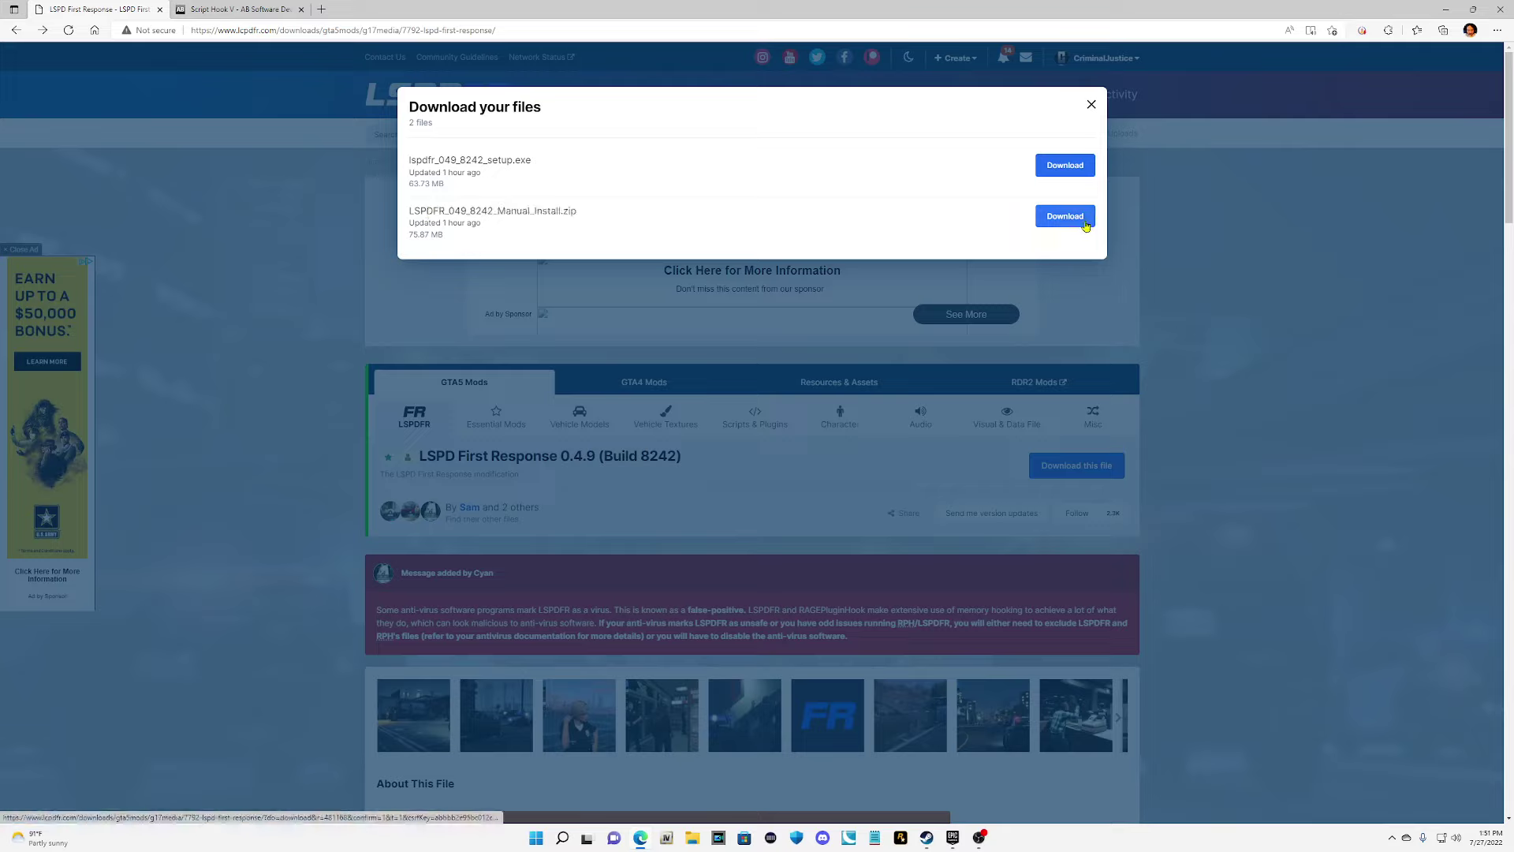
{"action": "left_click", "coordinate": [1092, 104]}
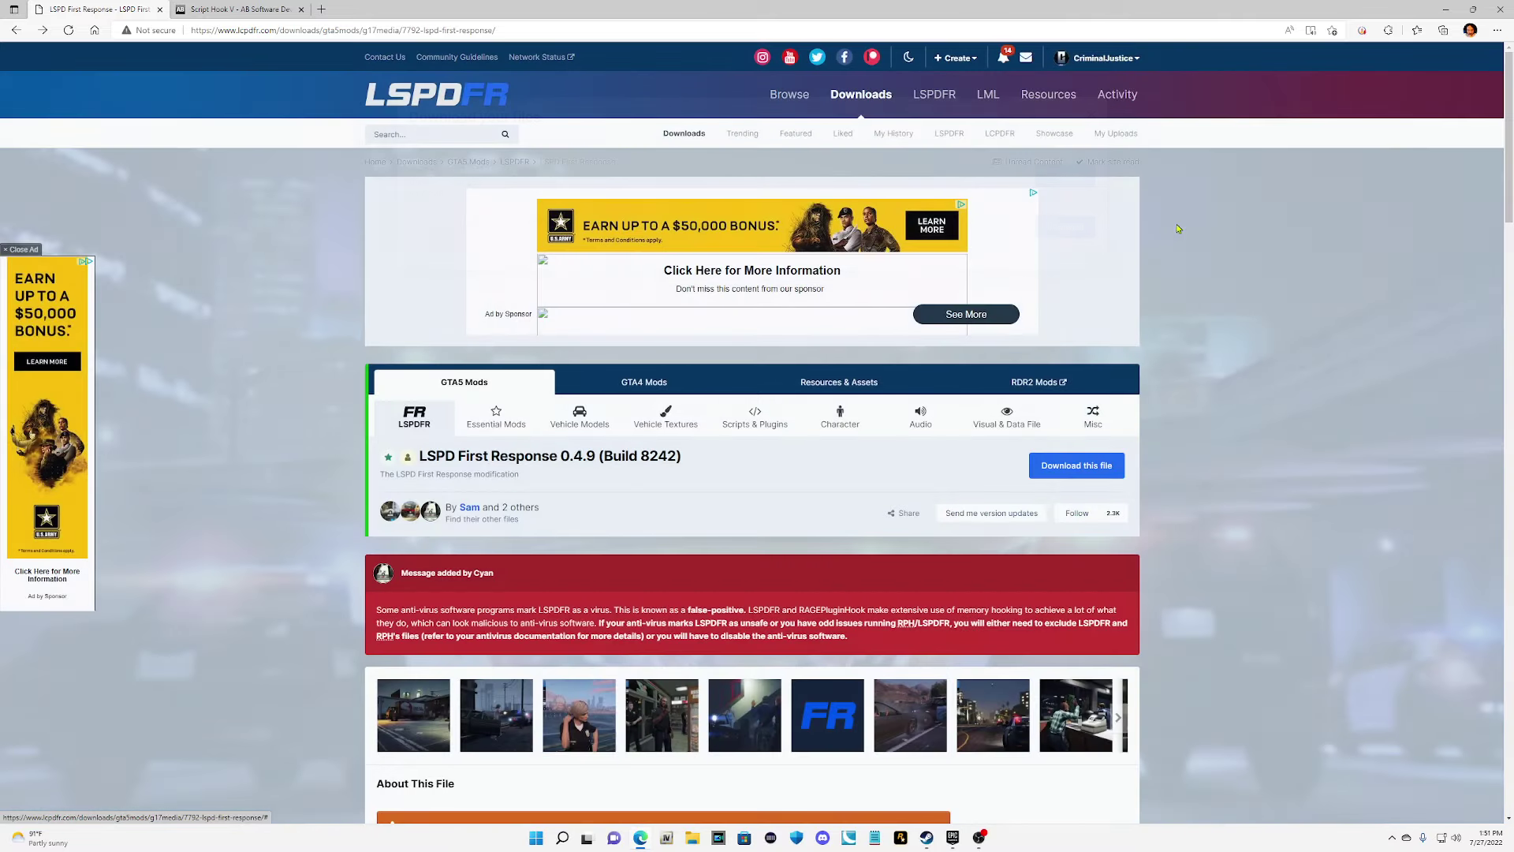
Close the LSPDFR page, check the Script Hook V version and release date, and close the browser.
{"action": "left_click", "coordinate": [160, 9]}
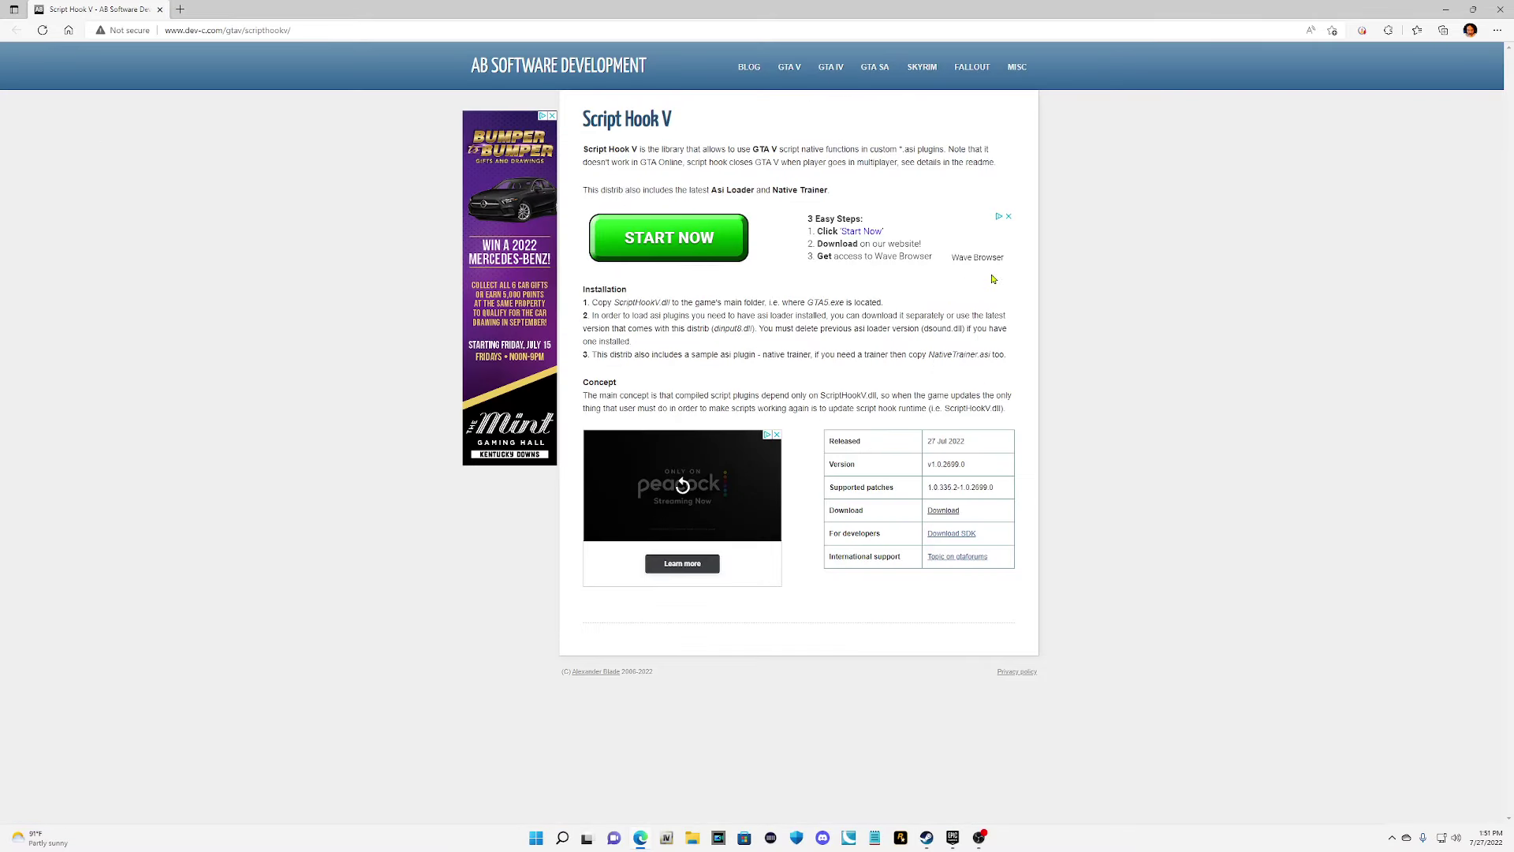
{"action": "left_click_drag", "start_coordinate": [994, 487], "coordinate": [971, 489]}
{"action": "left_click", "coordinate": [1034, 519]}
{"action": "key", "text": "alt+F4"}
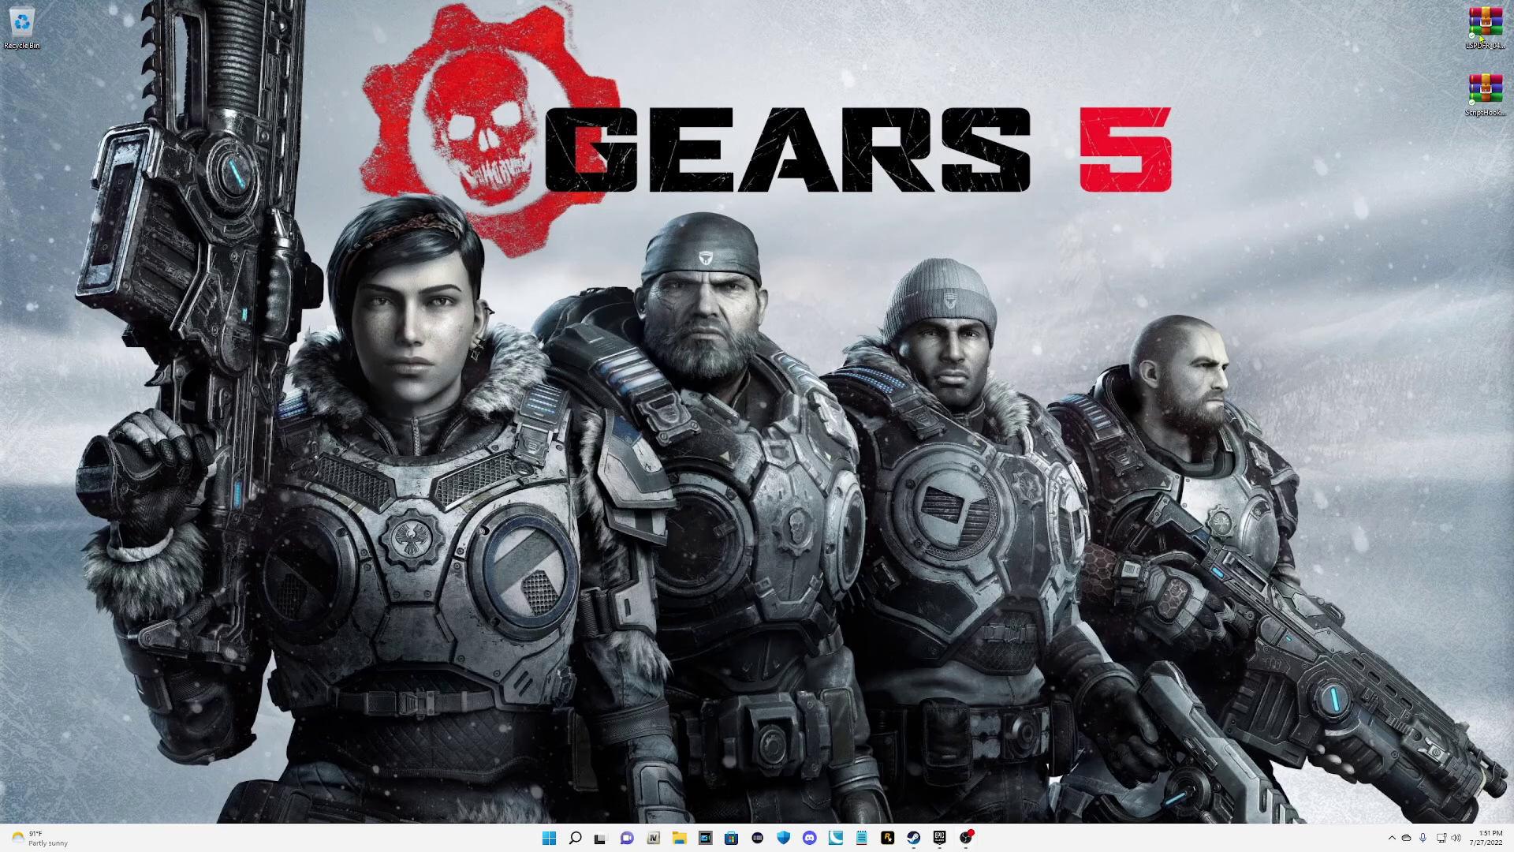
Open the Epic Games GTAV folder in File Explorer and move its window away from the downloaded archives on the desktop.
{"action": "left_click", "coordinate": [1485, 85]}
{"action": "left_click", "coordinate": [1479, 52]}
{"action": "right_click", "coordinate": [680, 838]}
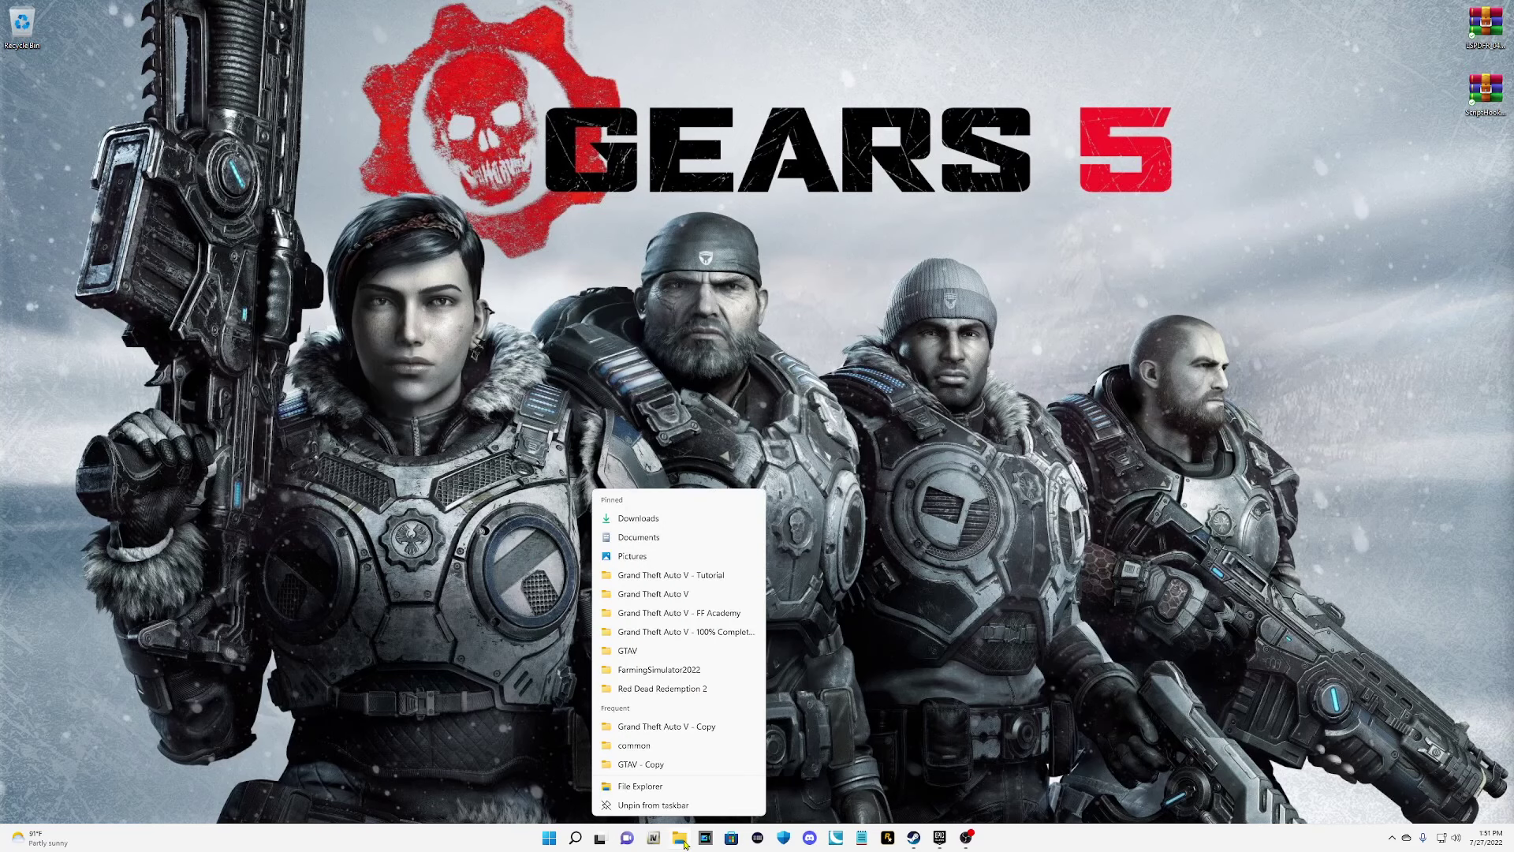
{"action": "left_click", "coordinate": [719, 824]}
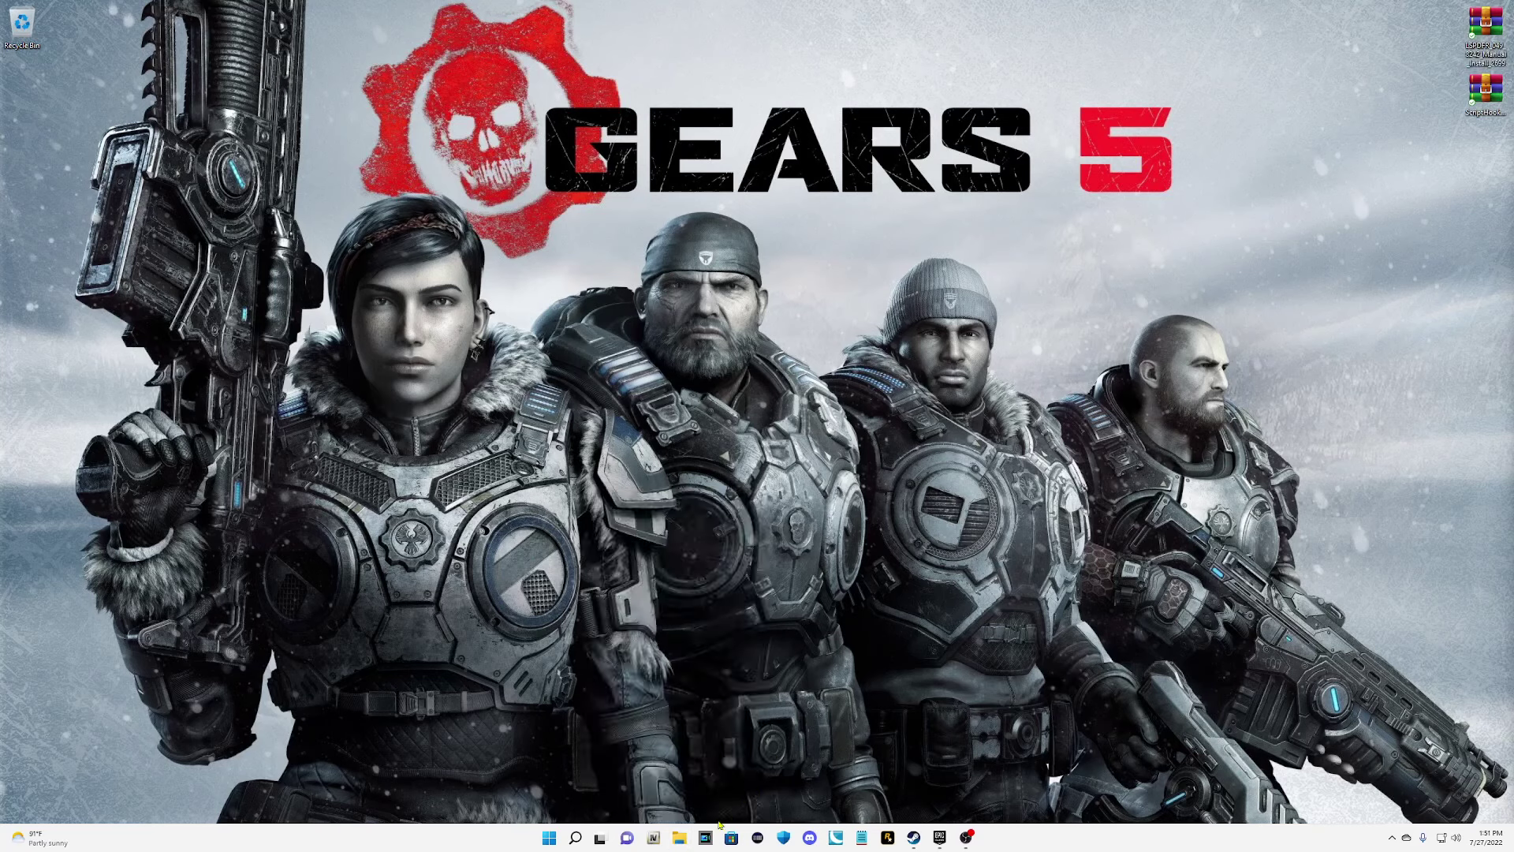
{"action": "right_click", "coordinate": [685, 846]}
{"action": "left_click", "coordinate": [628, 651]}
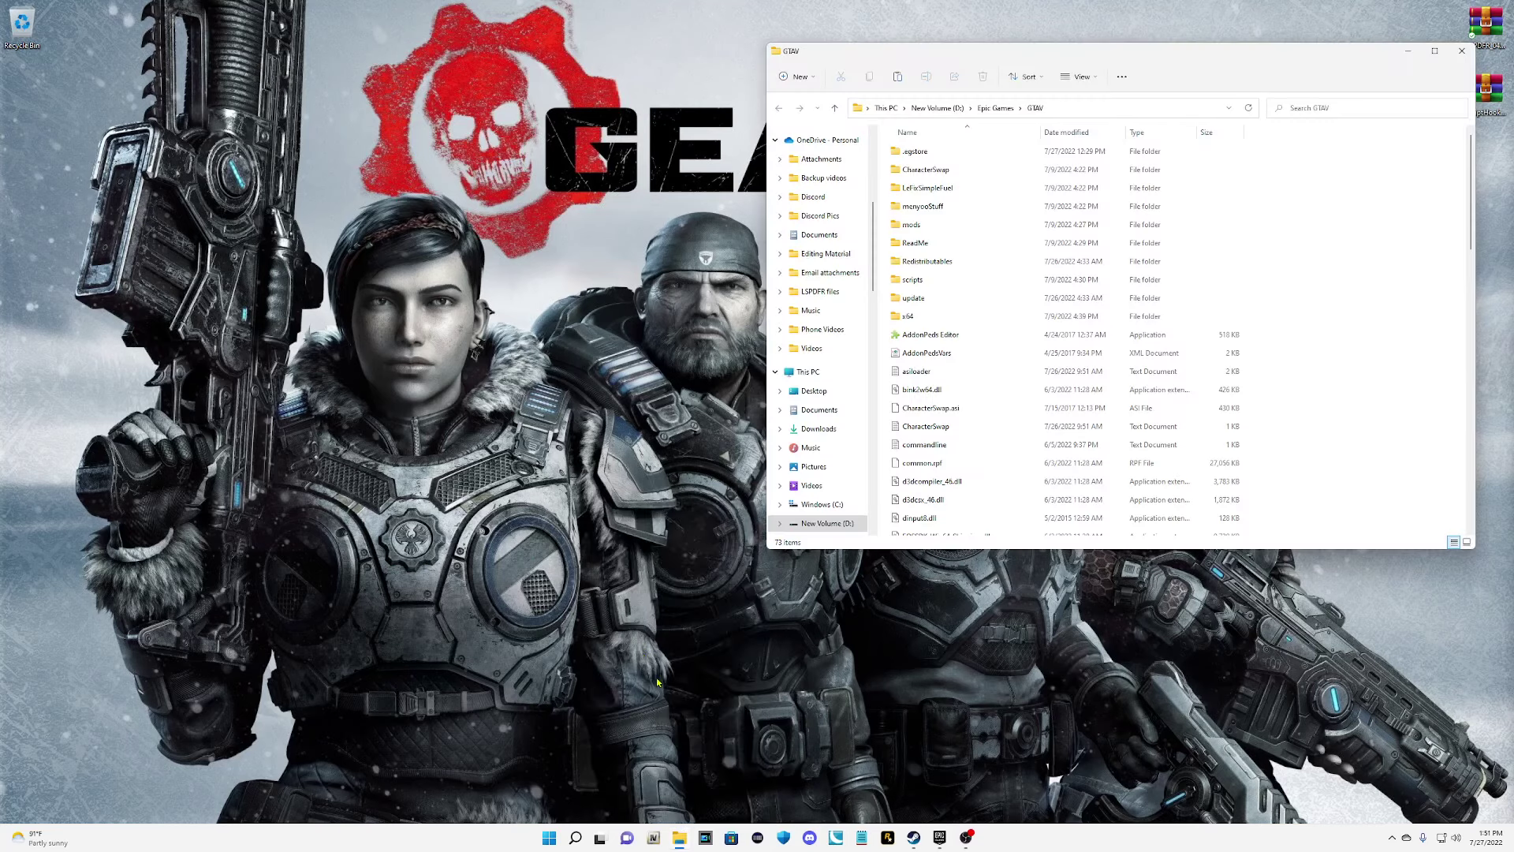
{"action": "left_click_drag", "start_coordinate": [1159, 56], "coordinate": [504, 117]}
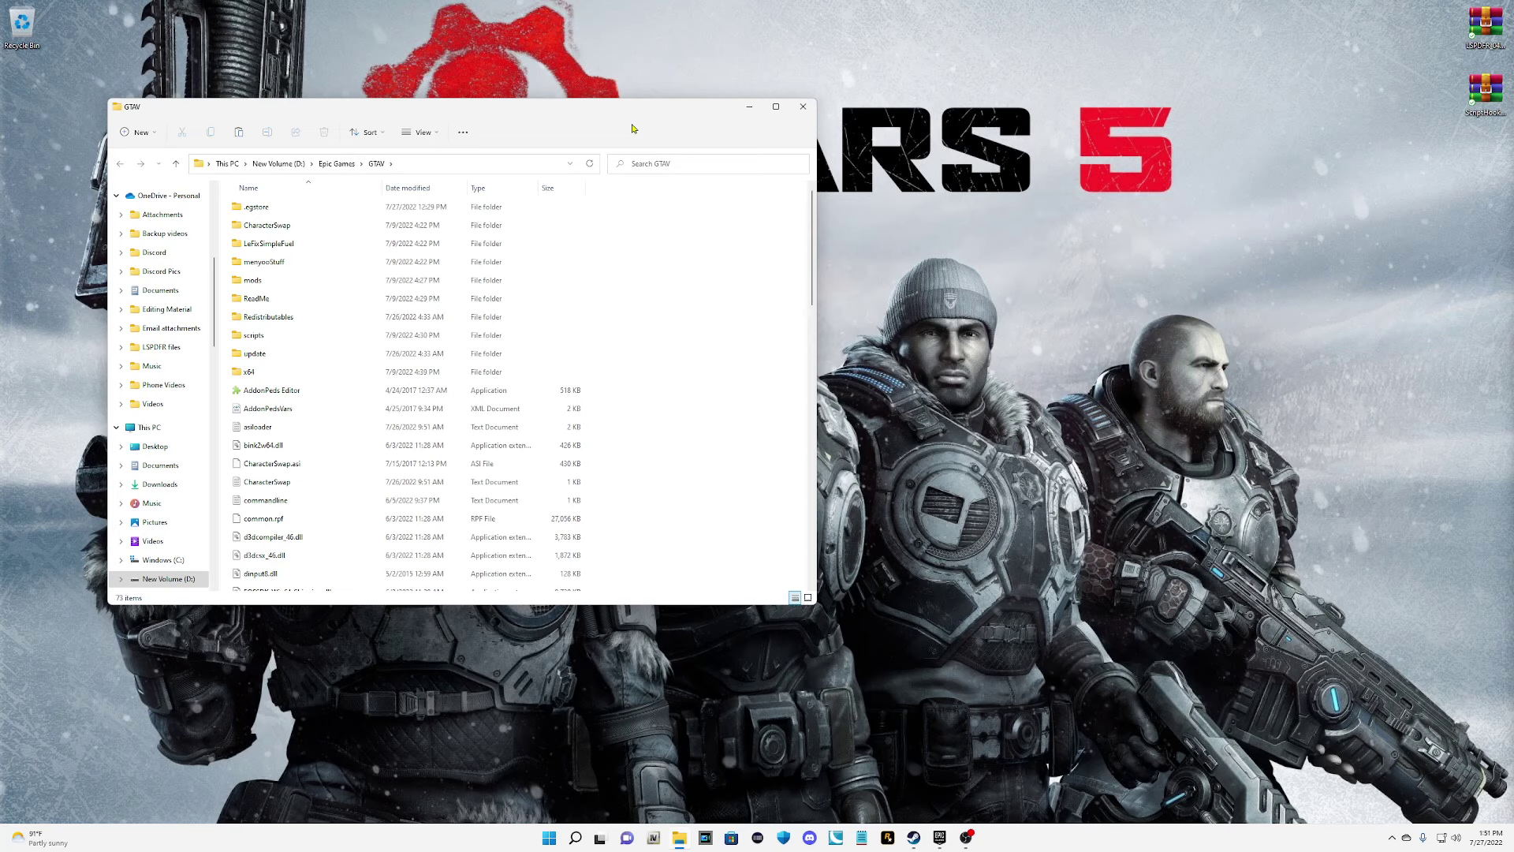
Check the modified date of the GTA5 application in the GTAV folder.
{"action": "scroll", "coordinate": [597, 353], "scroll_direction": "down", "scroll_amount": 6}
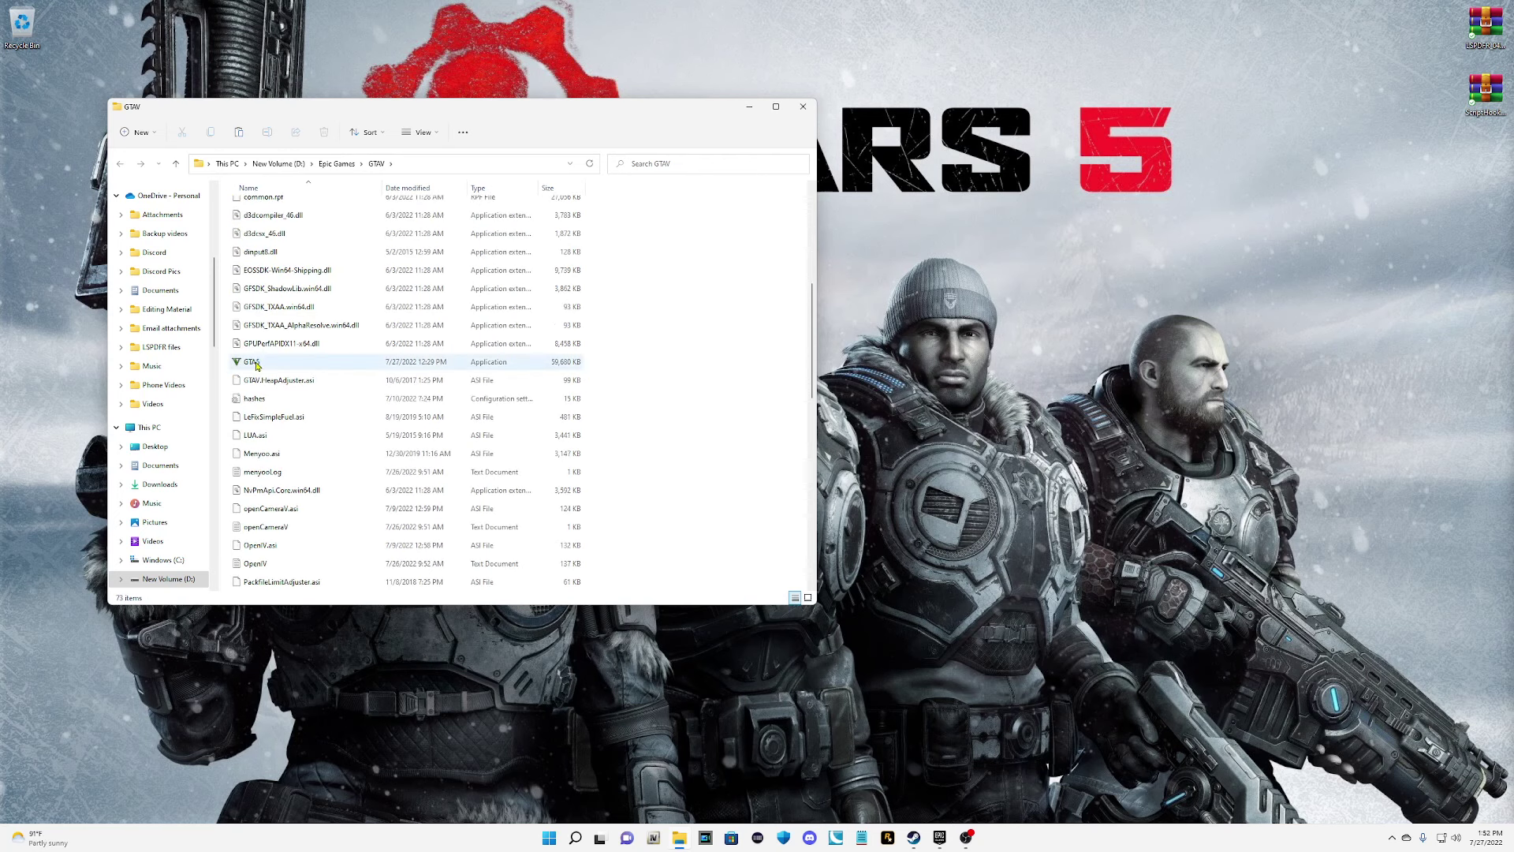
{"action": "mouse_move", "coordinate": [256, 365]}
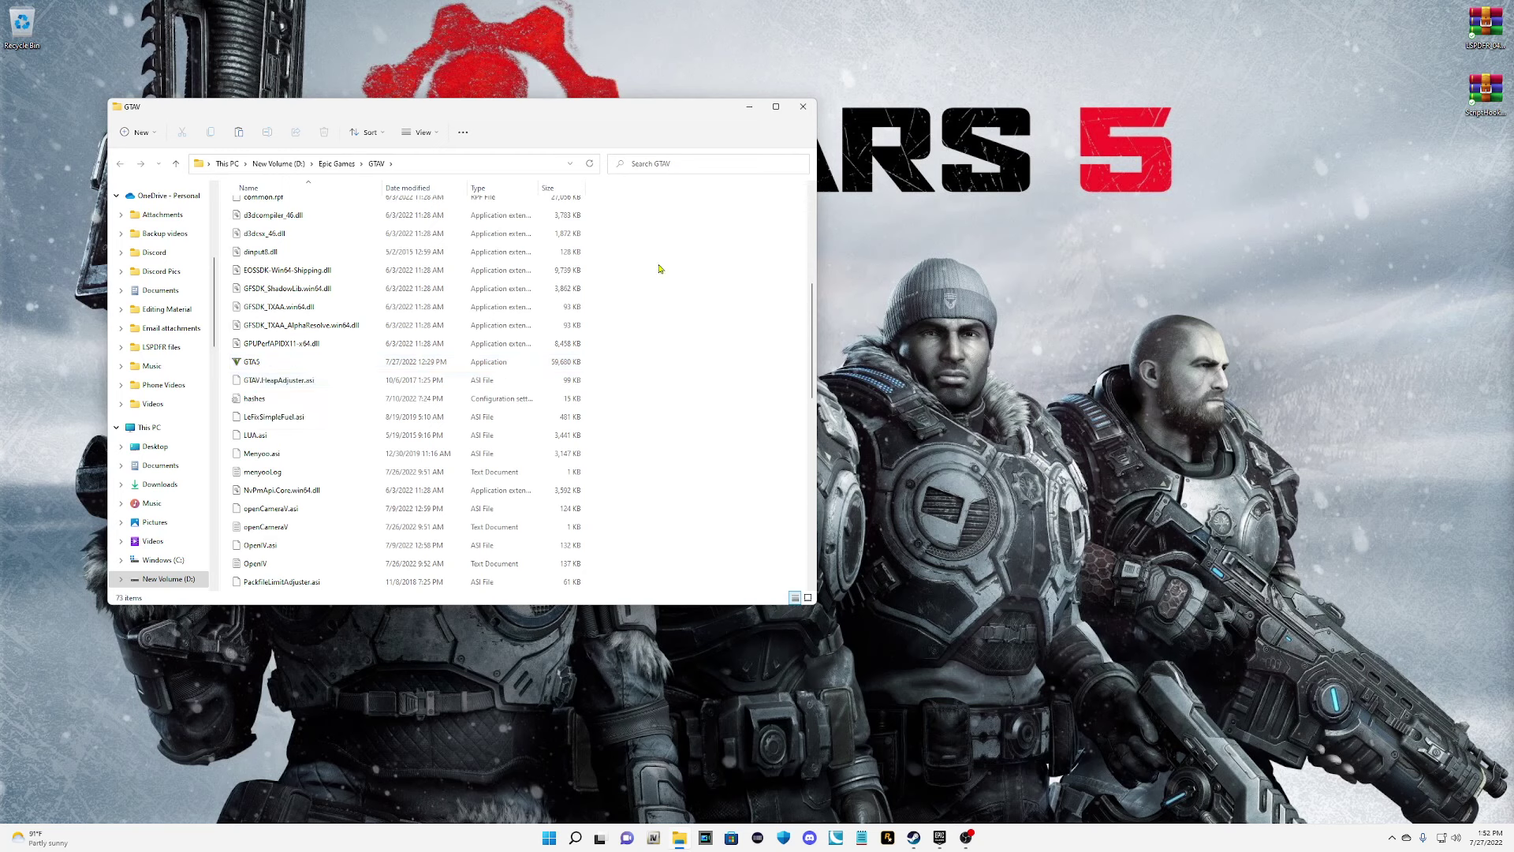
{"action": "left_click", "coordinate": [596, 163]}
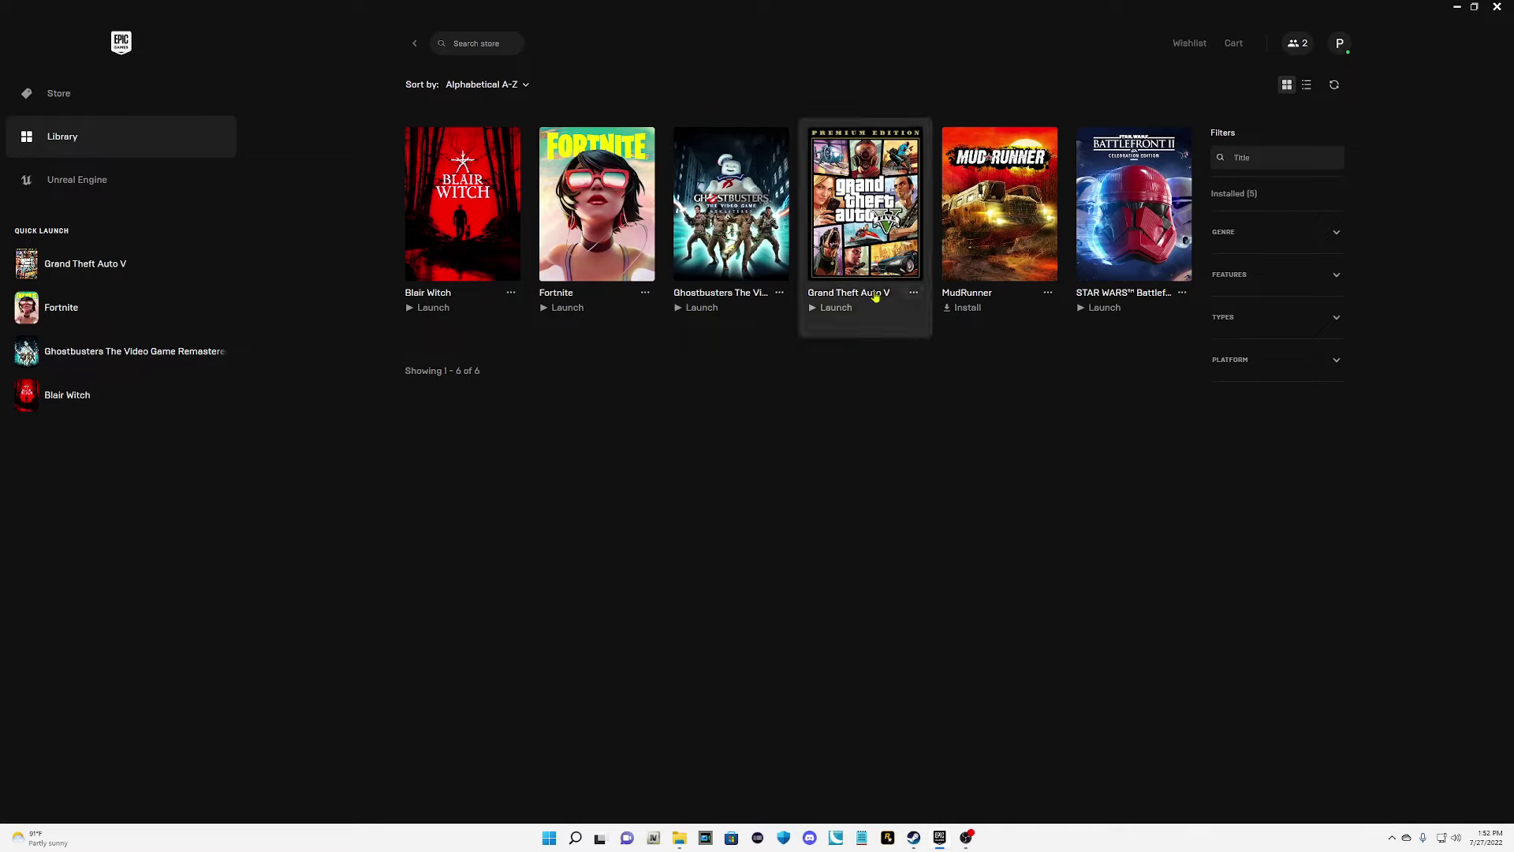
In the Epic Games Launcher library, view Grand Theft Auto V's version and its file verification option, and close the launcher.
{"action": "left_click", "coordinate": [915, 294]}
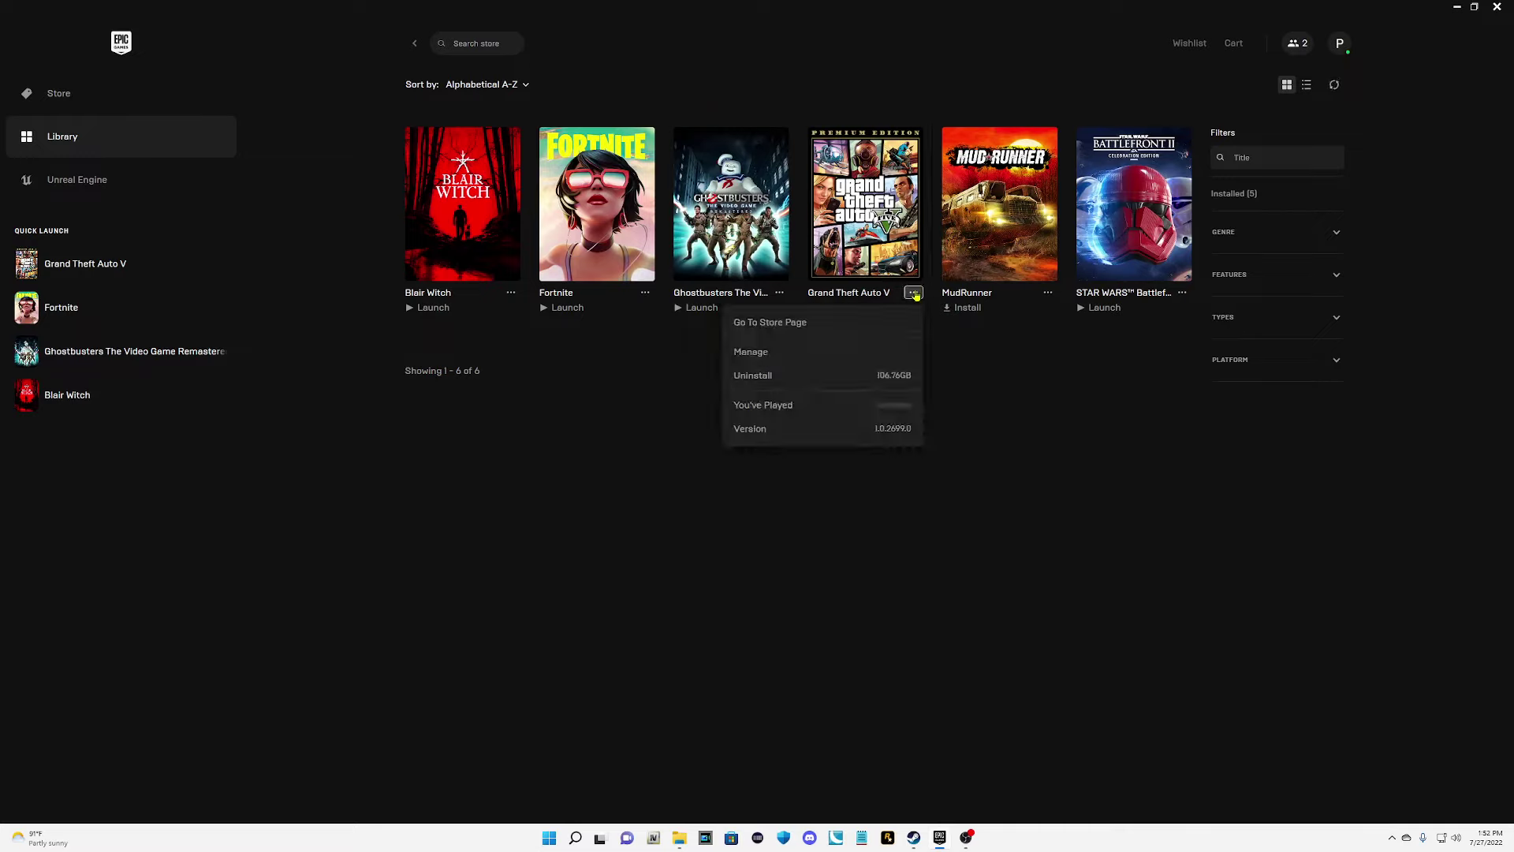
{"action": "left_click", "coordinate": [744, 351]}
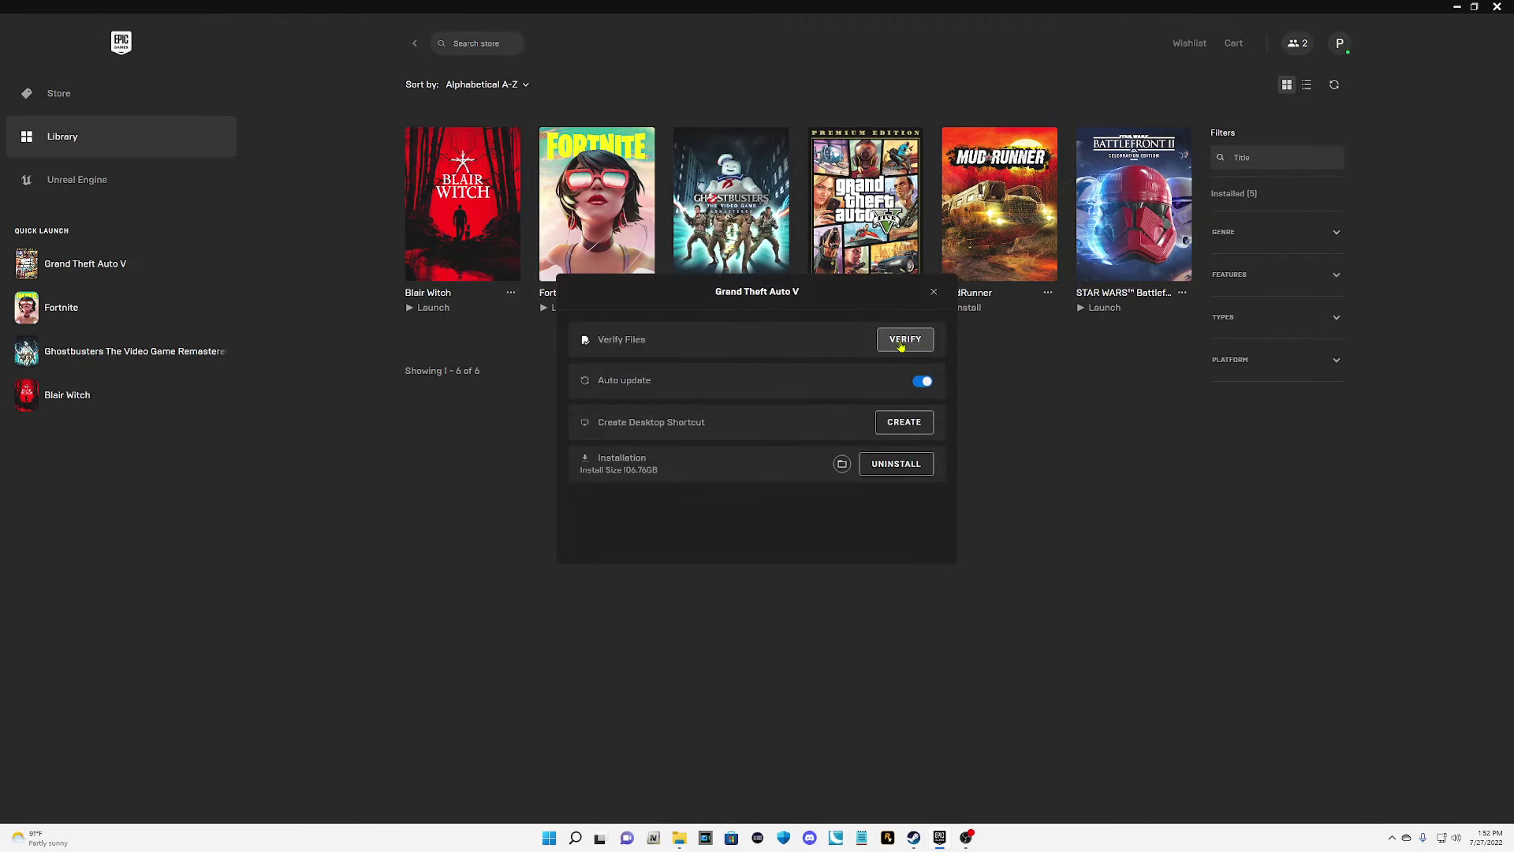
{"action": "left_click", "coordinate": [934, 292]}
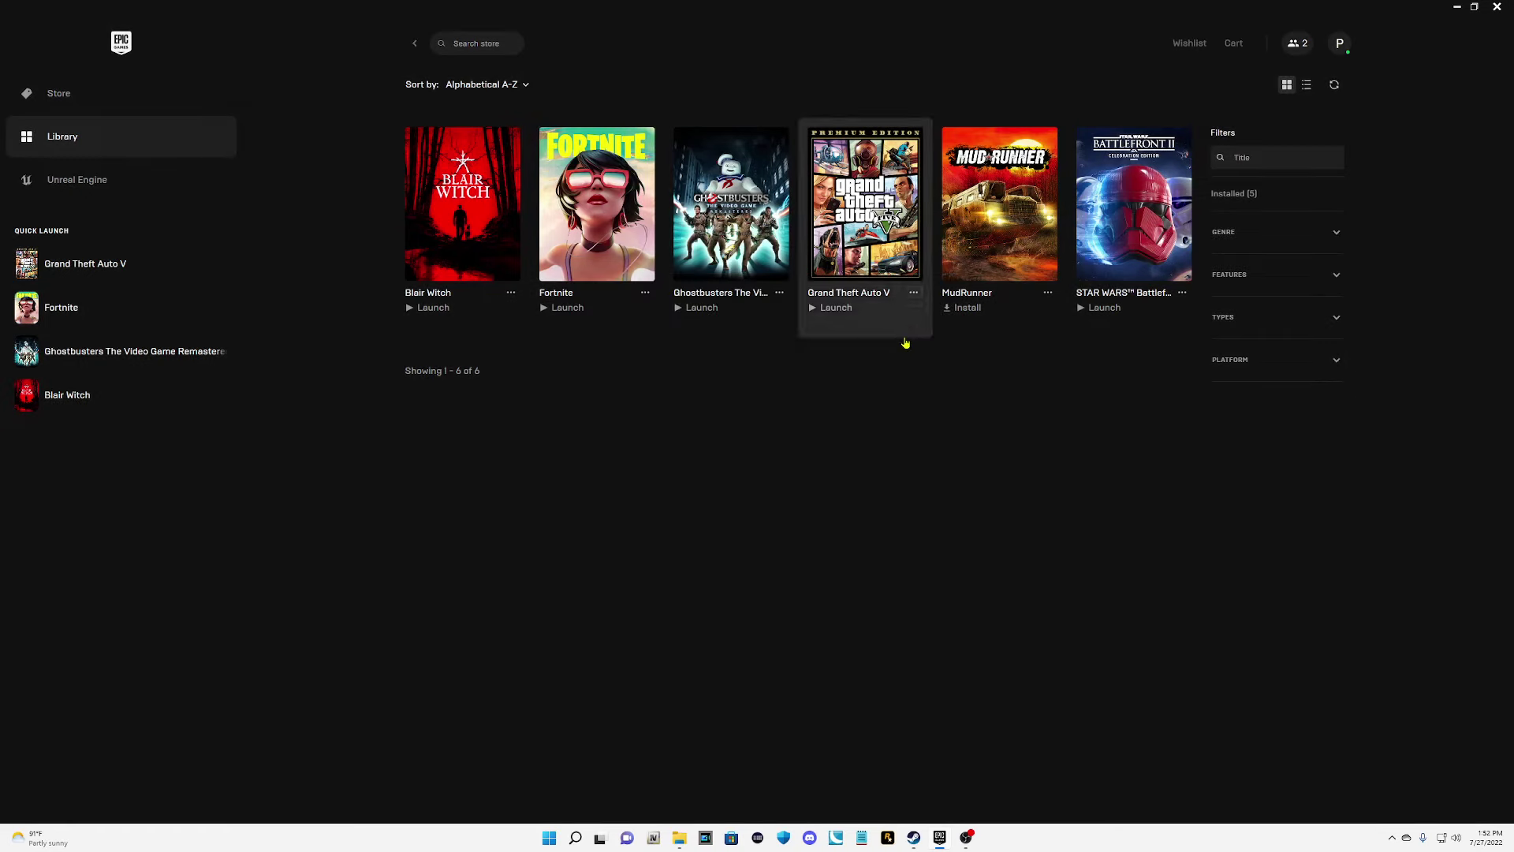
{"action": "left_click", "coordinate": [1498, 7]}
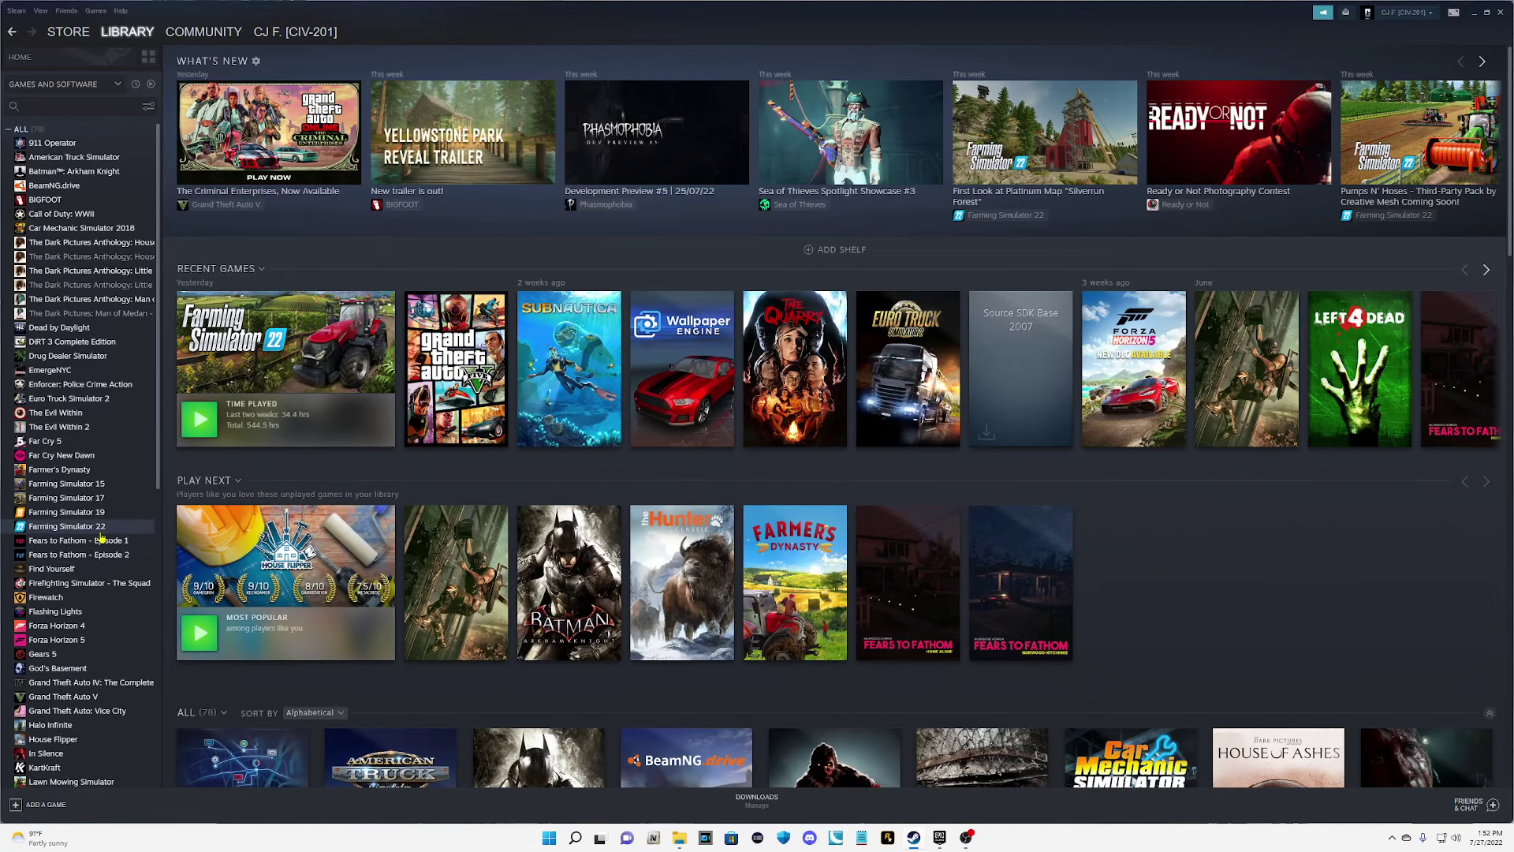
In the Steam library, view the game file integrity option in Grand Theft Auto V's local files properties, and close the properties.
{"action": "scroll", "coordinate": [102, 543], "scroll_direction": "down", "scroll_amount": 1}
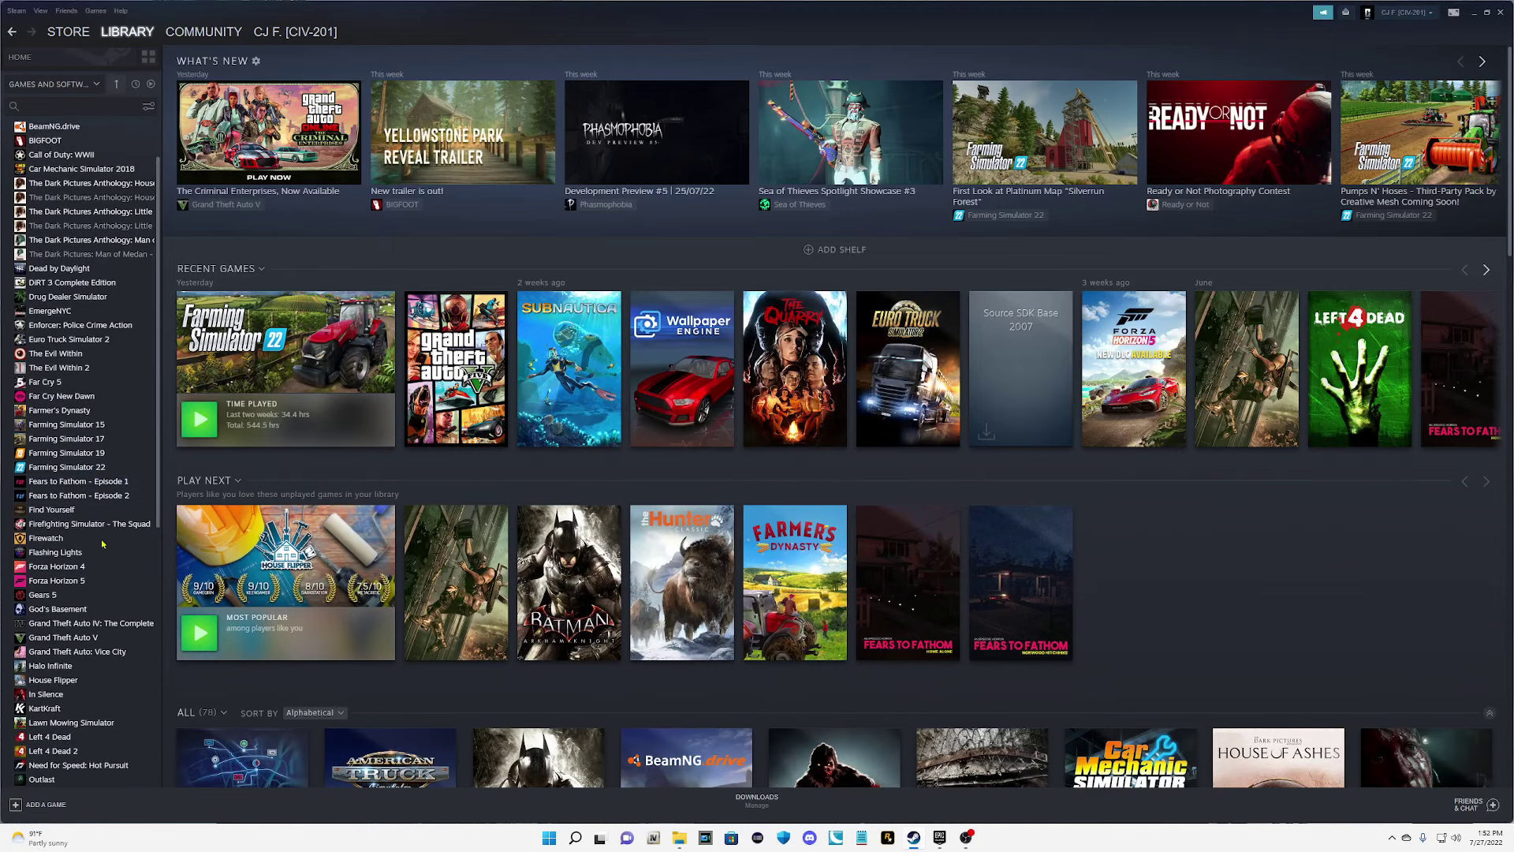
{"action": "left_click", "coordinate": [94, 637]}
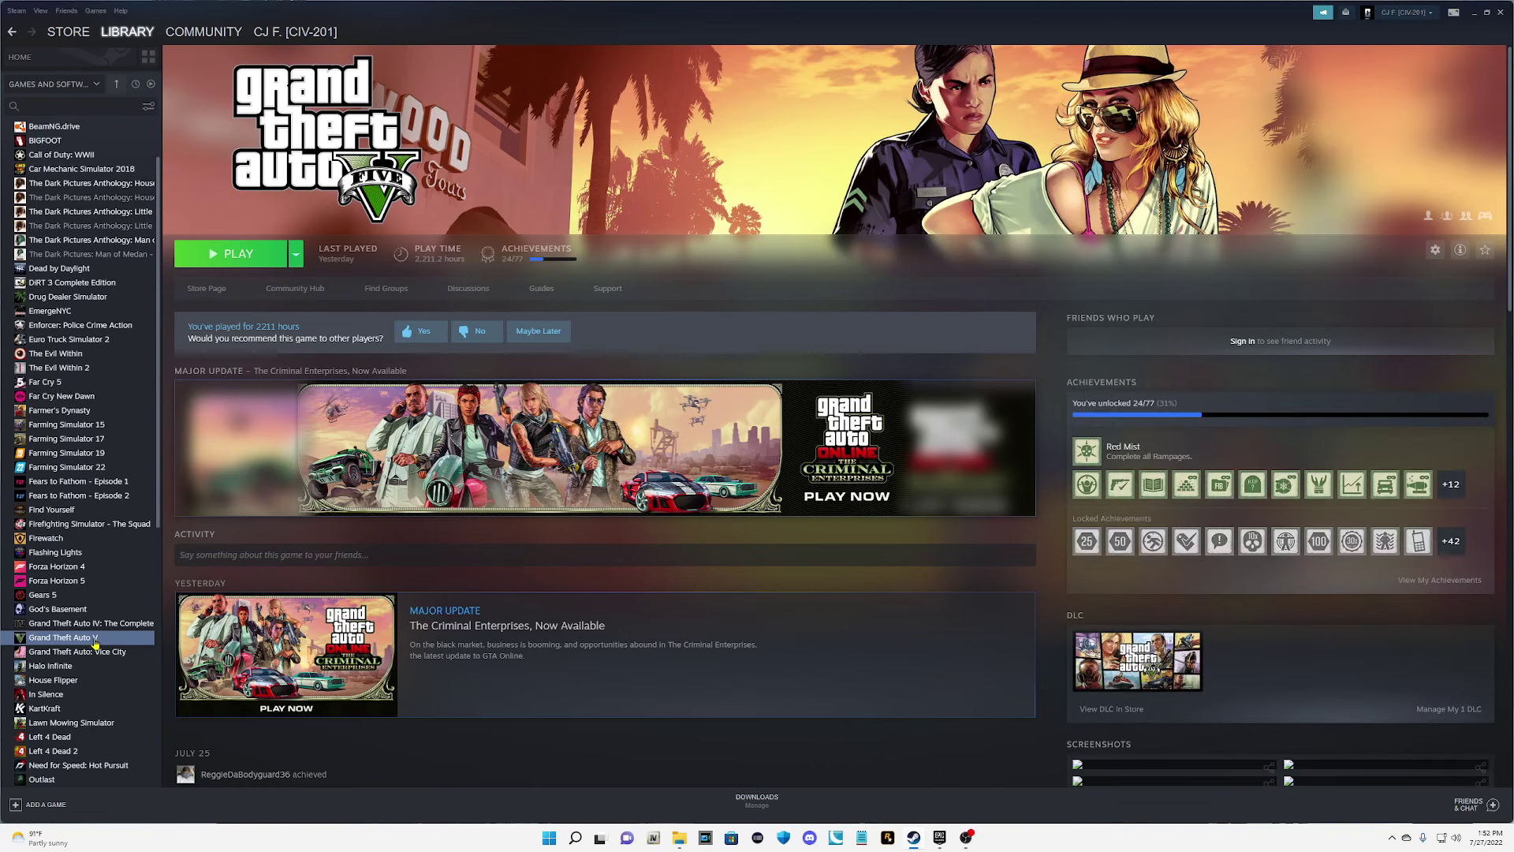
{"action": "right_click", "coordinate": [97, 640]}
{"action": "left_click", "coordinate": [122, 713]}
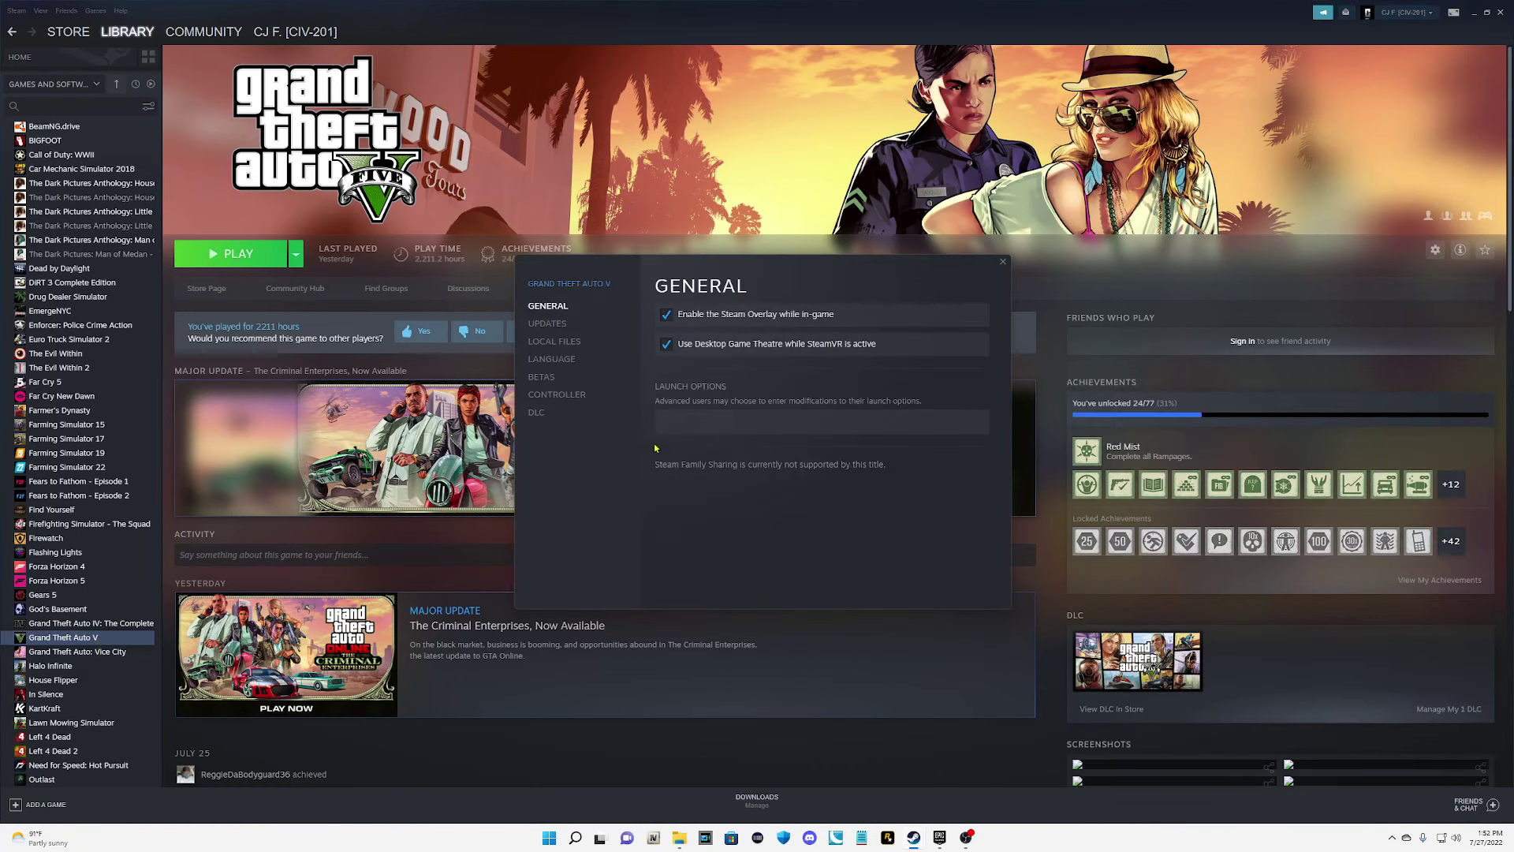
{"action": "left_click", "coordinate": [553, 342]}
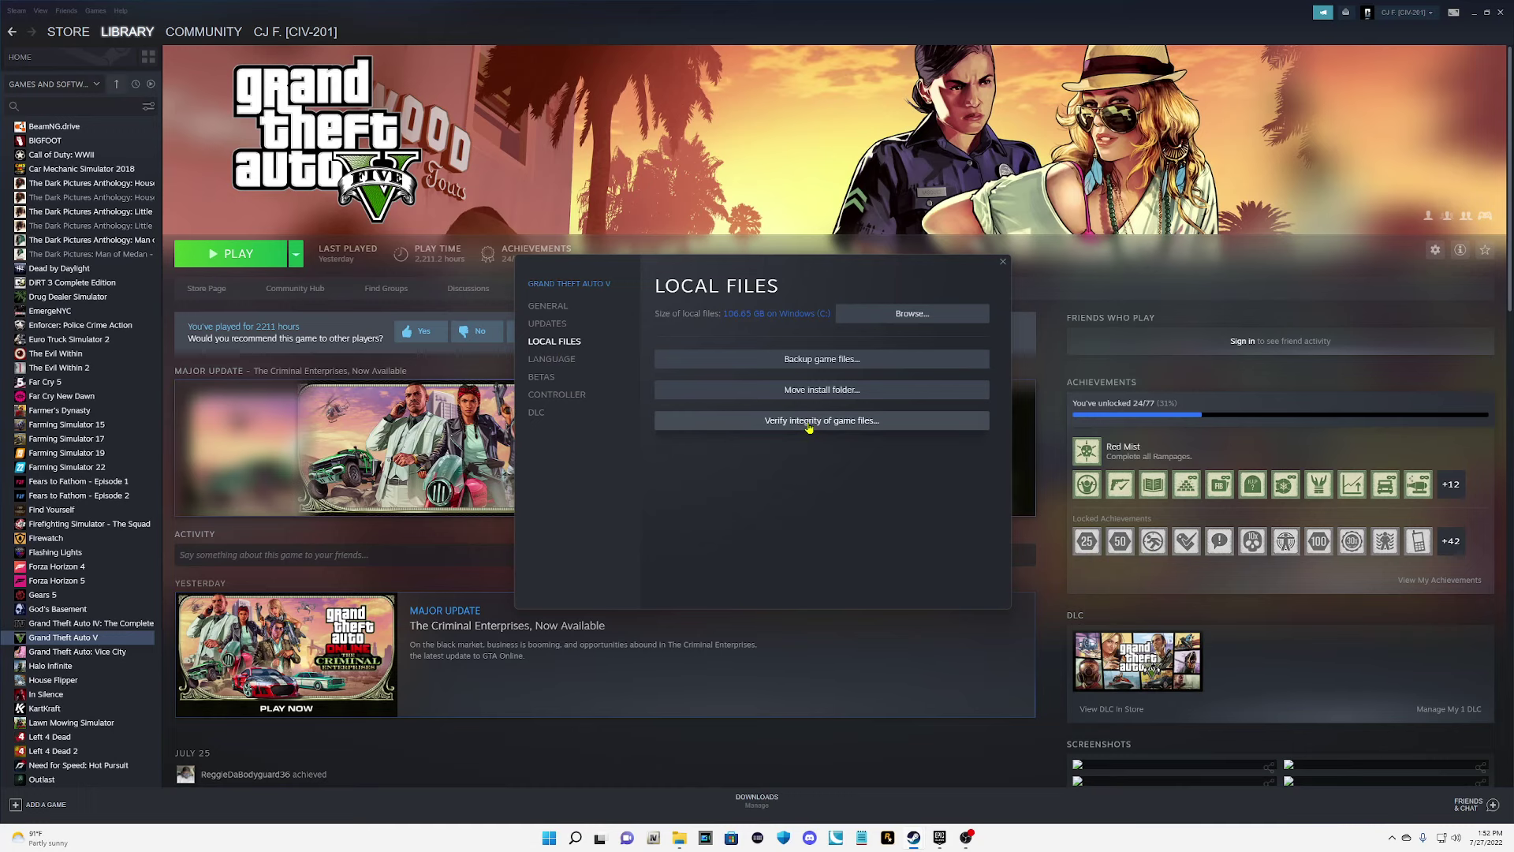
{"action": "left_click", "coordinate": [1002, 261]}
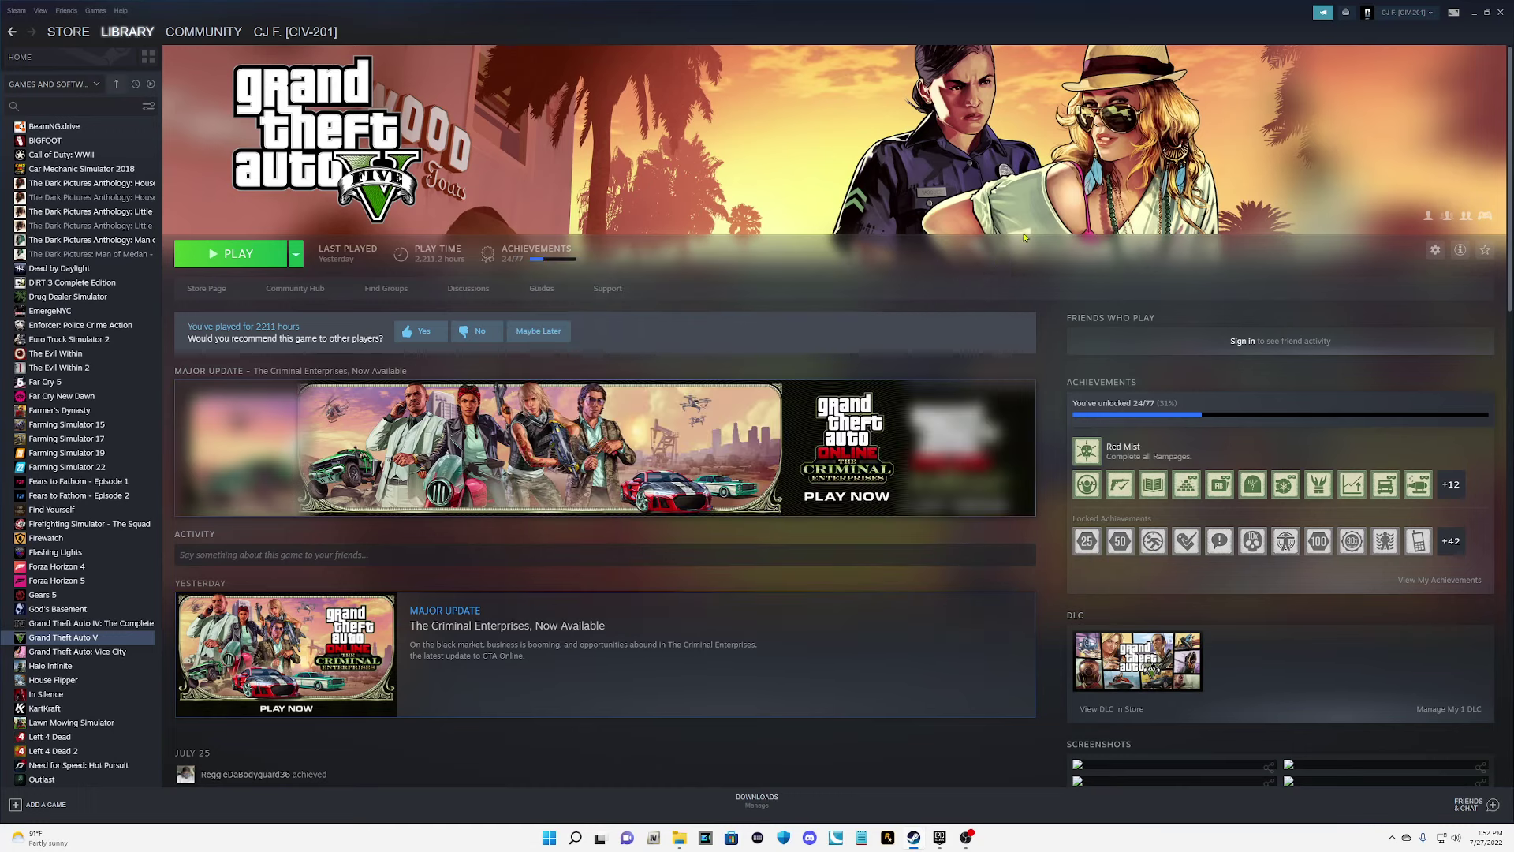
{"action": "left_click_drag", "start_coordinate": [886, 18], "coordinate": [825, 27]}
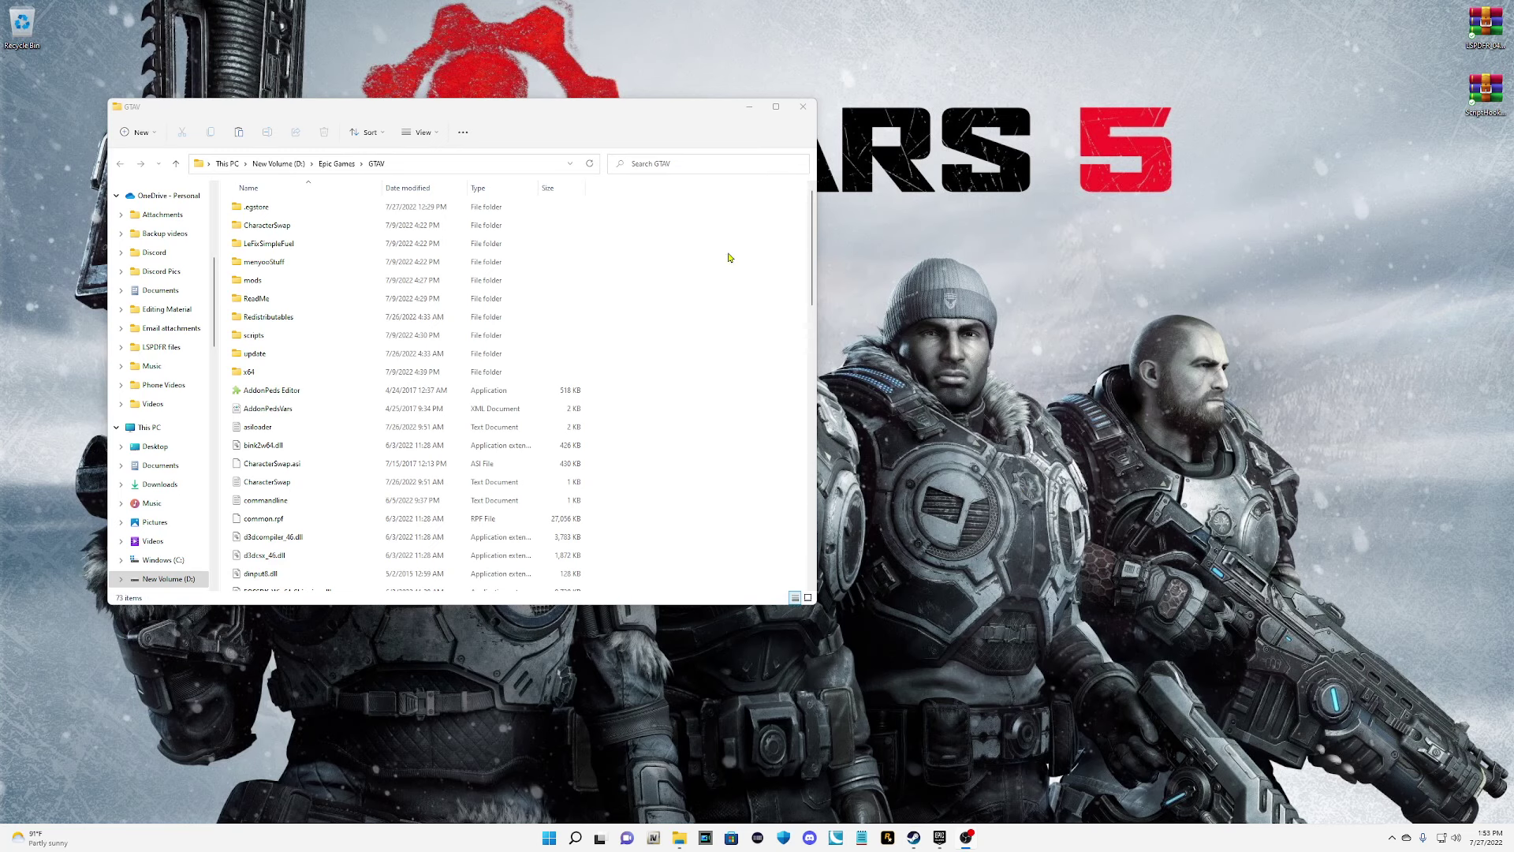
Reposition the GTAV folder window and open the LSPDFR_049_8242_Manual_Install_2699.zip archive from the desktop.
{"action": "left_click", "coordinate": [526, 118]}
{"action": "left_click_drag", "start_coordinate": [527, 118], "coordinate": [452, 99]}
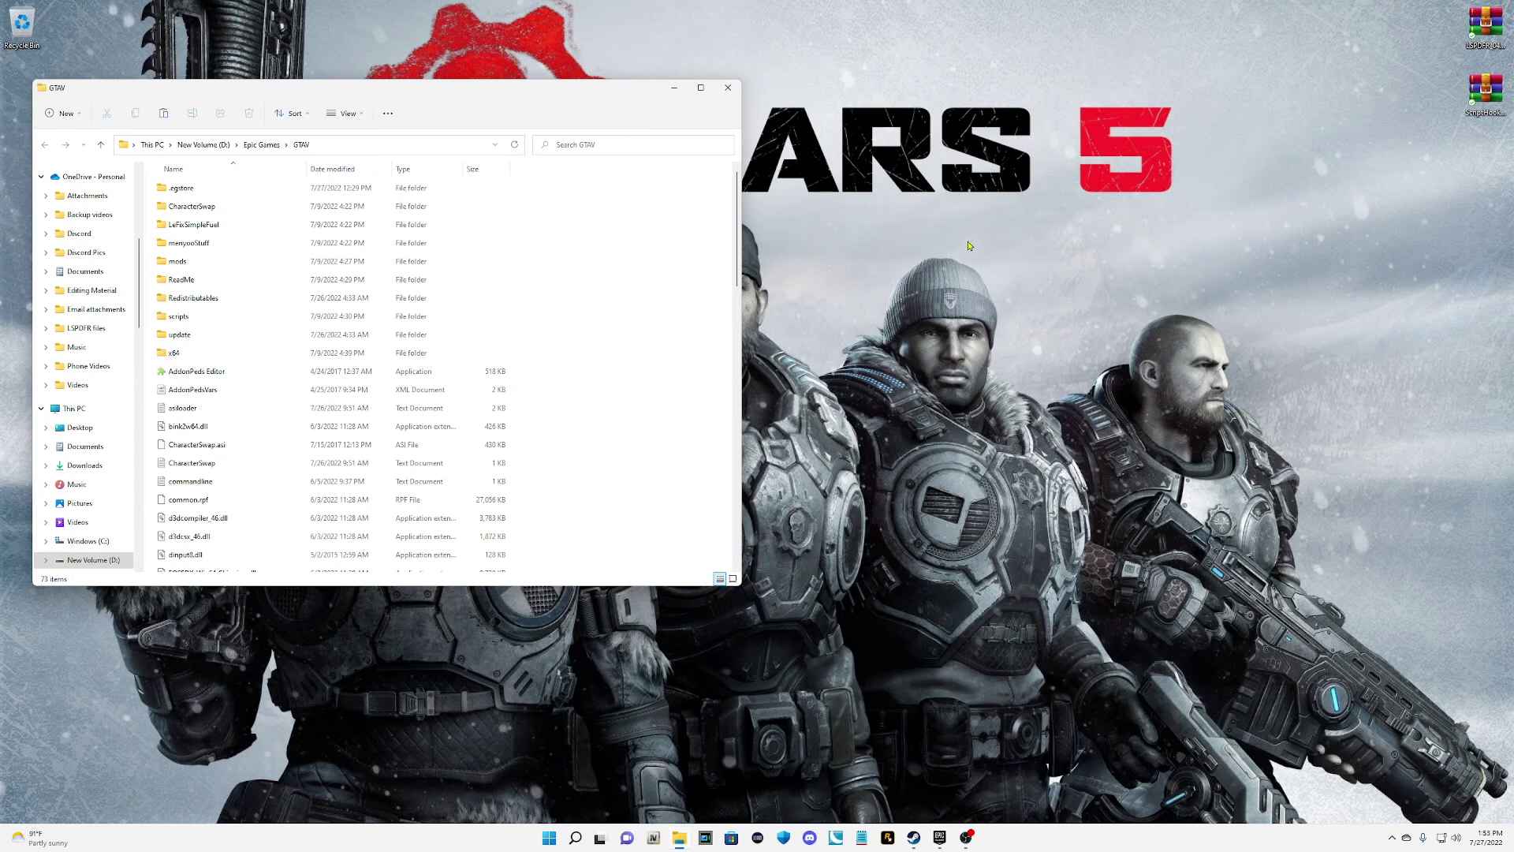
{"action": "left_click", "coordinate": [1483, 22]}
{"action": "double_click", "coordinate": [1484, 22]}
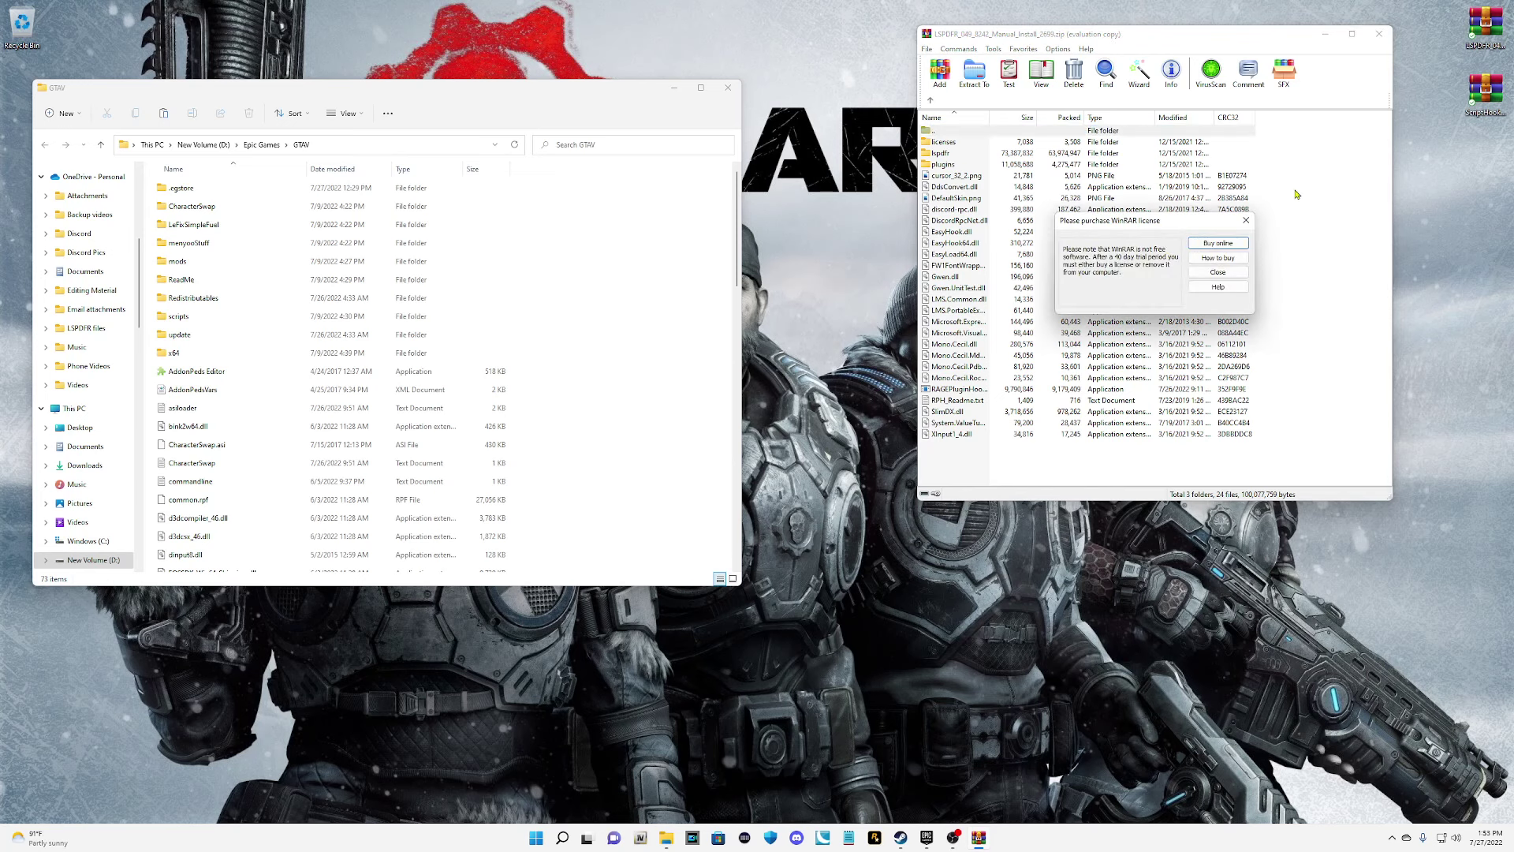
Try to copy the LSPDFR archive contents, except the licenses folder and RPH_Readme.txt, into the GTAV folder.
{"action": "left_click_drag", "start_coordinate": [1209, 464], "coordinate": [940, 158]}
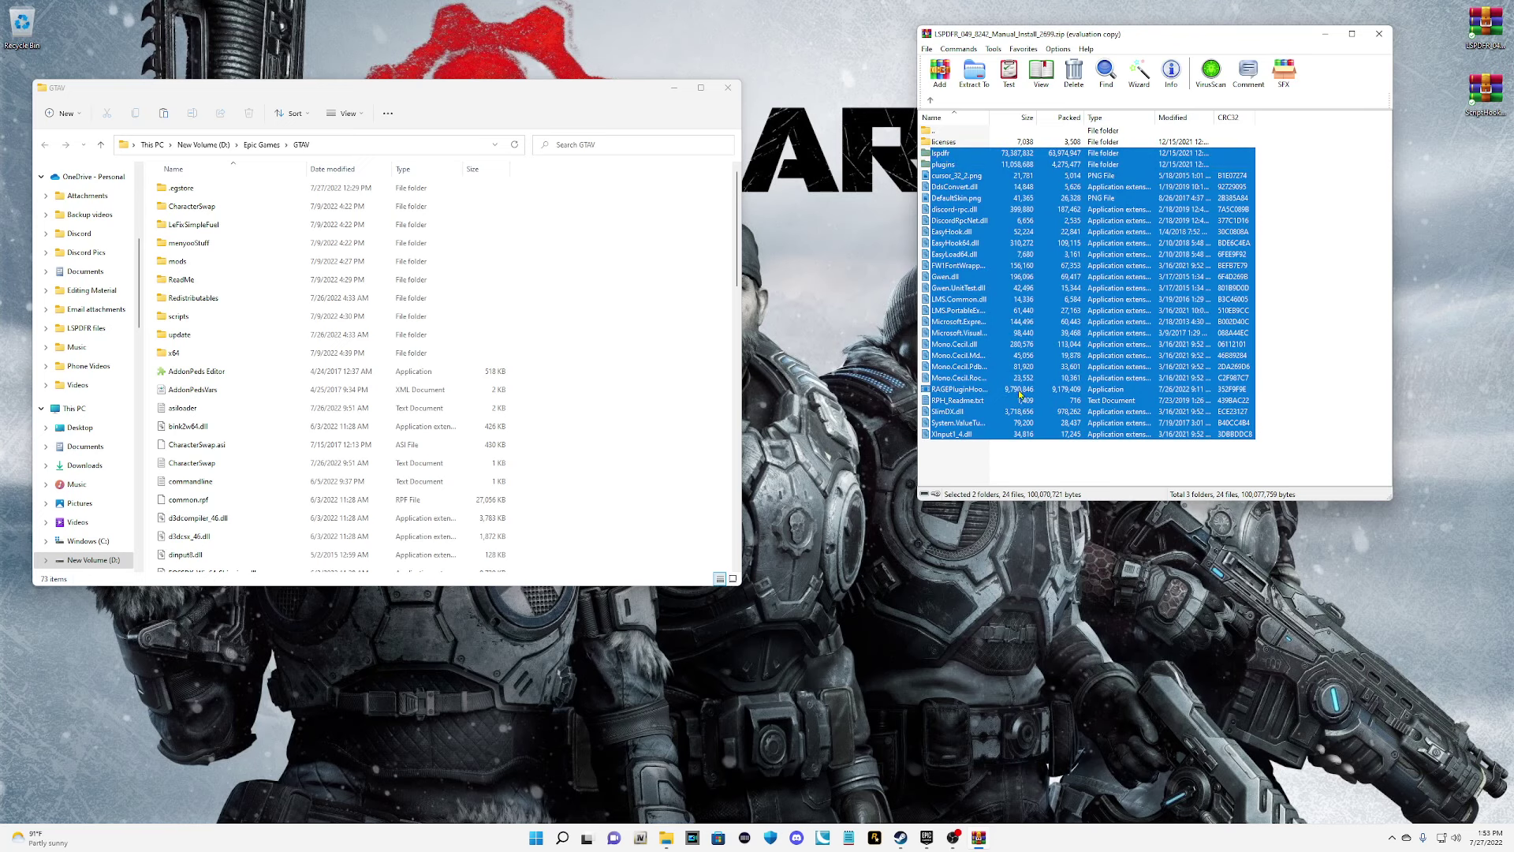
{"action": "left_click", "coordinate": [962, 401], "text": "ctrl"}
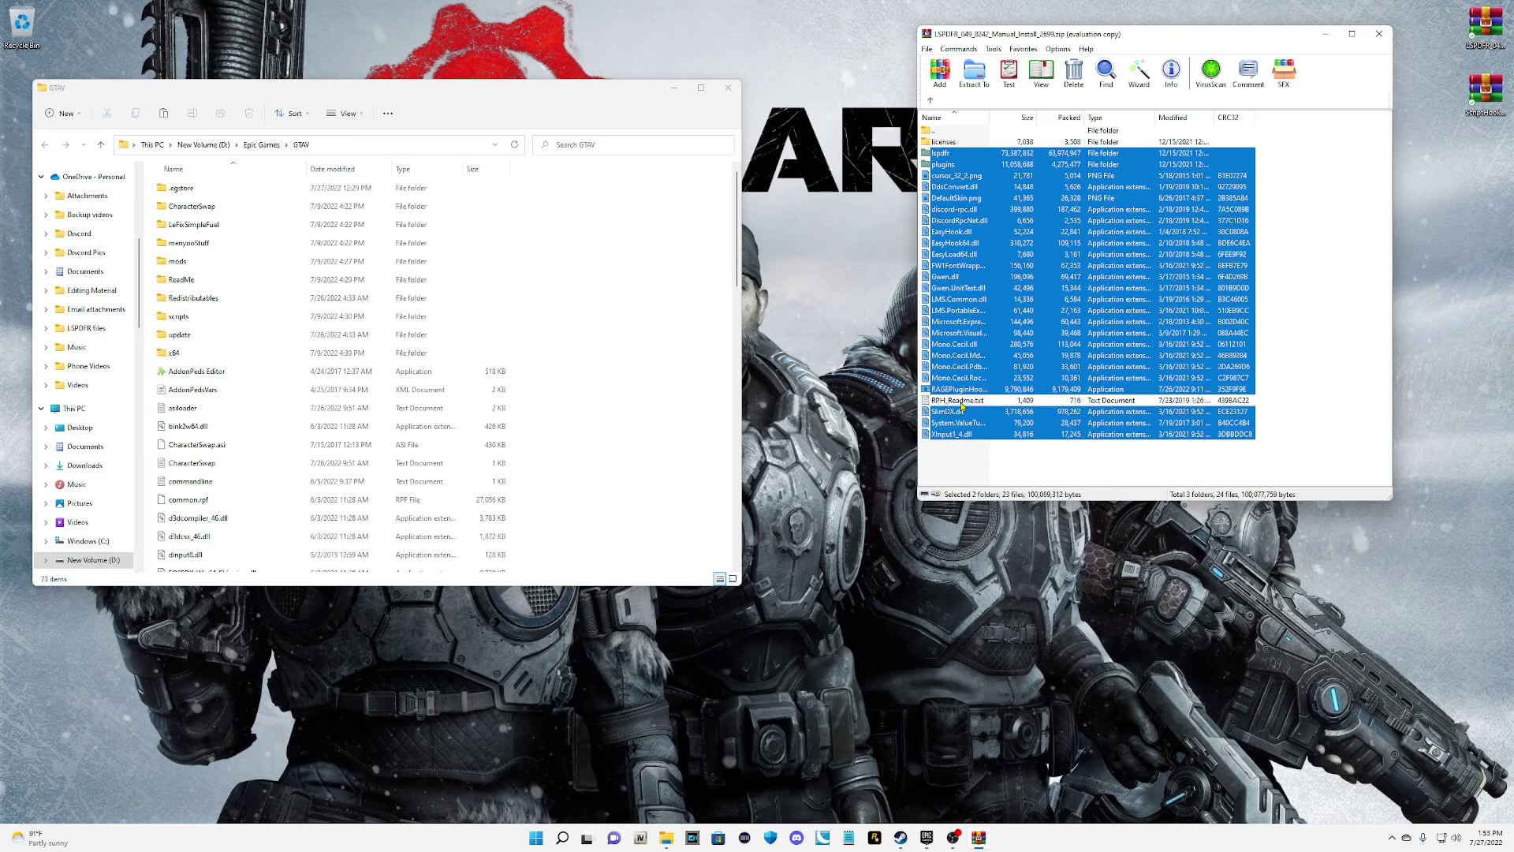
{"action": "left_click_drag", "start_coordinate": [968, 228], "coordinate": [698, 453]}
{"action": "left_click", "coordinate": [1315, 293]}
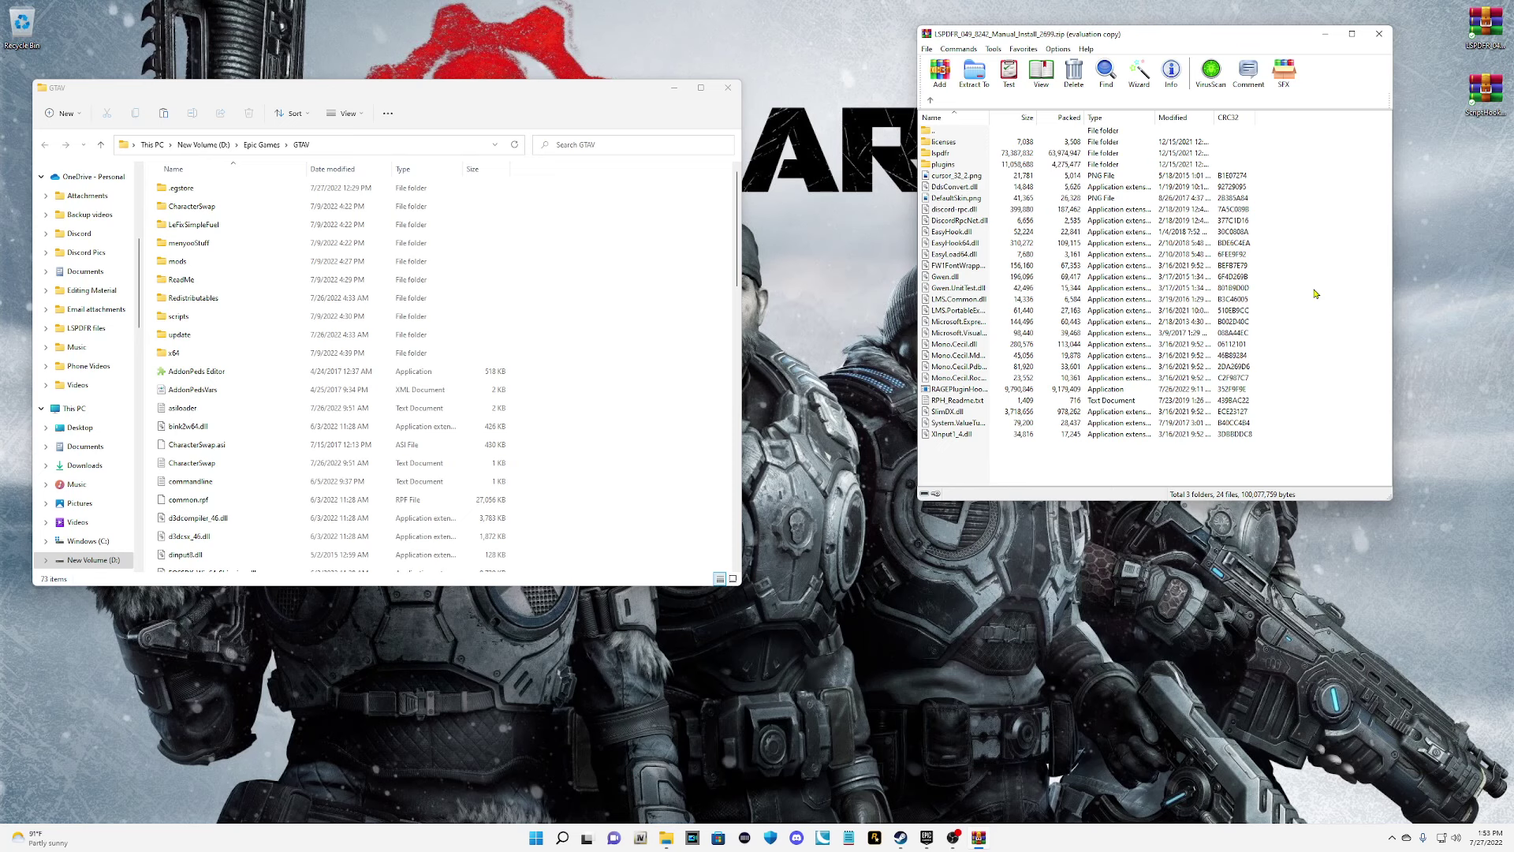
Put the LSPDFR archive aside, open the ScriptHookV_1.0.2699.0.zip archive from the desktop, and go into its bin folder.
{"action": "left_click", "coordinate": [1325, 35]}
{"action": "double_click", "coordinate": [1488, 99]}
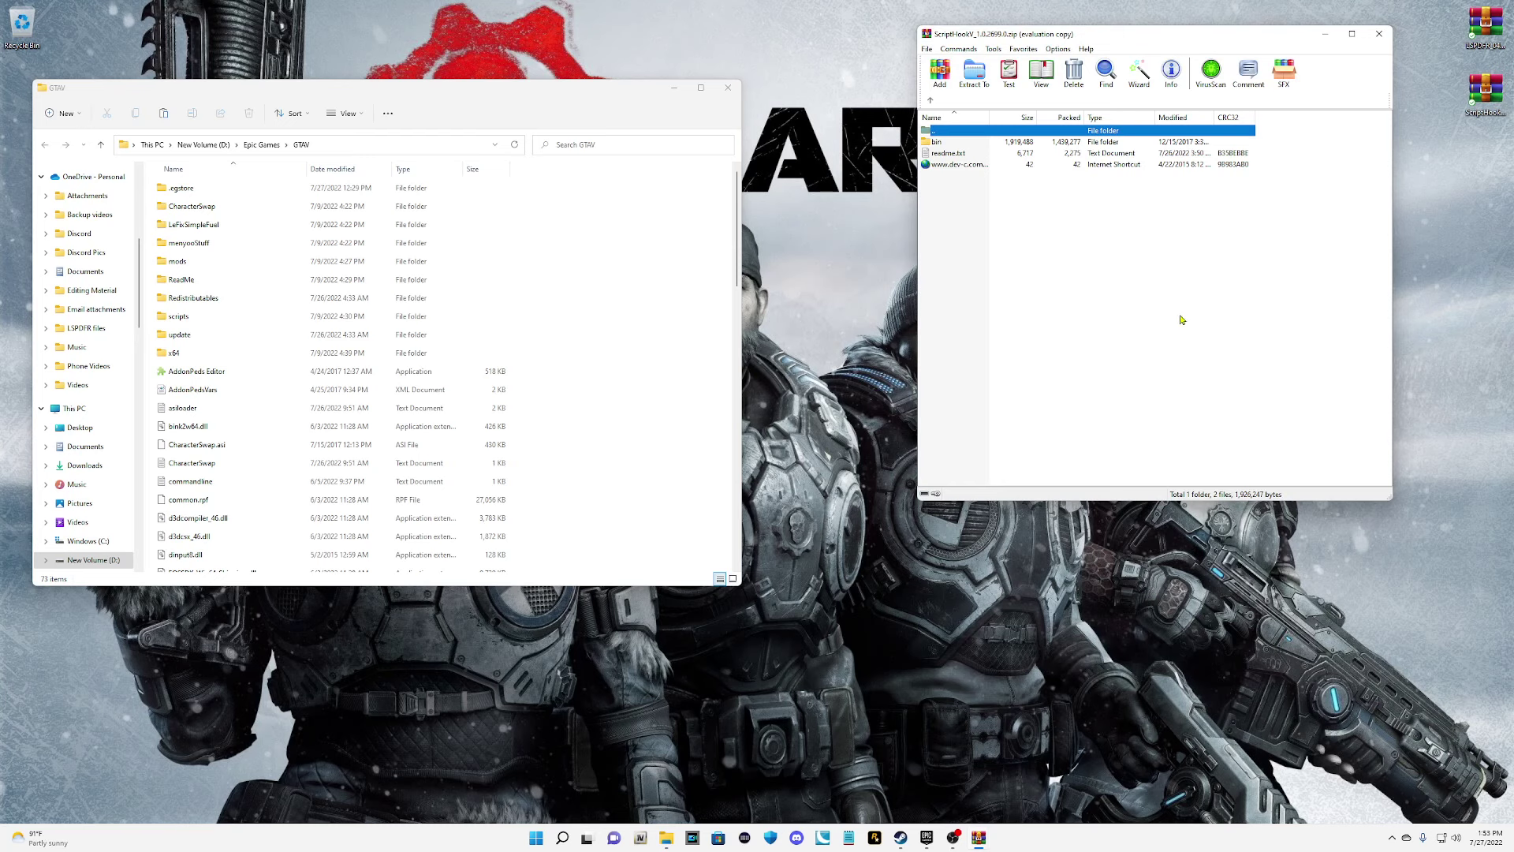
{"action": "left_click", "coordinate": [1217, 272]}
{"action": "double_click", "coordinate": [937, 143]}
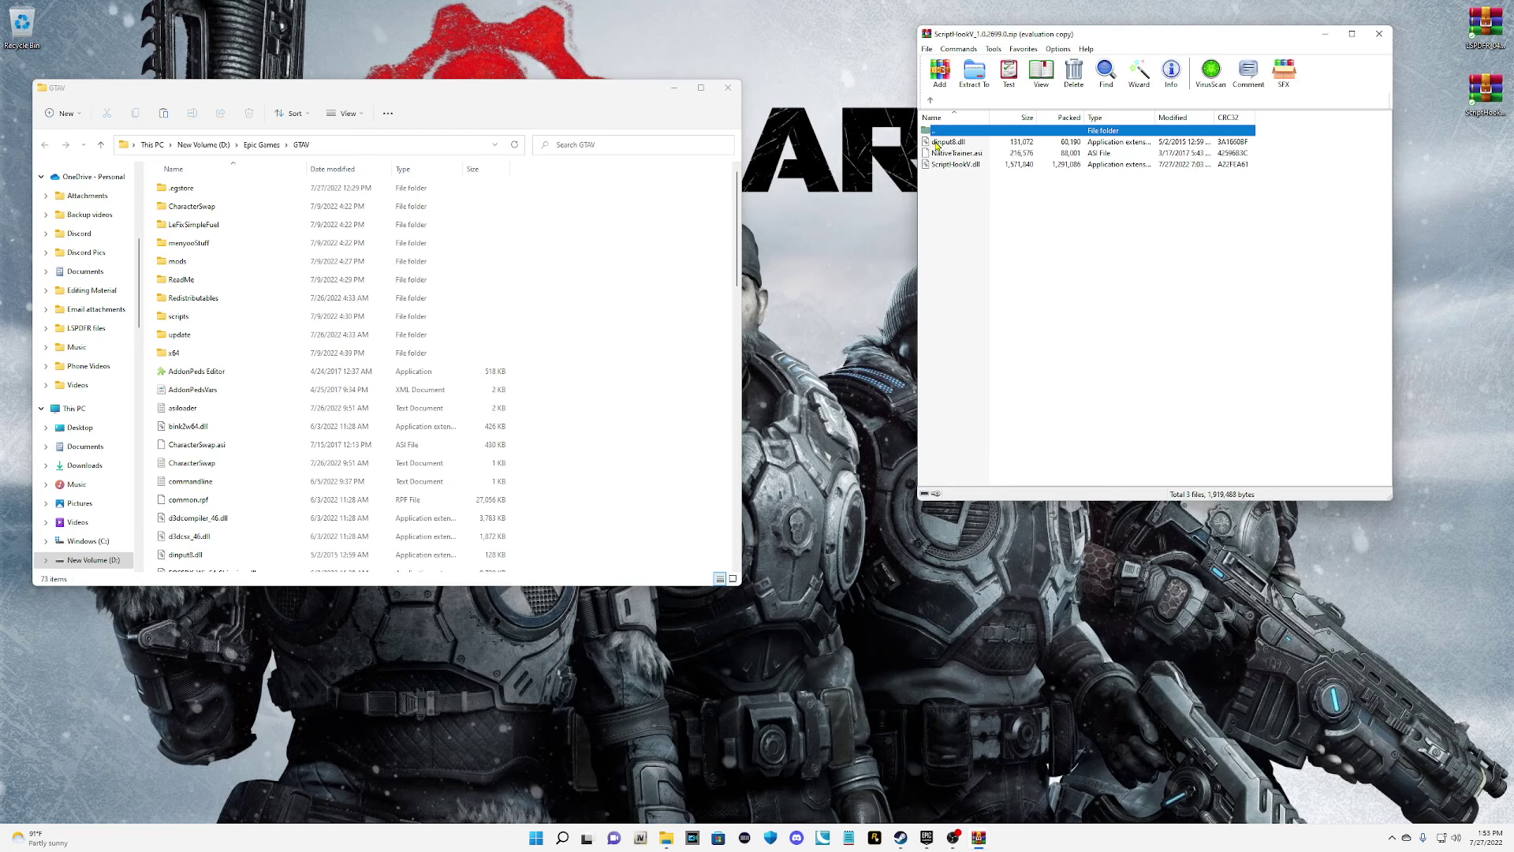
Copy dinput8.dll and ScriptHookV.dll, without NativeTrainer.asi, from the archive into the GTAV folder, replacing the existing files.
{"action": "left_click_drag", "start_coordinate": [1162, 276], "coordinate": [961, 150]}
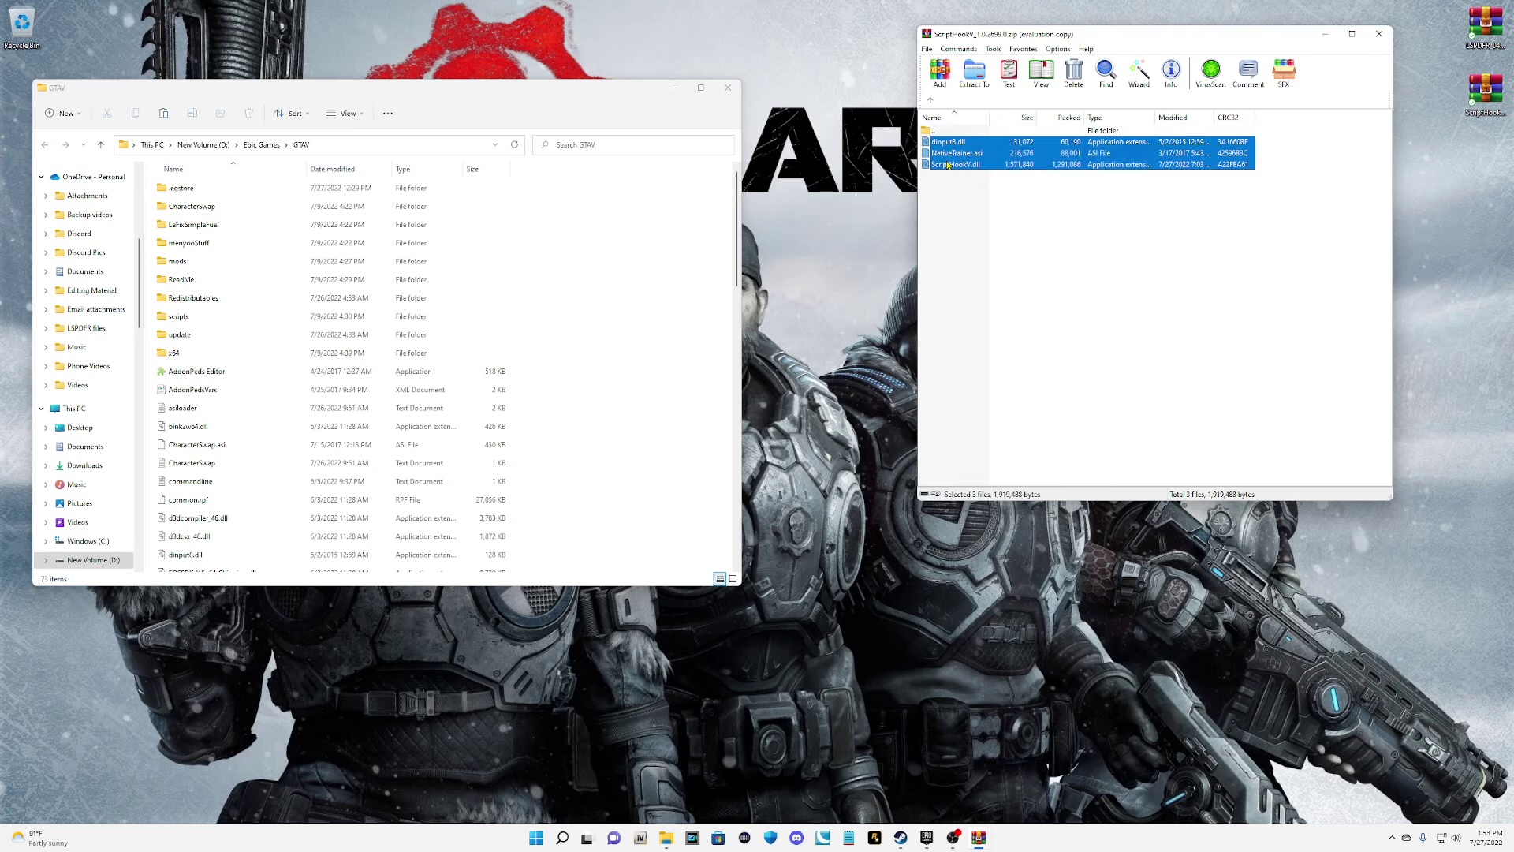
{"action": "left_click", "coordinate": [951, 154], "text": "ctrl"}
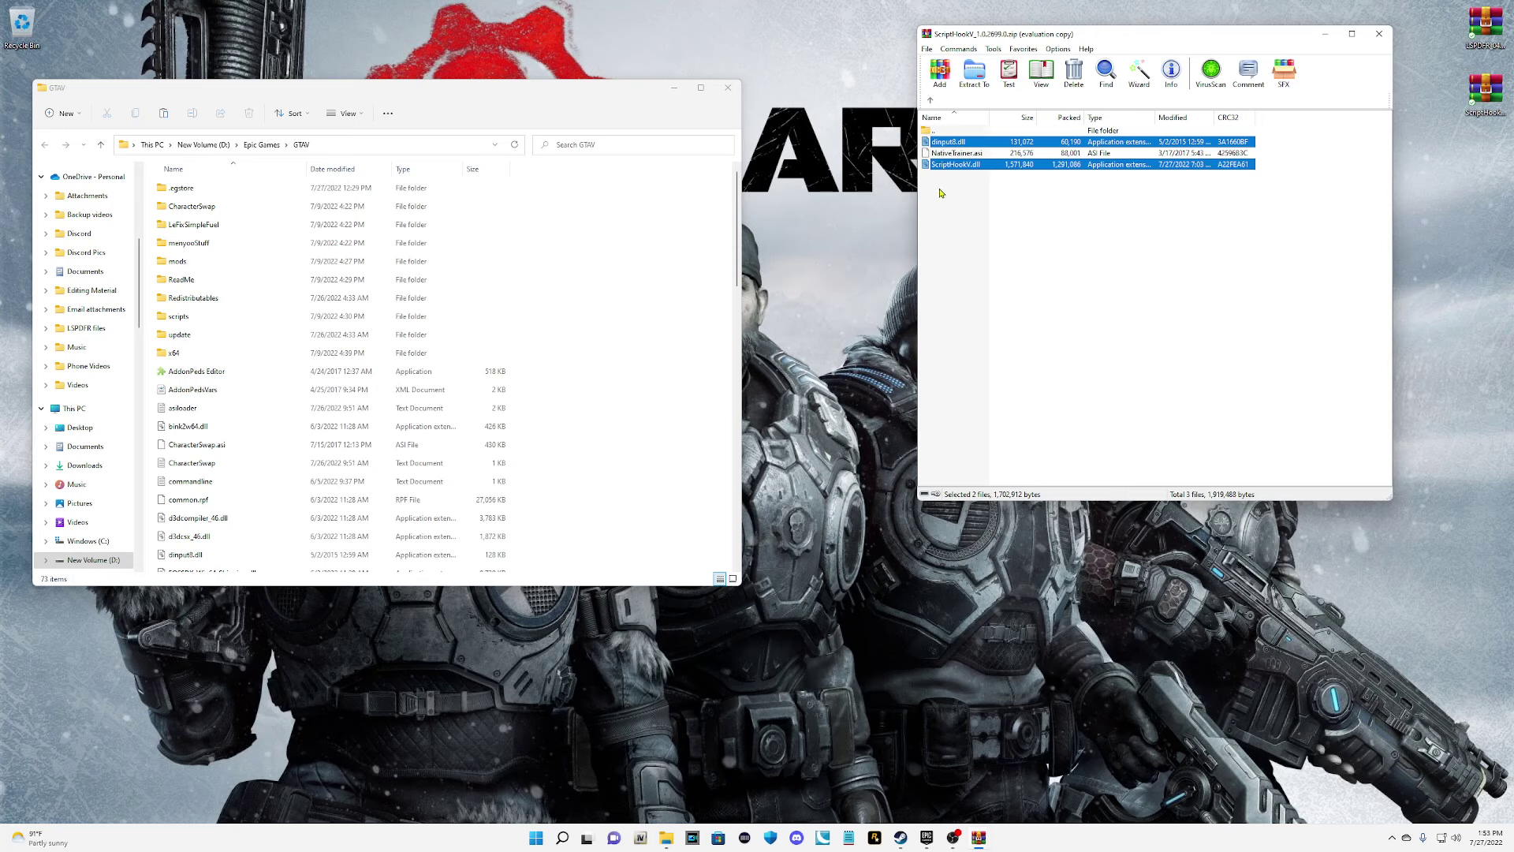
{"action": "left_click_drag", "start_coordinate": [934, 168], "coordinate": [678, 478]}
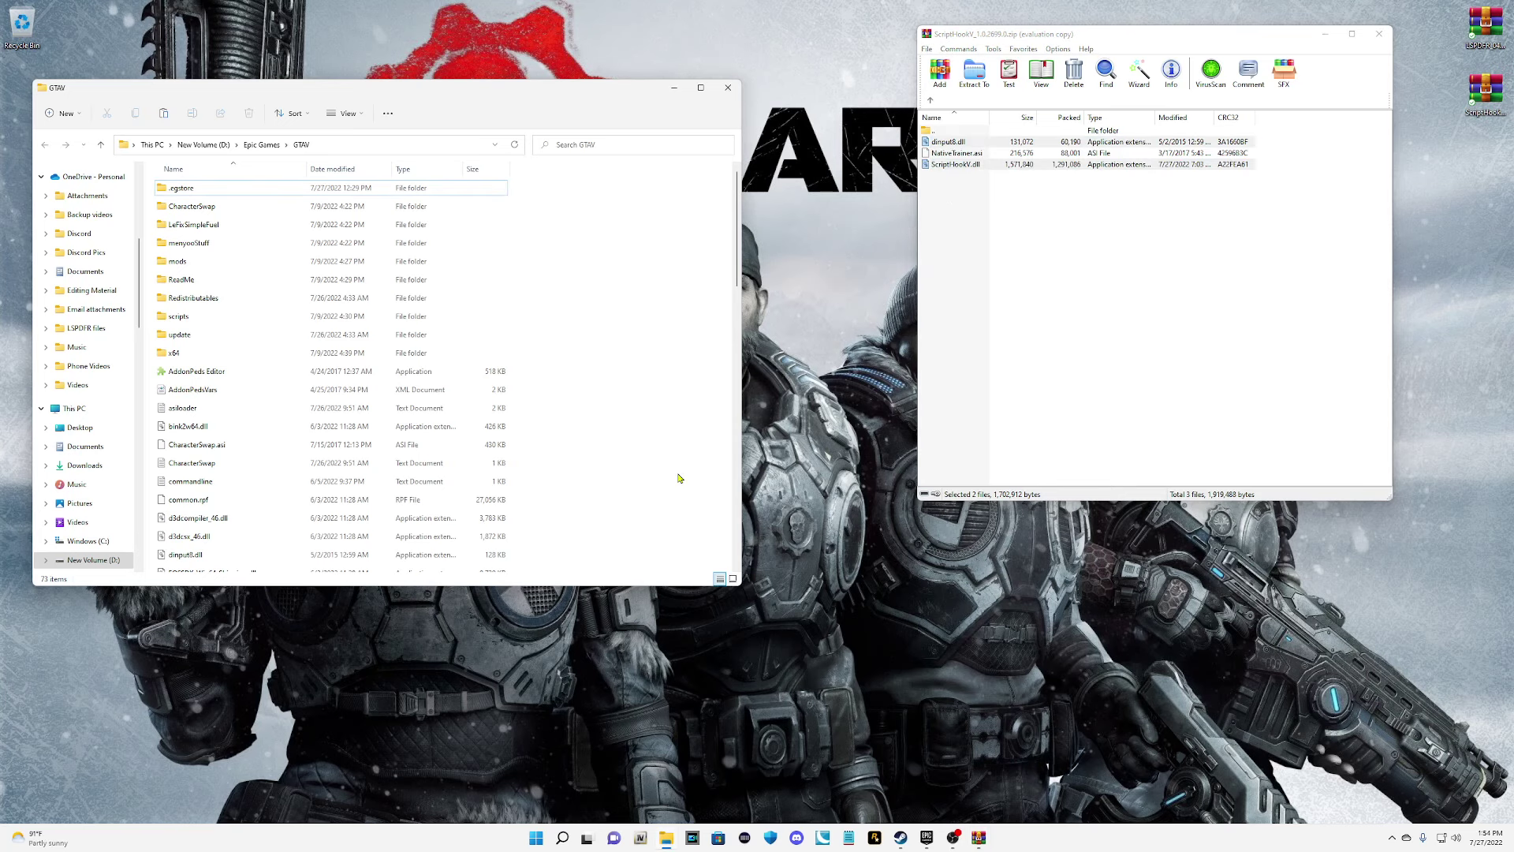
{"action": "left_click", "coordinate": [749, 323]}
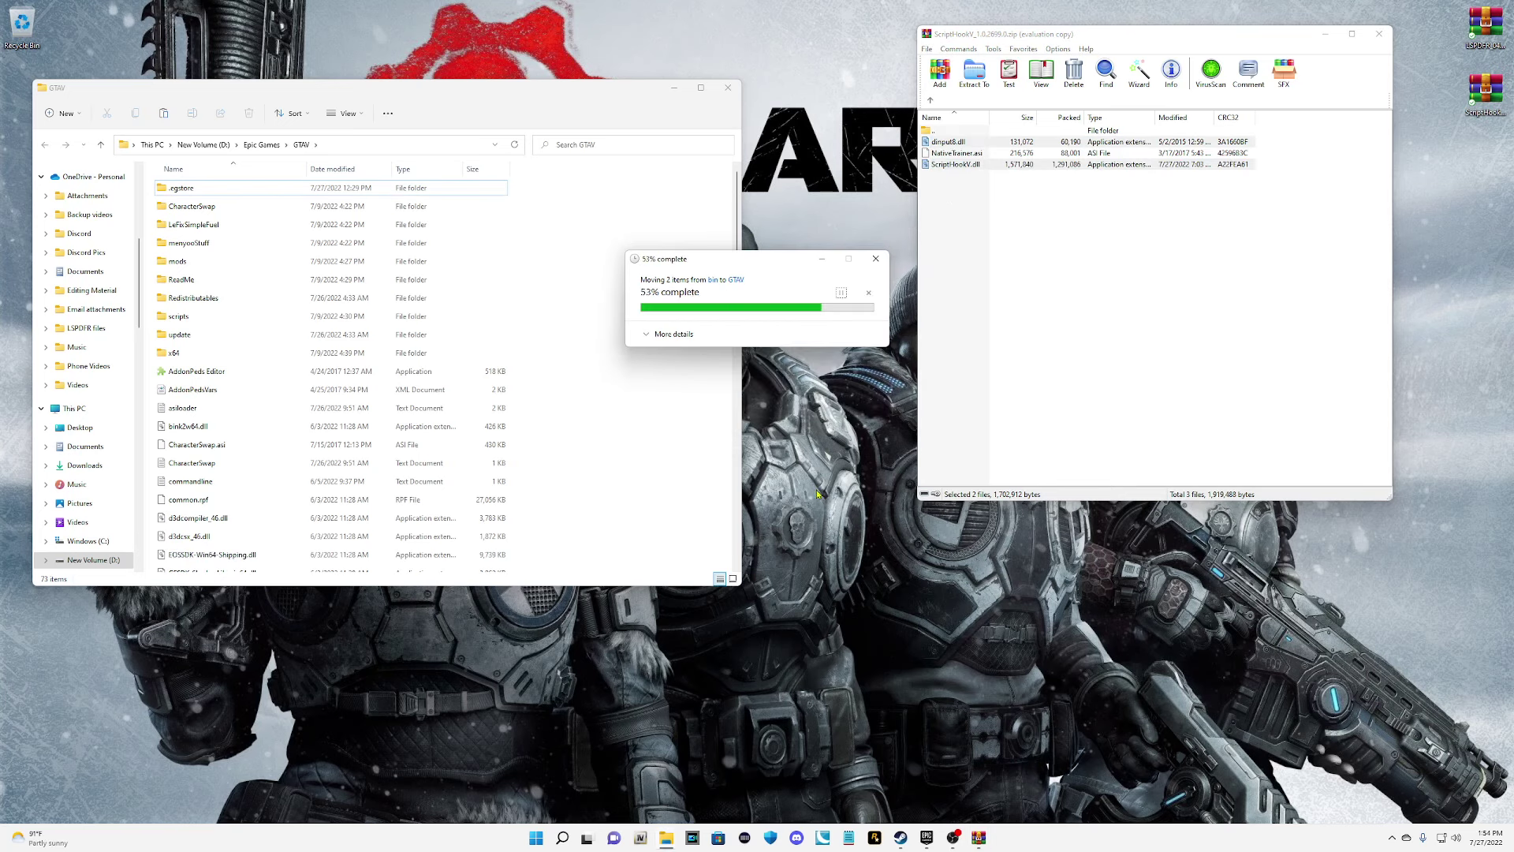
{"action": "left_click", "coordinate": [1149, 282]}
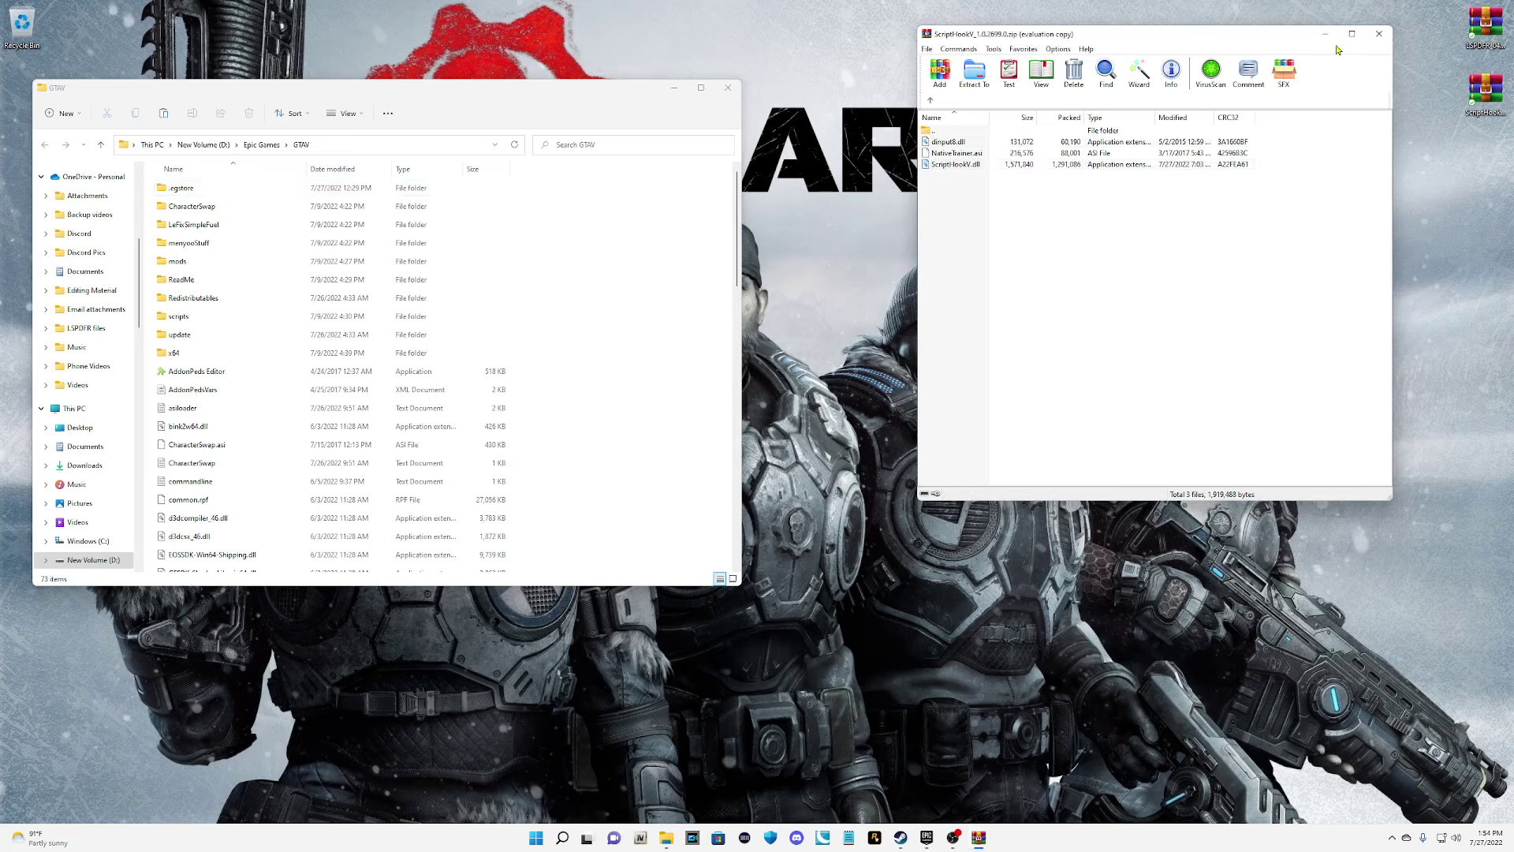
Close the Script Hook V archive, refresh the GTAV folder, and close its window.
{"action": "left_click", "coordinate": [931, 101]}
{"action": "left_click", "coordinate": [1378, 34]}
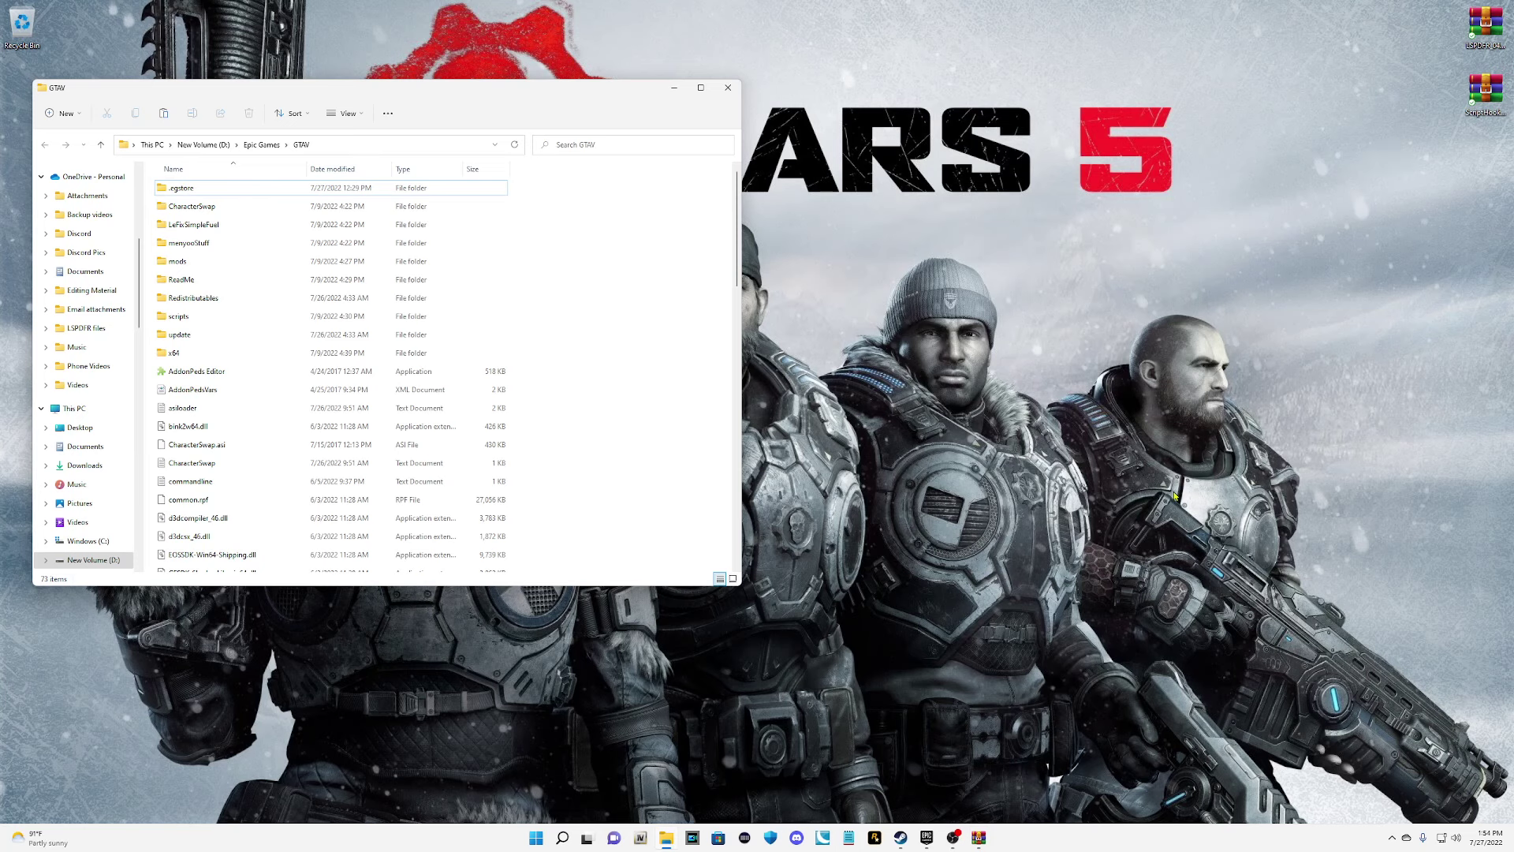
{"action": "left_click", "coordinate": [516, 146]}
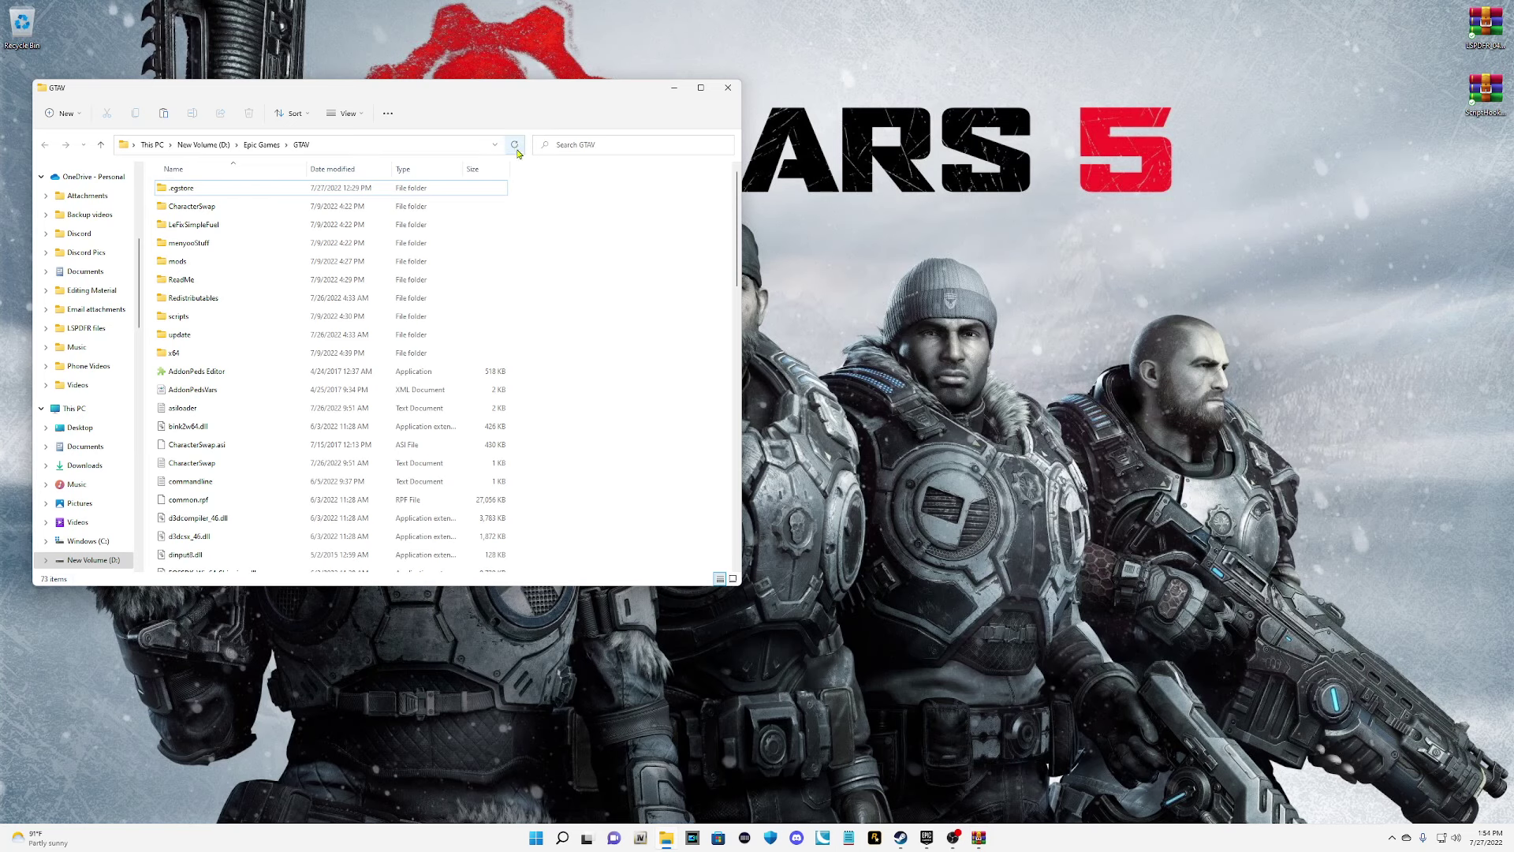
{"action": "left_click", "coordinate": [728, 96]}
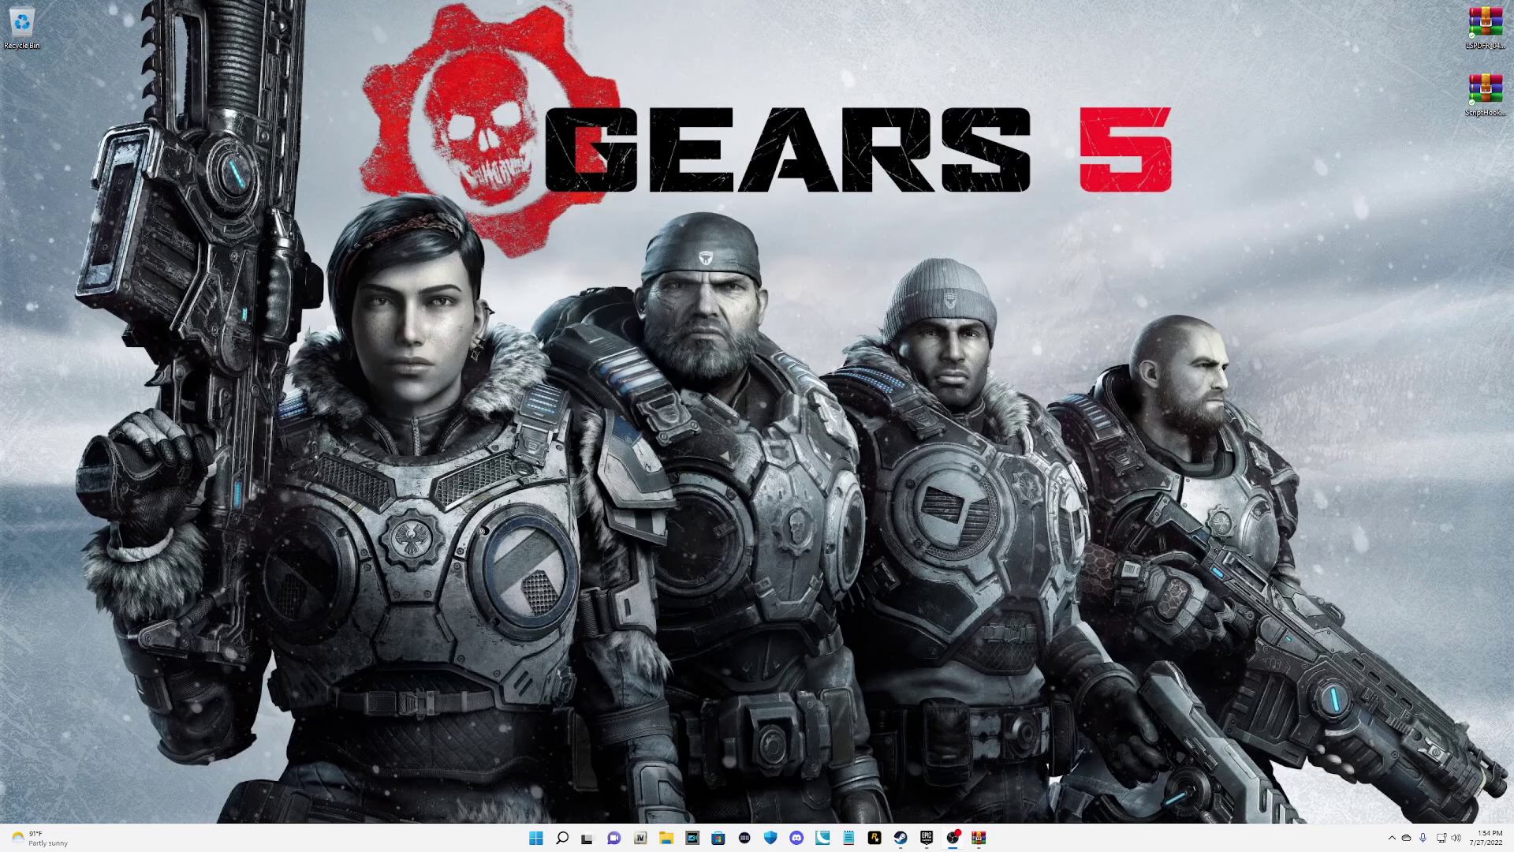
Open the pinned Grand Theft Auto V folder of the Steam installation and move its window slightly higher.
{"action": "right_click", "coordinate": [666, 838]}
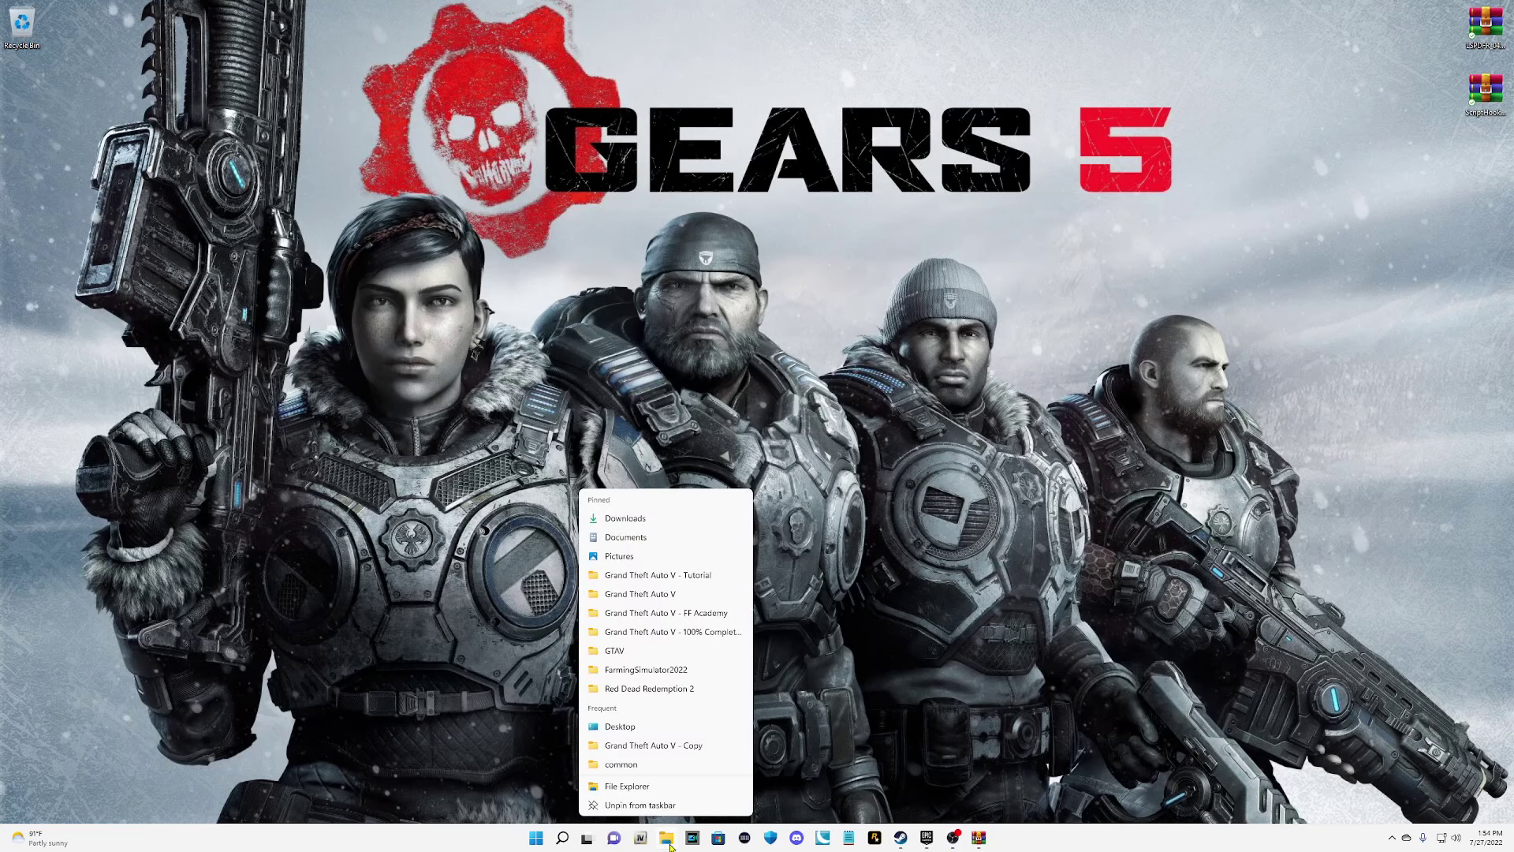
{"action": "left_click", "coordinate": [645, 599]}
{"action": "left_click_drag", "start_coordinate": [465, 108], "coordinate": [475, 73]}
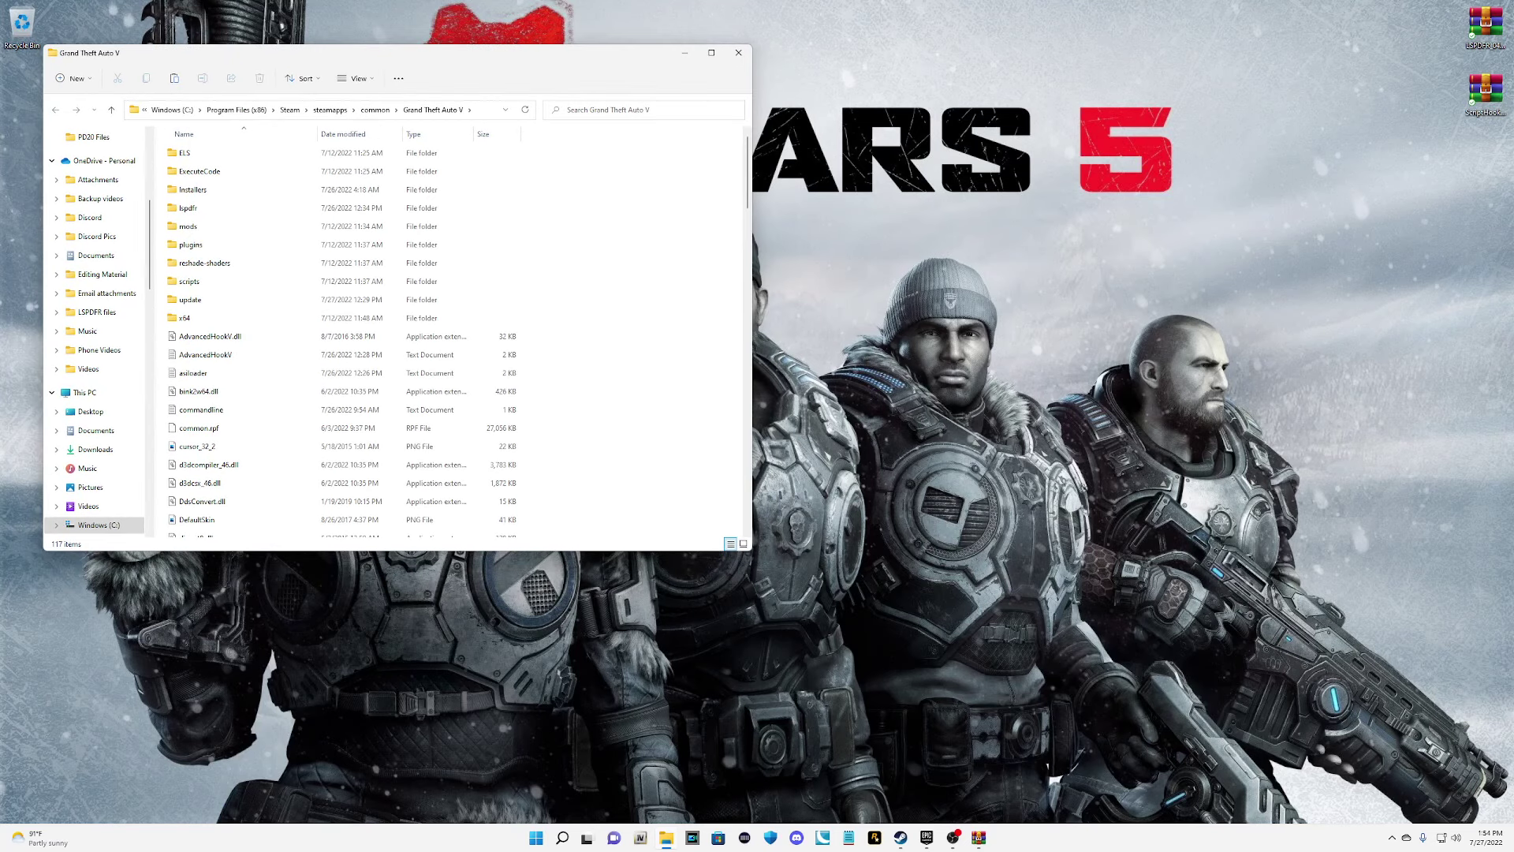
Open the LSPDFR_049_8242_Manual_Install_2699.zip archive from the desktop and dismiss the WinRAR license reminder.
{"action": "double_click", "coordinate": [1485, 45]}
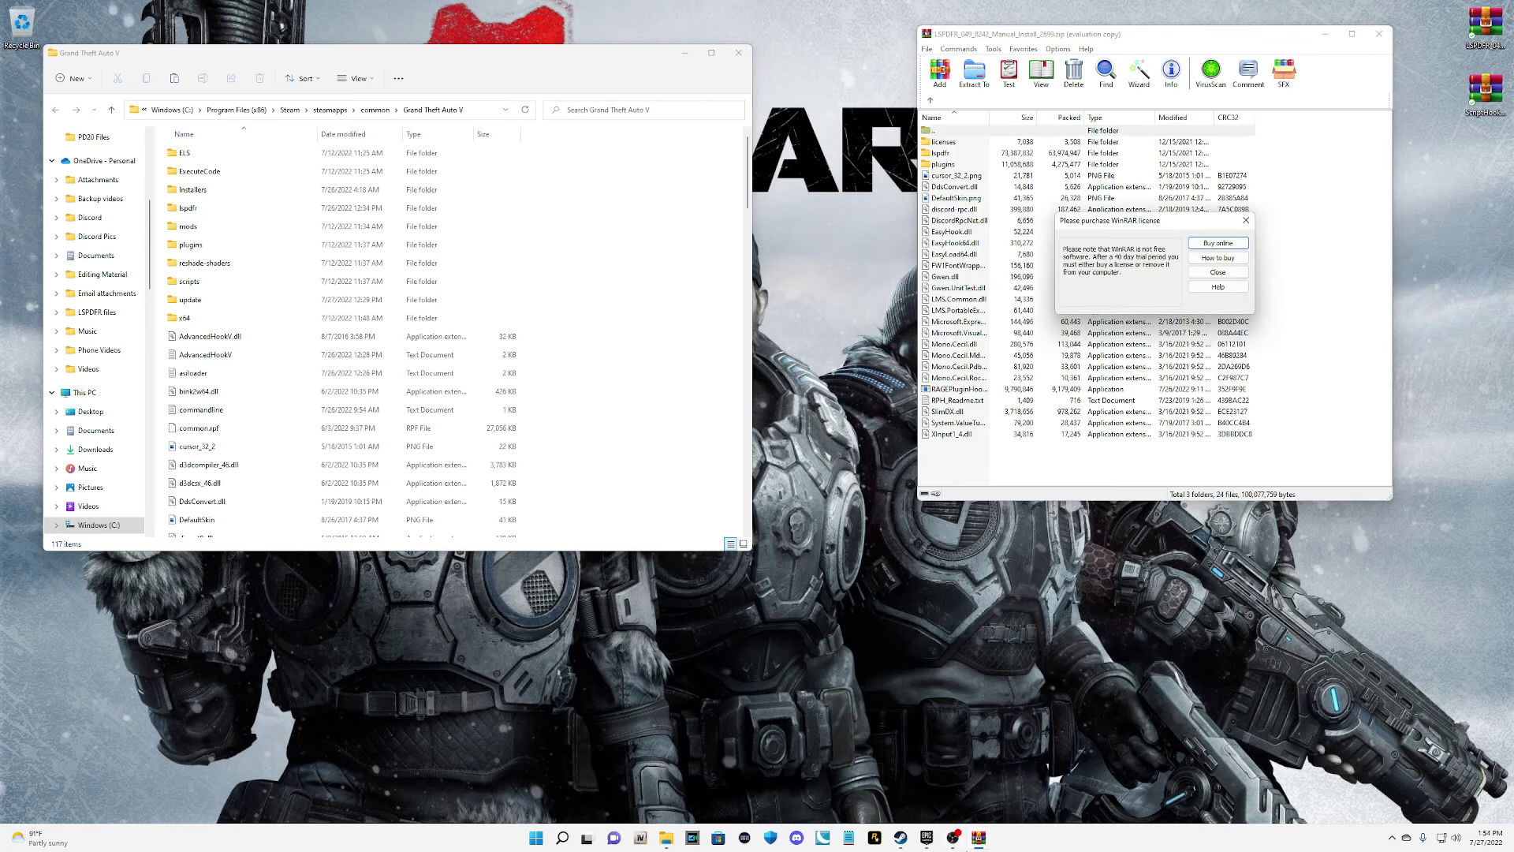
{"action": "mouse_move", "coordinate": [978, 847]}
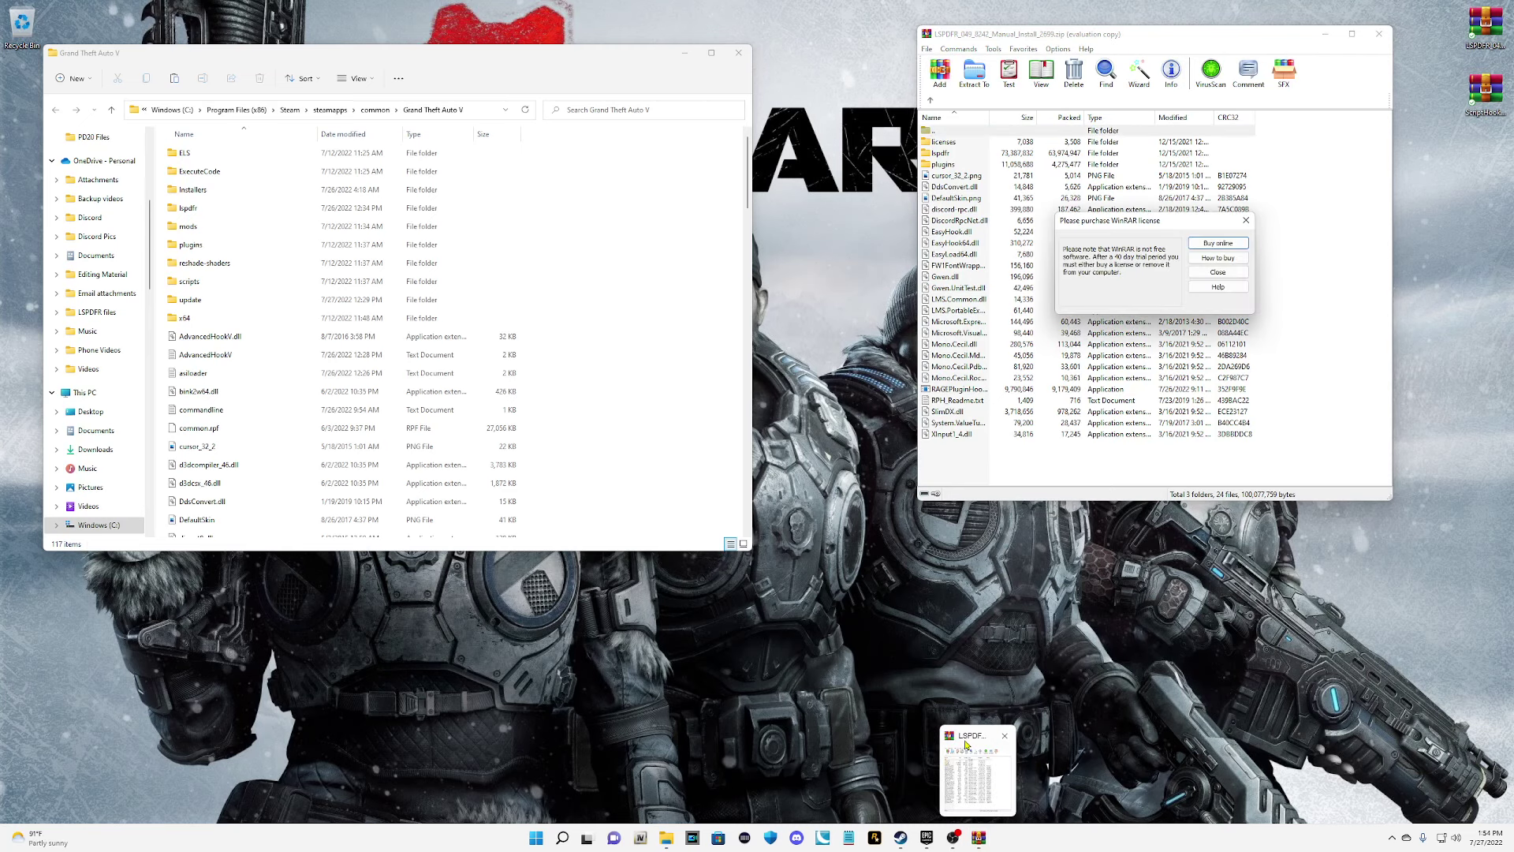
{"action": "left_click", "coordinate": [1218, 272]}
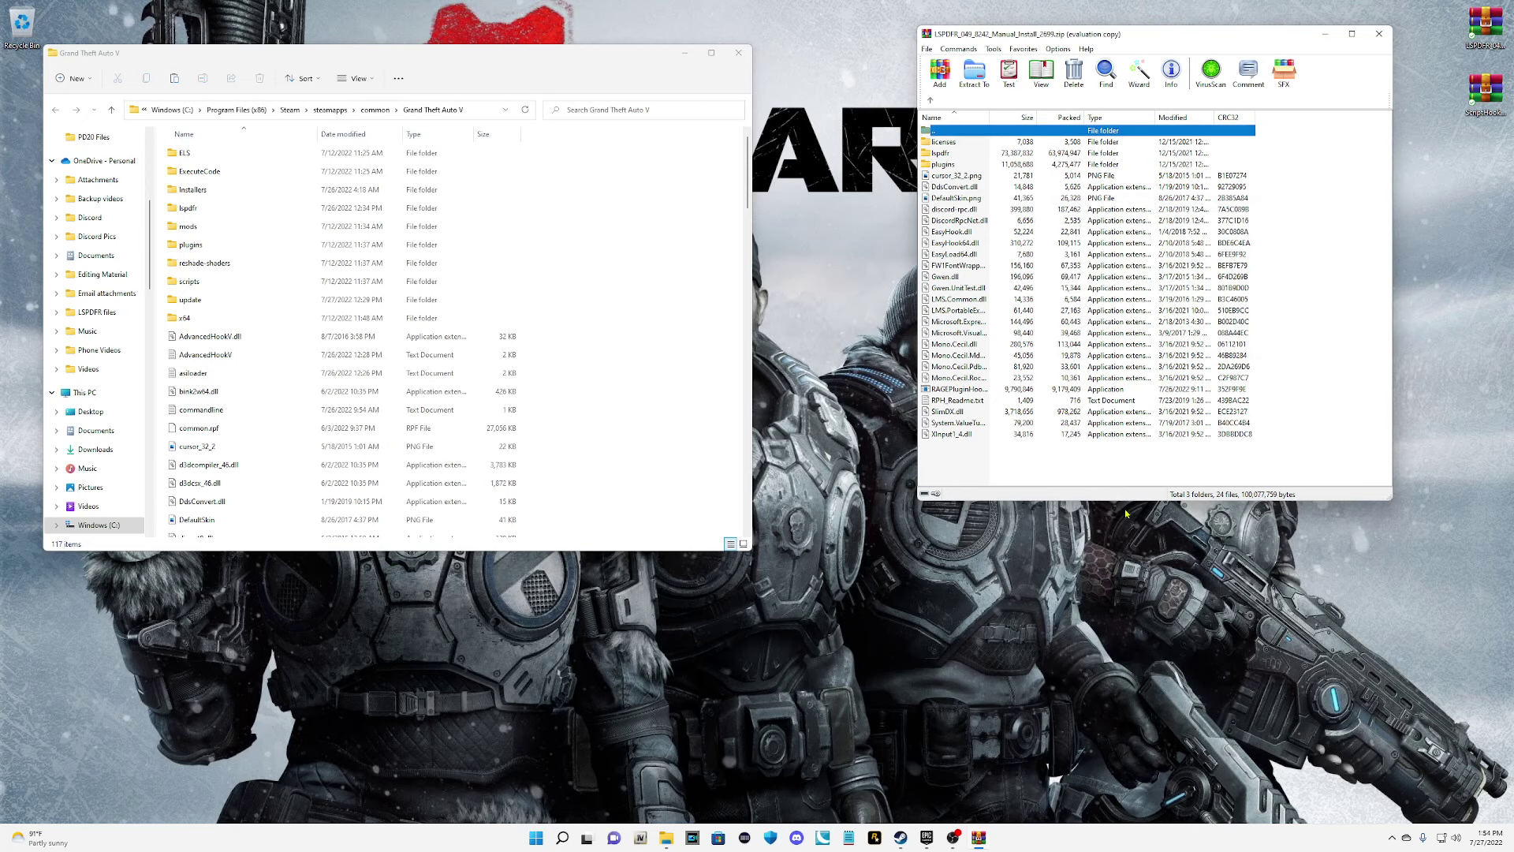
Copy the LSPDFR archive contents, except the licenses folder and RPH_Readme.txt, into the Grand Theft Auto V folder, replacing existing files, and refresh the folder.
{"action": "left_click_drag", "start_coordinate": [1263, 489], "coordinate": [976, 157]}
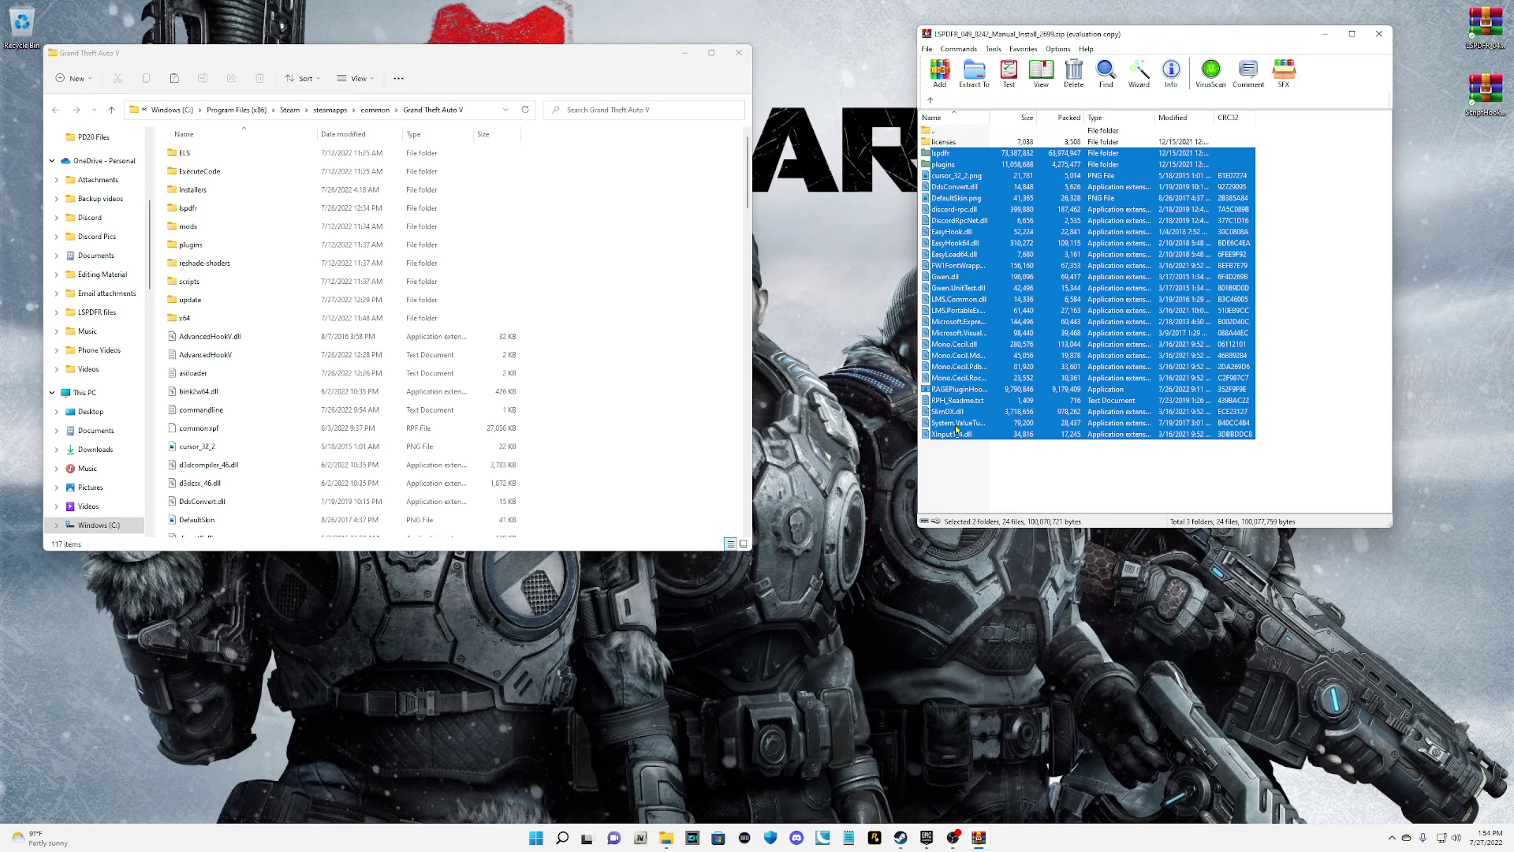
{"action": "left_click", "coordinate": [957, 400], "text": "ctrl"}
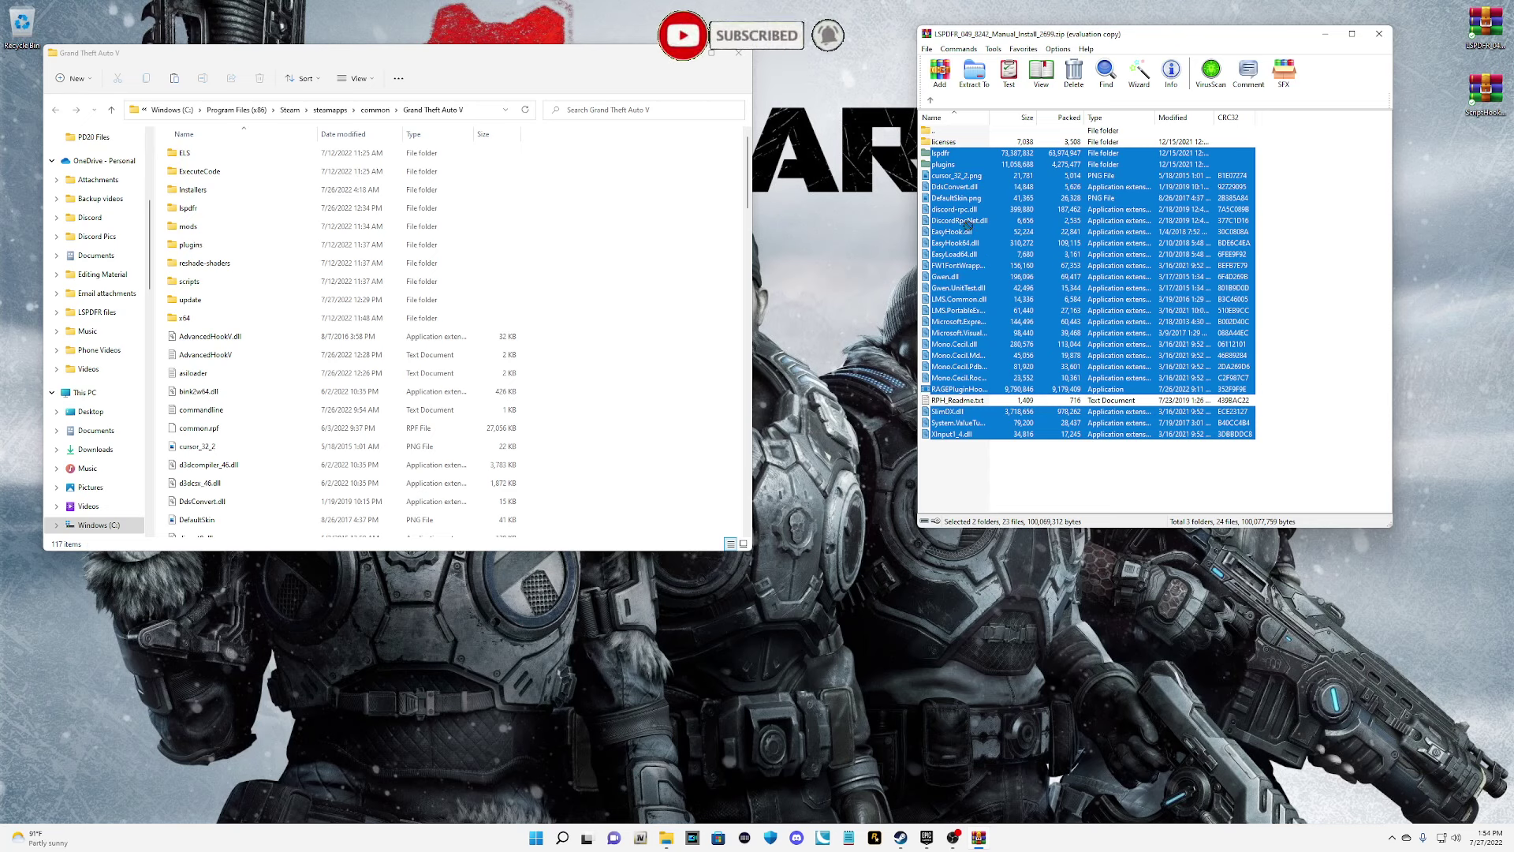
{"action": "left_click_drag", "start_coordinate": [968, 225], "coordinate": [717, 455]}
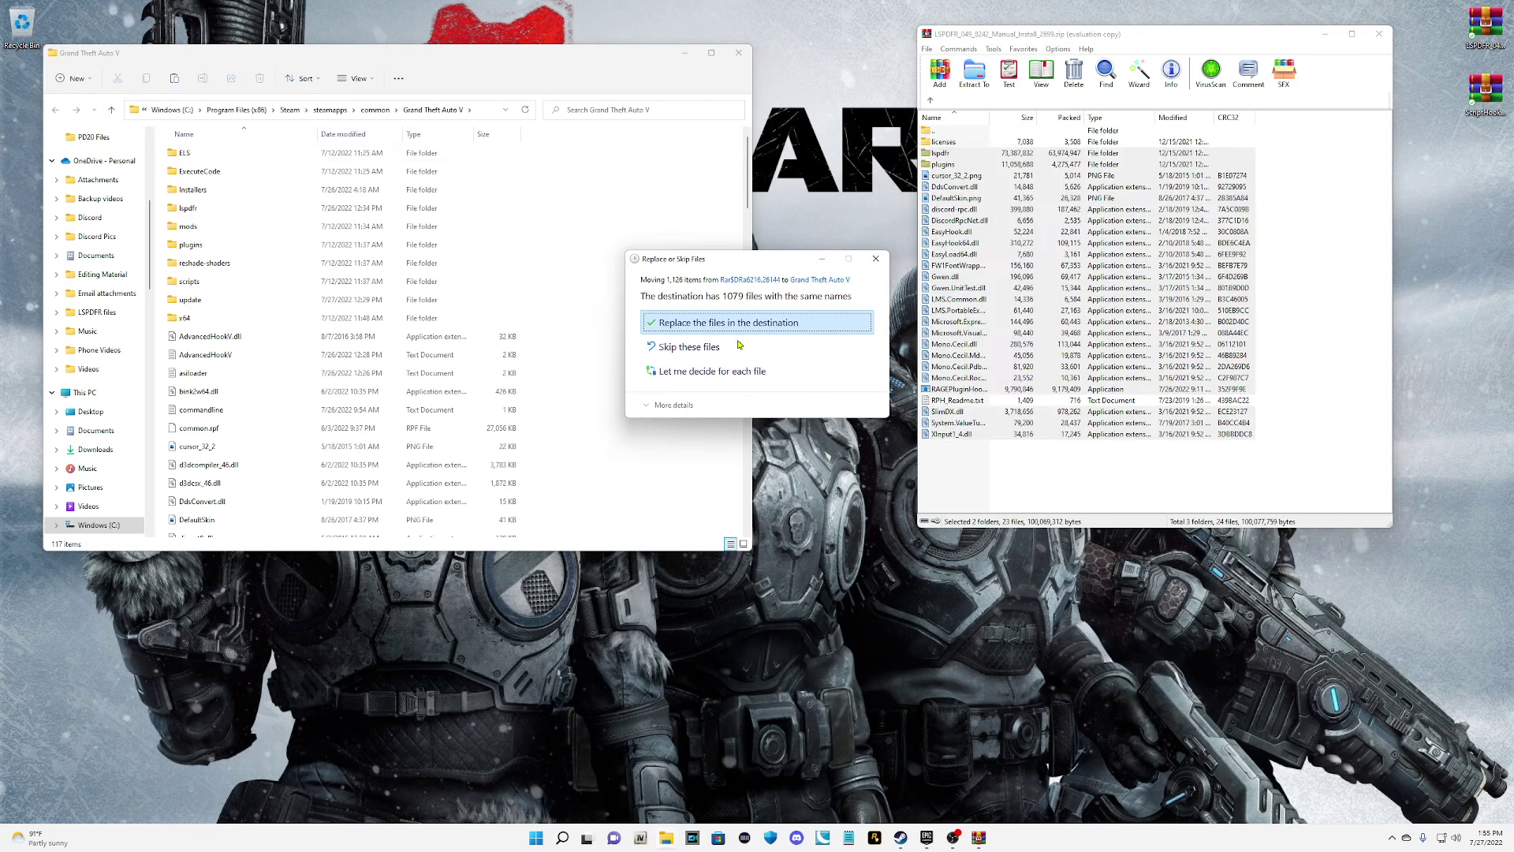
{"action": "left_click", "coordinate": [726, 322]}
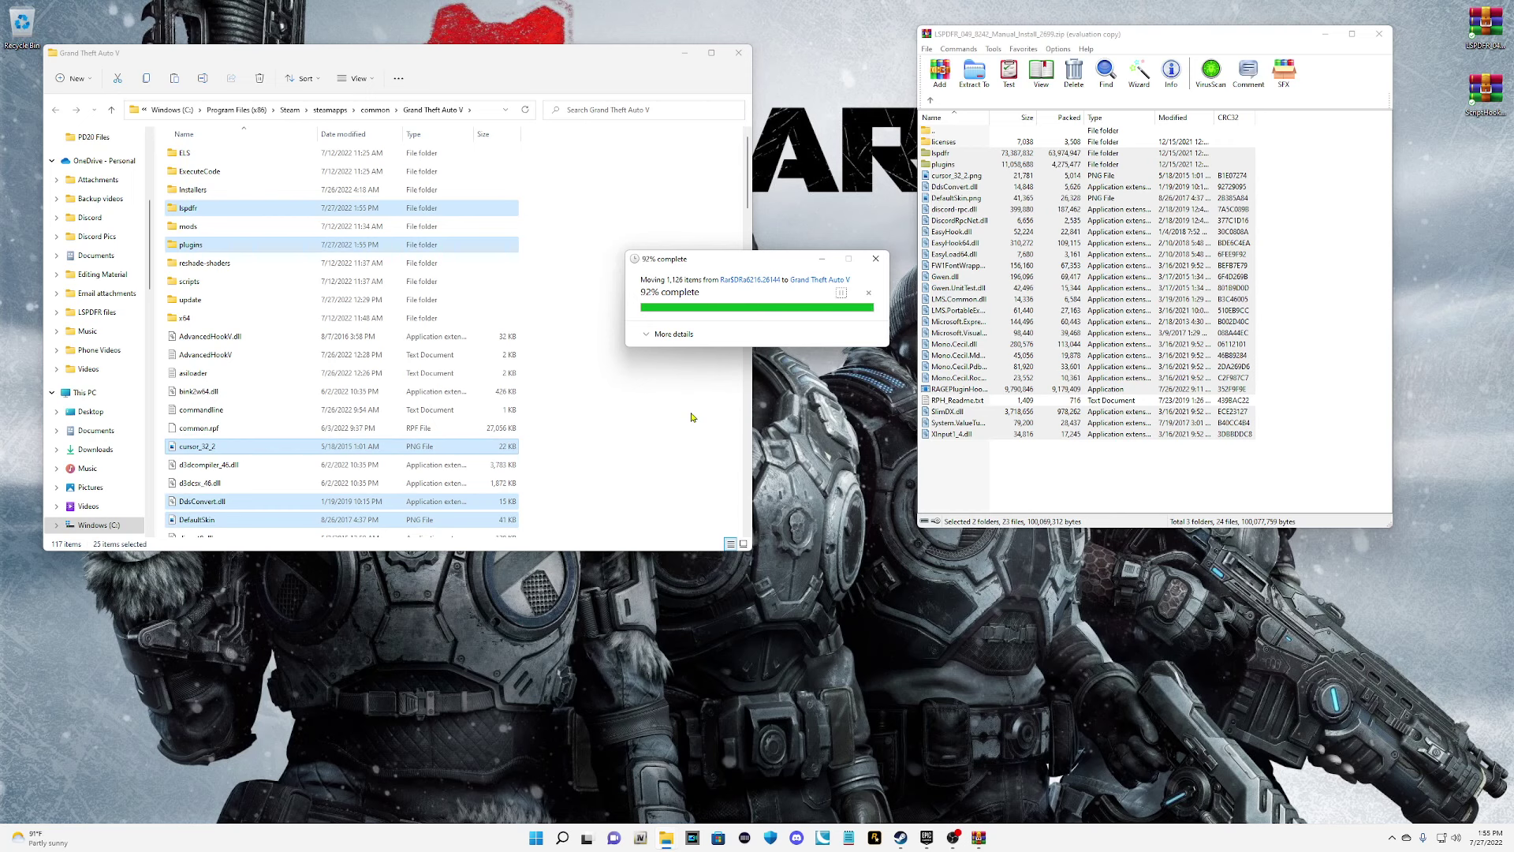
{"action": "scroll", "coordinate": [688, 354], "scroll_direction": "down", "scroll_amount": 4}
{"action": "scroll", "coordinate": [688, 354], "scroll_direction": "down", "scroll_amount": 8}
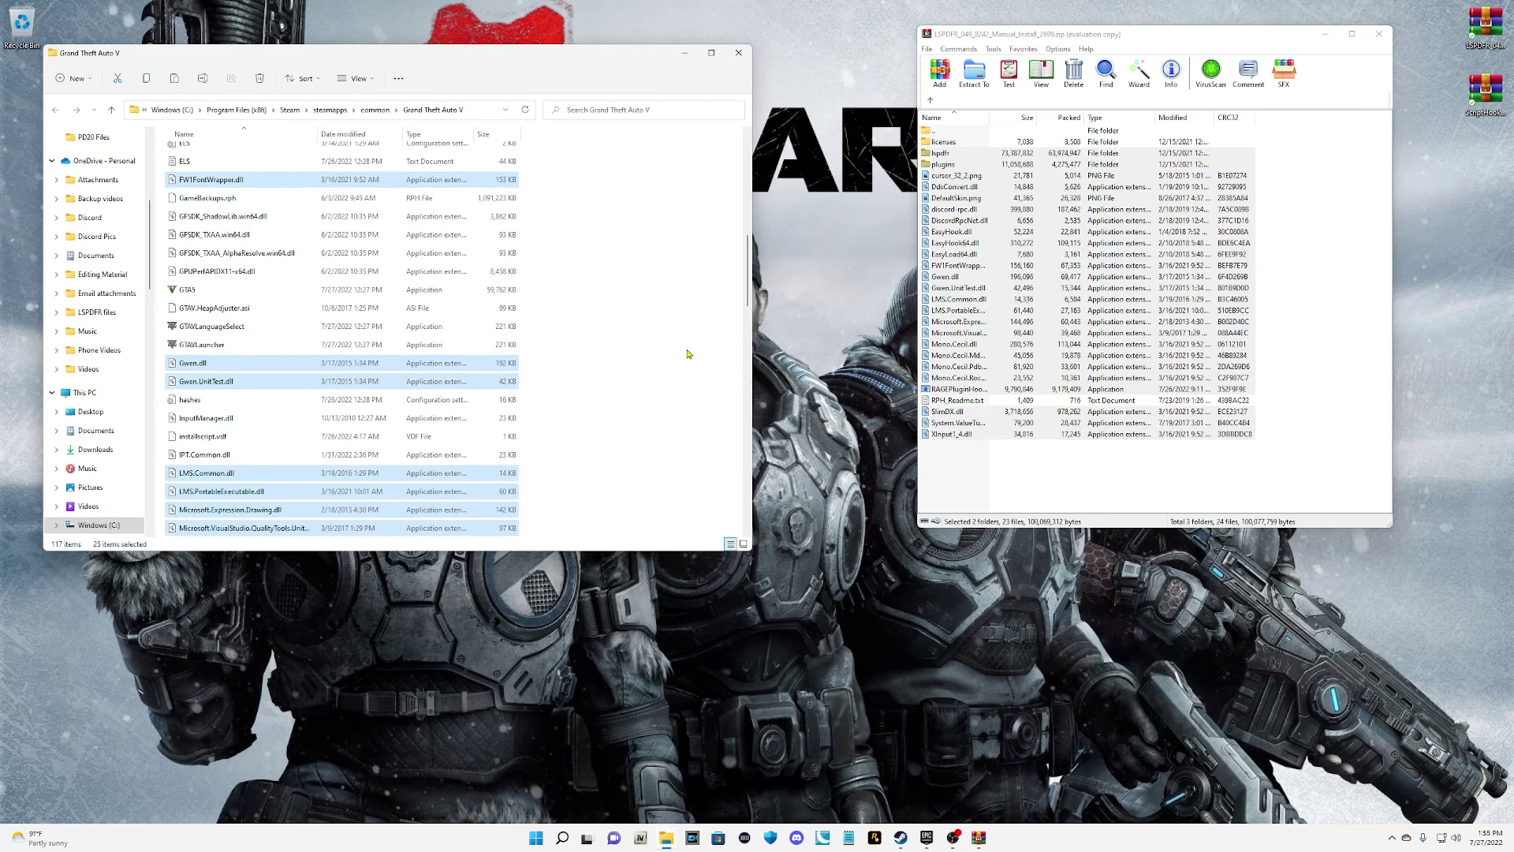
{"action": "left_click", "coordinate": [691, 378]}
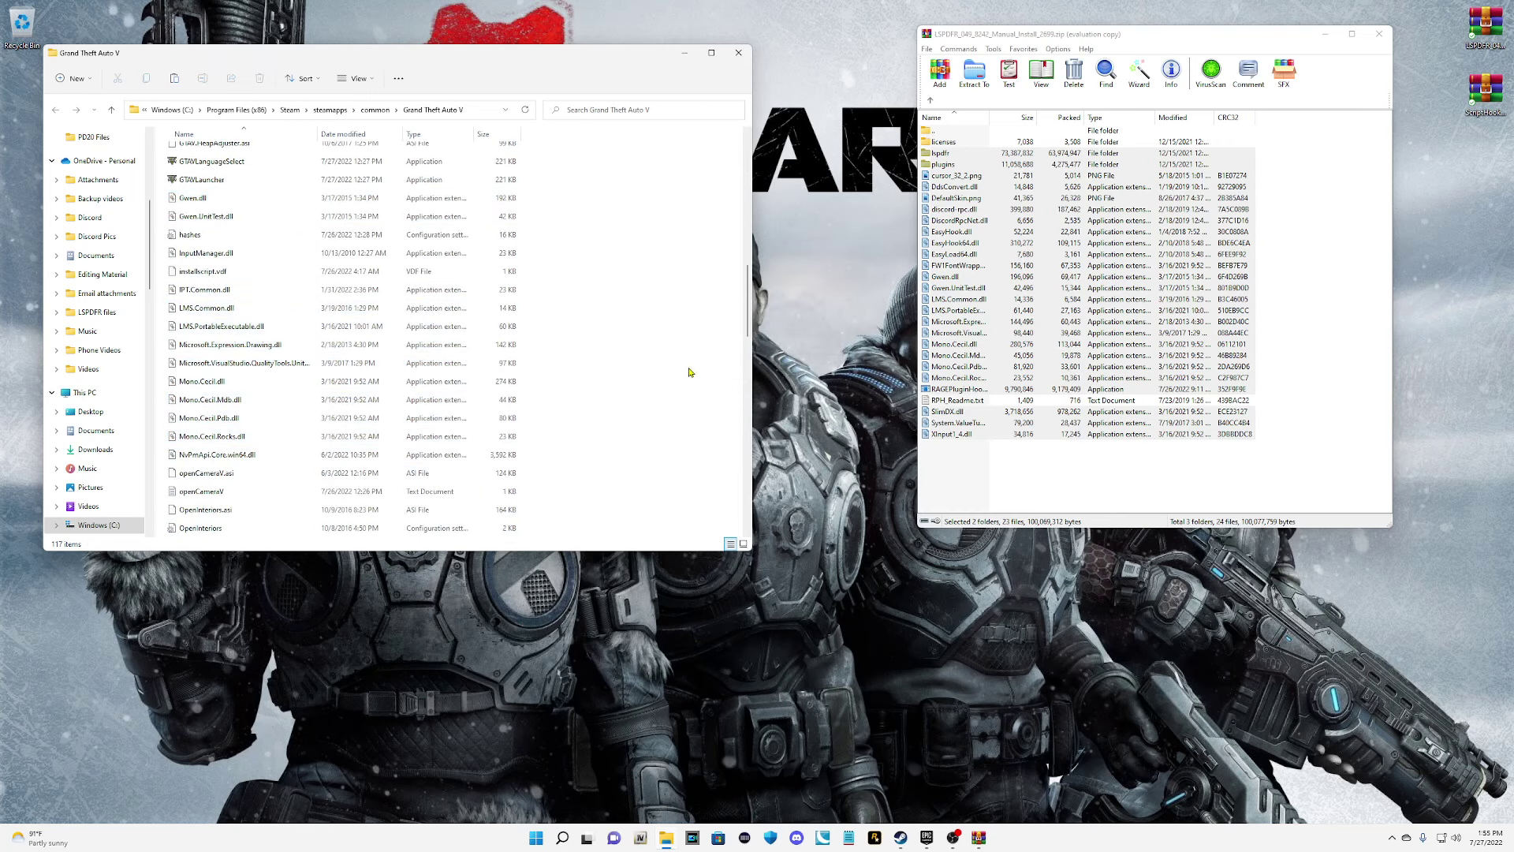
{"action": "left_click", "coordinate": [526, 110]}
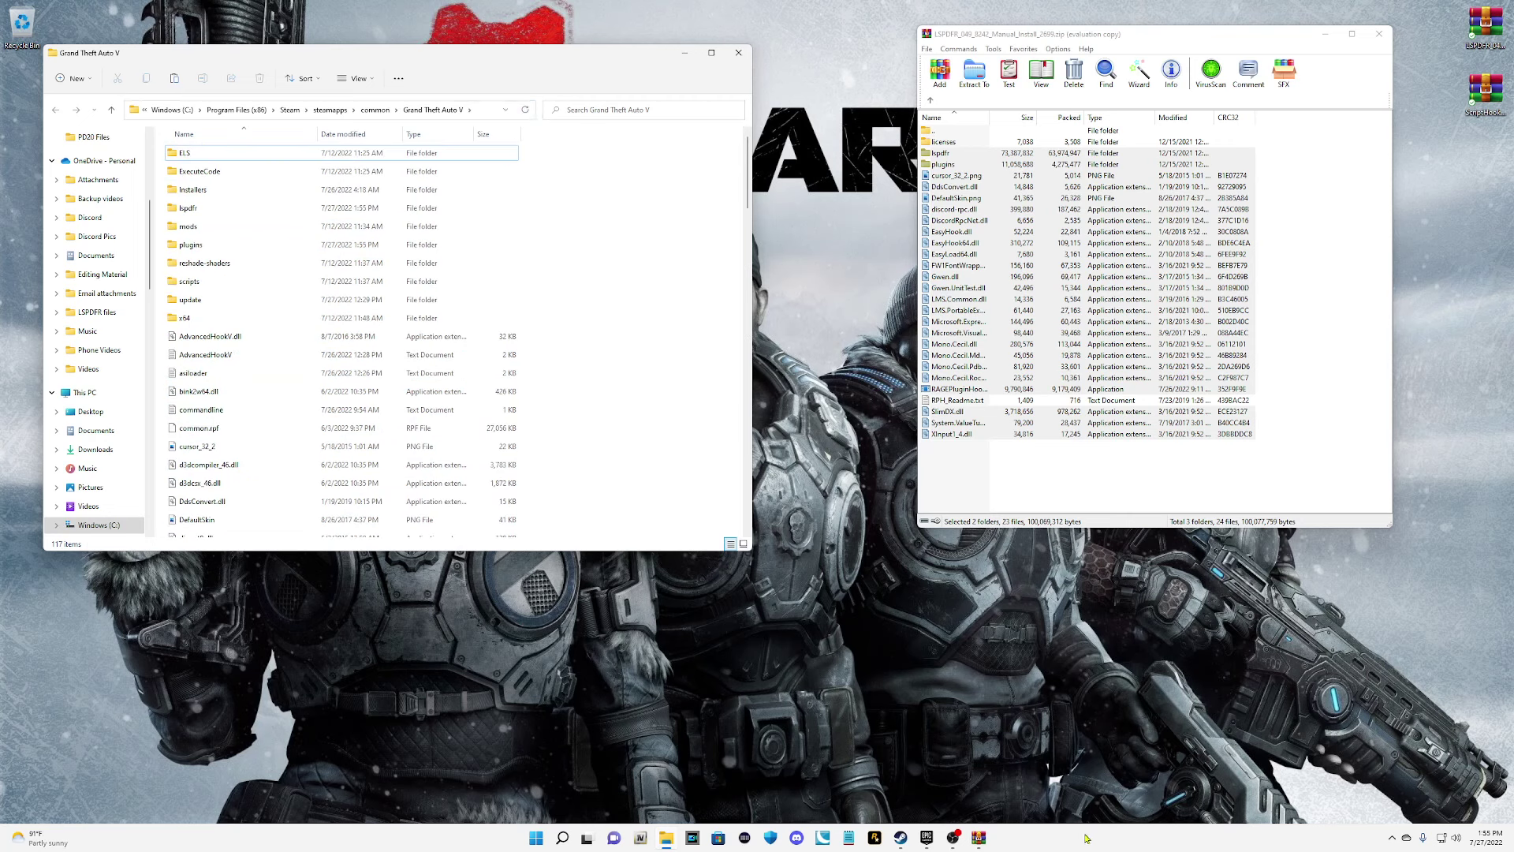
Unpin RAGE Plugin Hook from the taskbar and close the LSPDFR archive.
{"action": "right_click", "coordinate": [876, 837]}
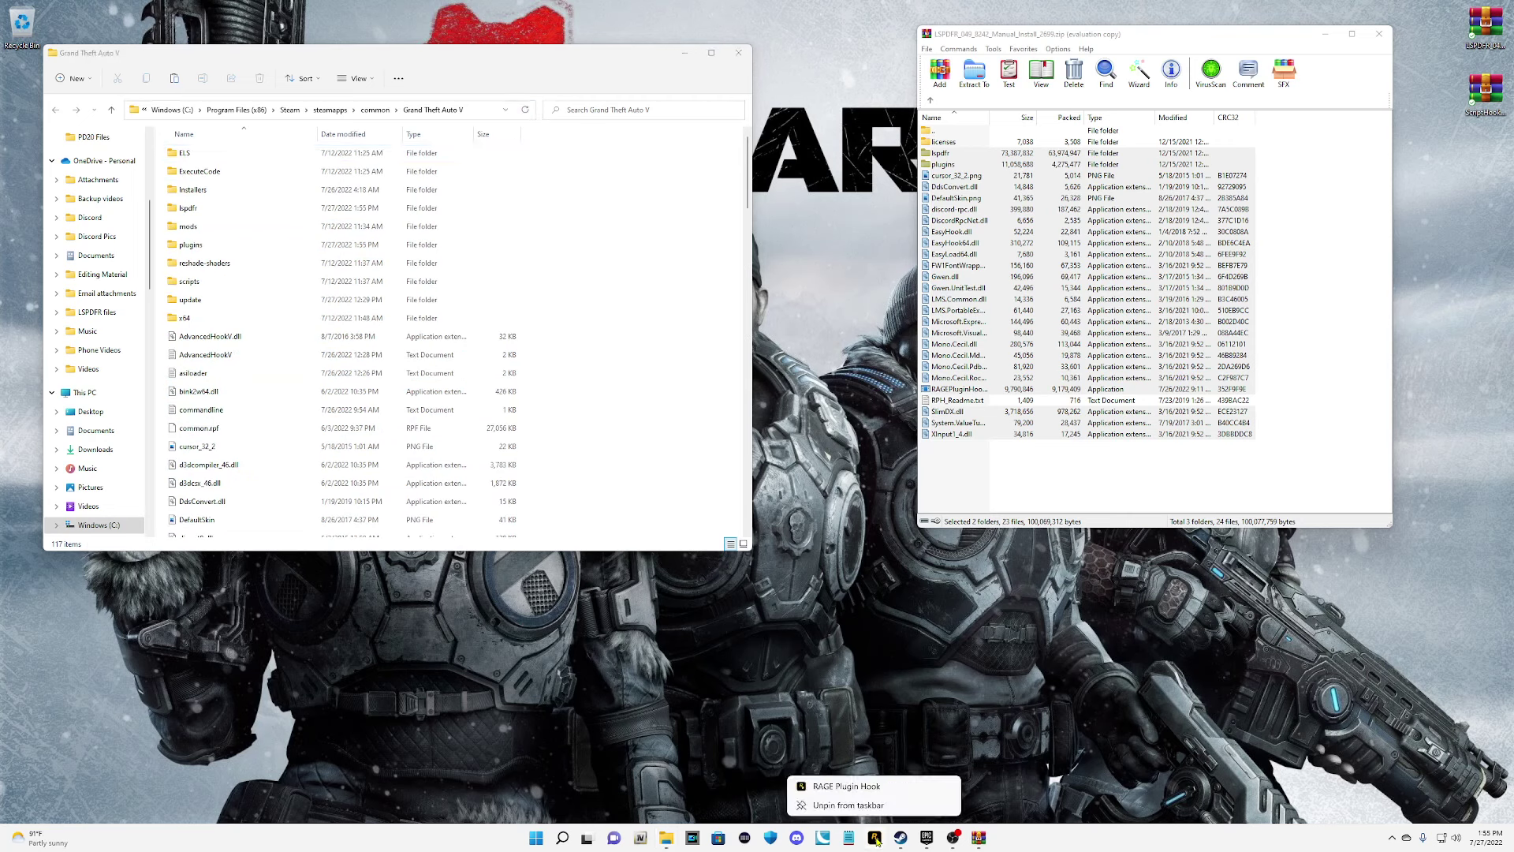
{"action": "left_click", "coordinate": [873, 808]}
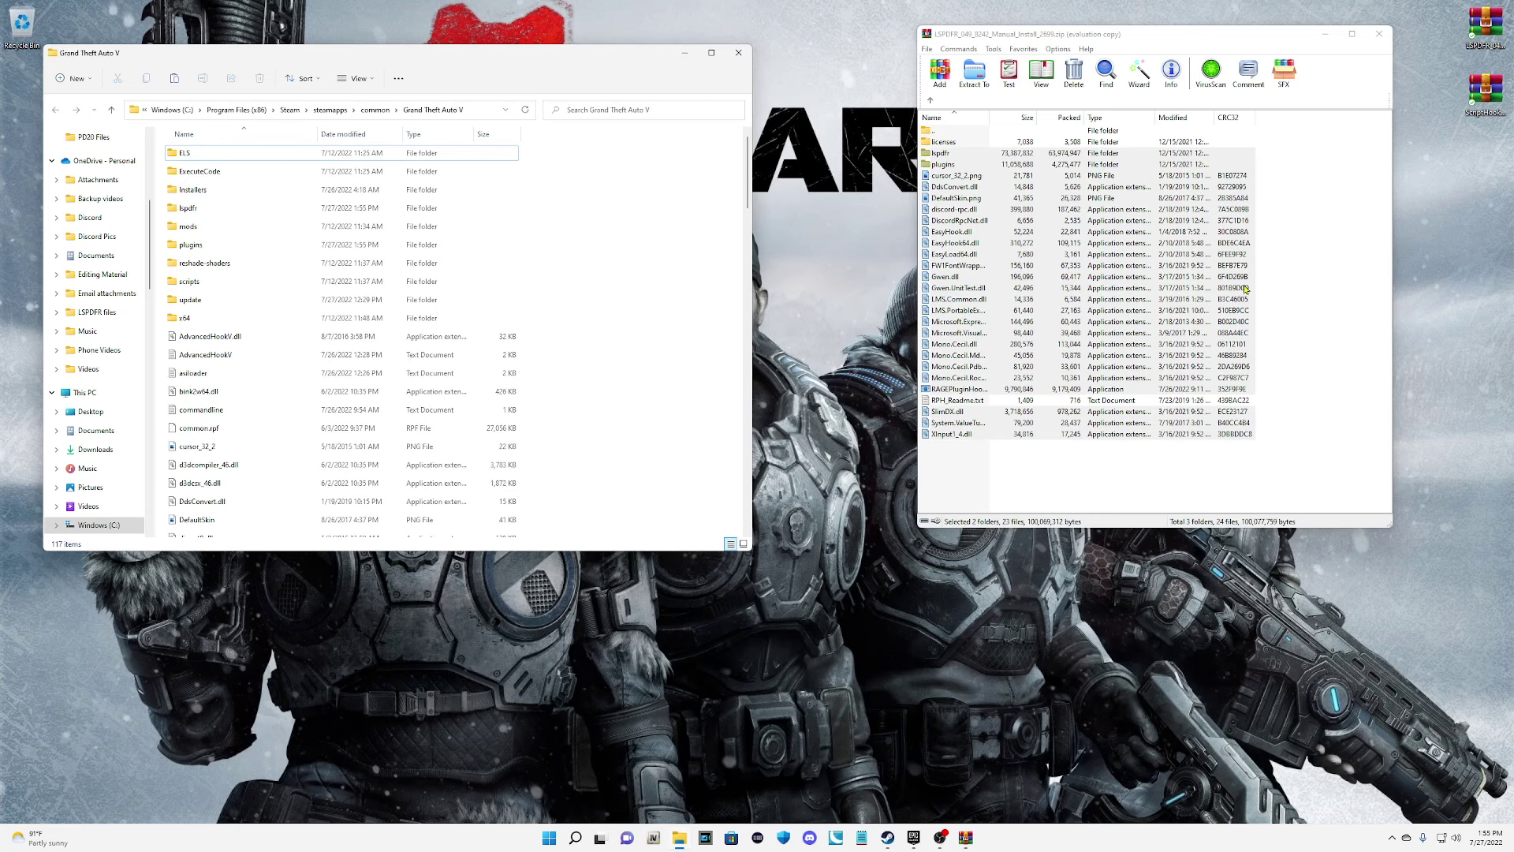
{"action": "left_click", "coordinate": [1373, 42]}
{"action": "left_click", "coordinate": [1373, 39]}
Open the ScriptHookV_1.0.2699.0.zip archive from the desktop, dismiss the license reminder, and go into the bin folder.
{"action": "double_click", "coordinate": [1486, 91]}
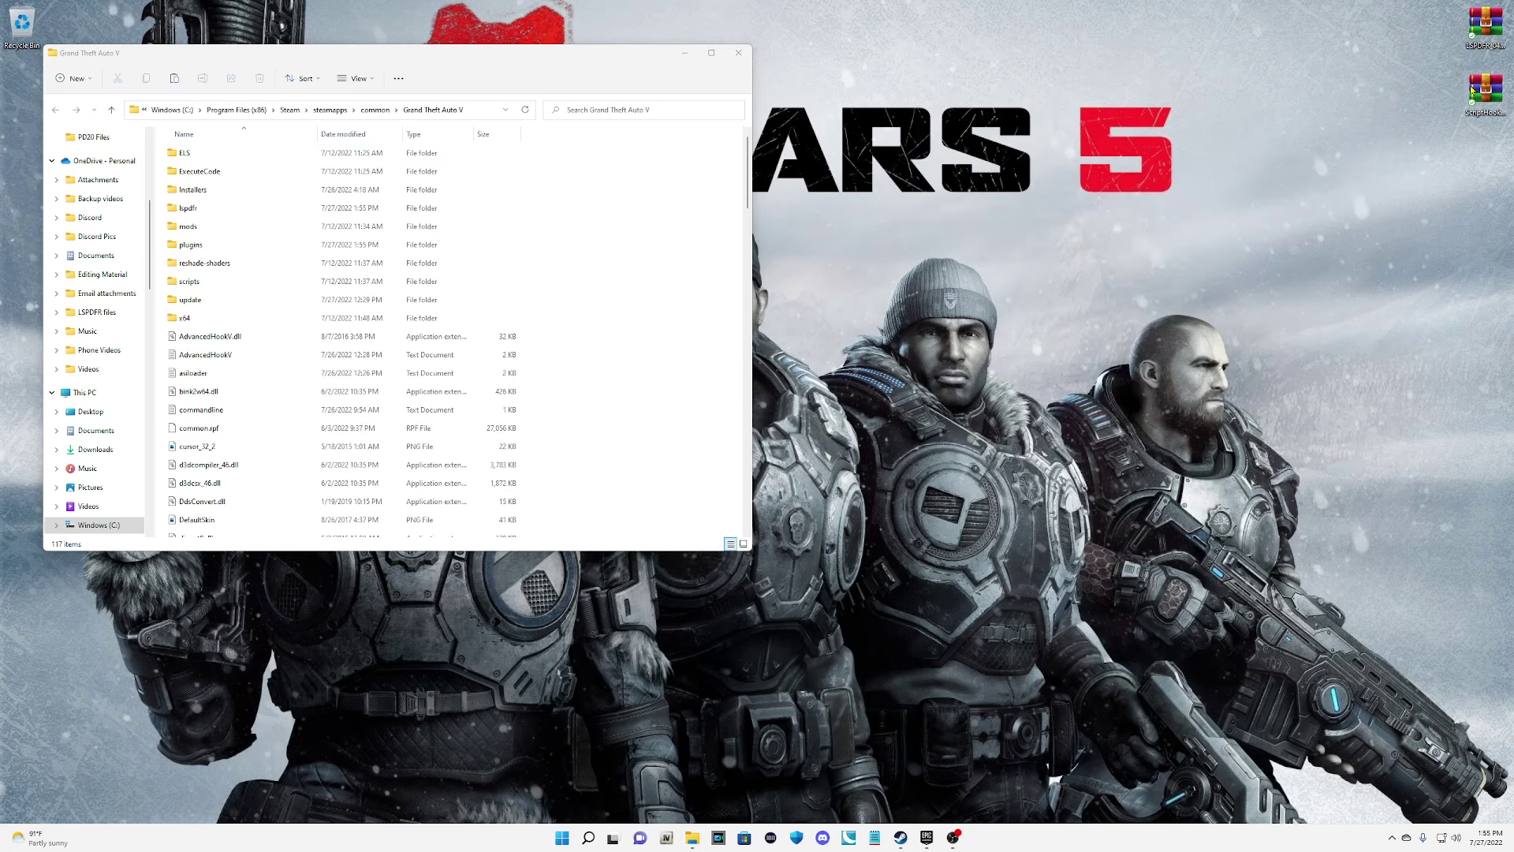
{"action": "key", "text": "Escape"}
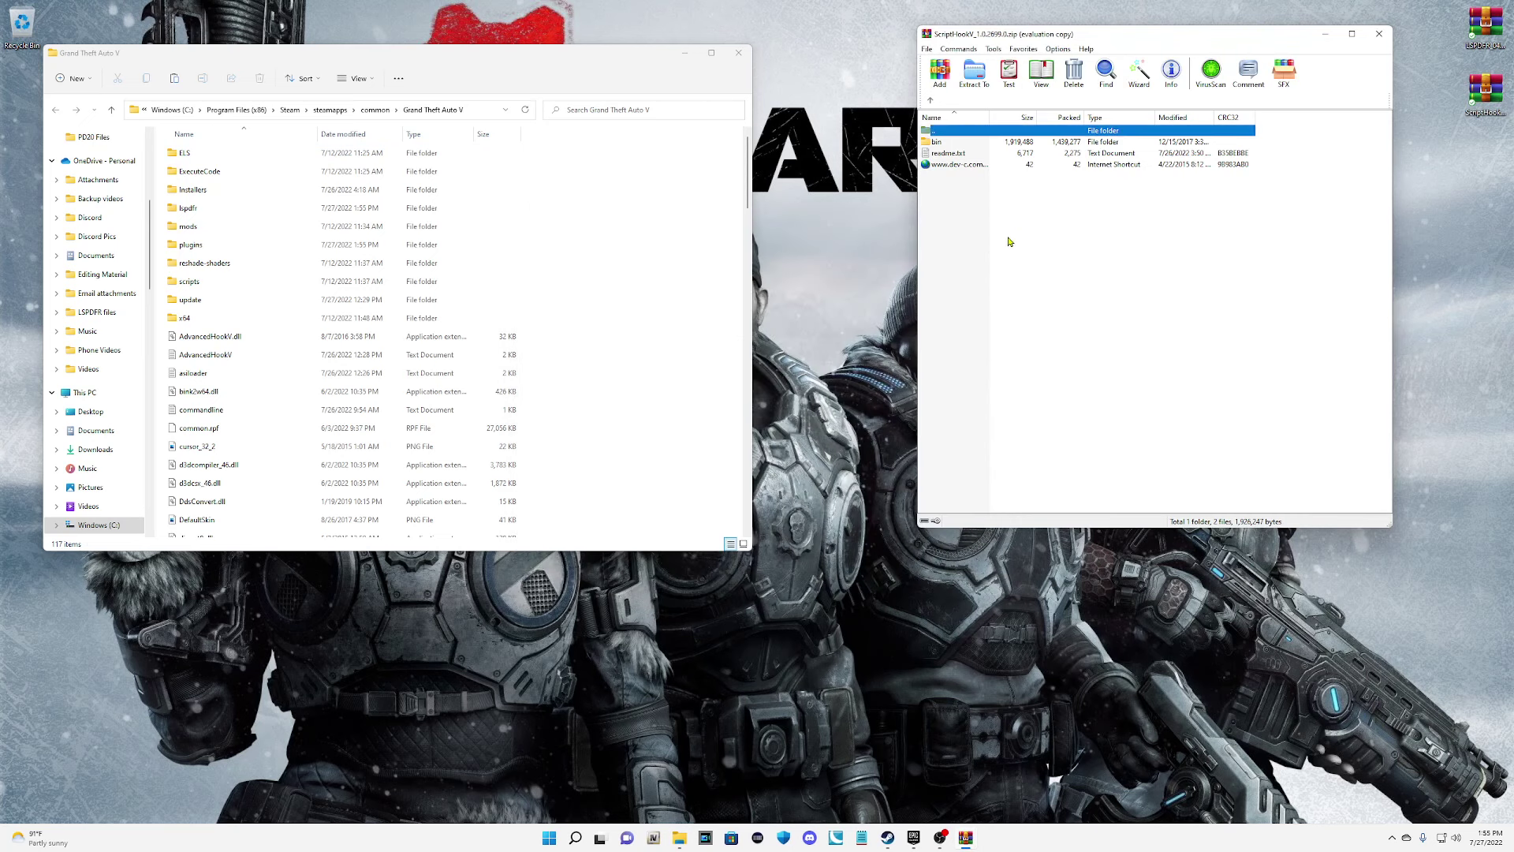
{"action": "double_click", "coordinate": [939, 141]}
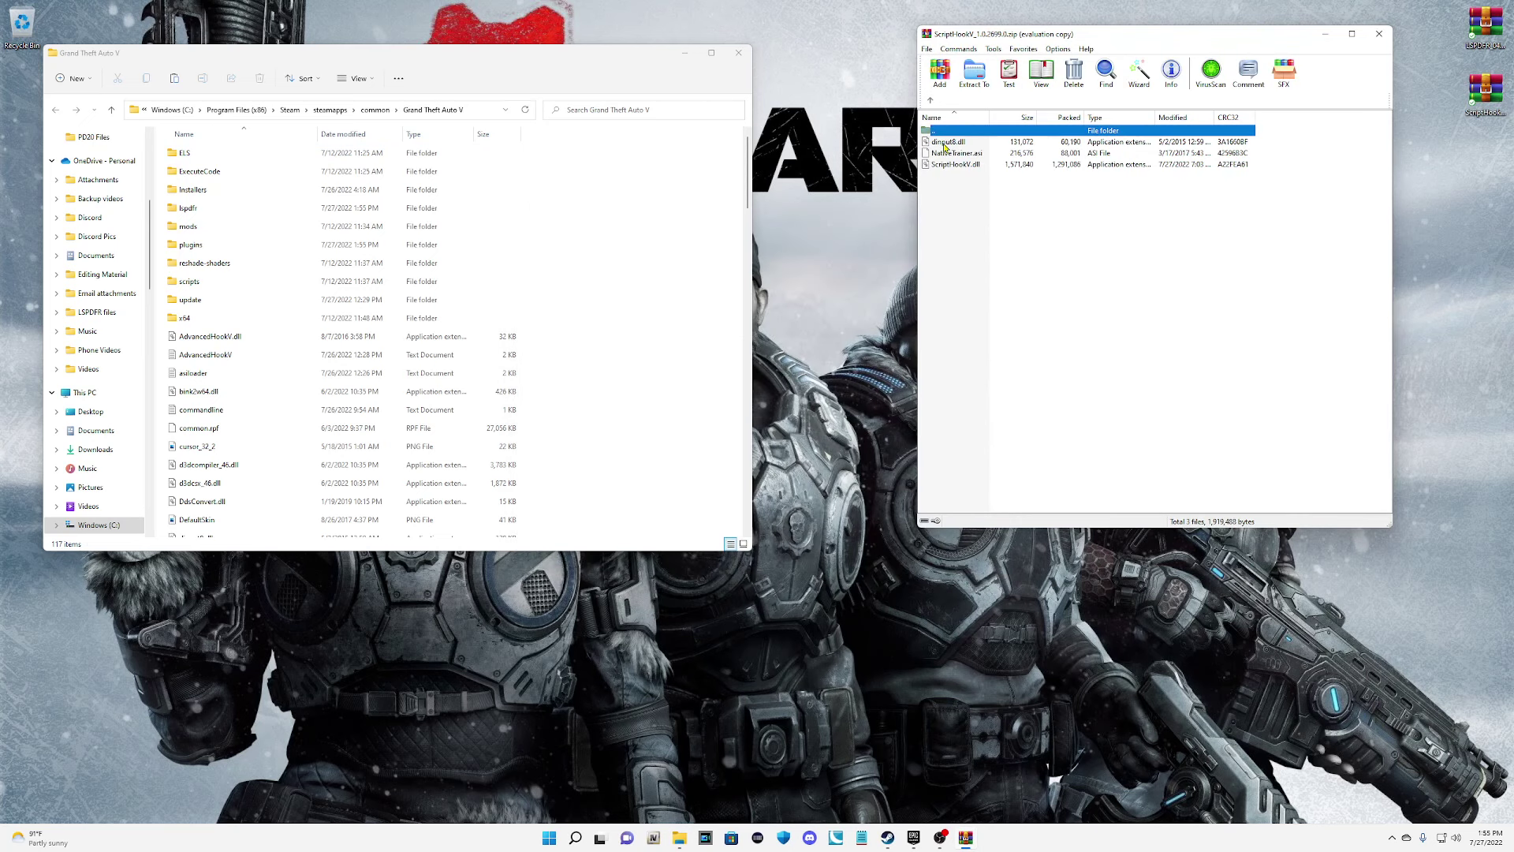
Copy only dinput8.dll and ScriptHookV.dll into the Steam Grand Theft Auto V folder, replacing the existing files, and close the archive.
{"action": "left_click_drag", "start_coordinate": [1083, 241], "coordinate": [947, 144]}
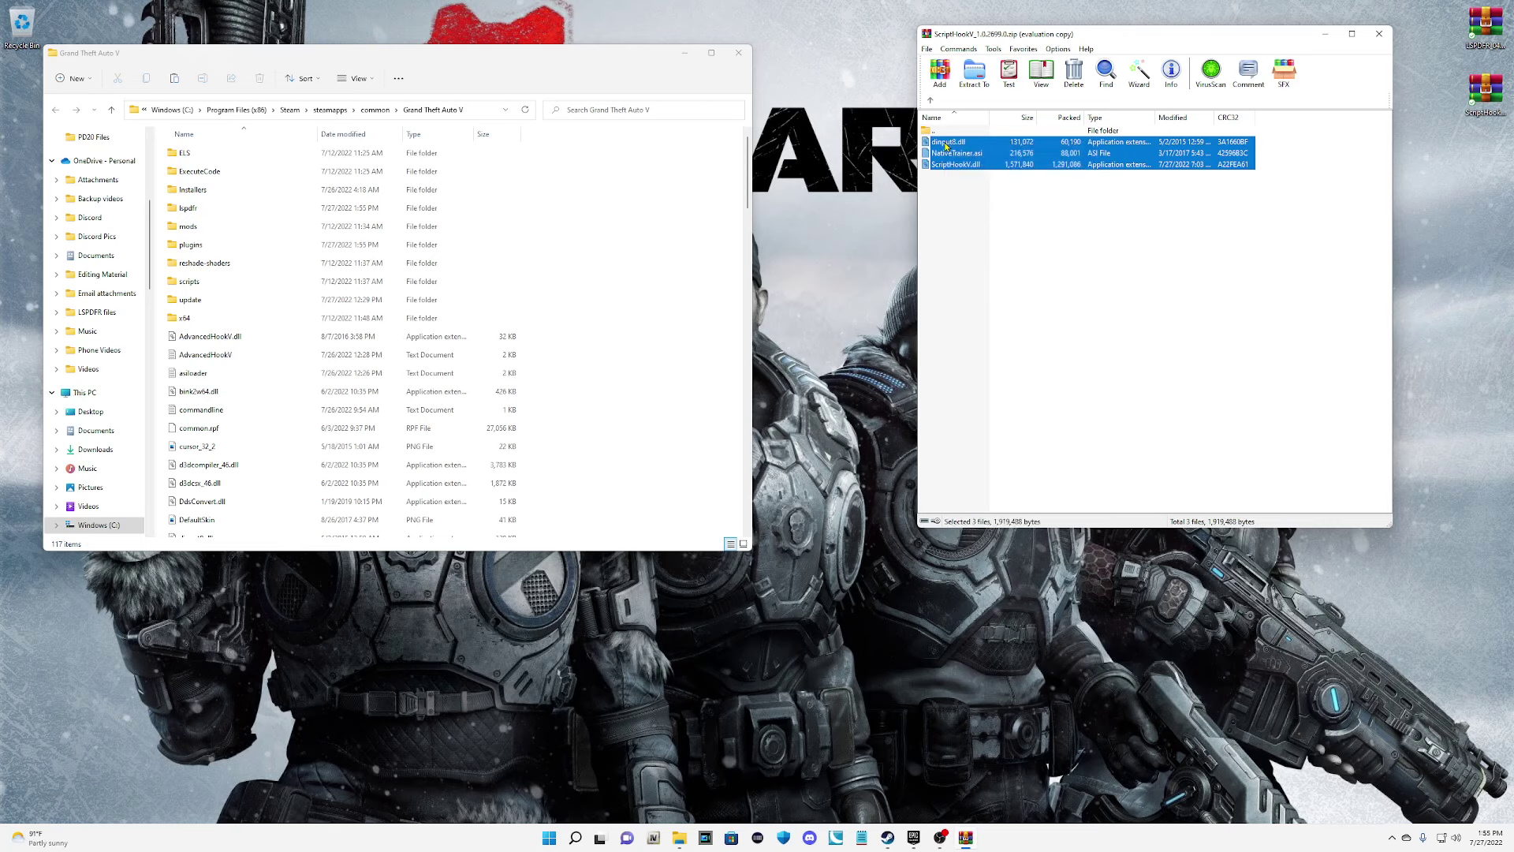
{"action": "left_click", "coordinate": [948, 155], "text": "ctrl"}
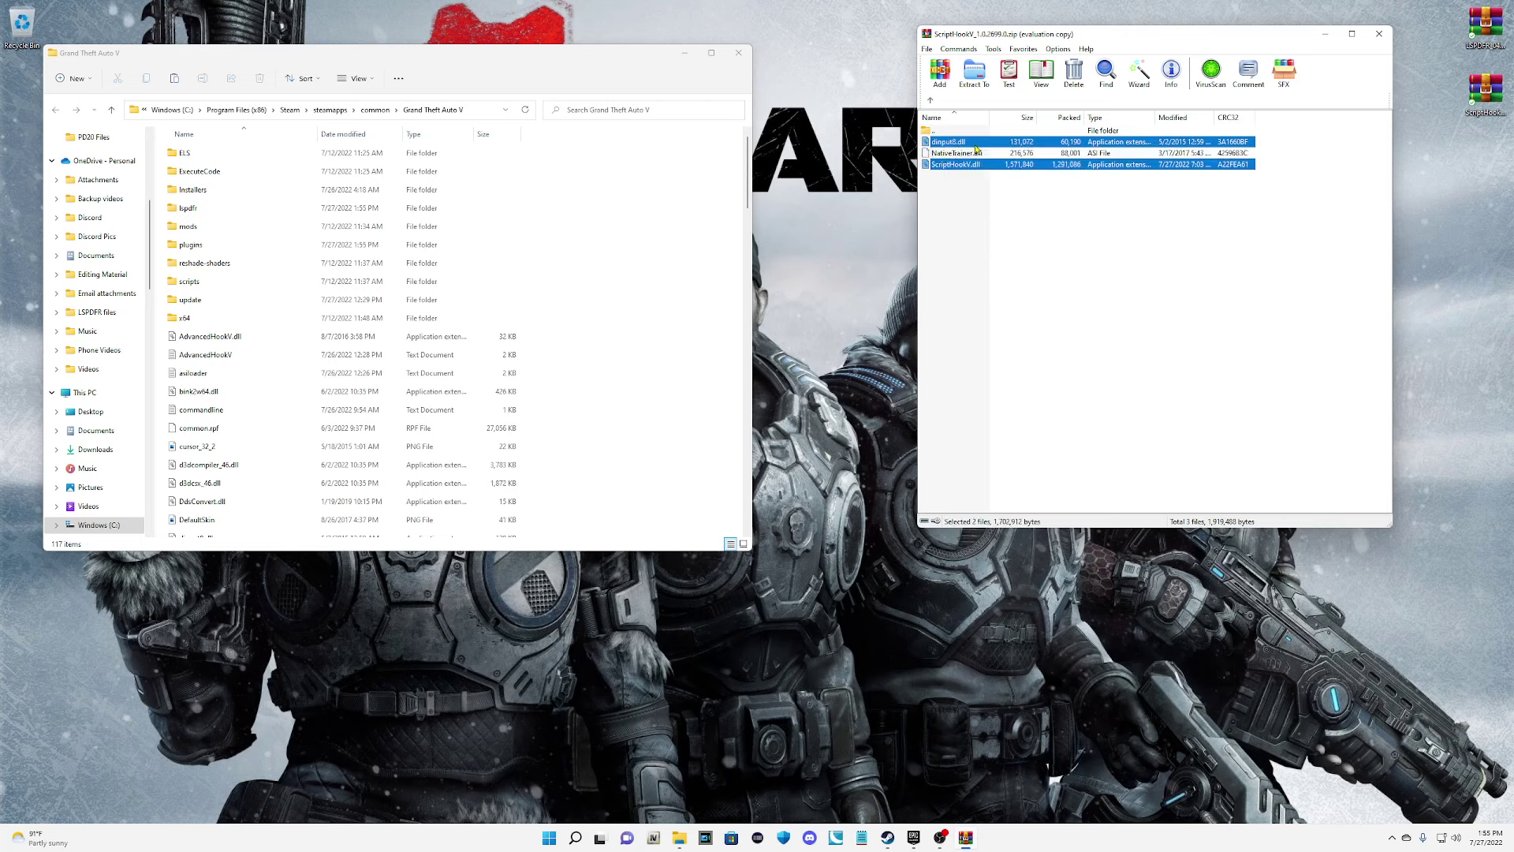
{"action": "left_click_drag", "start_coordinate": [951, 171], "coordinate": [710, 450]}
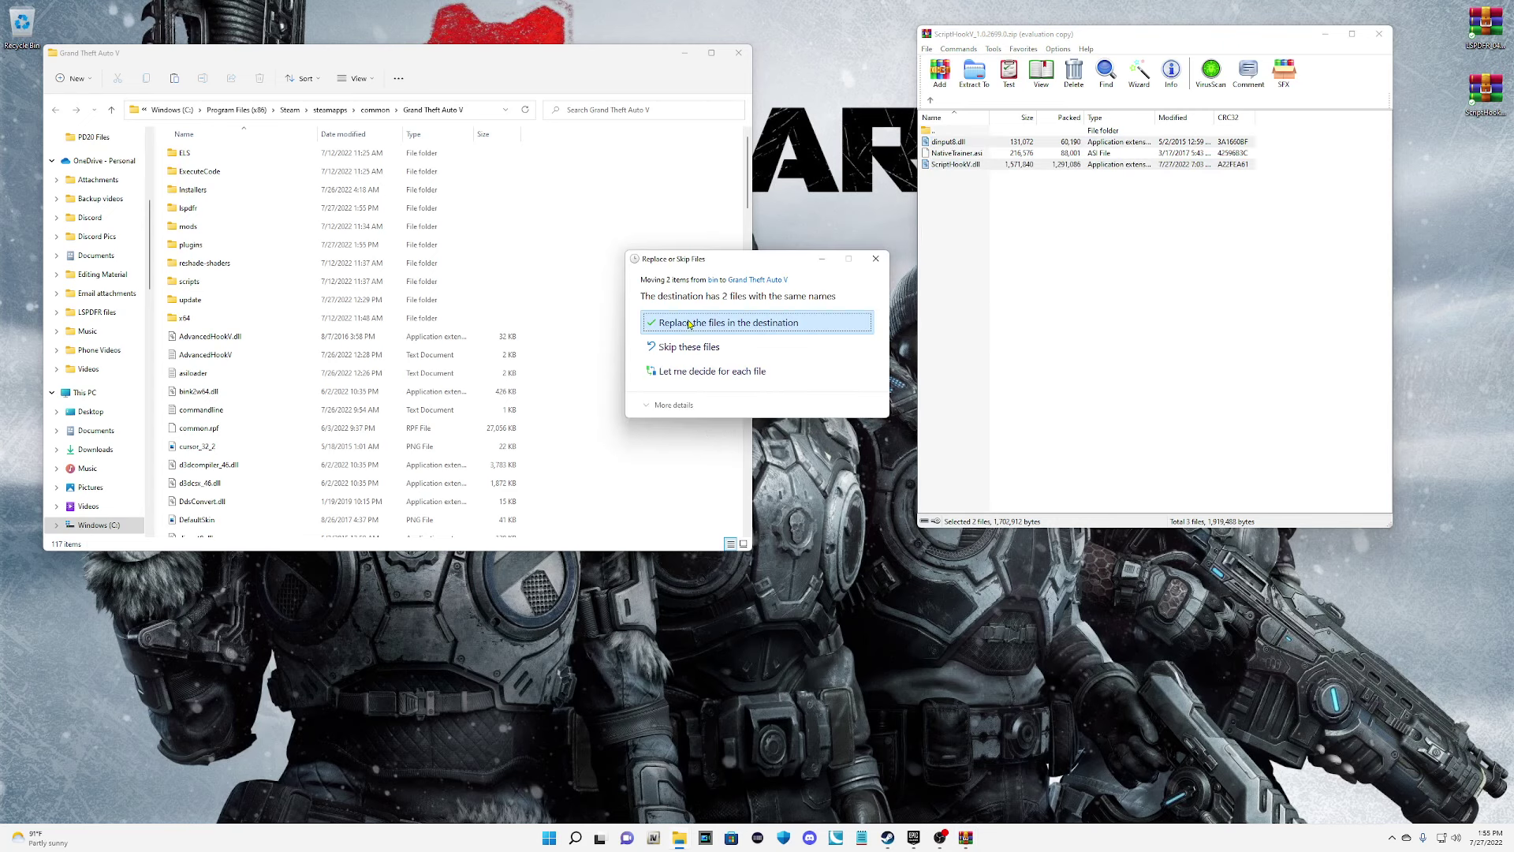
{"action": "left_click", "coordinate": [688, 324]}
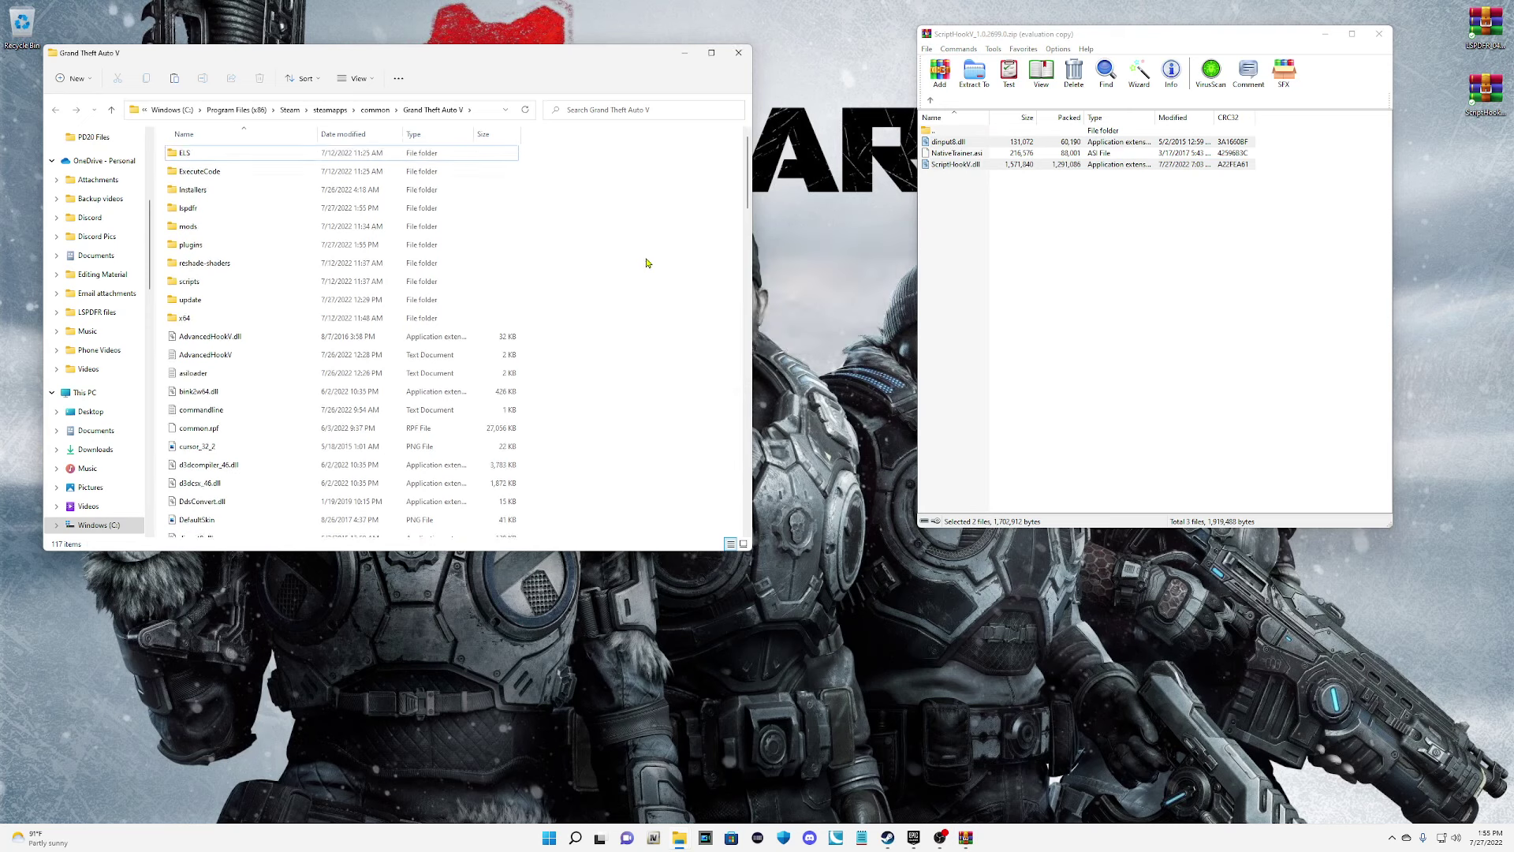
{"action": "left_click", "coordinate": [1169, 276]}
{"action": "left_click", "coordinate": [1379, 33]}
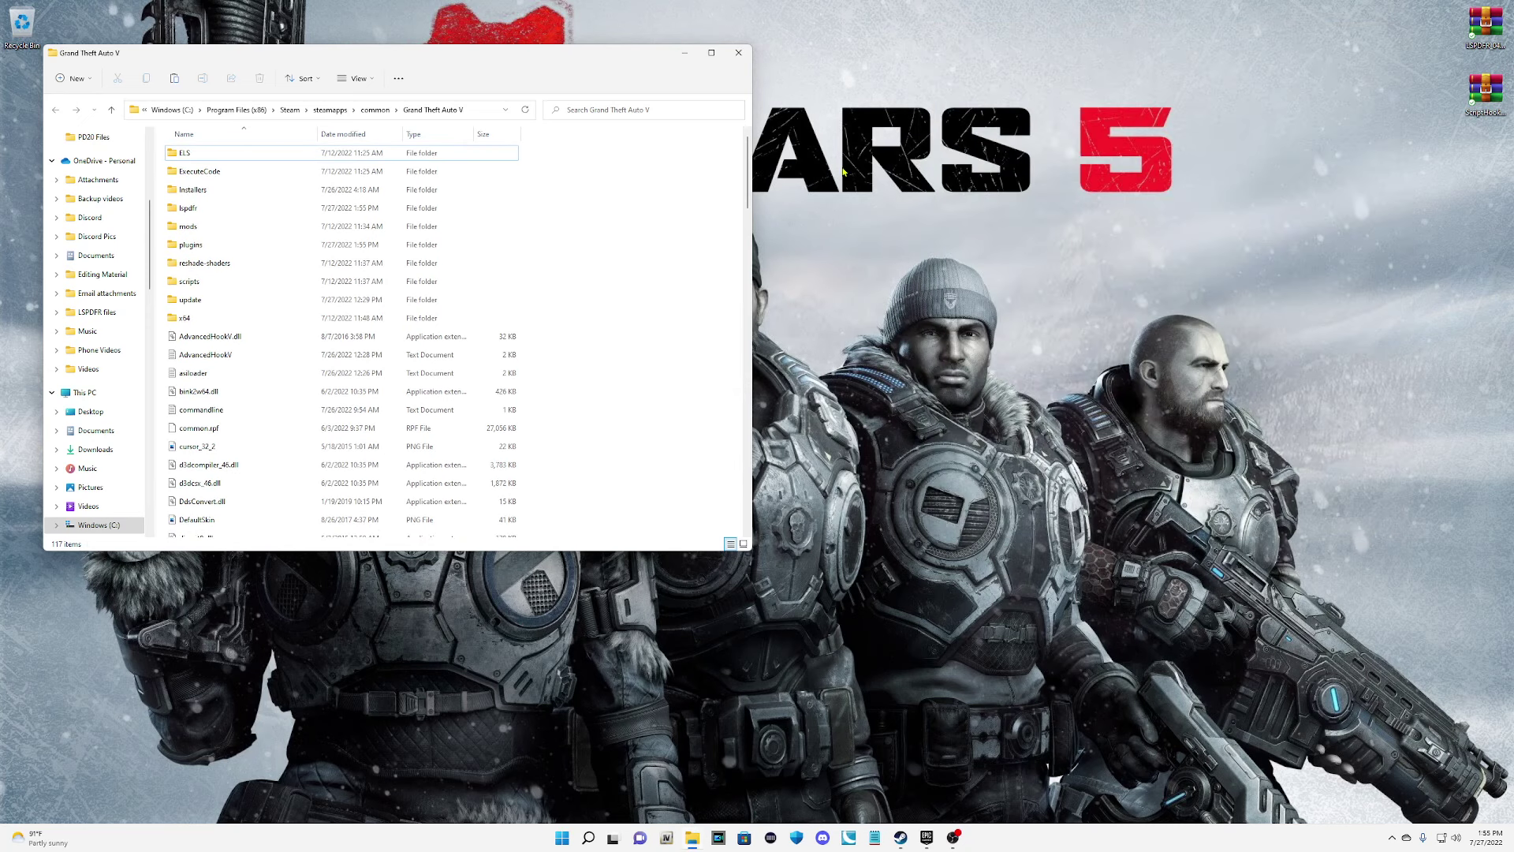
Pin the RAGEPluginHook application from the Steam Grand Theft Auto V folder to the taskbar, refresh the folder, and close it.
{"action": "scroll", "coordinate": [531, 396], "scroll_direction": "down", "scroll_amount": 6}
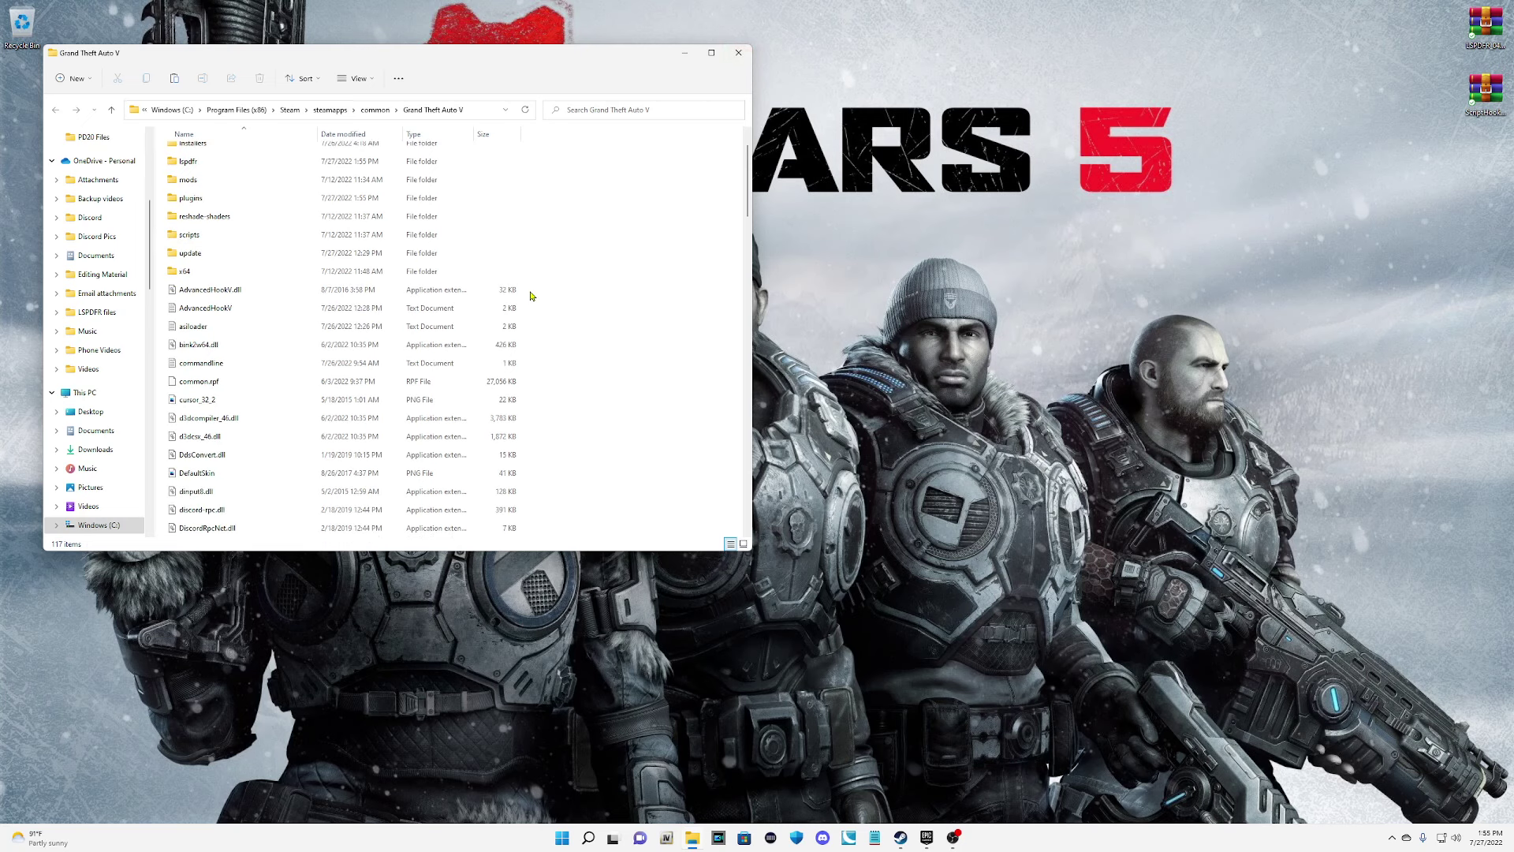
{"action": "scroll", "coordinate": [552, 289], "scroll_direction": "down", "scroll_amount": 5}
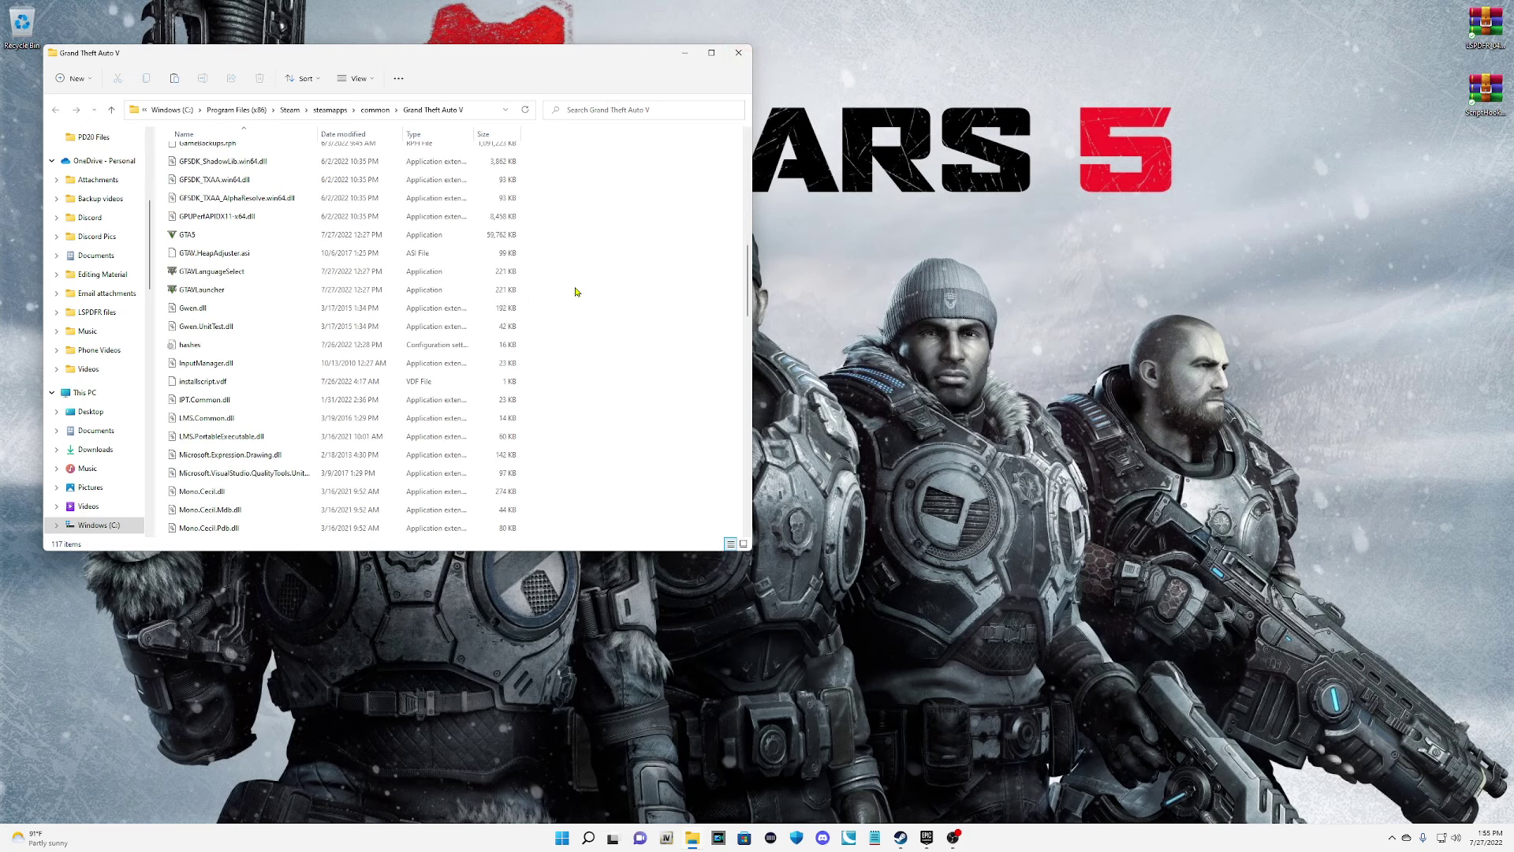
{"action": "scroll", "coordinate": [575, 292], "scroll_direction": "down", "scroll_amount": 8}
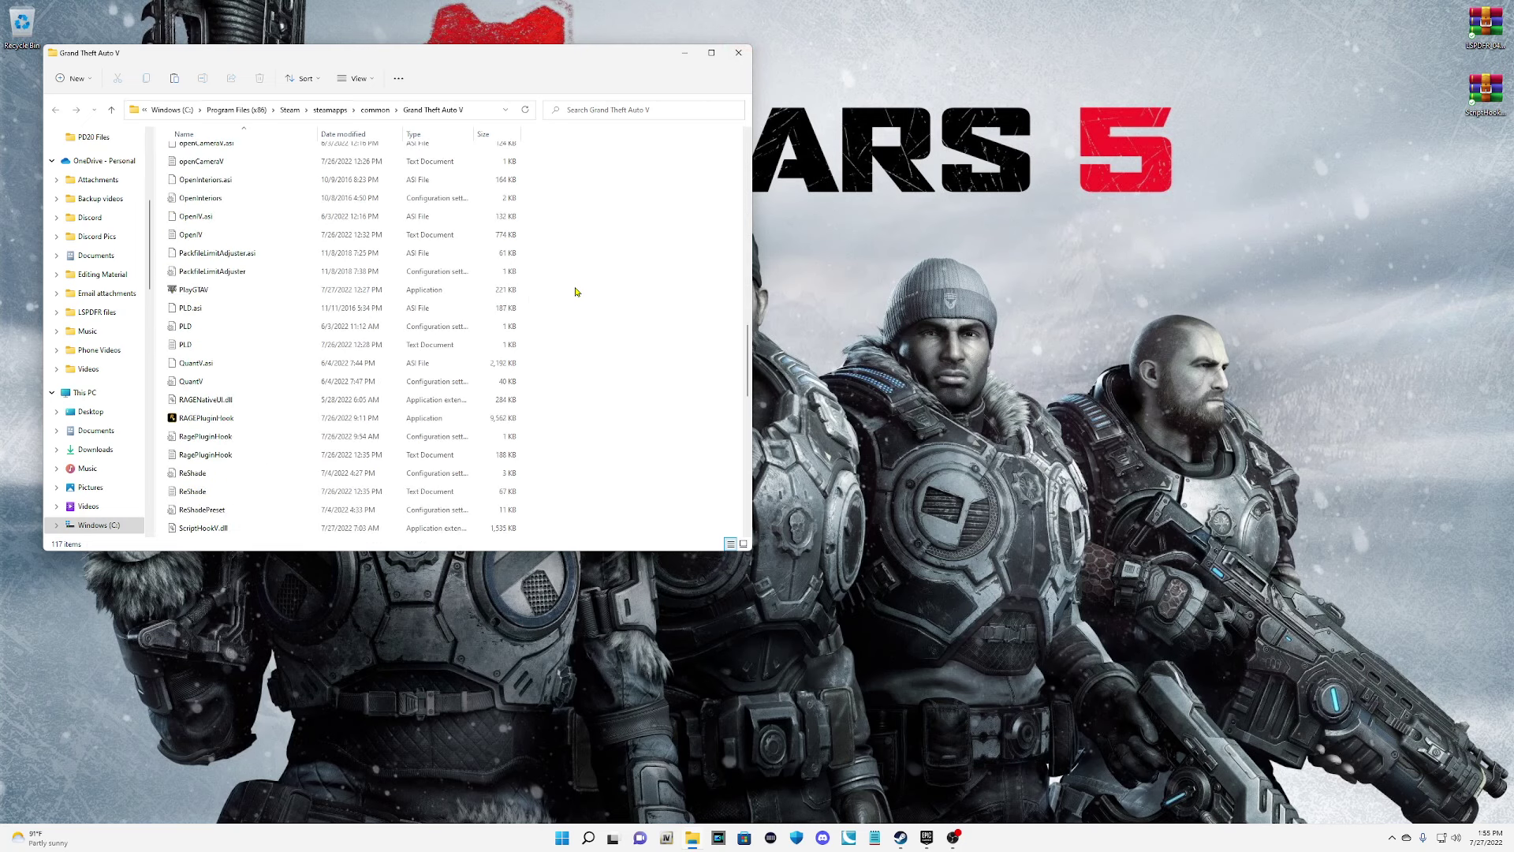
{"action": "scroll", "coordinate": [575, 292], "scroll_direction": "down", "scroll_amount": 3}
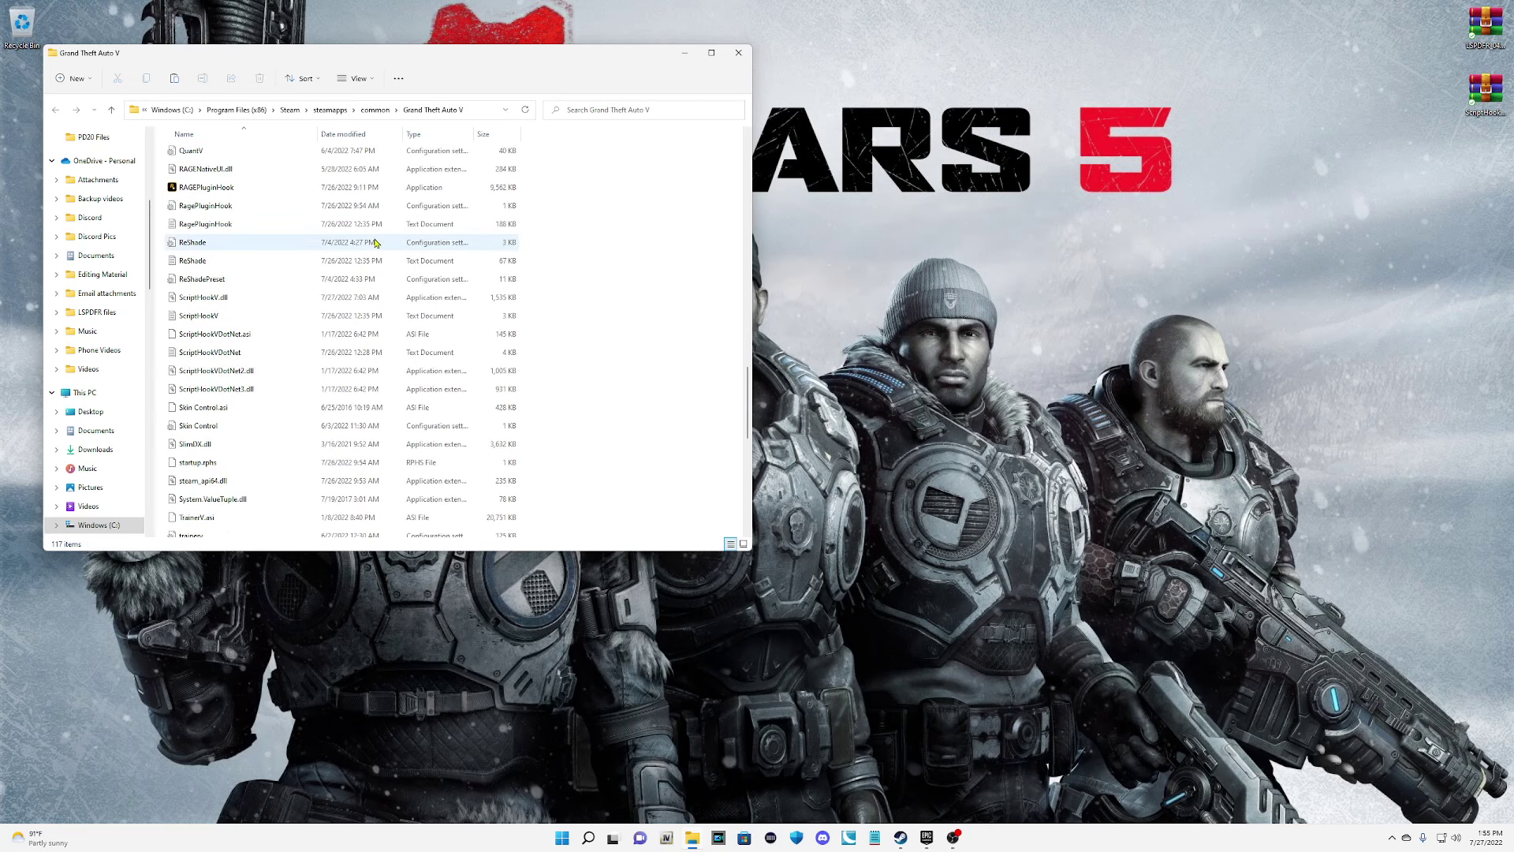
{"action": "left_click", "coordinate": [218, 189]}
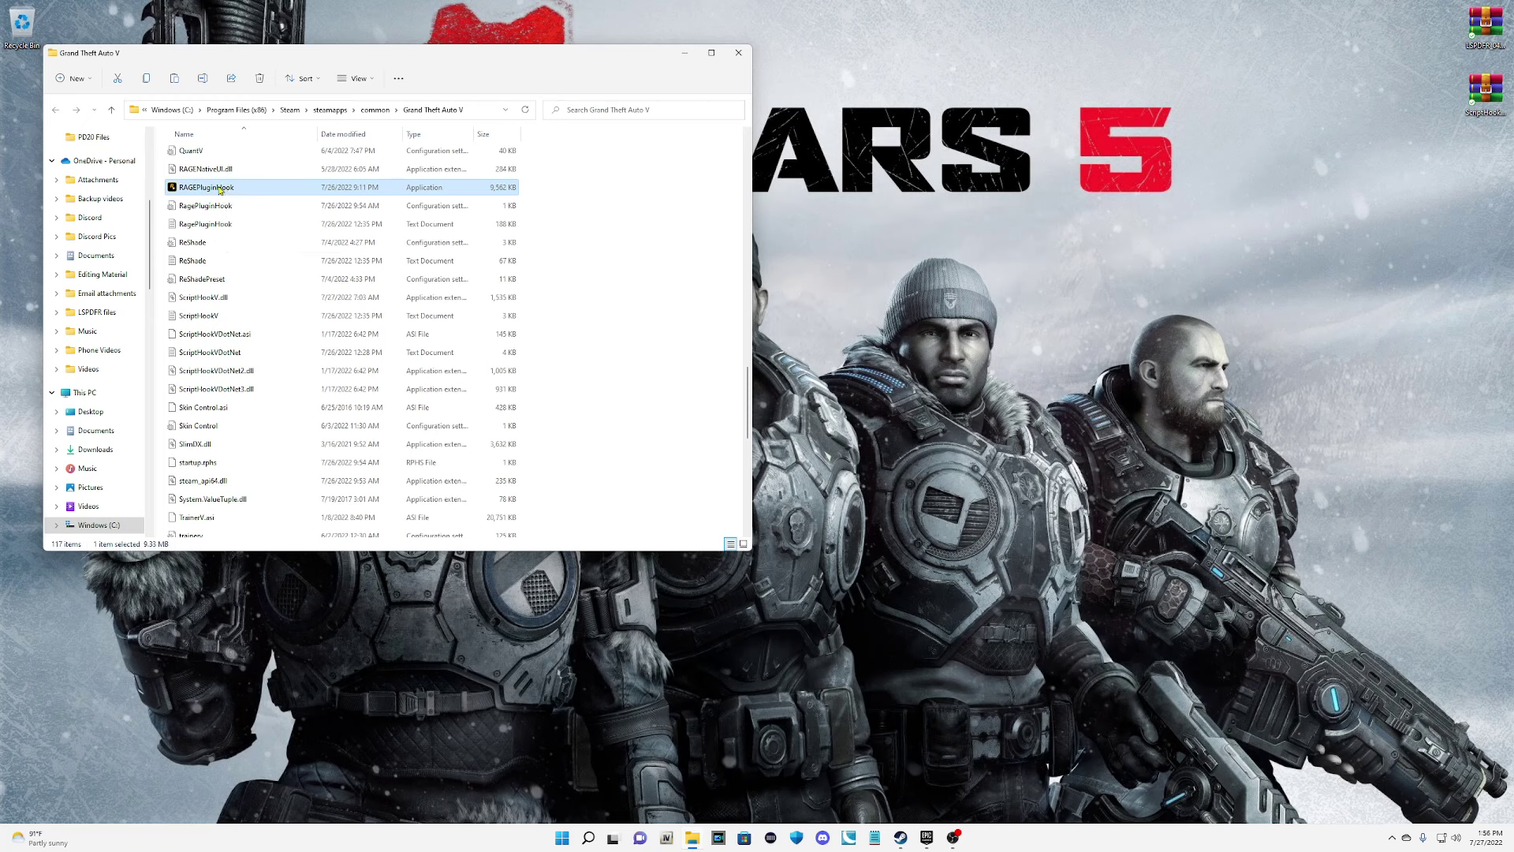
{"action": "right_click", "coordinate": [220, 189]}
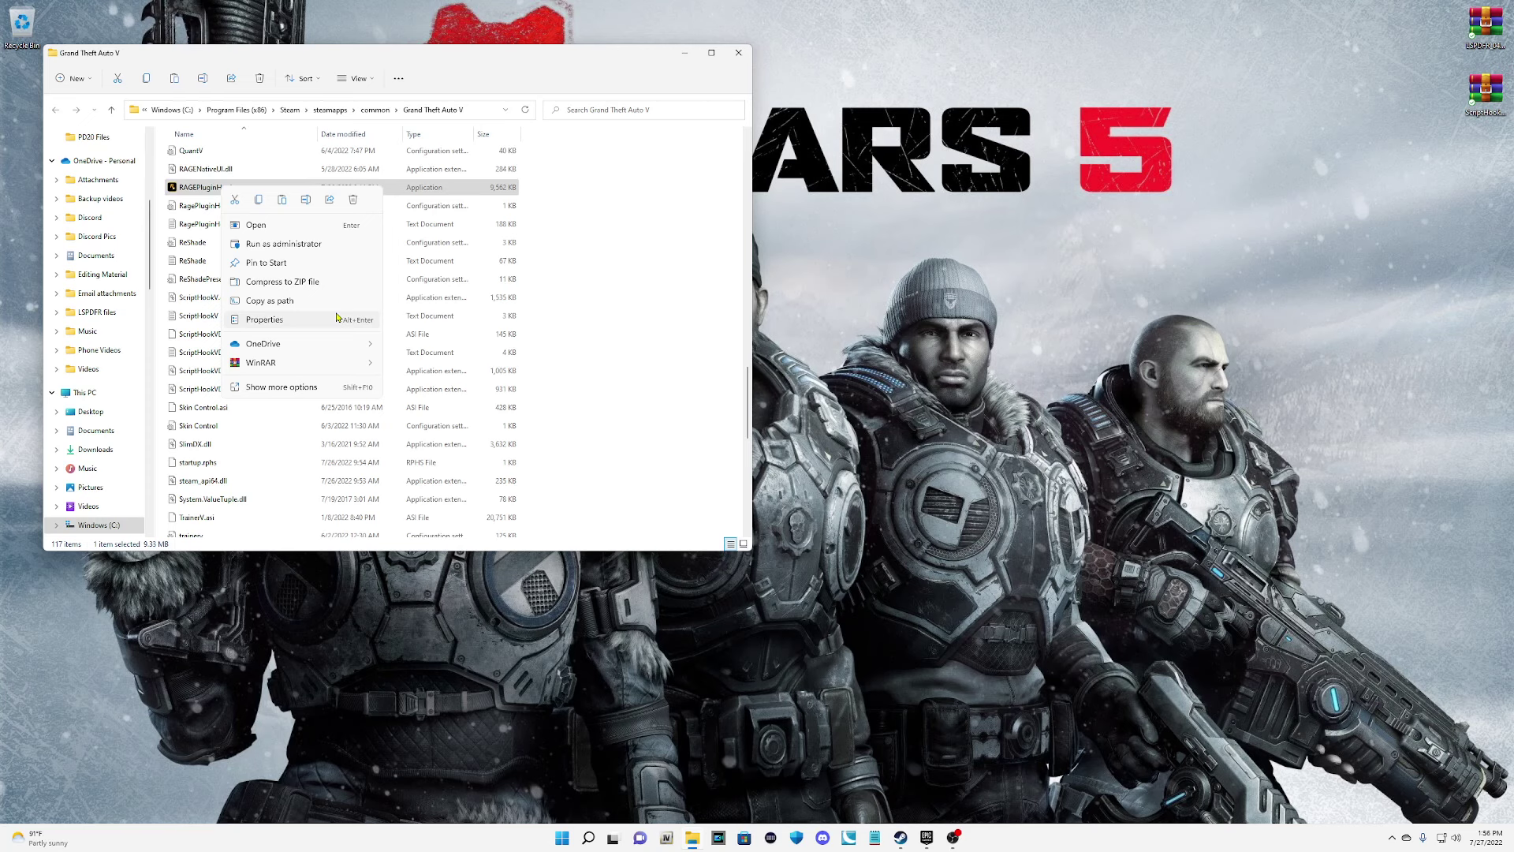
{"action": "left_click", "coordinate": [305, 388]}
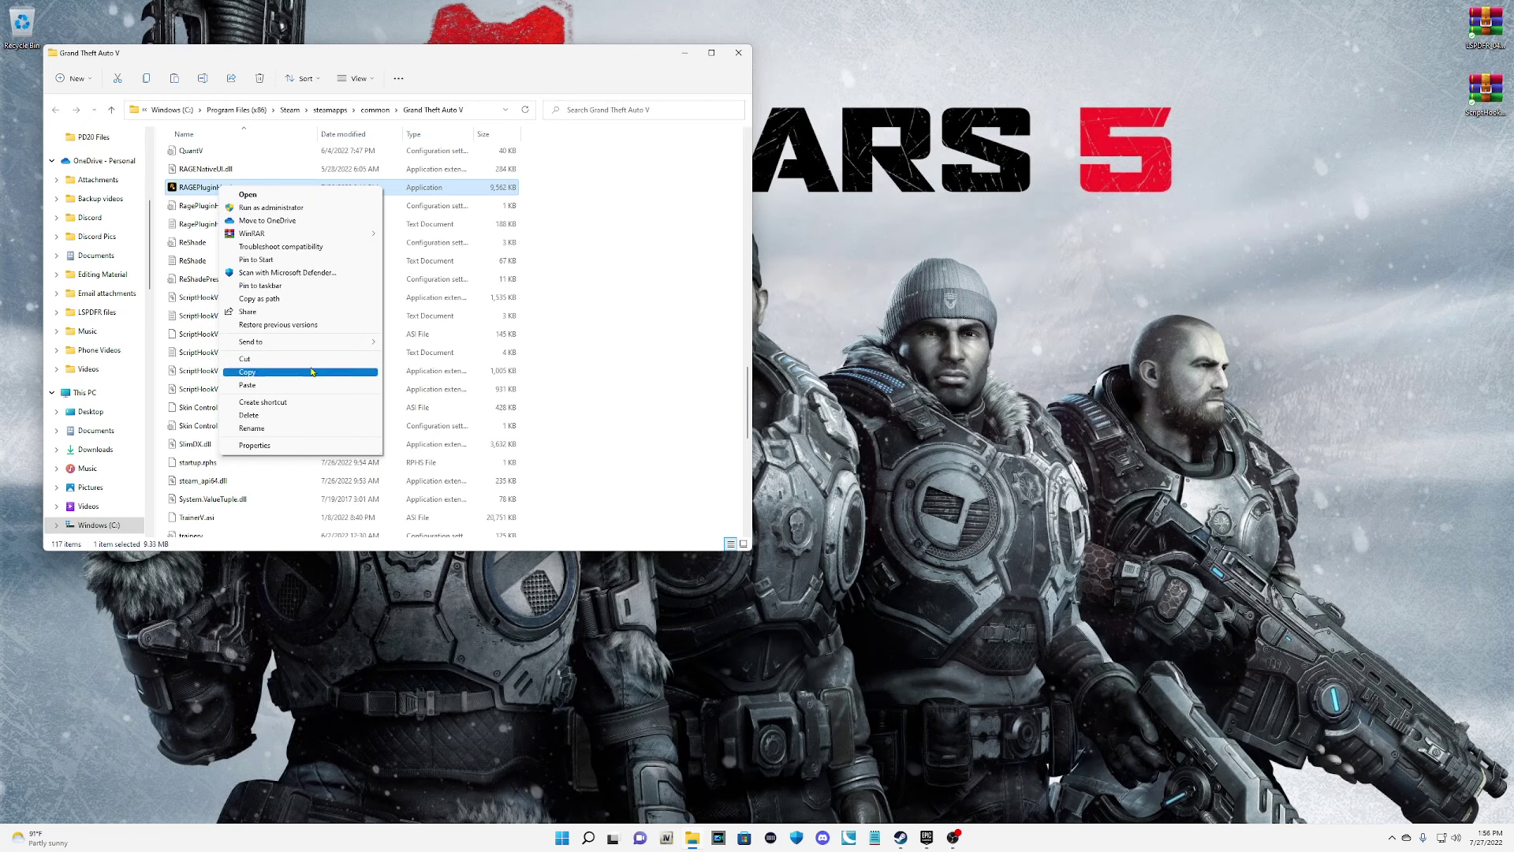
{"action": "left_click", "coordinate": [266, 286]}
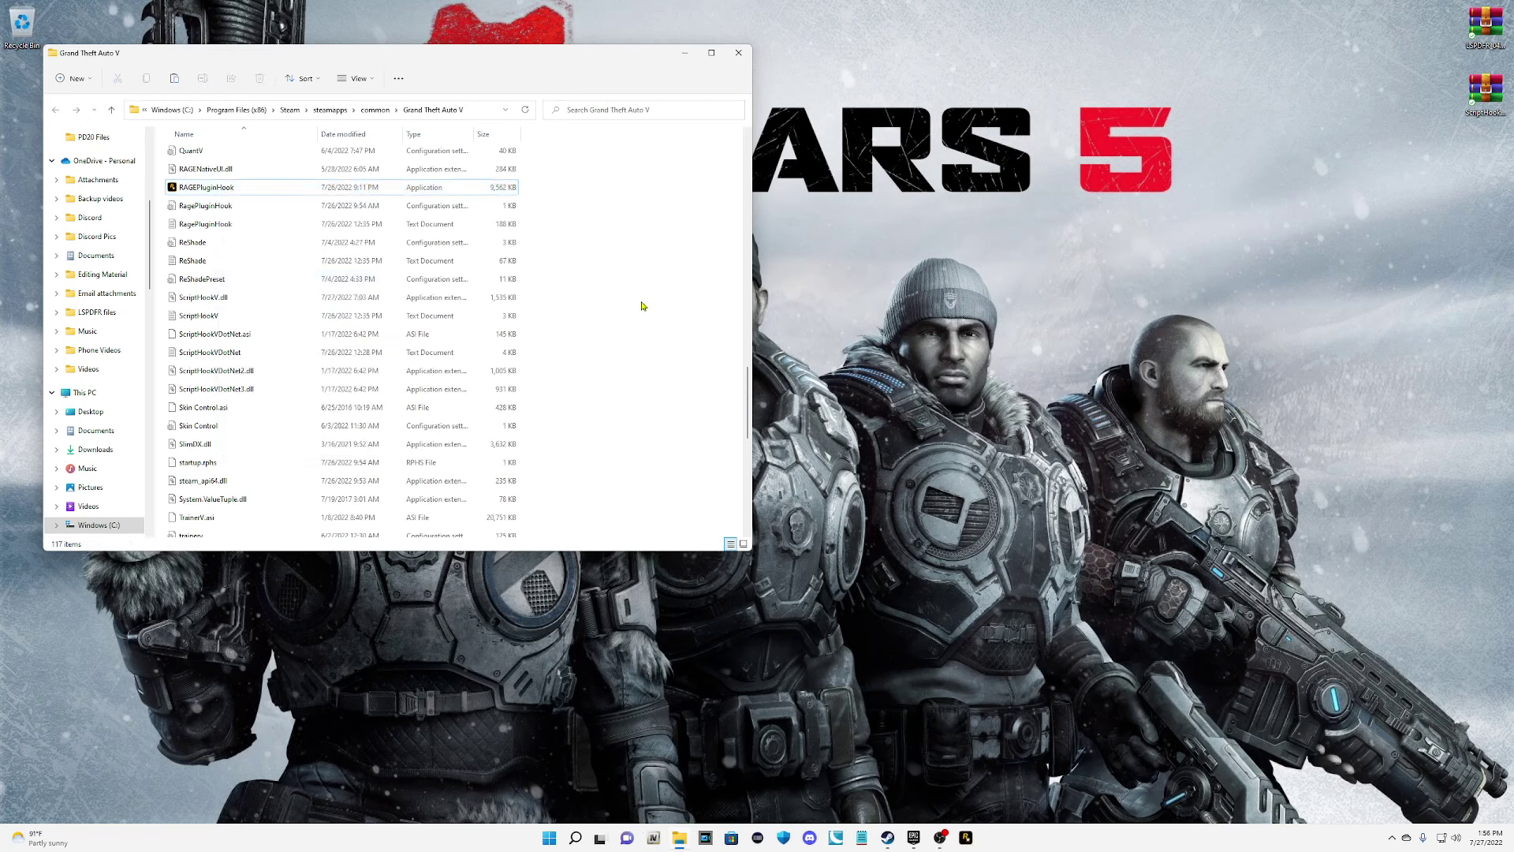
{"action": "left_click", "coordinate": [525, 110]}
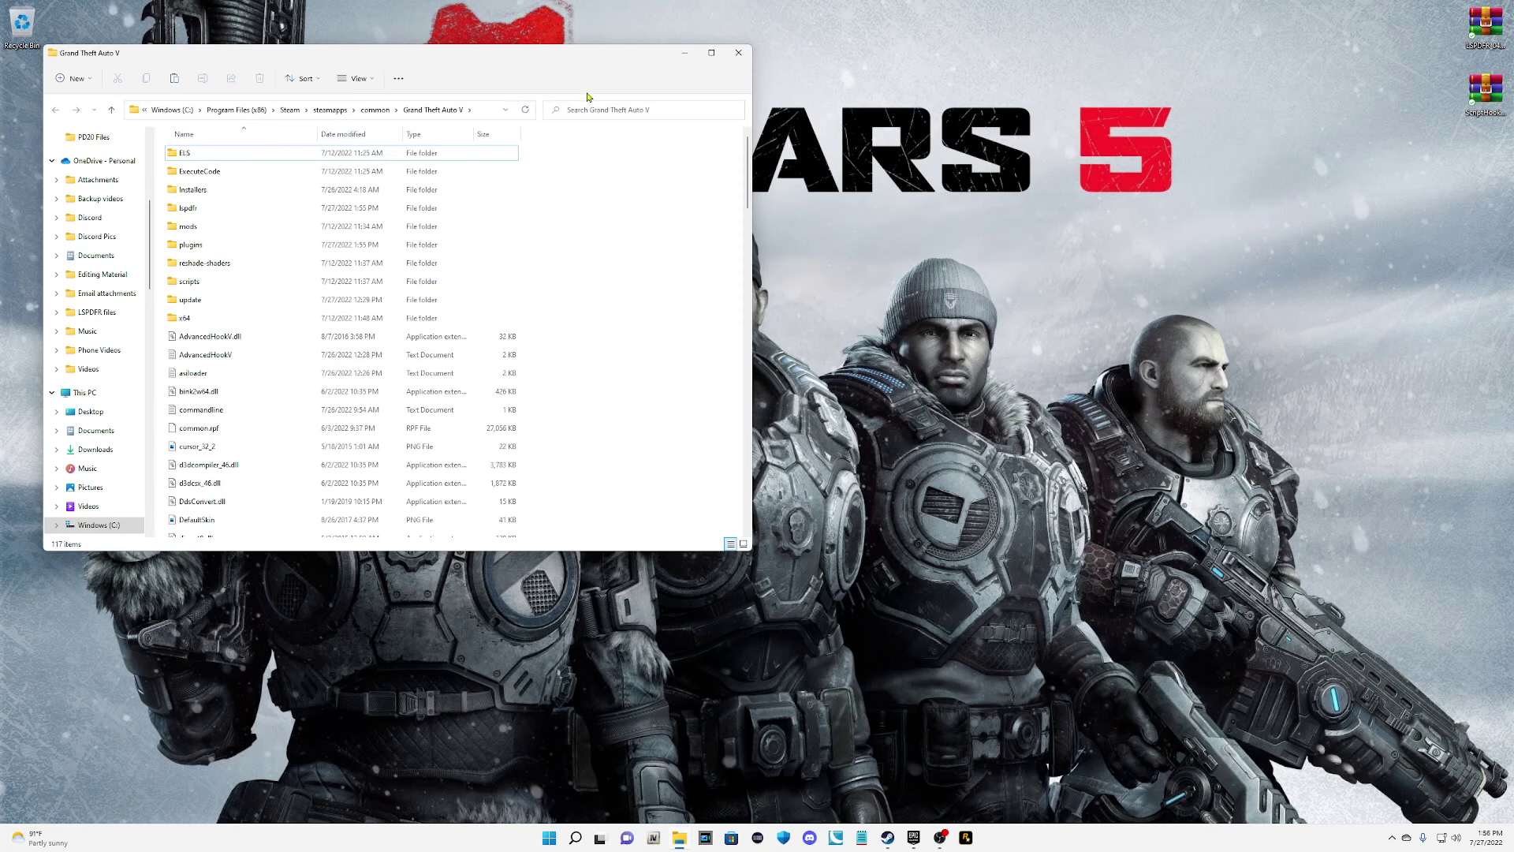
{"action": "left_click", "coordinate": [736, 53]}
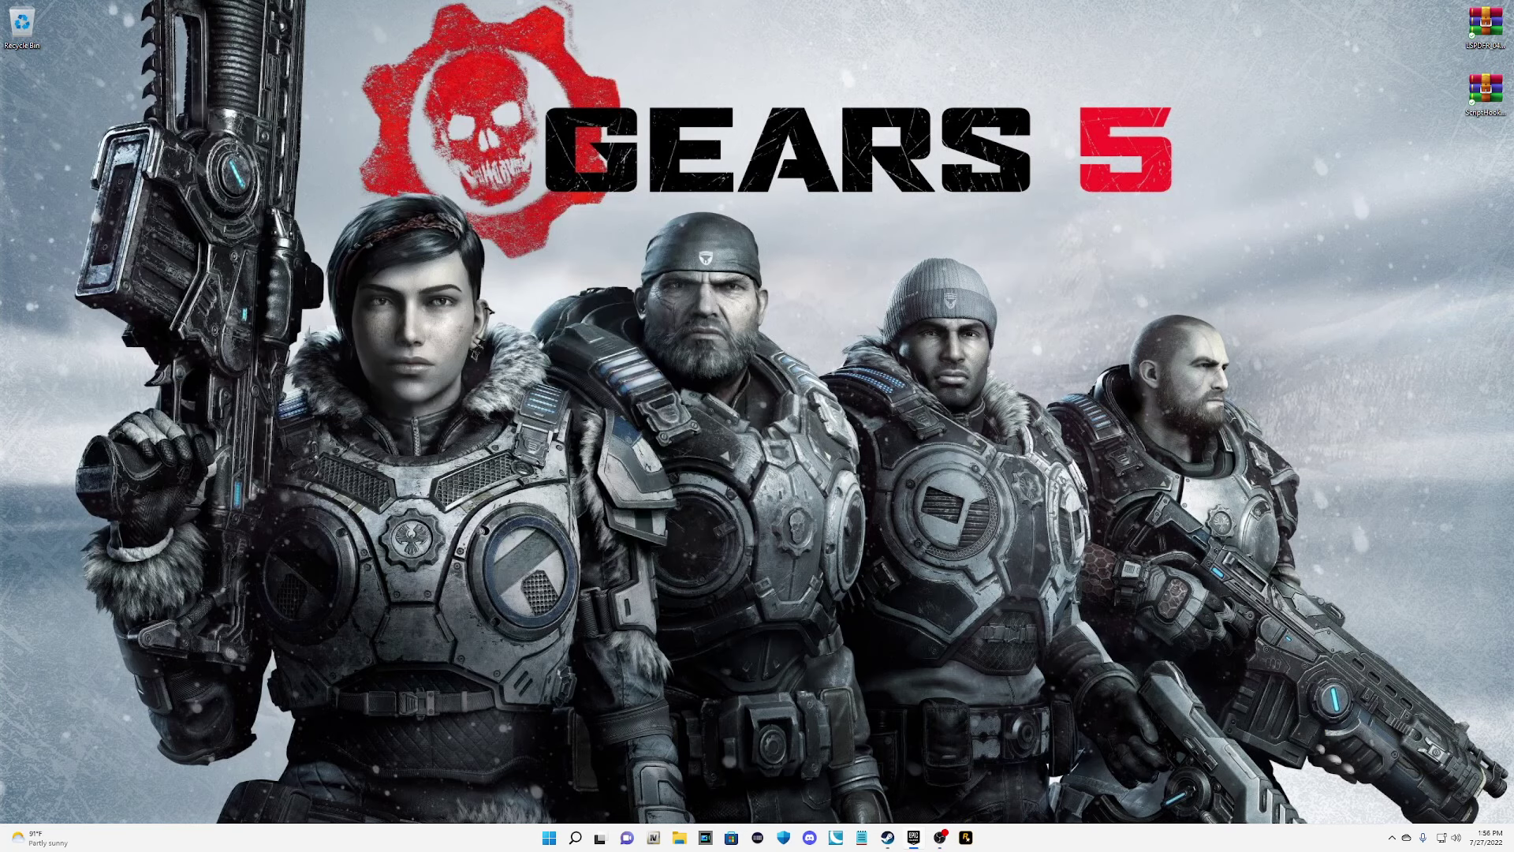
Launch Grand Theft Auto V from the Epic Games library, dismiss the PackfileLimitAdjuster error, and close the TeamViewer window.
{"action": "left_click", "coordinate": [913, 837]}
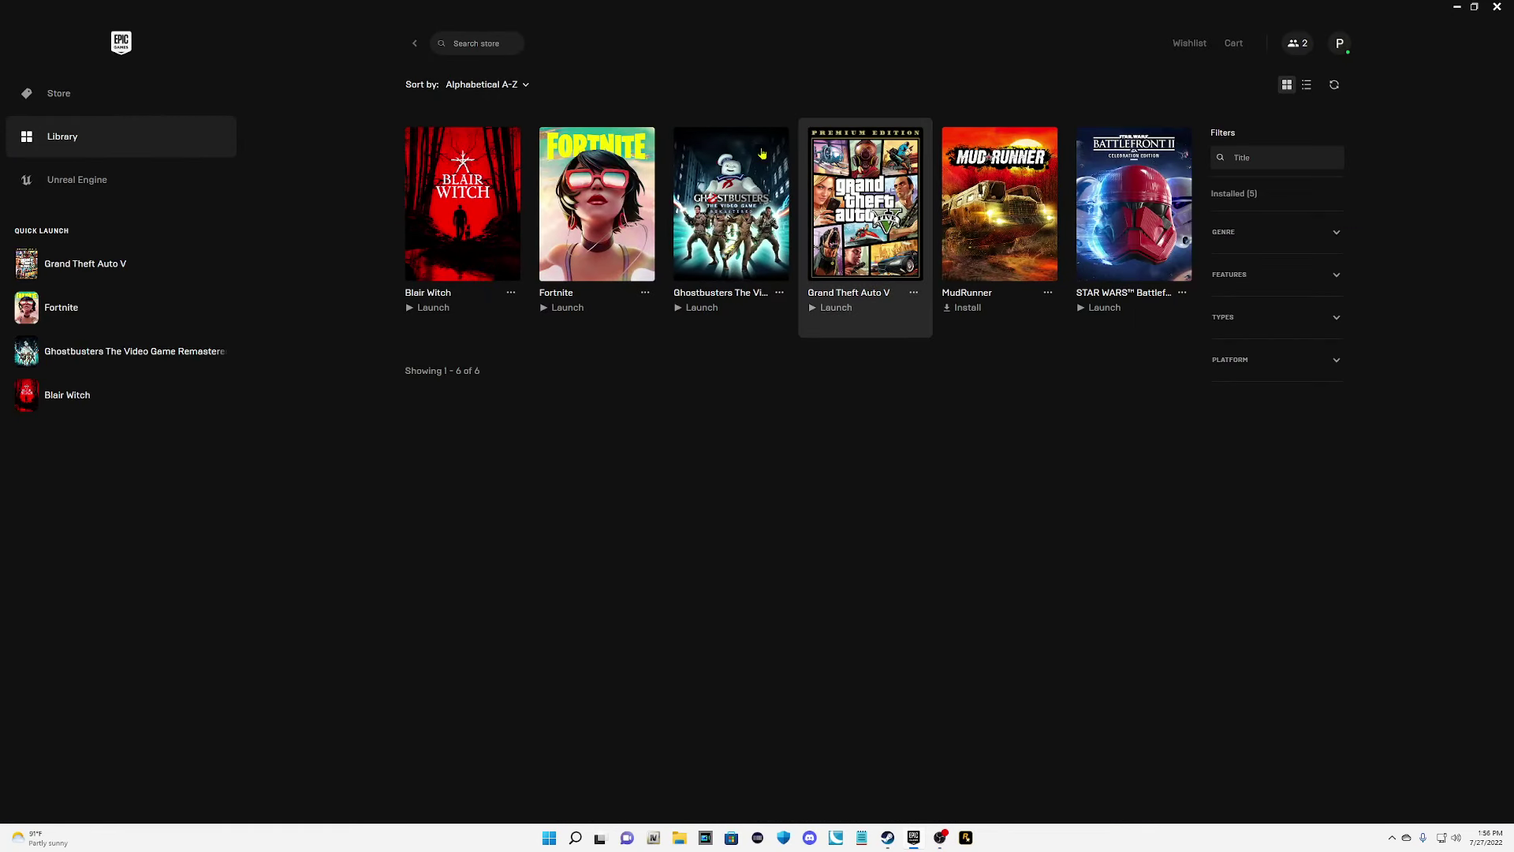
{"action": "left_click", "coordinate": [81, 263]}
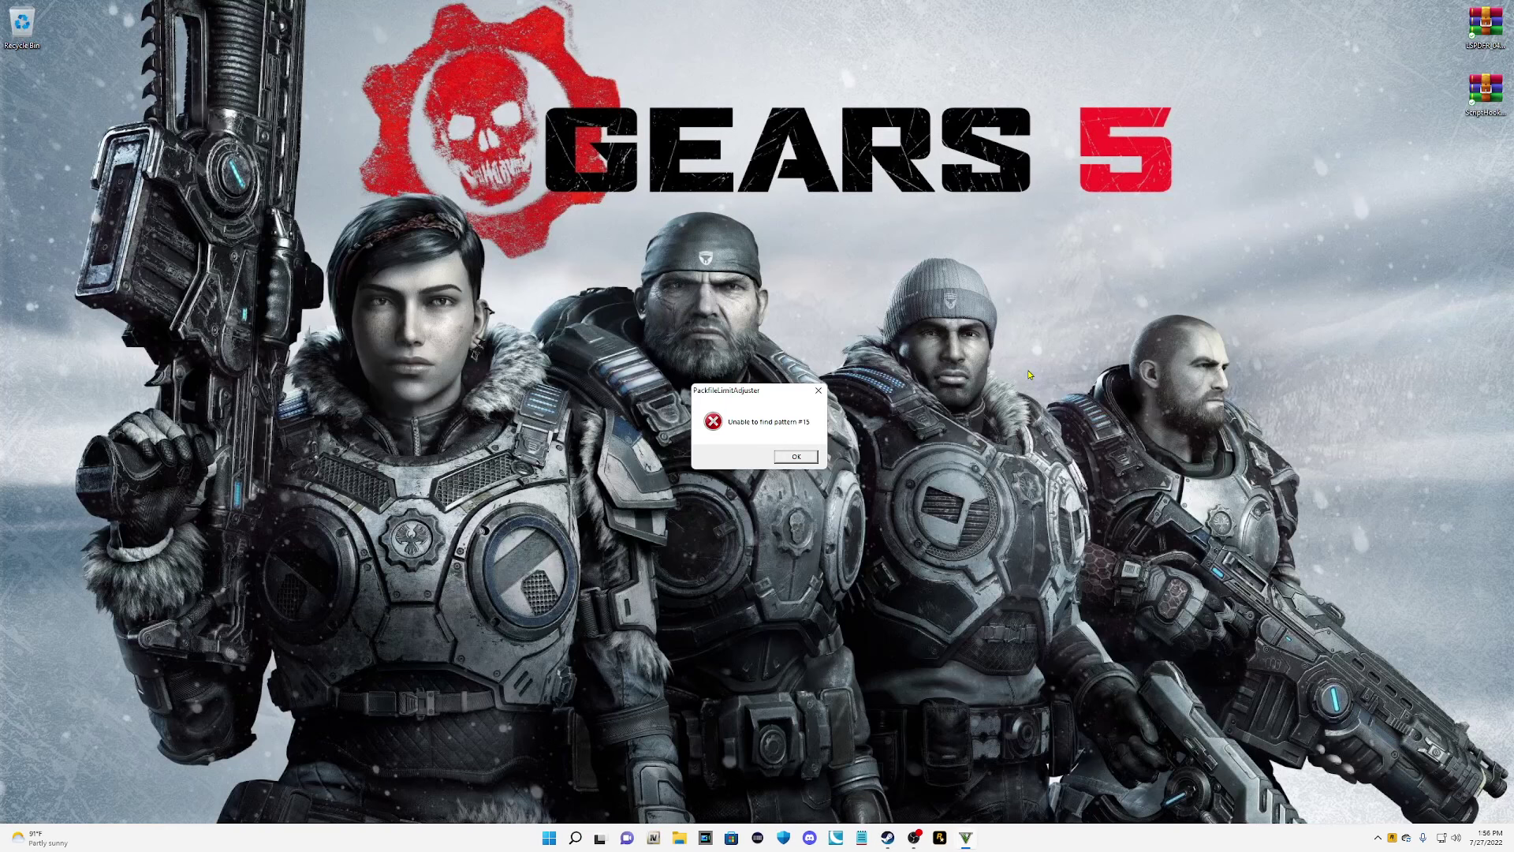
{"action": "left_click", "coordinate": [795, 457]}
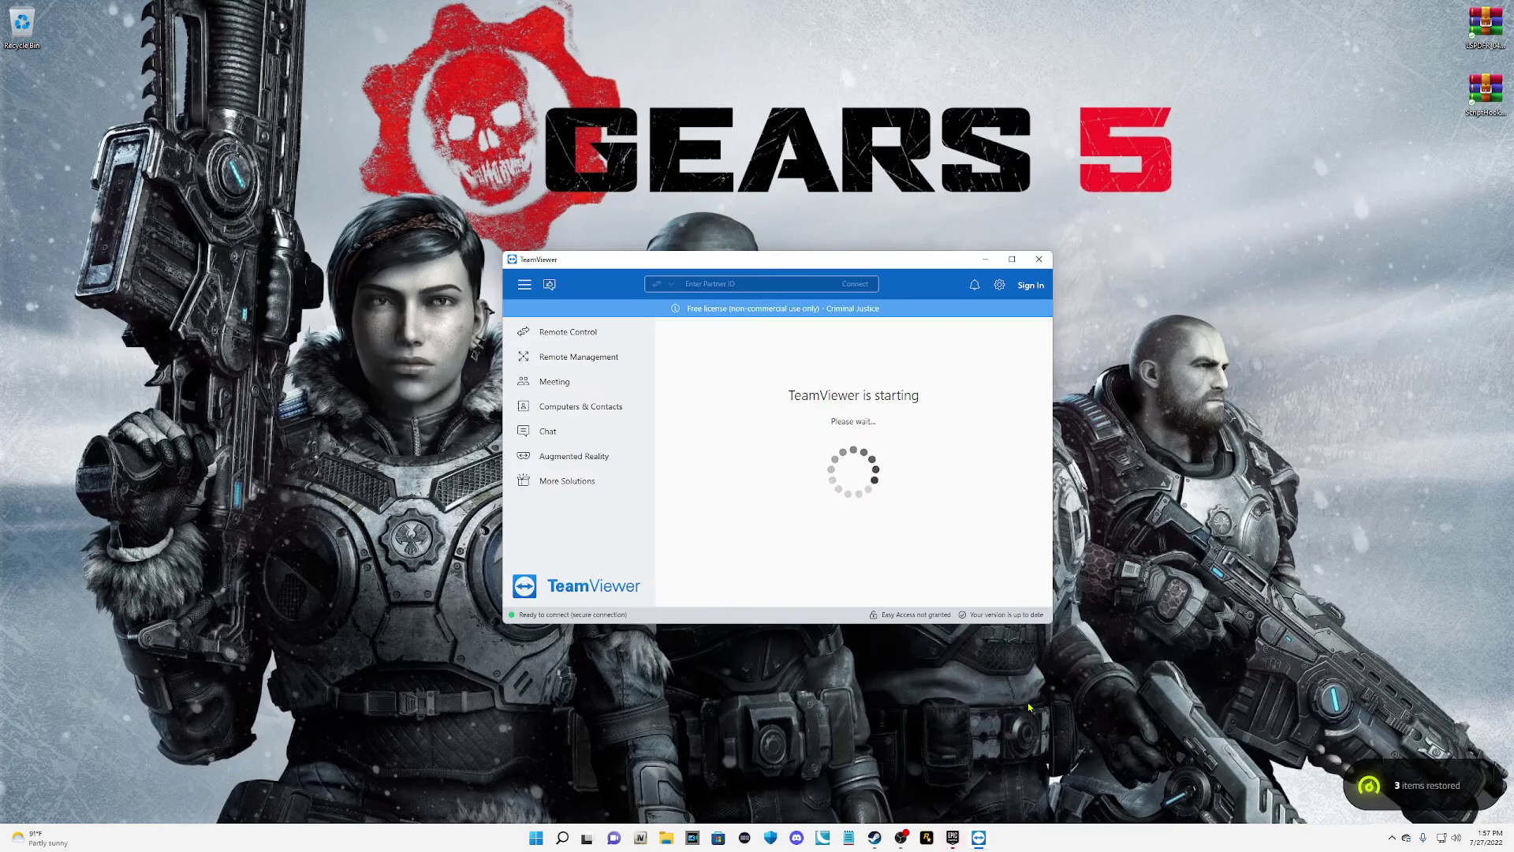
{"action": "left_click", "coordinate": [1039, 258]}
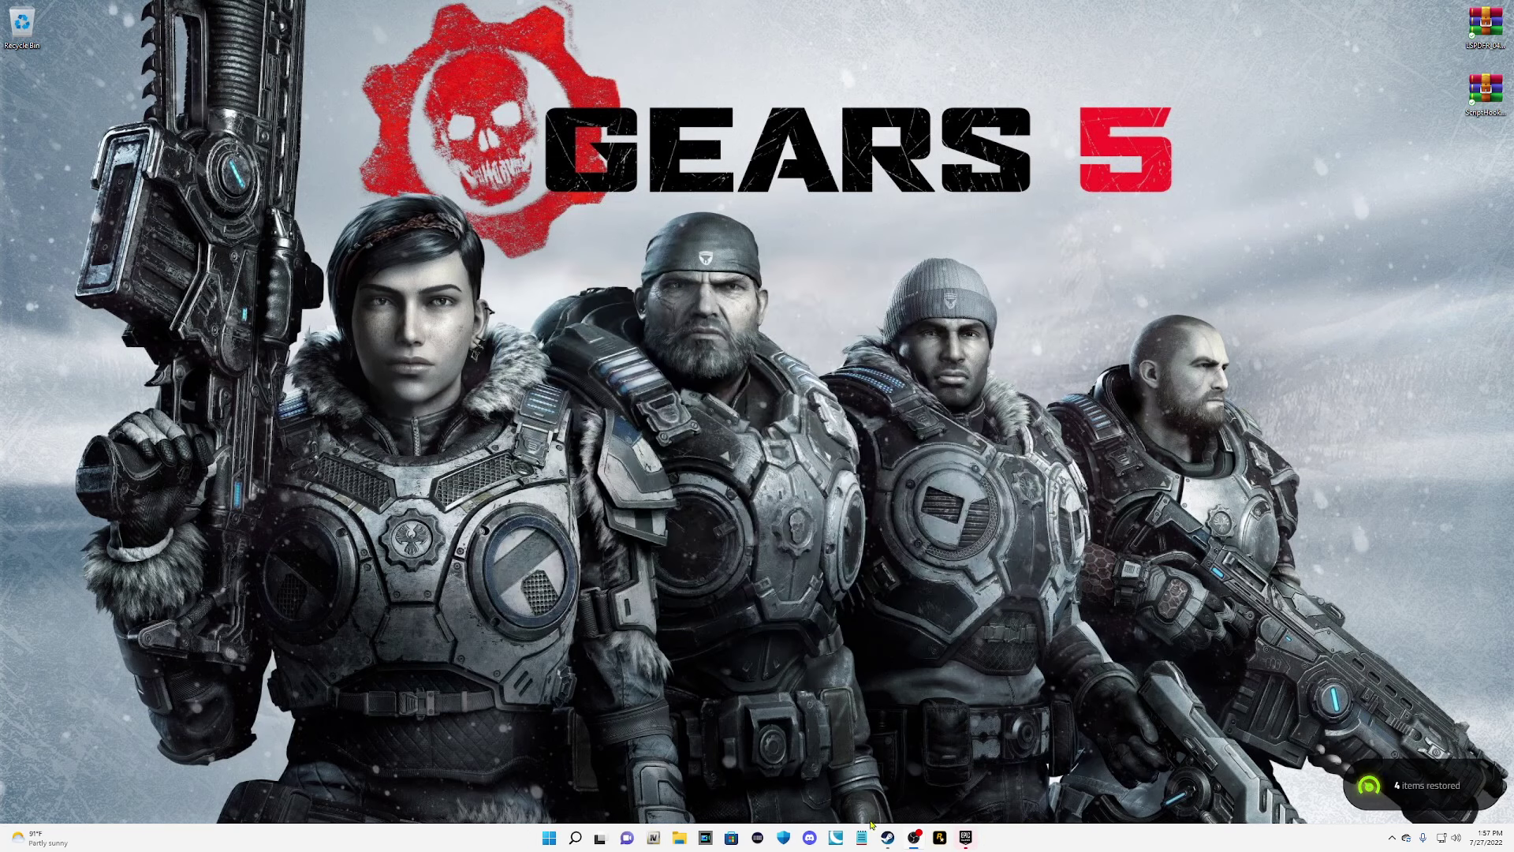
Accept the RAGE Plugin Hook disclaimer, check every plugin in the load list, and choose to load all plugins on startup.
{"action": "mouse_move", "coordinate": [909, 840]}
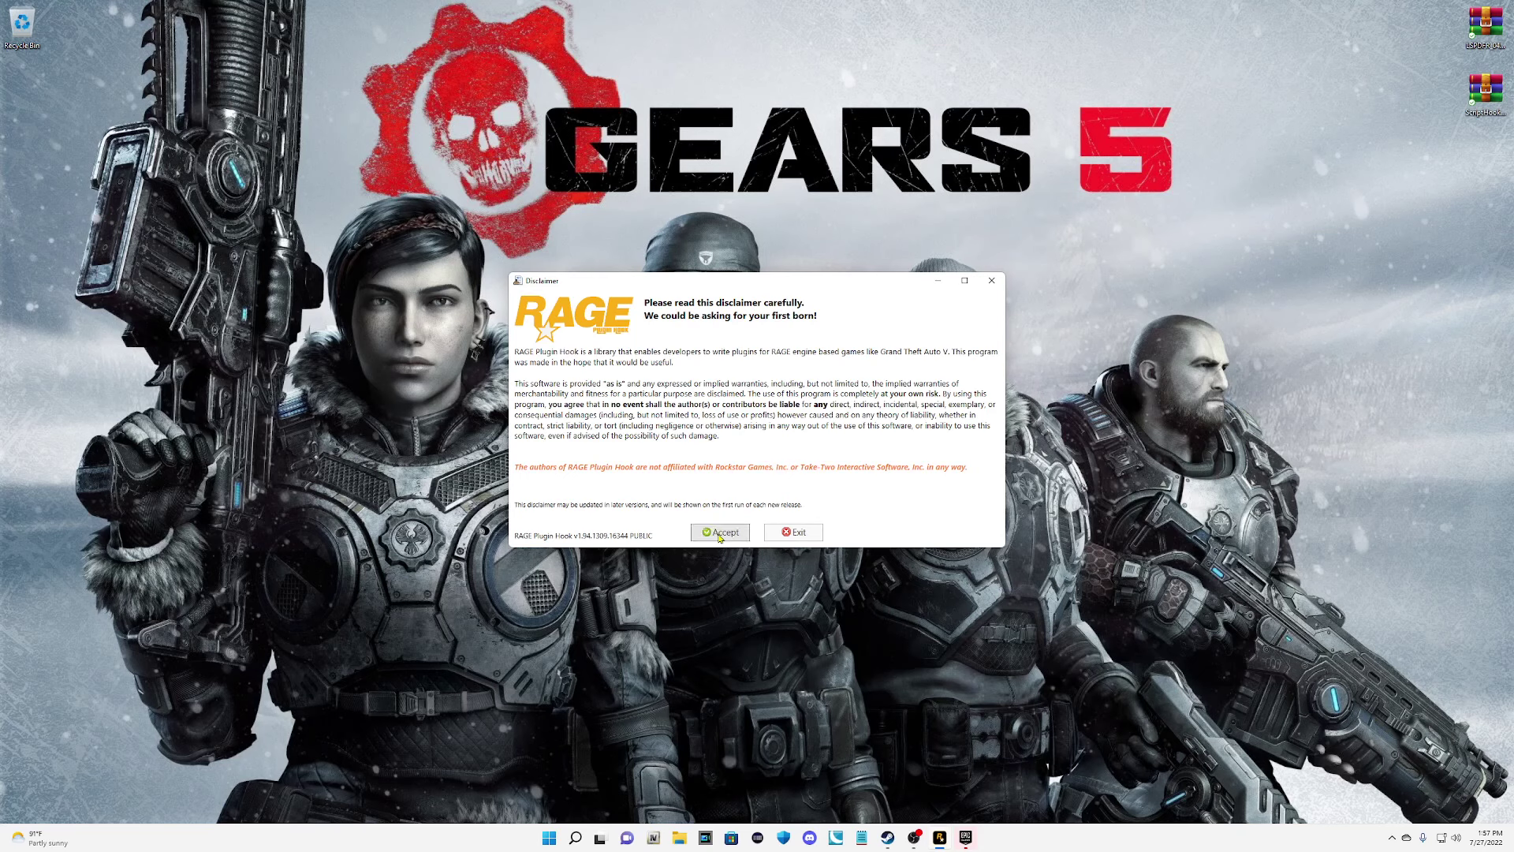
{"action": "left_click", "coordinate": [719, 538]}
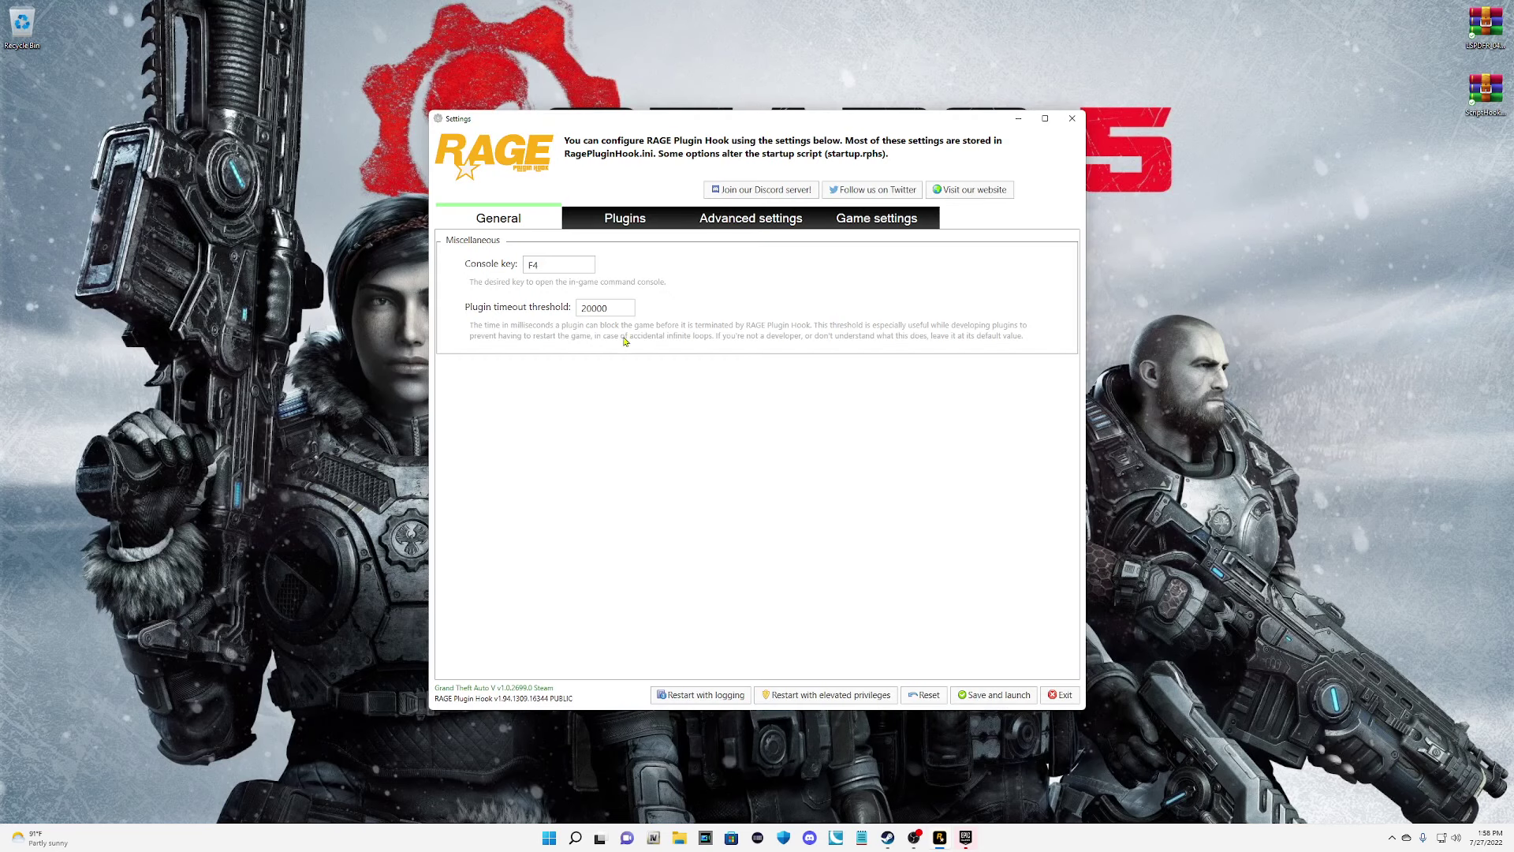
{"action": "left_click", "coordinate": [605, 221]}
{"action": "left_click", "coordinate": [473, 295]}
{"action": "left_click", "coordinate": [759, 299]}
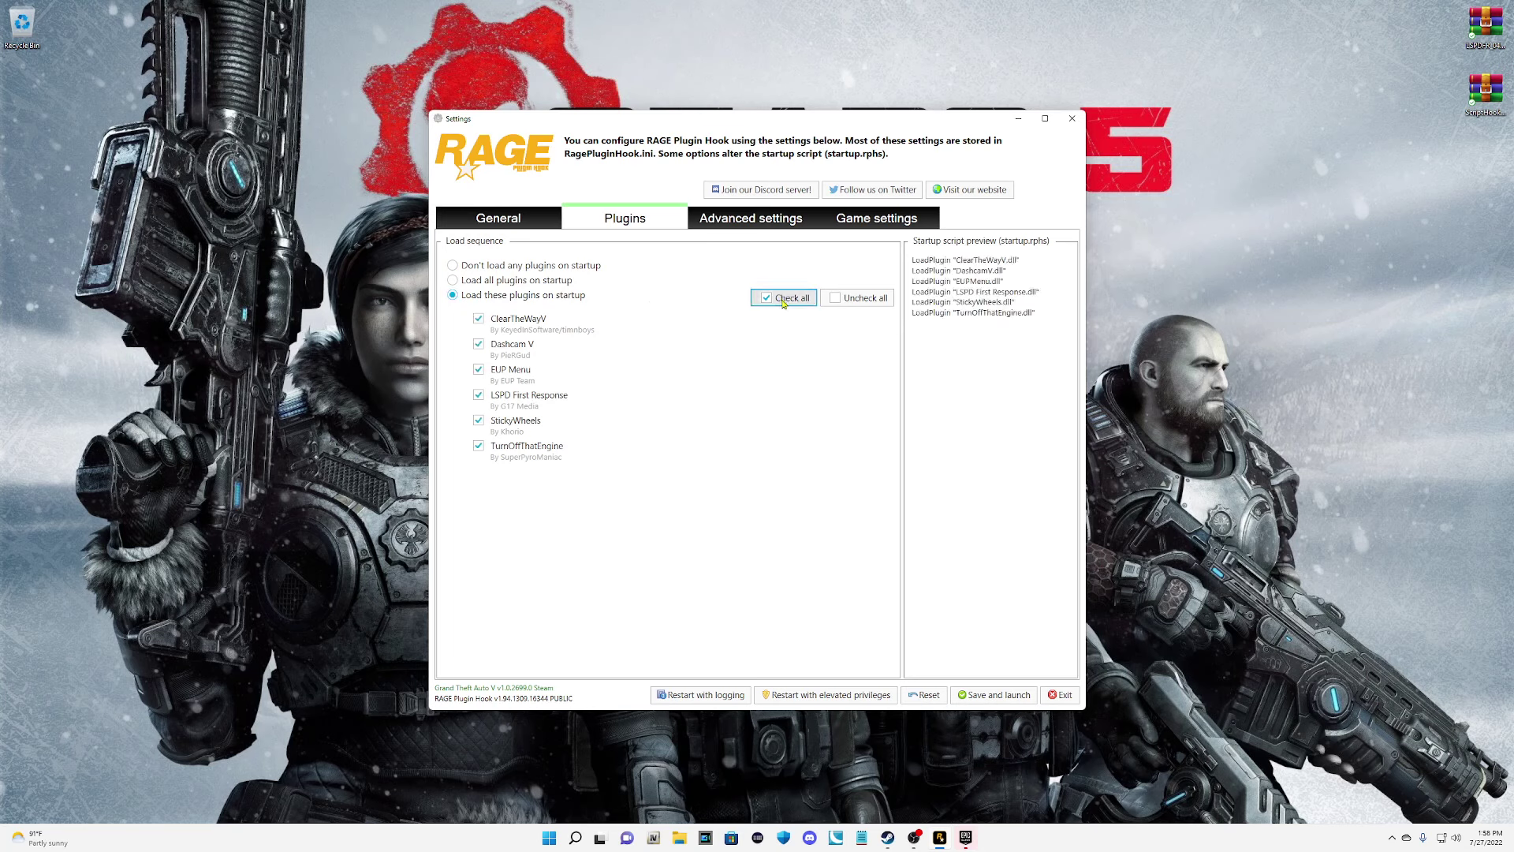
{"action": "left_click", "coordinate": [476, 281]}
Review the RAGE Plugin Hook game settings, including the revert game version section, and the advanced, plugin and general settings.
{"action": "left_click", "coordinate": [895, 224]}
{"action": "left_click", "coordinate": [446, 261]}
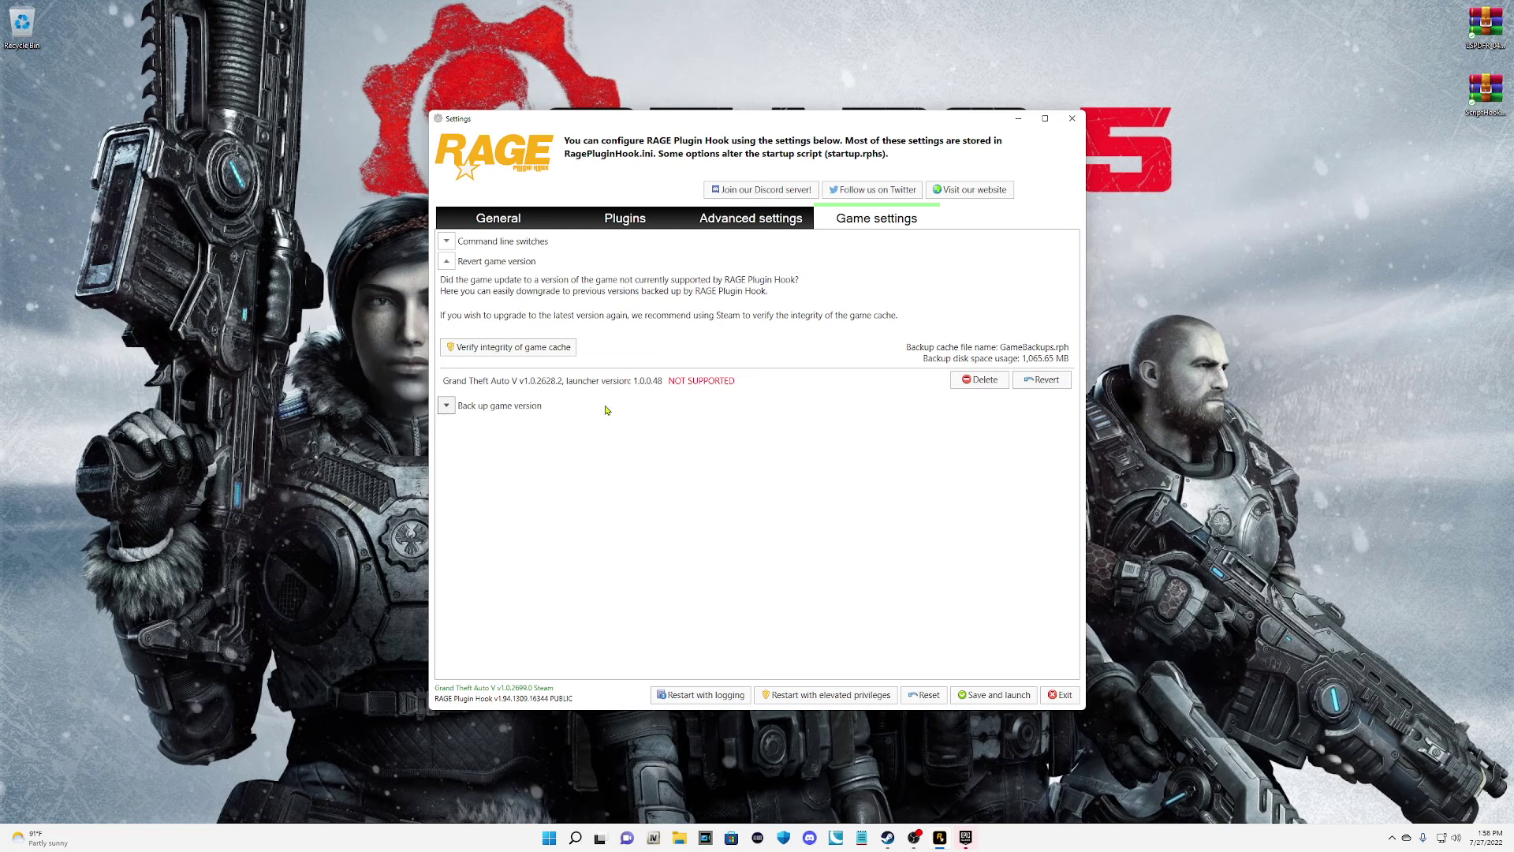
{"action": "left_click", "coordinate": [447, 264]}
{"action": "left_click", "coordinate": [755, 224]}
{"action": "left_click", "coordinate": [596, 226]}
{"action": "left_click", "coordinate": [502, 221]}
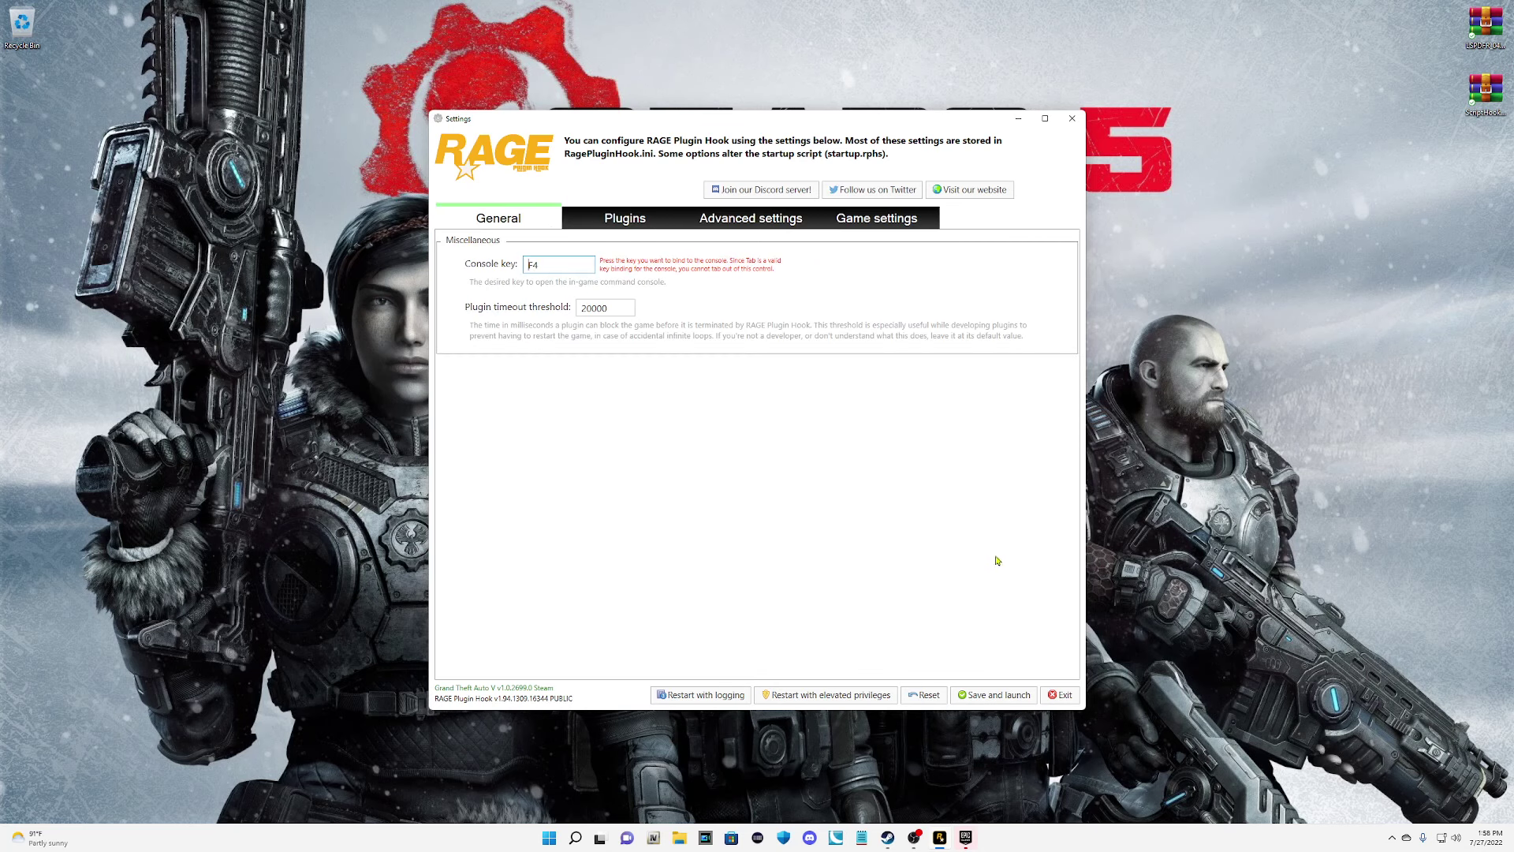
Save the settings and try to launch the game through RAGE Plugin Hook, dismiss the error dialogs, and close TeamViewer.
{"action": "left_click", "coordinate": [997, 697]}
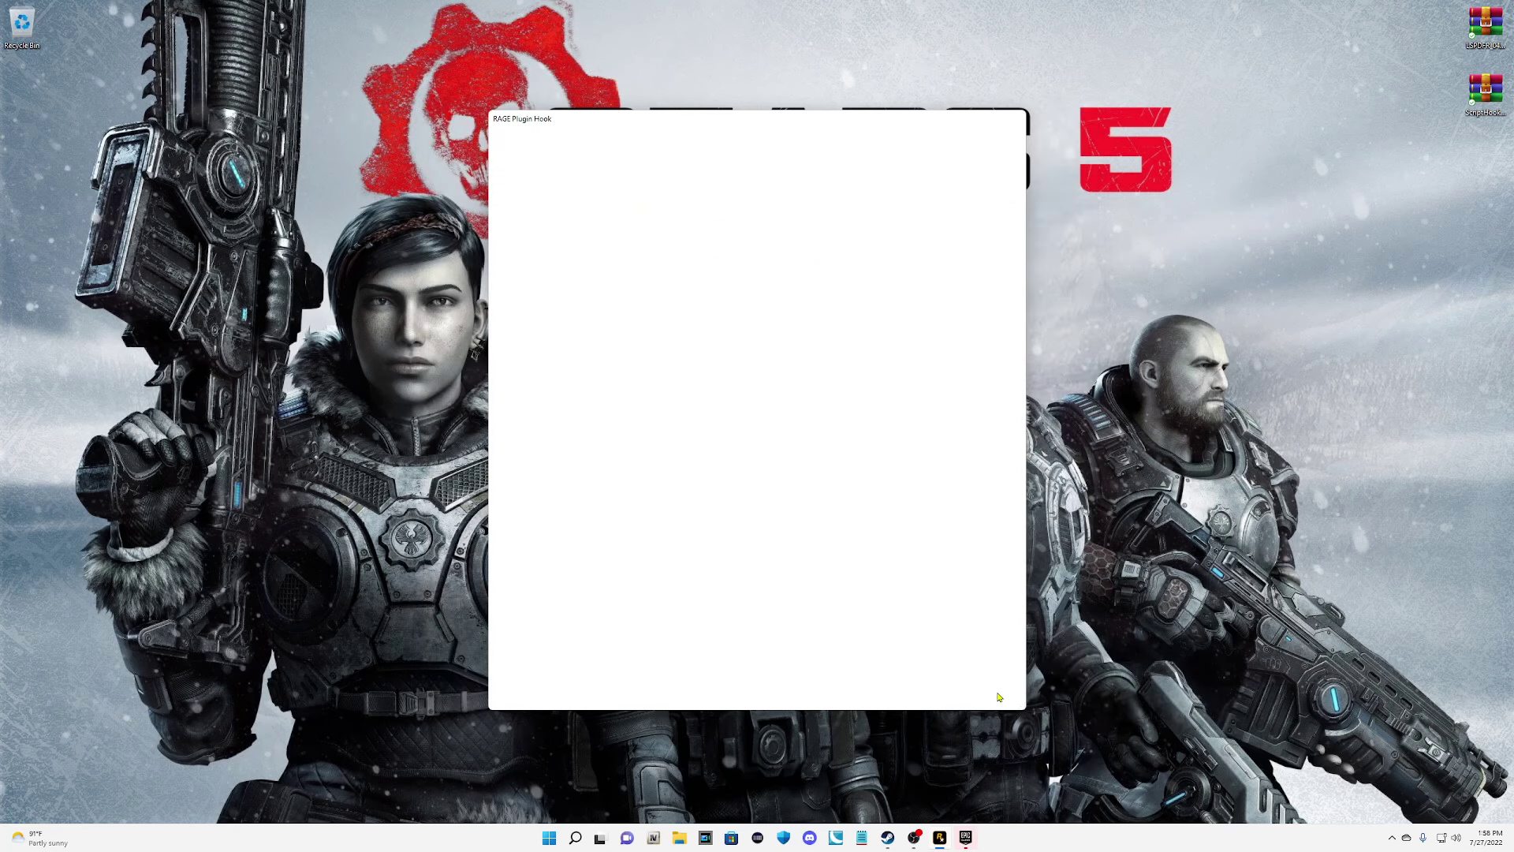
{"action": "left_click", "coordinate": [759, 685]}
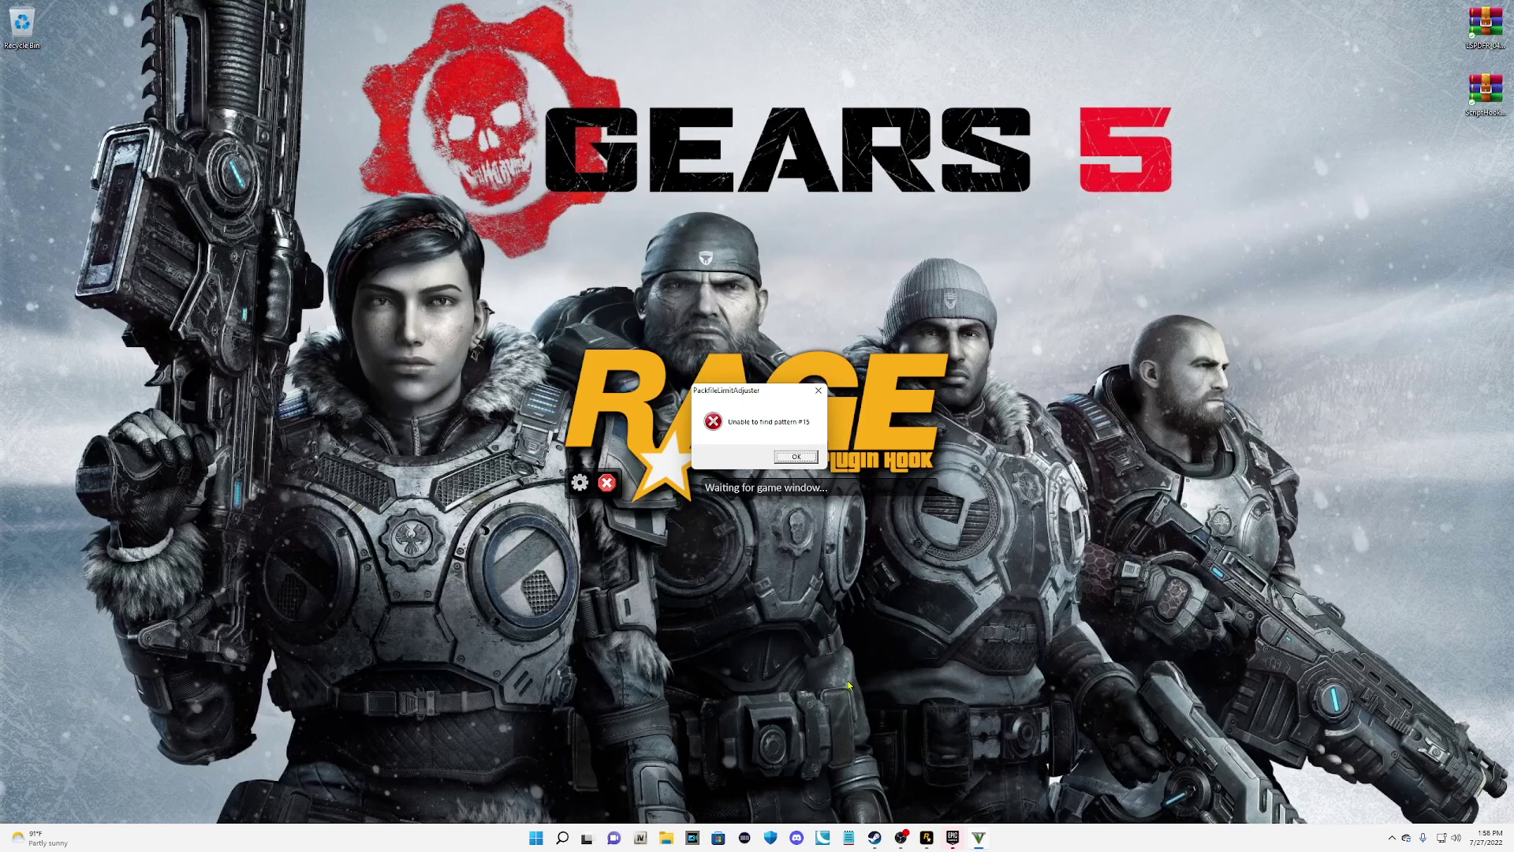
{"action": "left_click", "coordinate": [793, 457]}
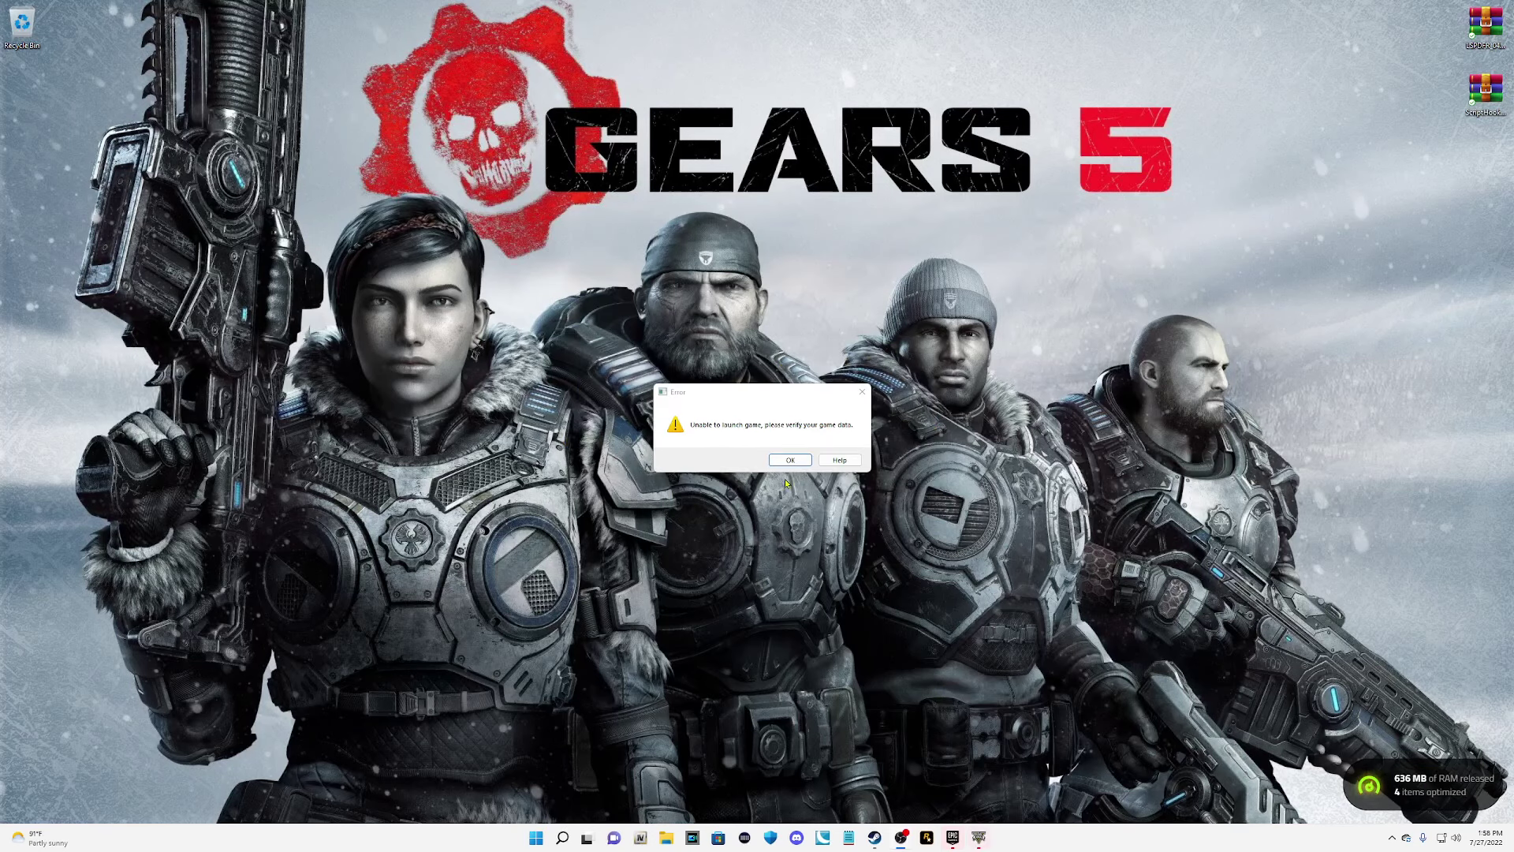
{"action": "left_click", "coordinate": [790, 460]}
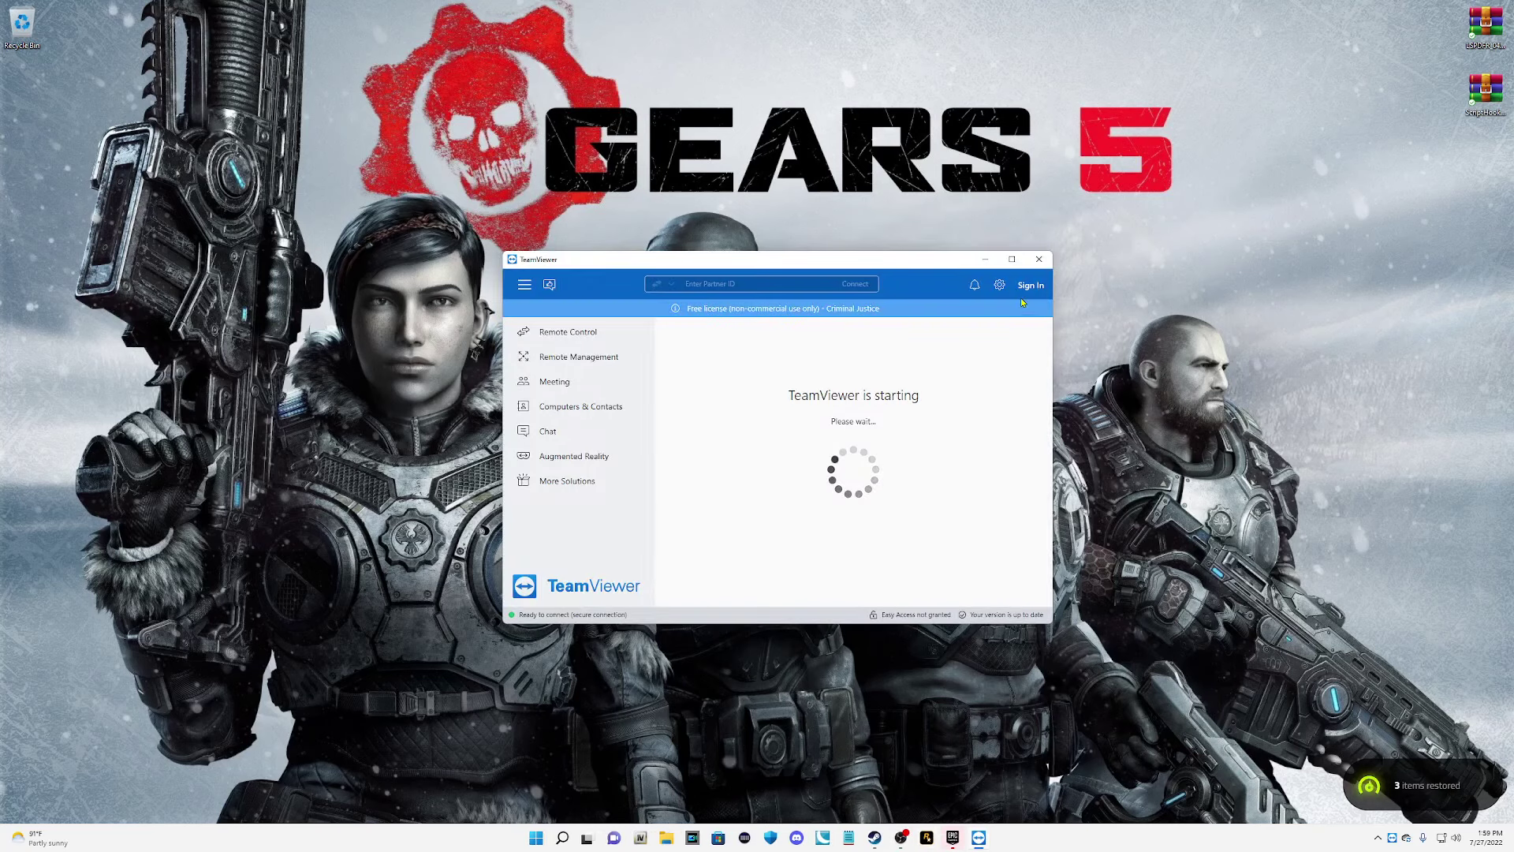
{"action": "left_click", "coordinate": [1039, 259]}
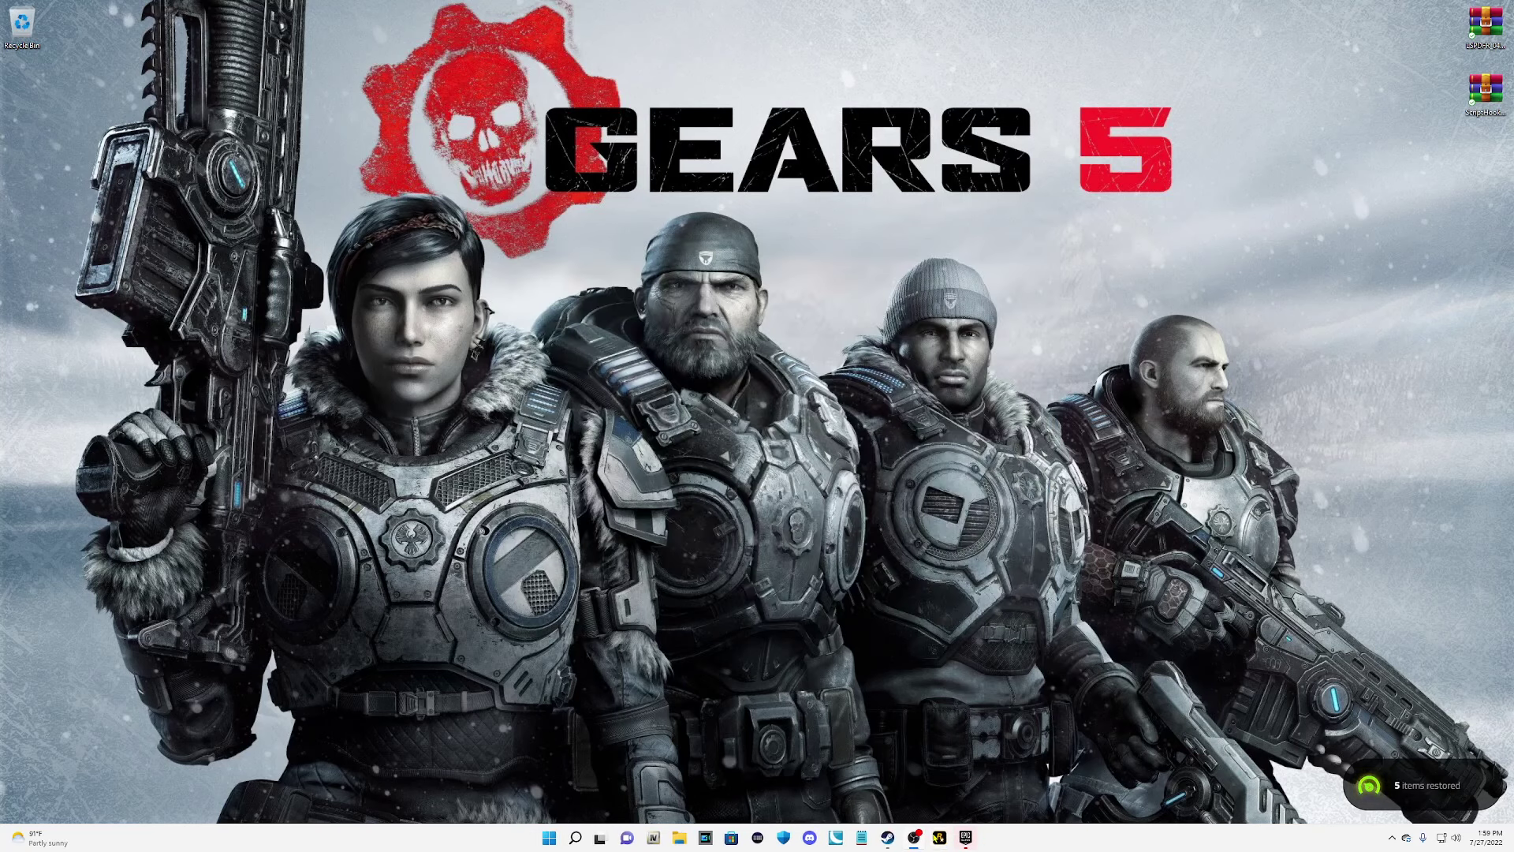
Cancel the Rockstar Games Services connection, reopen the RAGE Plugin Hook settings, and reduce the window's height.
{"action": "left_click", "coordinate": [939, 836]}
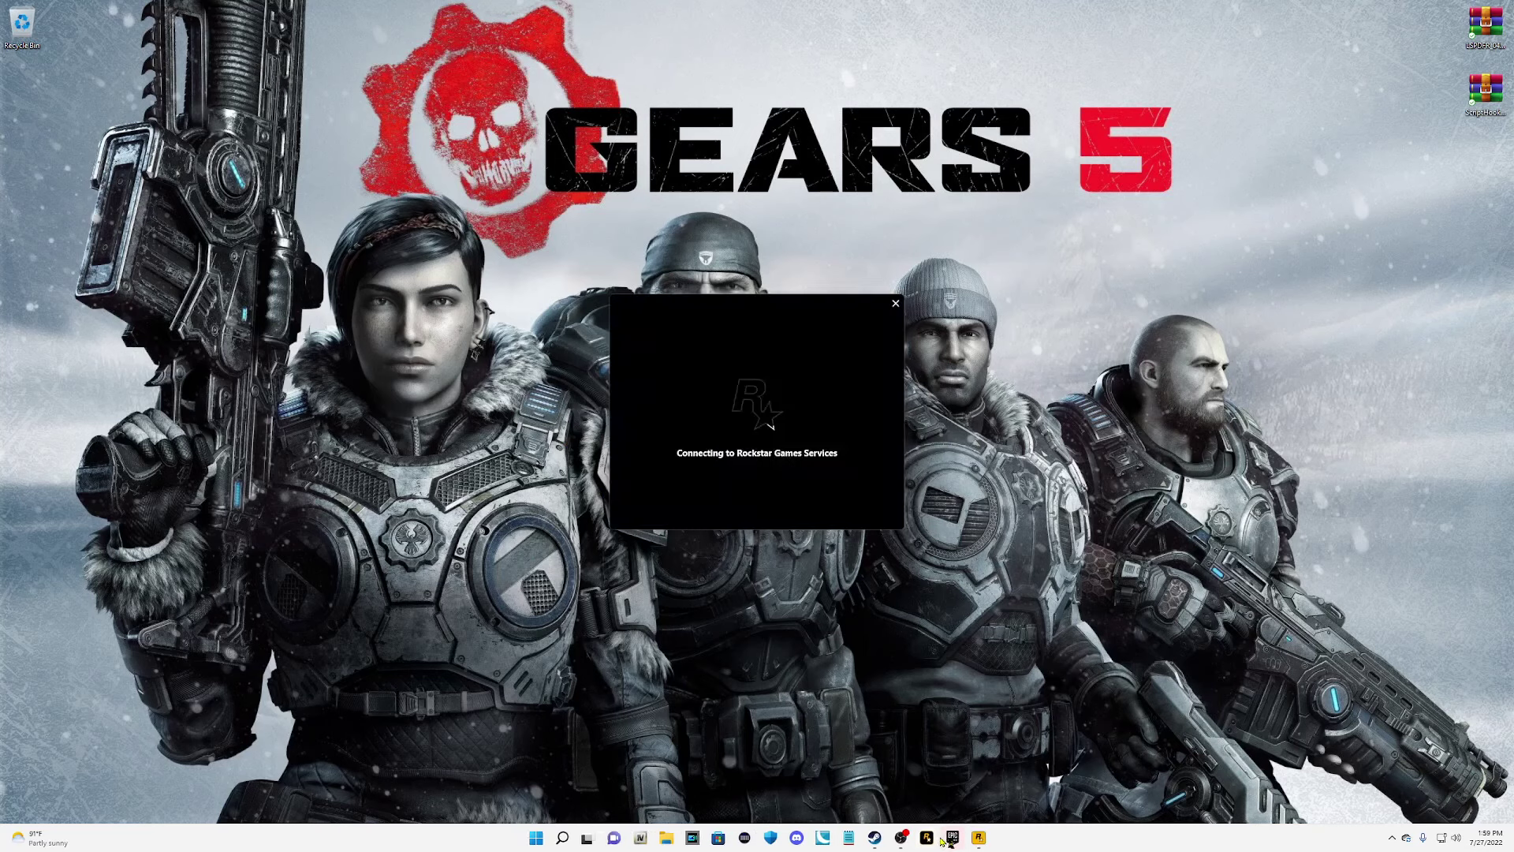
{"action": "left_click", "coordinate": [895, 304]}
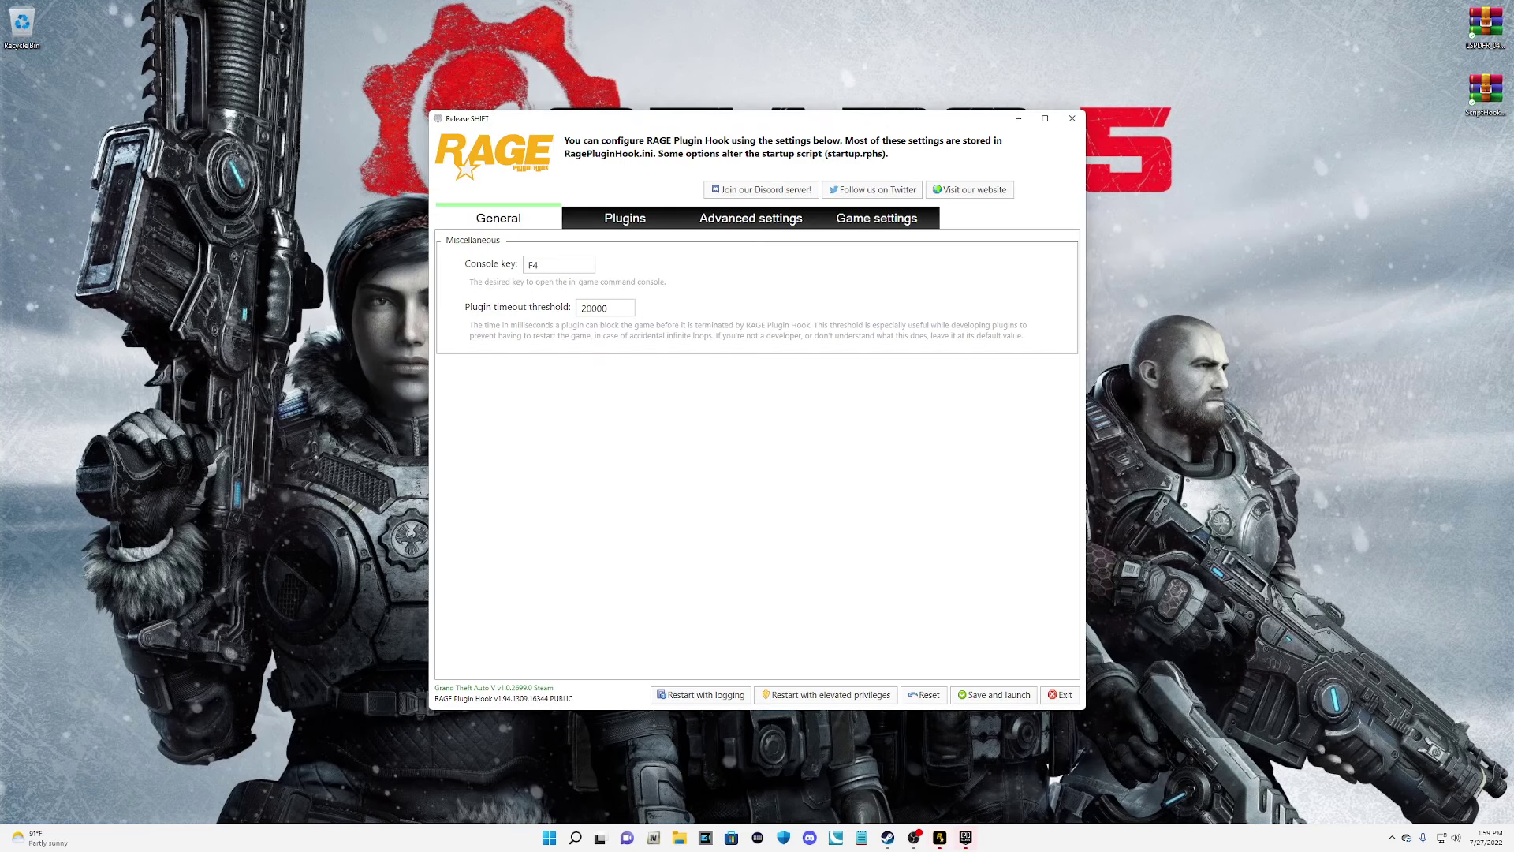
{"action": "left_click_drag", "start_coordinate": [531, 713], "coordinate": [556, 580]}
Revert the game to the backed-up Grand Theft Auto V v1.0.2628.2 in the game settings, declining a backup of the current version.
{"action": "left_click", "coordinate": [624, 223]}
{"action": "left_click", "coordinate": [751, 221]}
{"action": "left_click", "coordinate": [868, 218]}
{"action": "left_click", "coordinate": [447, 282]}
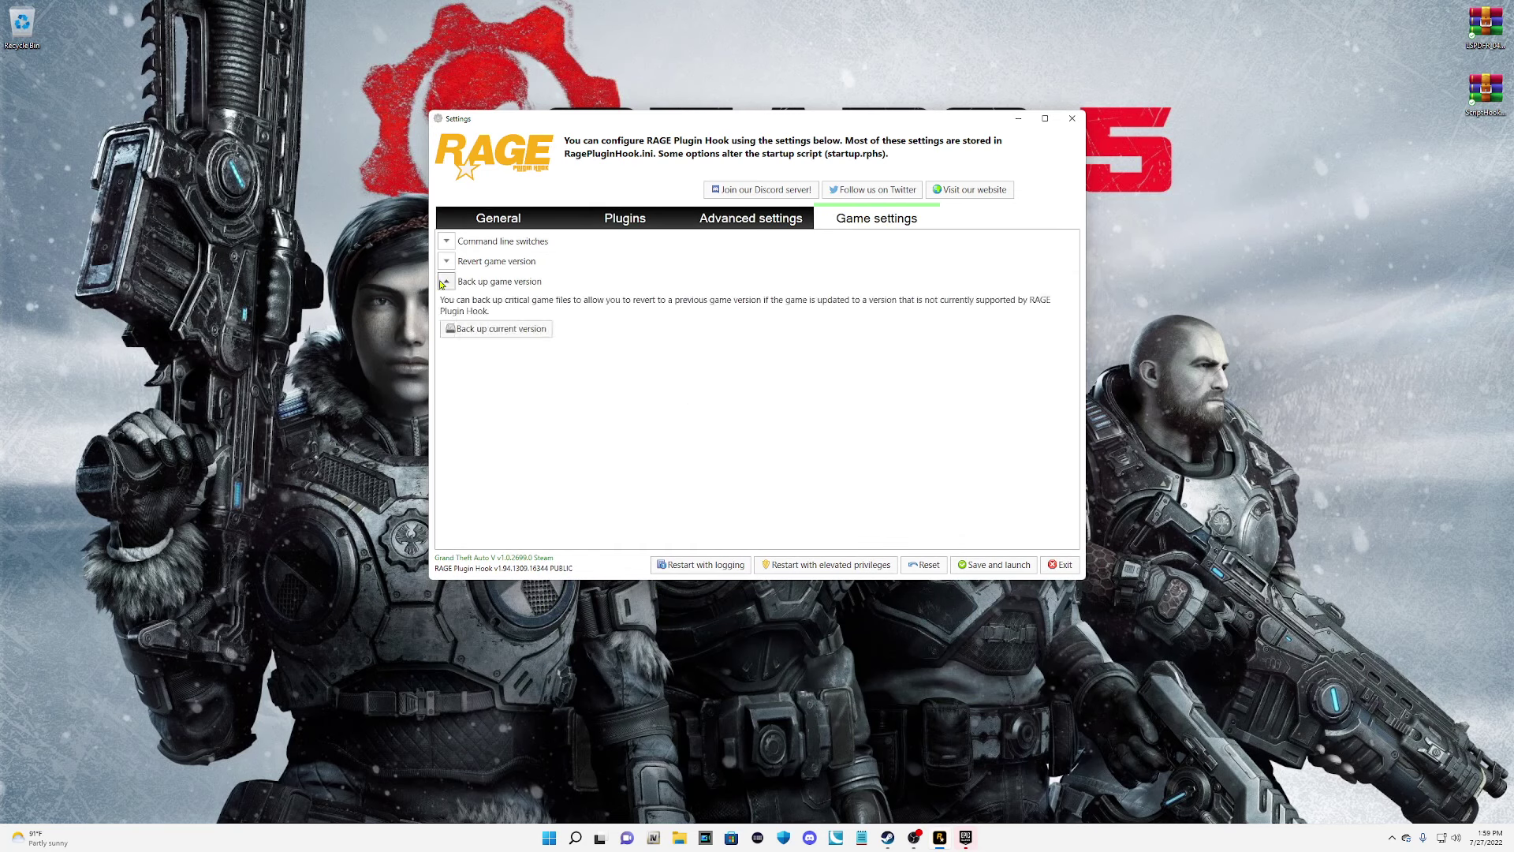
{"action": "left_click", "coordinate": [453, 281]}
{"action": "left_click", "coordinate": [447, 262]}
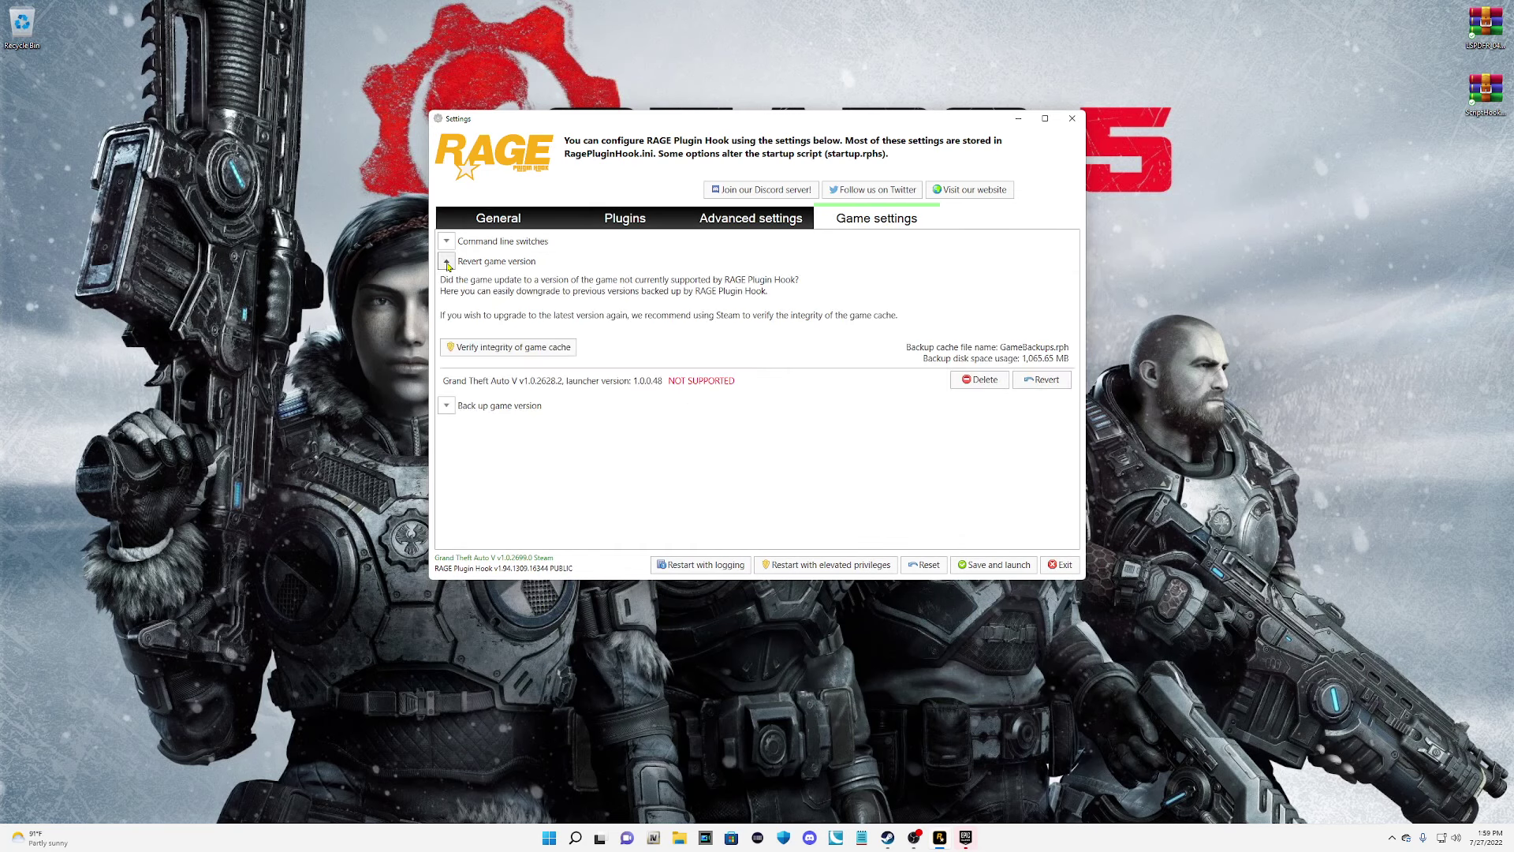
{"action": "left_click", "coordinate": [1047, 381]}
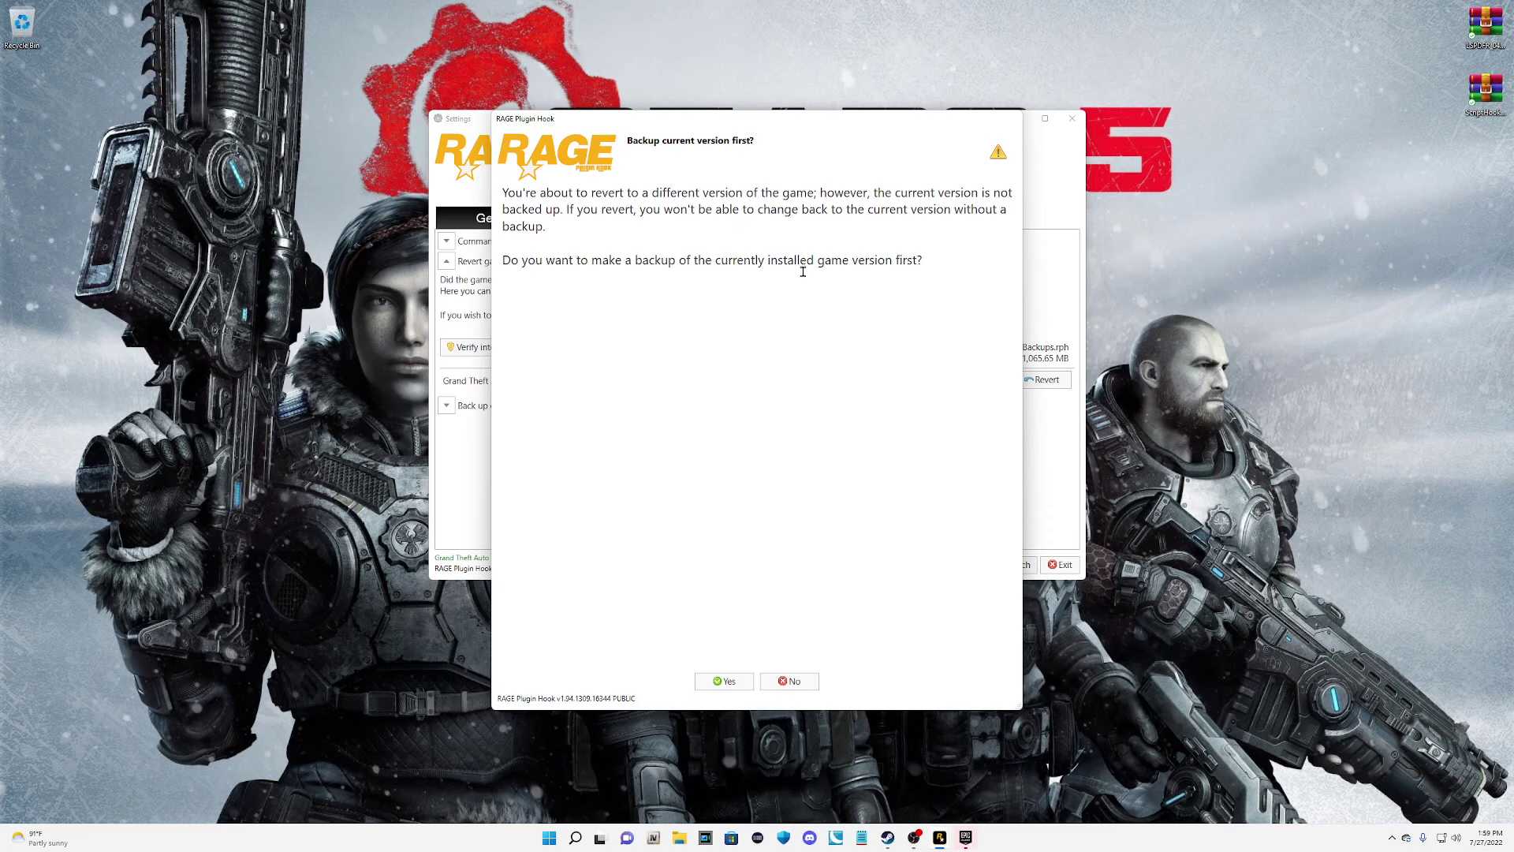
{"action": "left_click", "coordinate": [791, 681]}
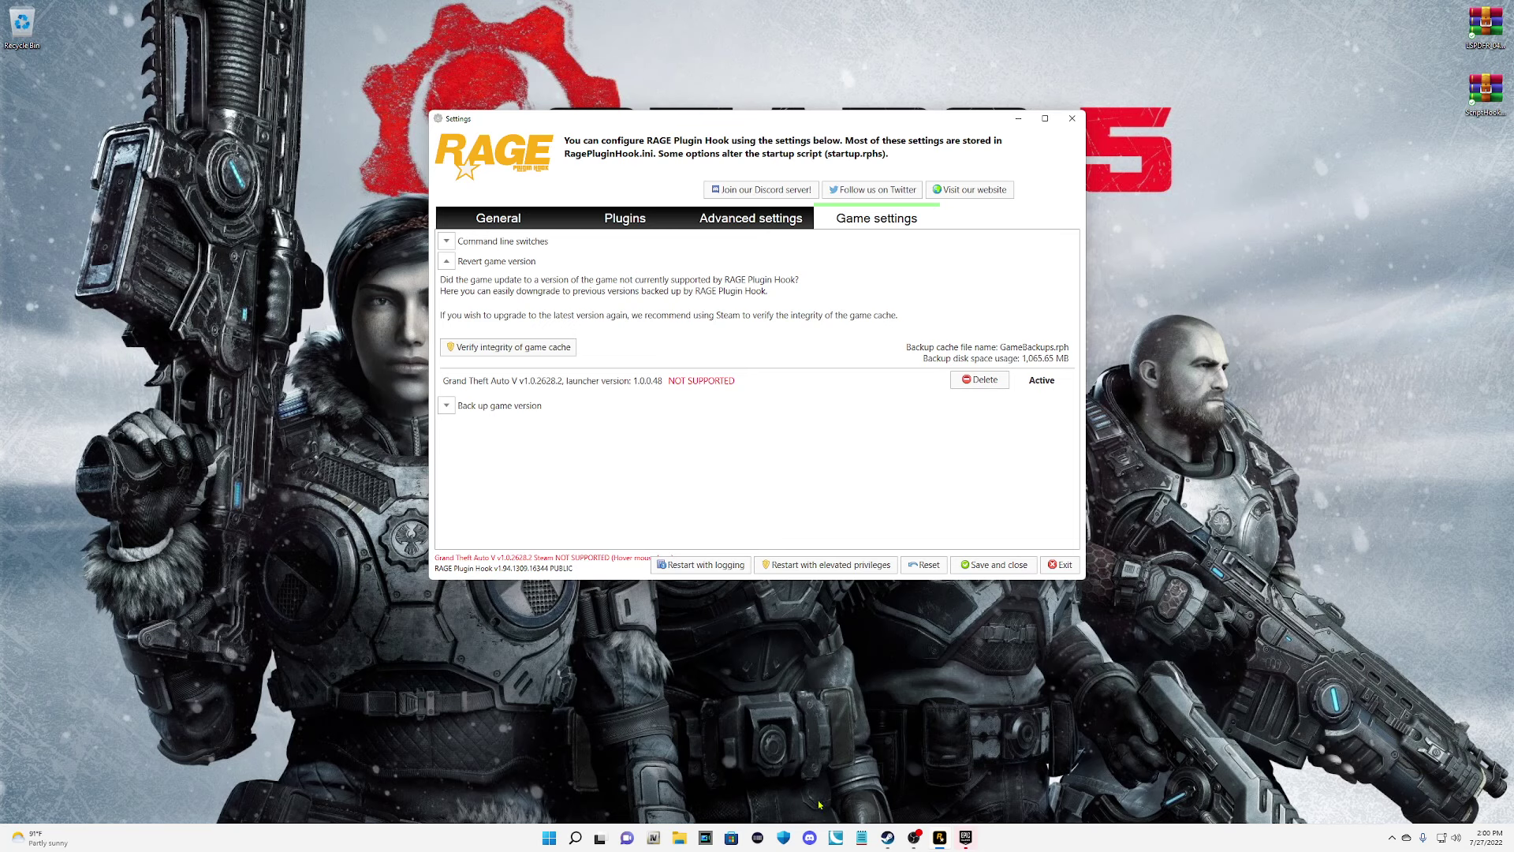
Browse to the LSPDFR Main Install Files folder on the My Passport (E:) drive and select the older LSPDFR manual install archive for 2628.
{"action": "left_click", "coordinate": [691, 840]}
{"action": "scroll", "coordinate": [64, 381], "scroll_direction": "up", "scroll_amount": 3}
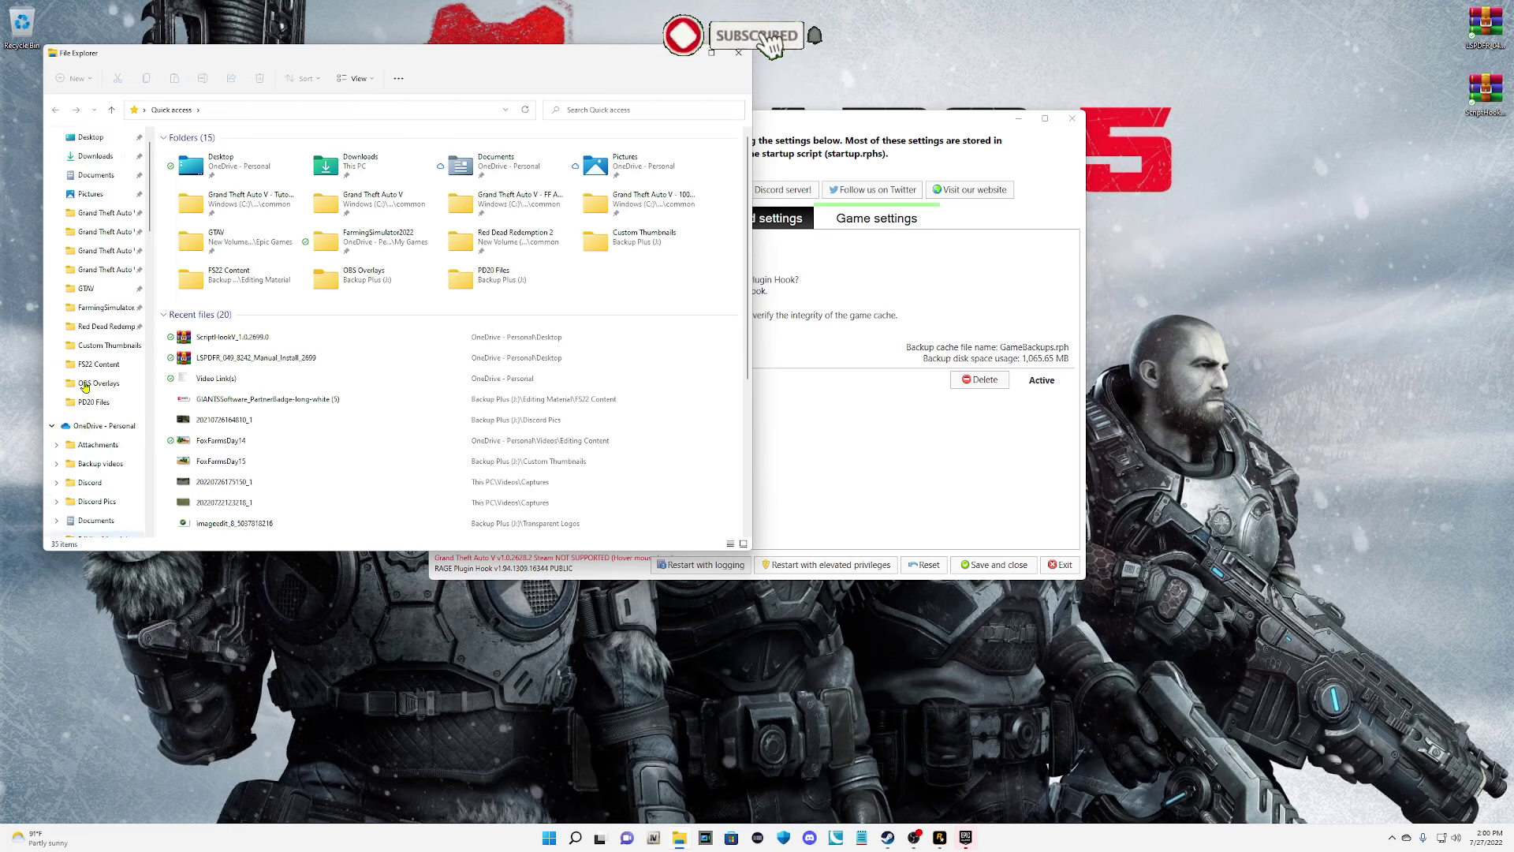
{"action": "scroll", "coordinate": [90, 386], "scroll_direction": "down", "scroll_amount": 3}
{"action": "scroll", "coordinate": [111, 392], "scroll_direction": "down", "scroll_amount": 5}
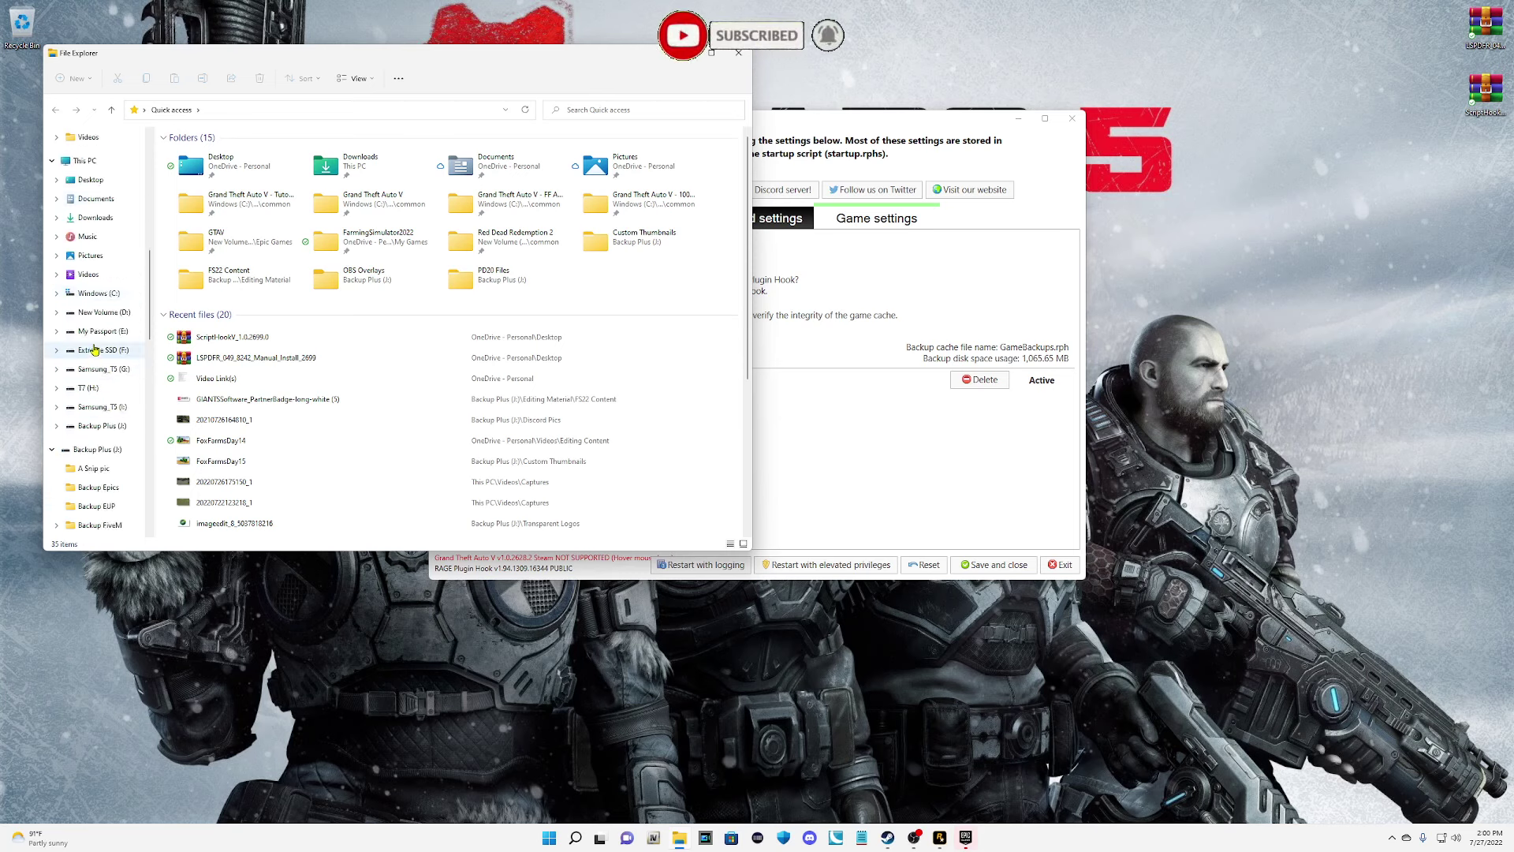
{"action": "left_click", "coordinate": [101, 331]}
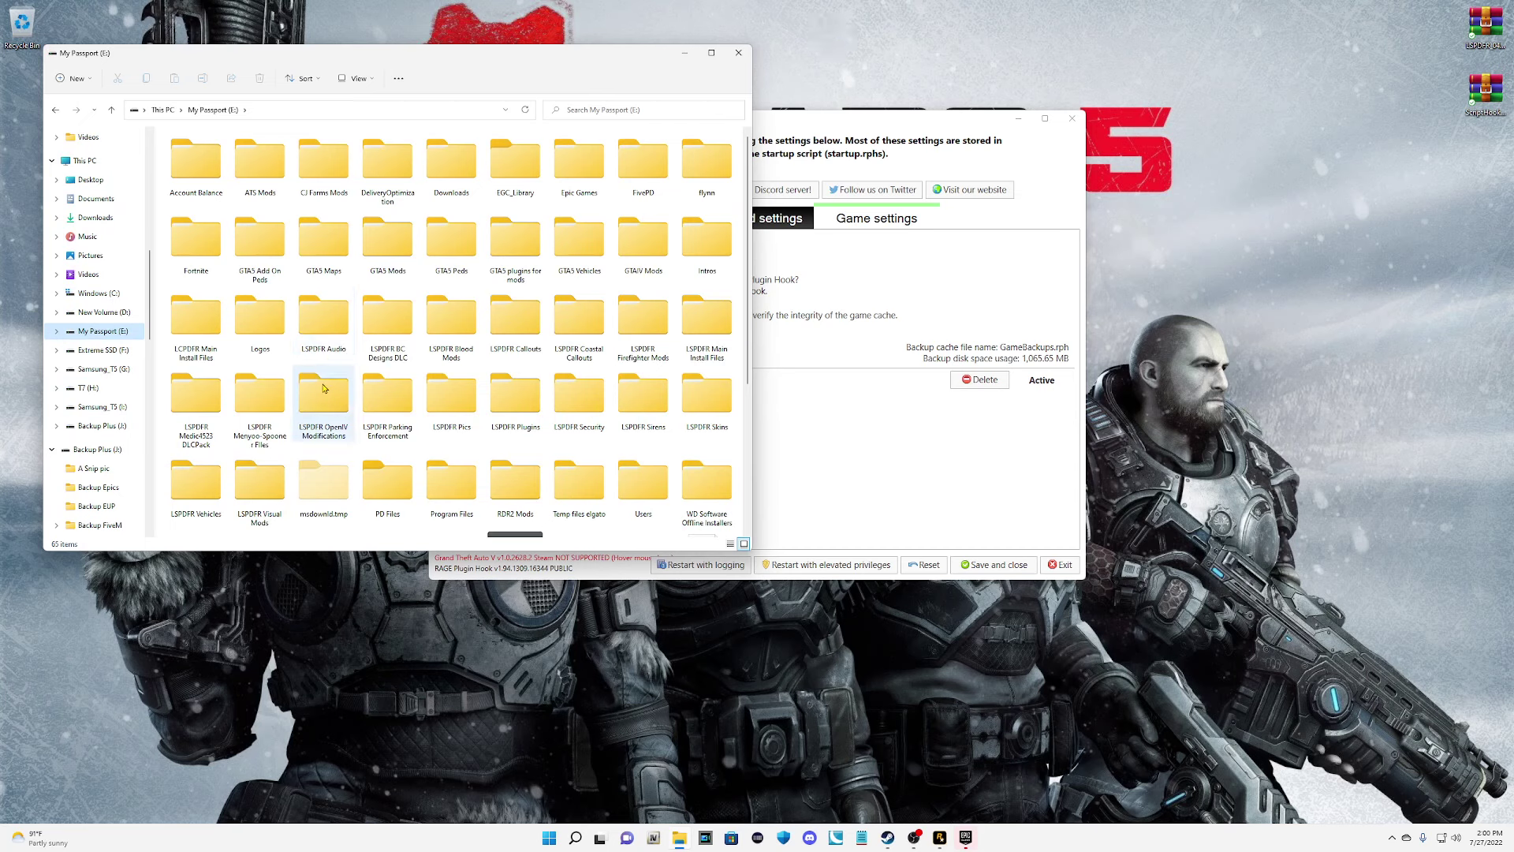
{"action": "left_click", "coordinate": [705, 341]}
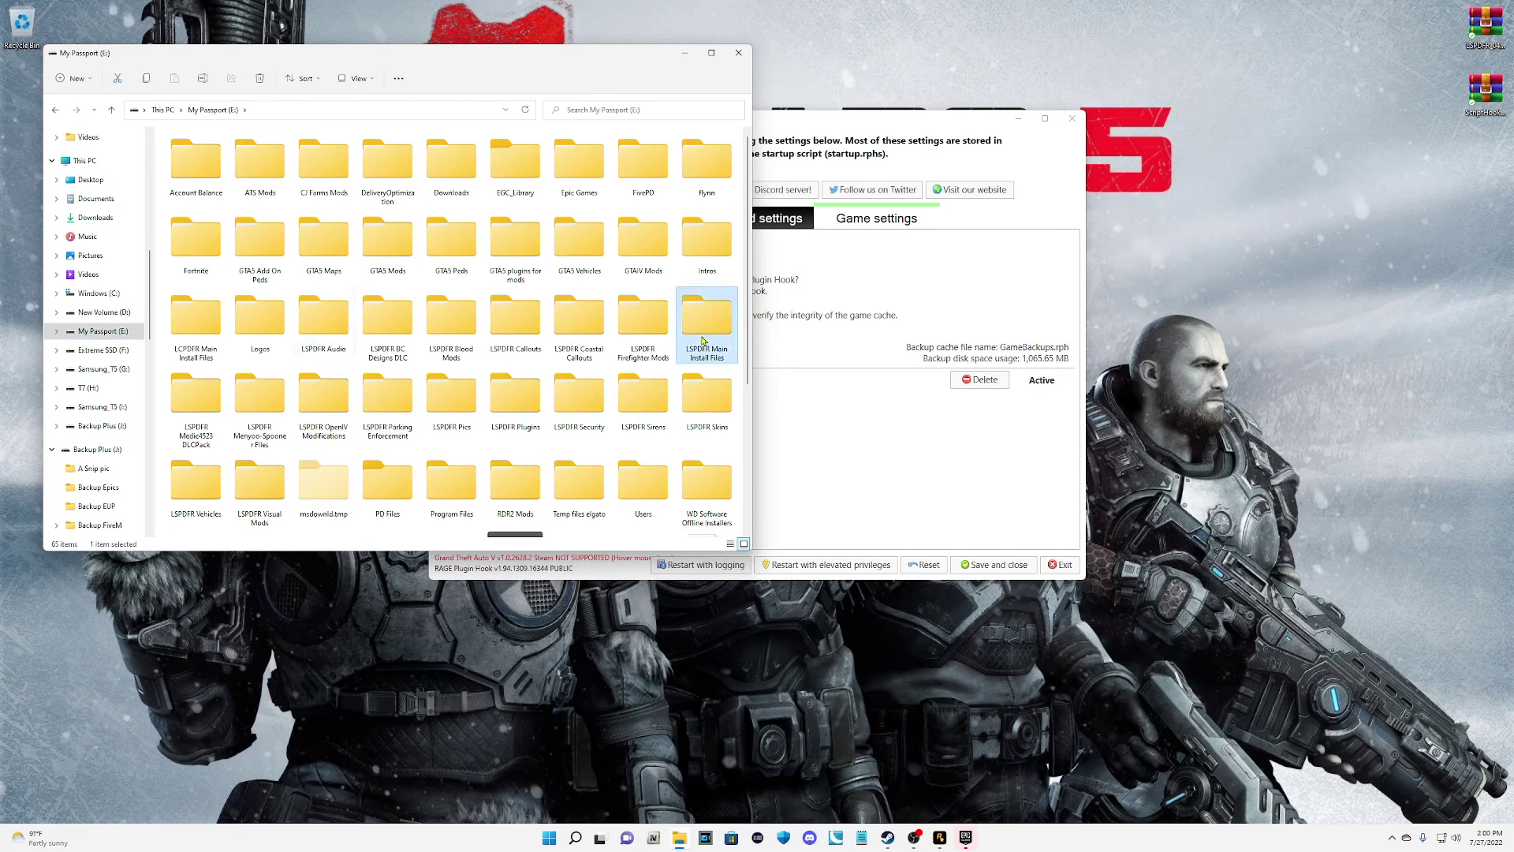
{"action": "double_click", "coordinate": [704, 340]}
{"action": "left_click", "coordinate": [323, 206]}
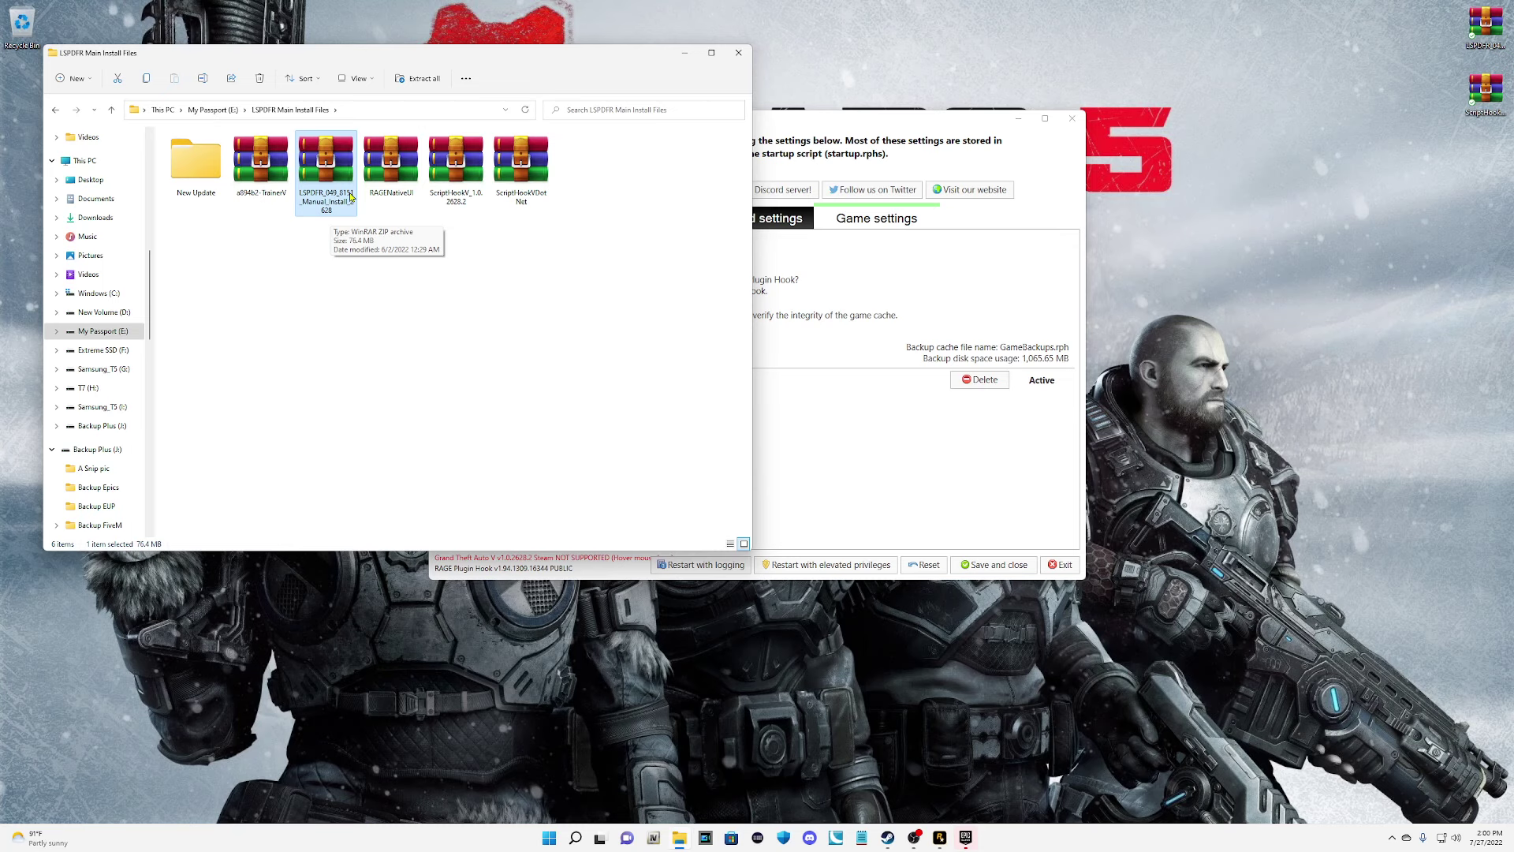
Delete the newer LSPDFR and Script Hook V archives from the desktop.
{"action": "left_click", "coordinate": [309, 254]}
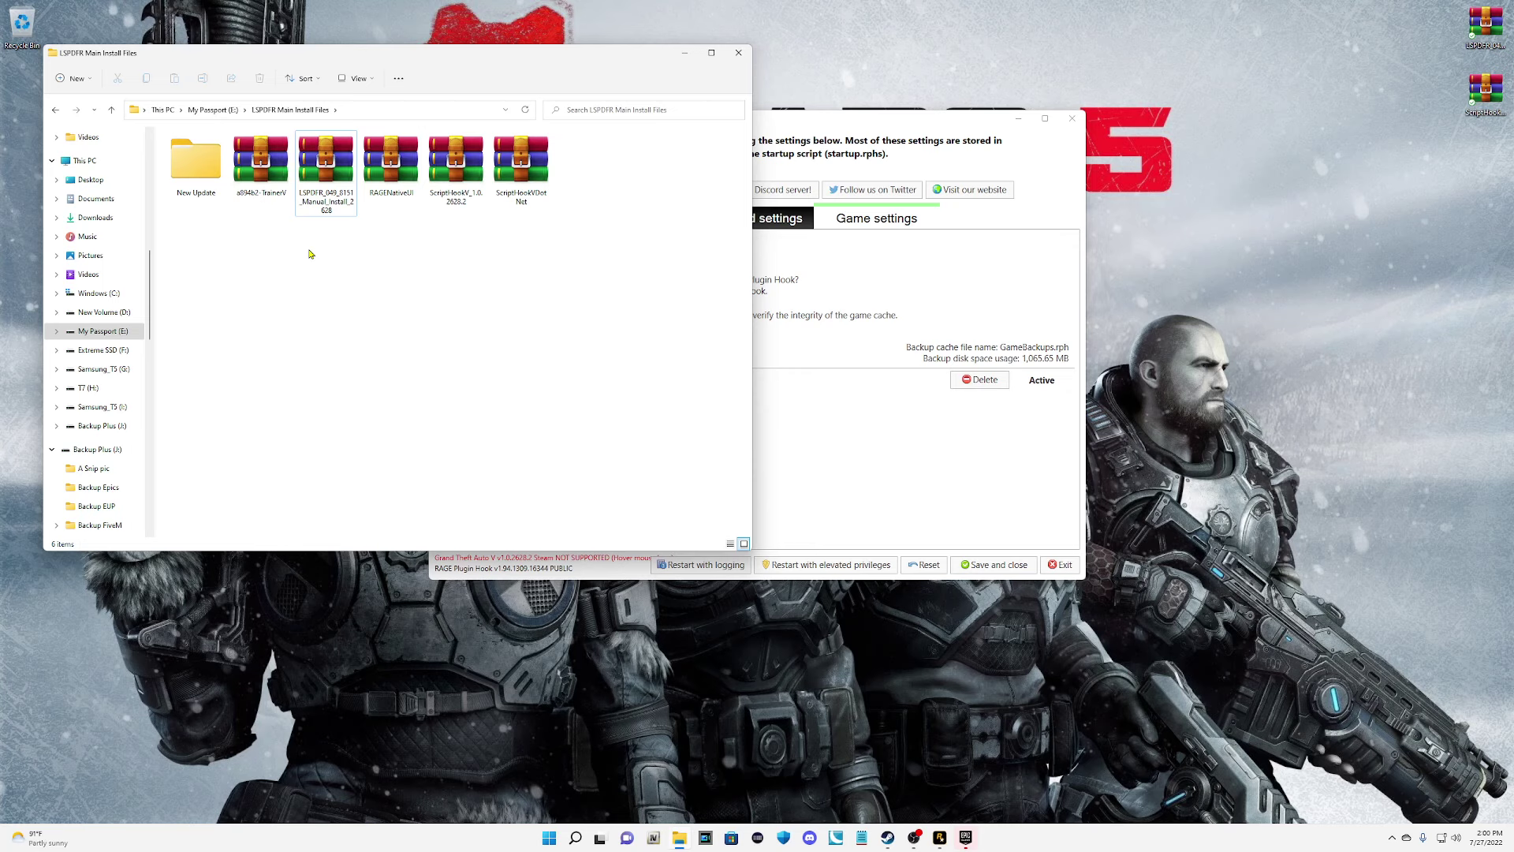
{"action": "left_click", "coordinate": [319, 209]}
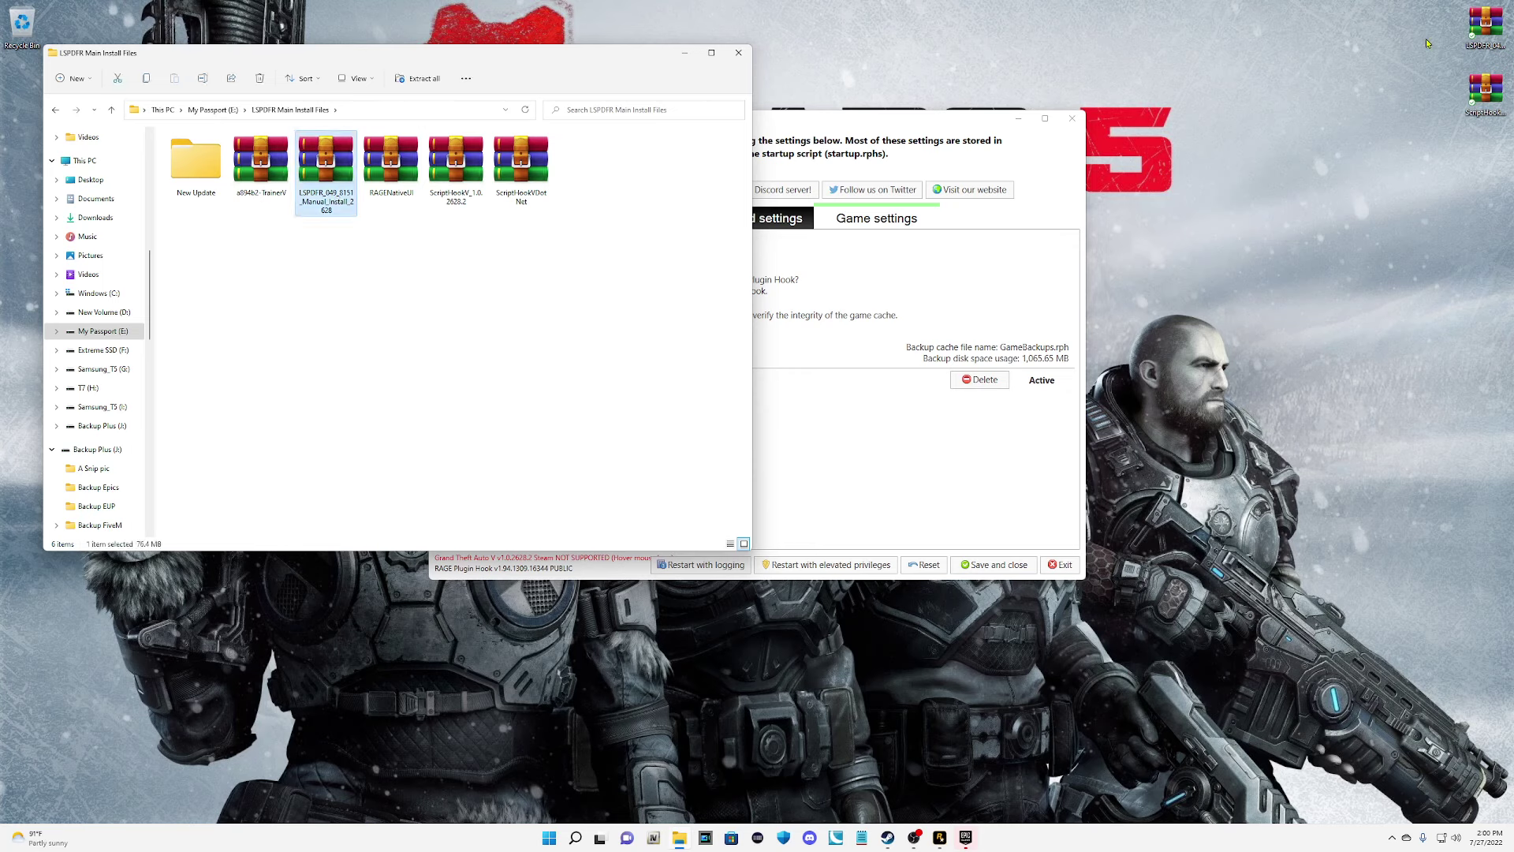
{"action": "right_click", "coordinate": [1475, 85]}
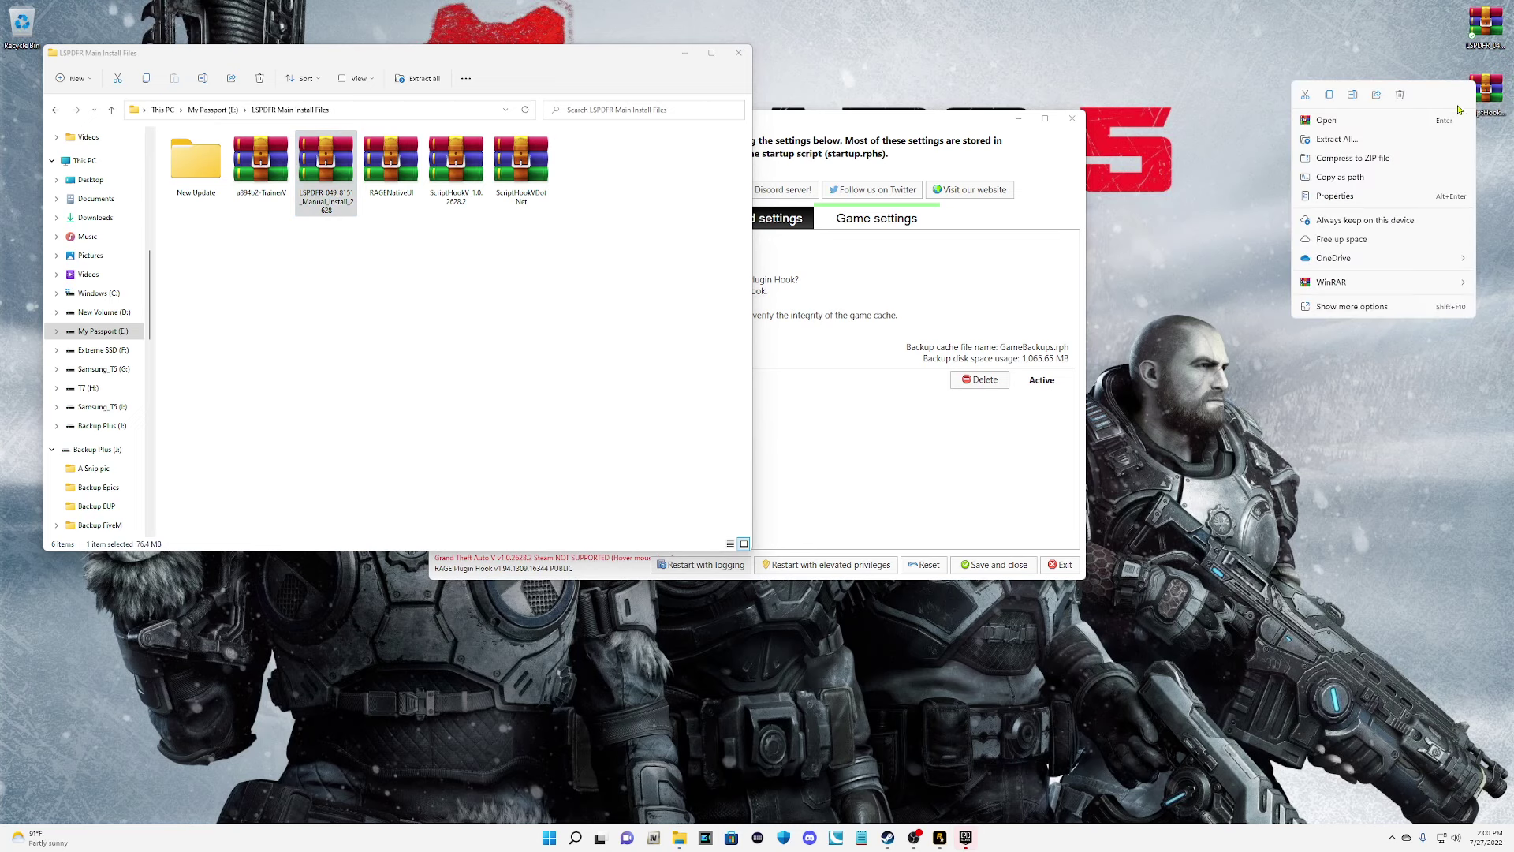
{"action": "left_click", "coordinate": [1401, 95]}
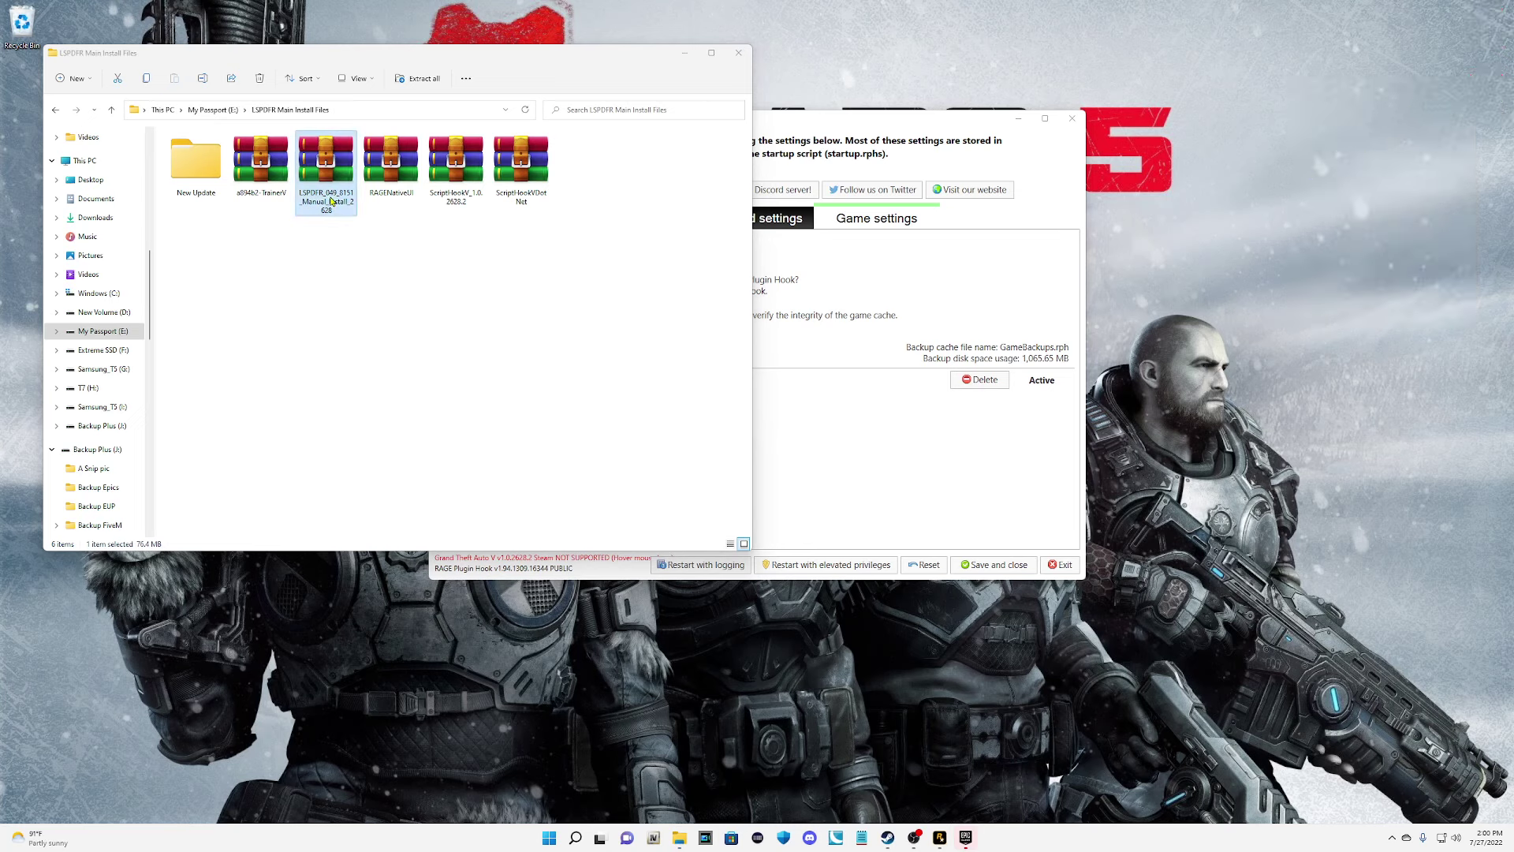
Copy the LSPDFR manual install archive for 2628 and the ScriptHookV_1.0.2628.2 archive to the desktop, line them up, and close the folder.
{"action": "left_click_drag", "start_coordinate": [341, 190], "coordinate": [1474, 67]}
{"action": "left_click_drag", "start_coordinate": [455, 169], "coordinate": [1483, 217]}
{"action": "left_click_drag", "start_coordinate": [1418, 82], "coordinate": [1489, 293]}
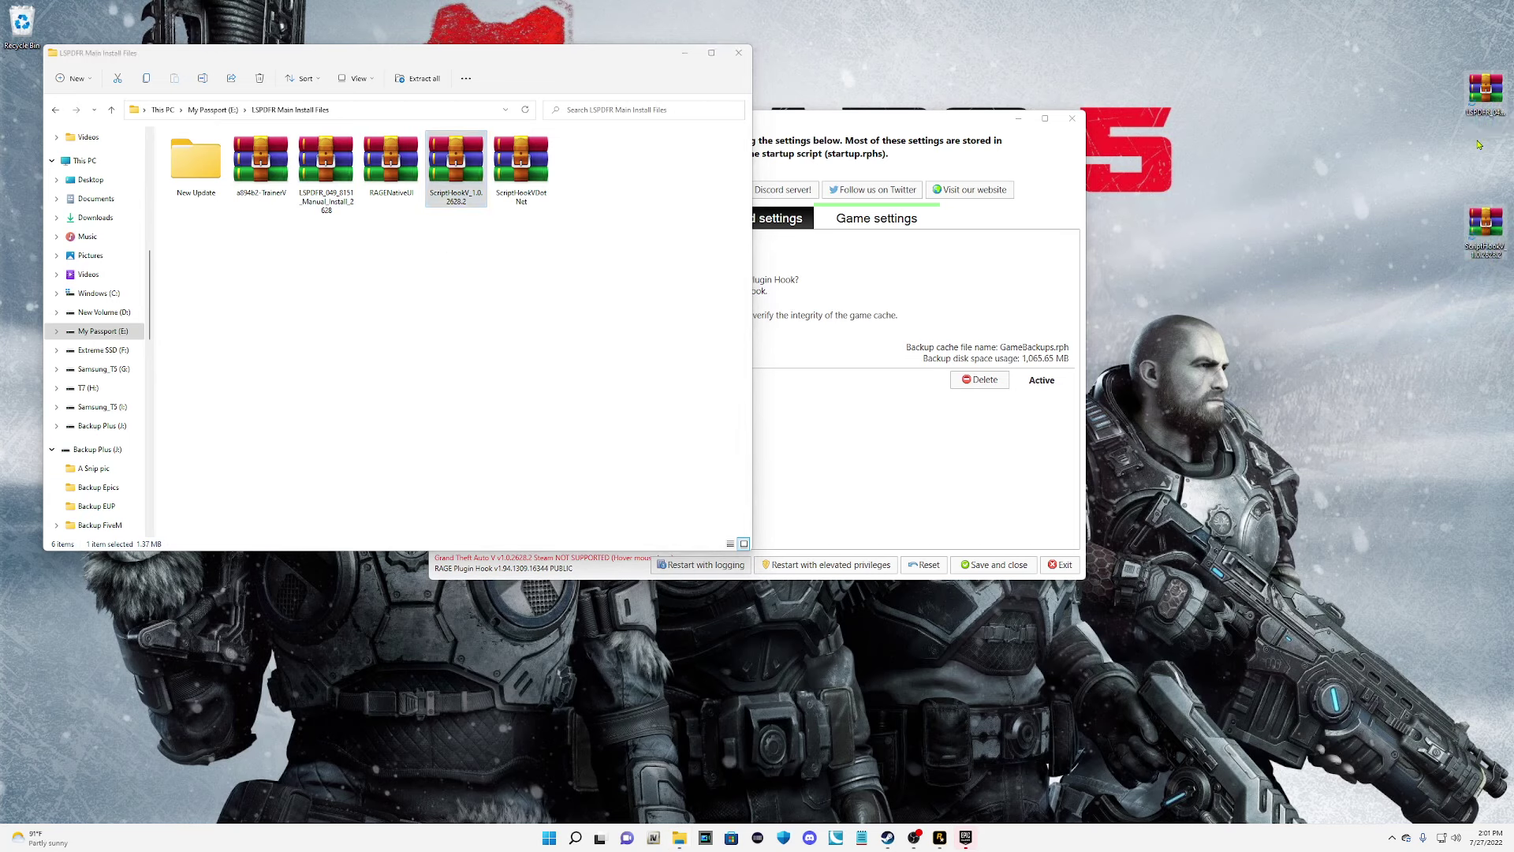
{"action": "left_click_drag", "start_coordinate": [1490, 233], "coordinate": [1477, 115]}
{"action": "left_click", "coordinate": [704, 211]}
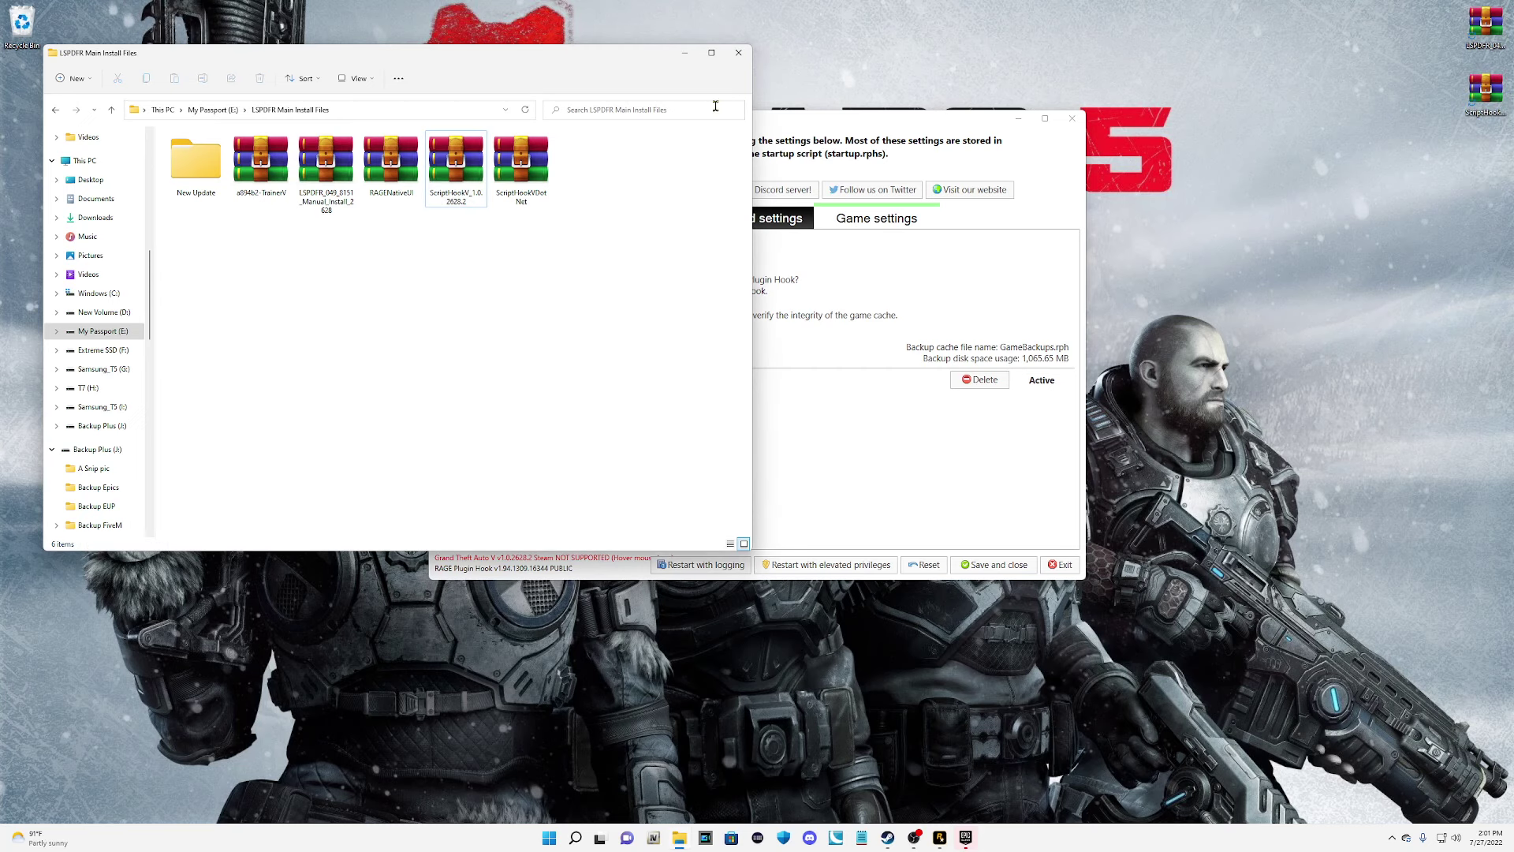
{"action": "left_click", "coordinate": [740, 53]}
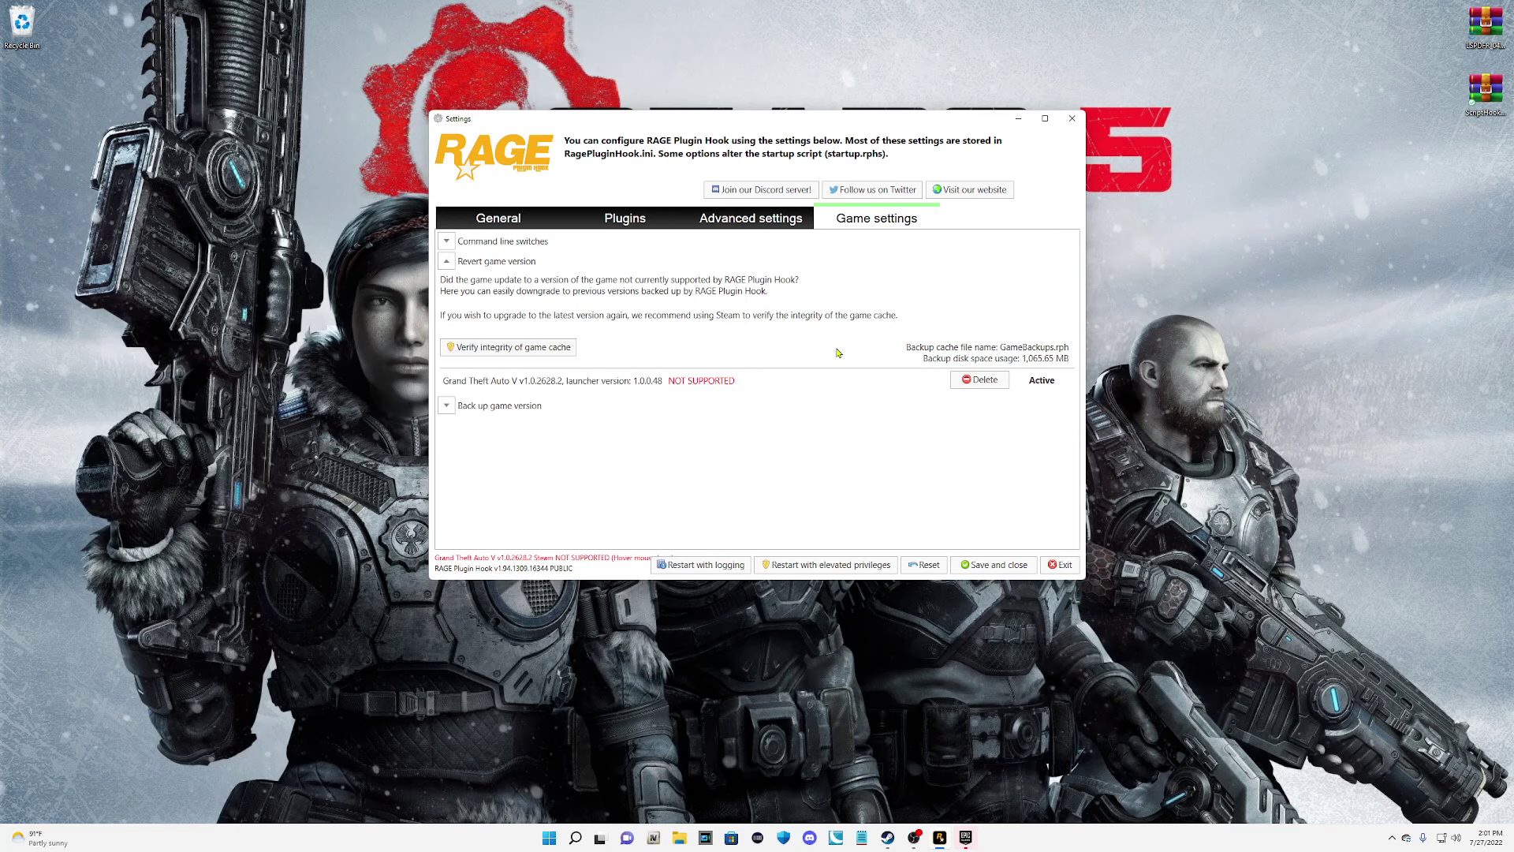
Save the RAGE Plugin Hook settings and try to launch the game, dismissing the launcher error and cancelling the launch.
{"action": "left_click", "coordinate": [1012, 571]}
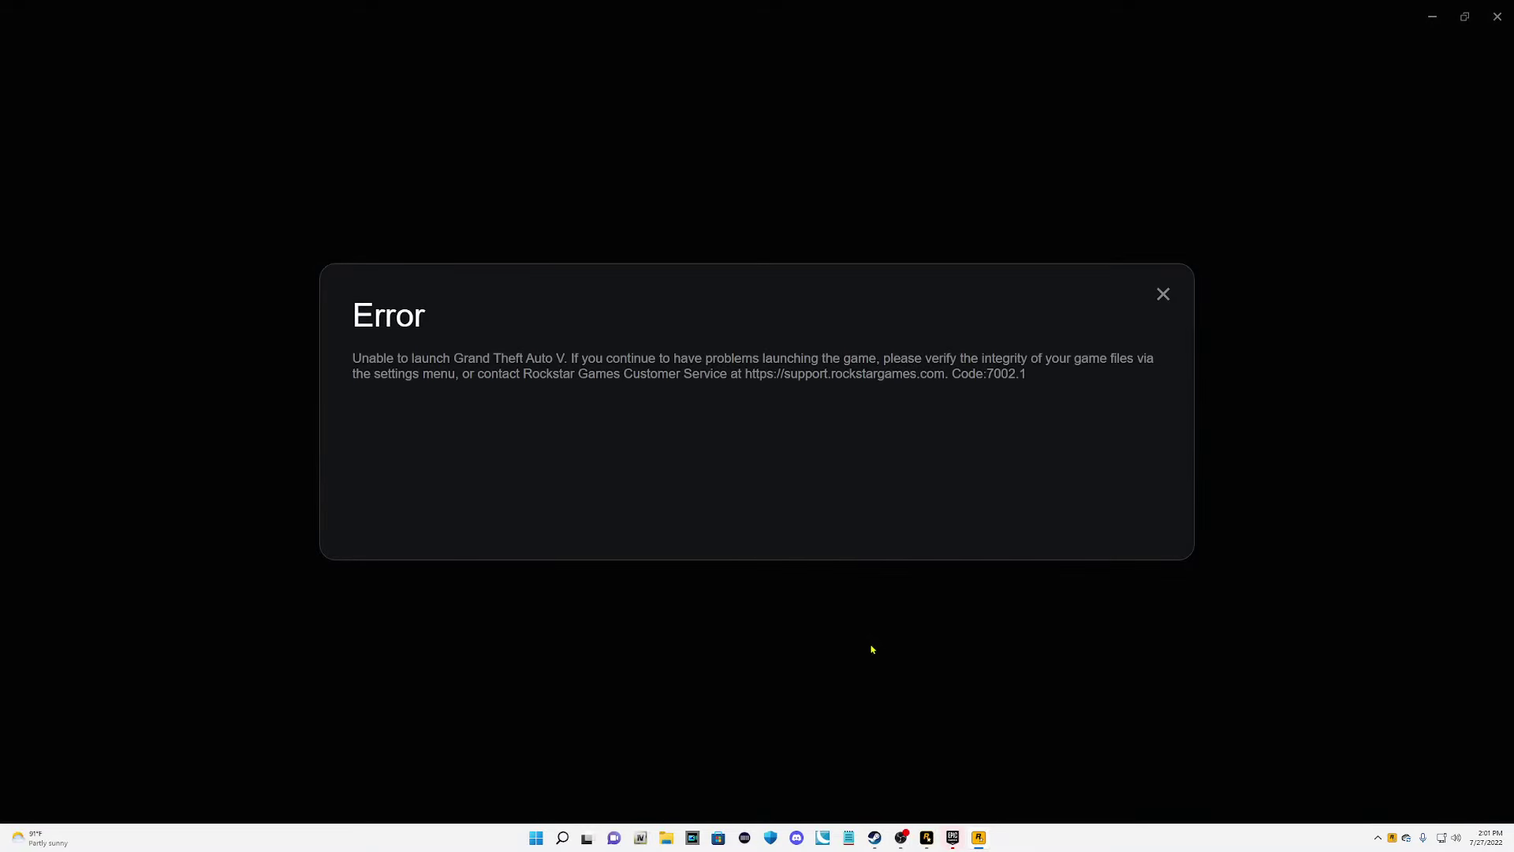
{"action": "left_click", "coordinate": [1163, 294]}
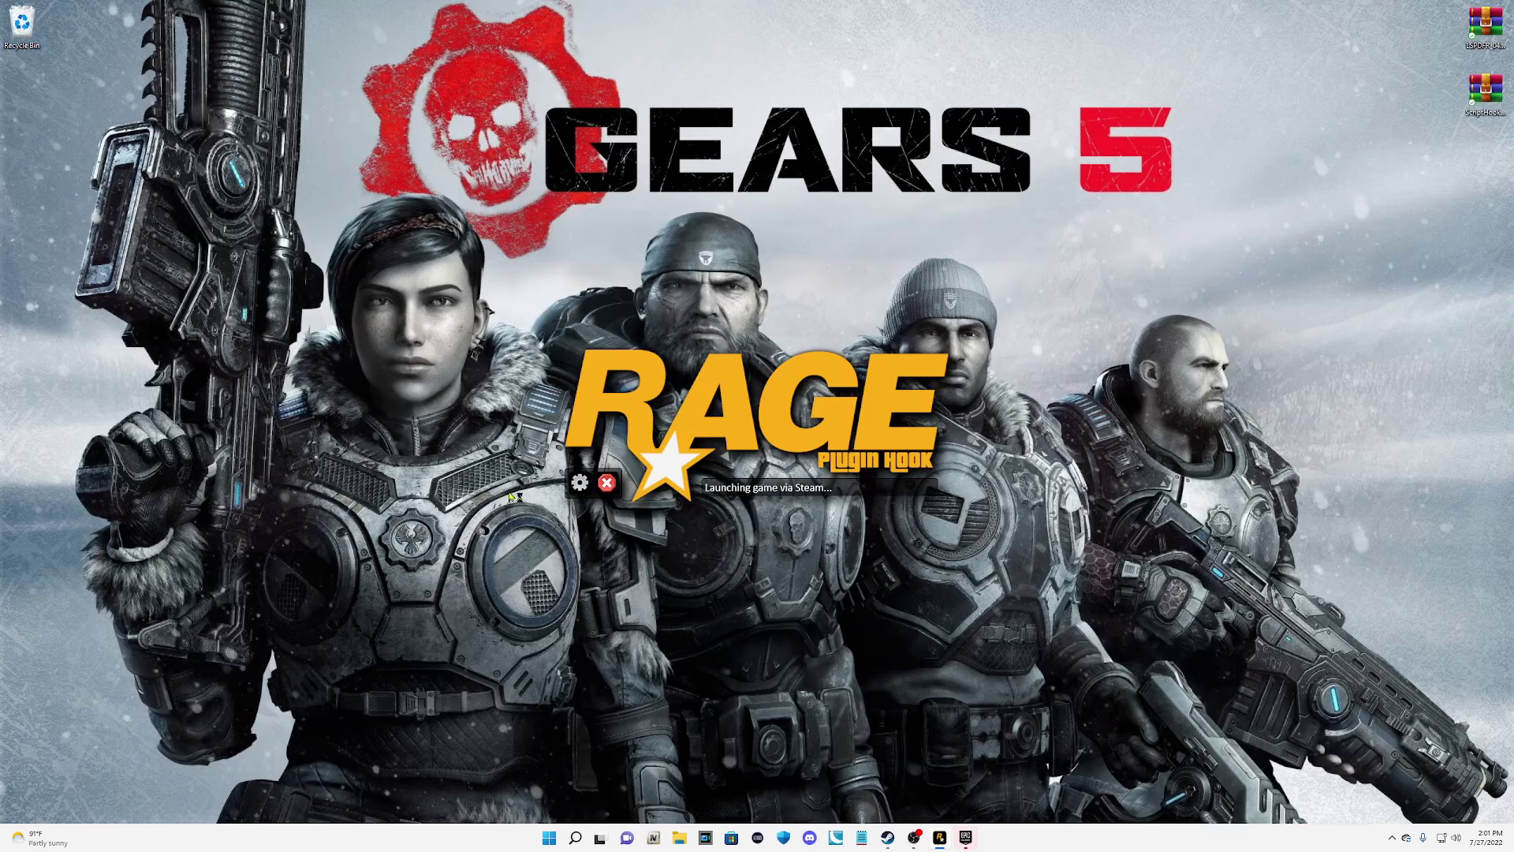
{"action": "left_click", "coordinate": [606, 483]}
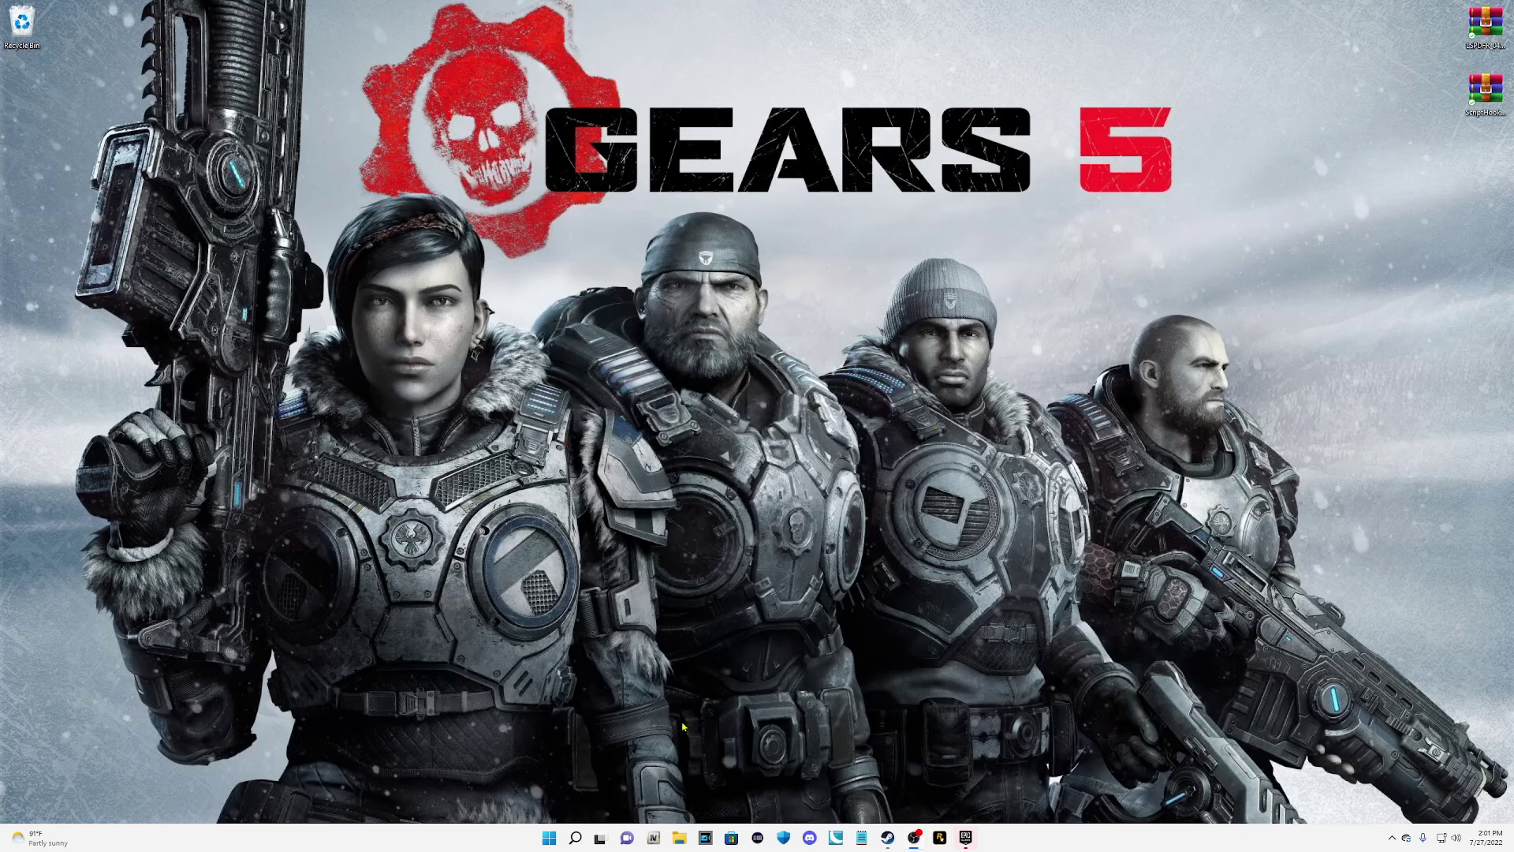
Open the GTAV folder under Epic Games on New Volume (D:), look through its game files, and refresh the listing.
{"action": "right_click", "coordinate": [679, 838]}
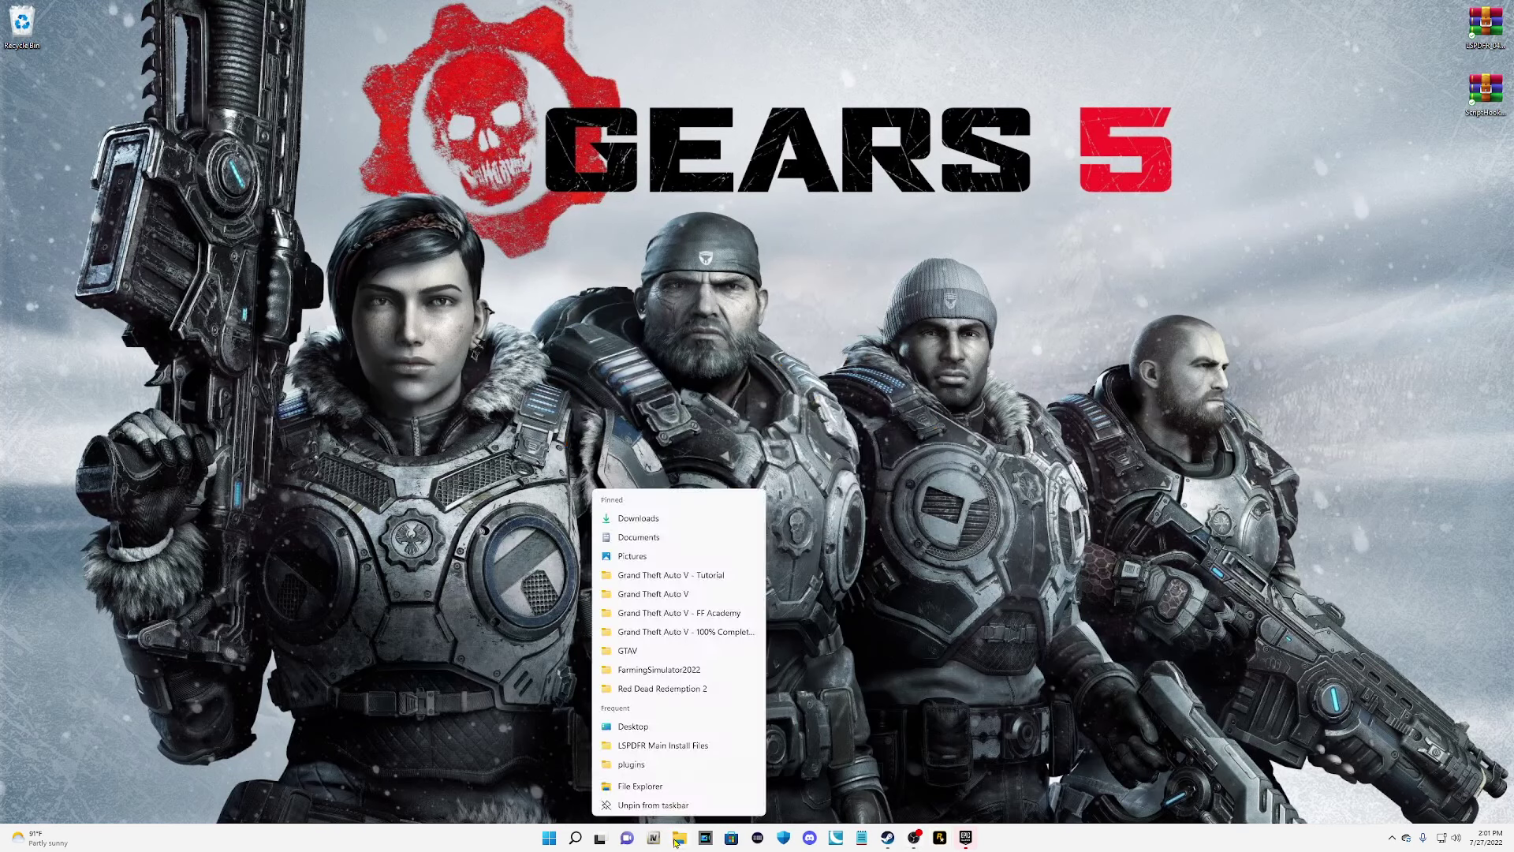
{"action": "left_click", "coordinate": [640, 652]}
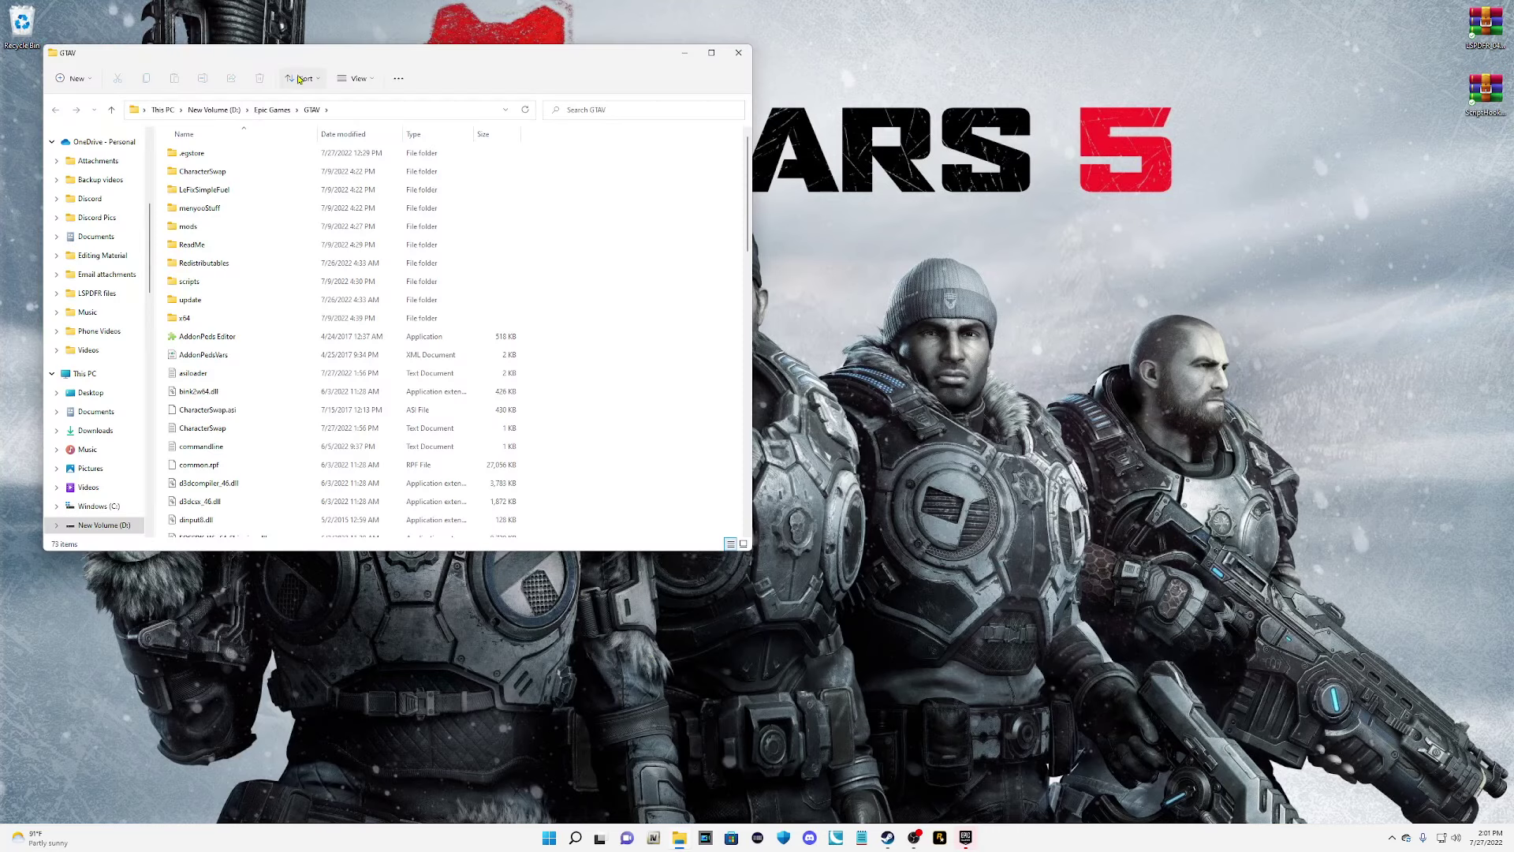
{"action": "left_click_drag", "start_coordinate": [302, 51], "coordinate": [337, 42]}
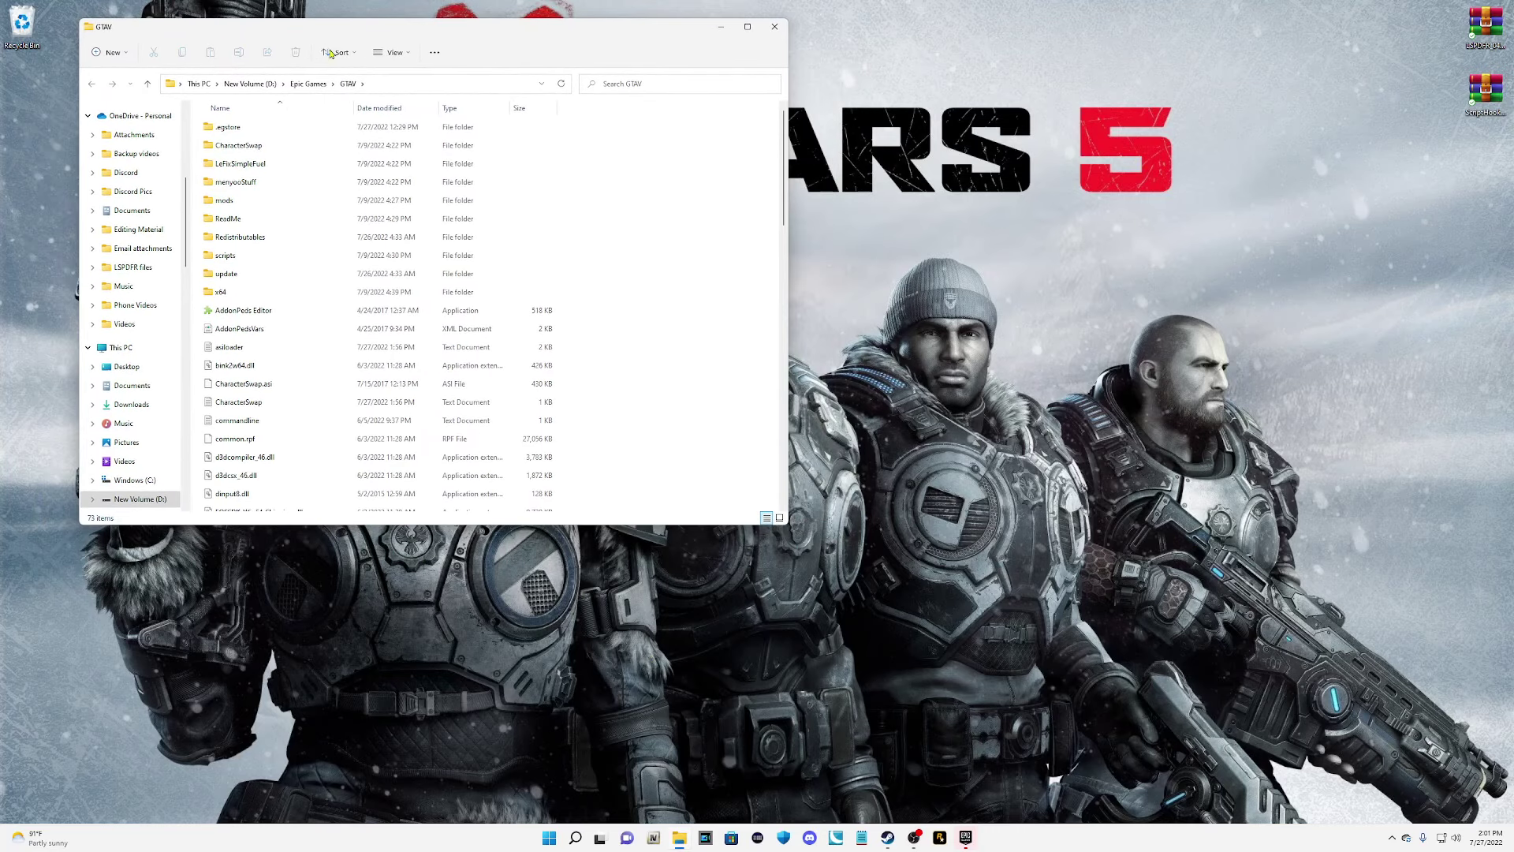
{"action": "left_click_drag", "start_coordinate": [785, 182], "coordinate": [764, 307]}
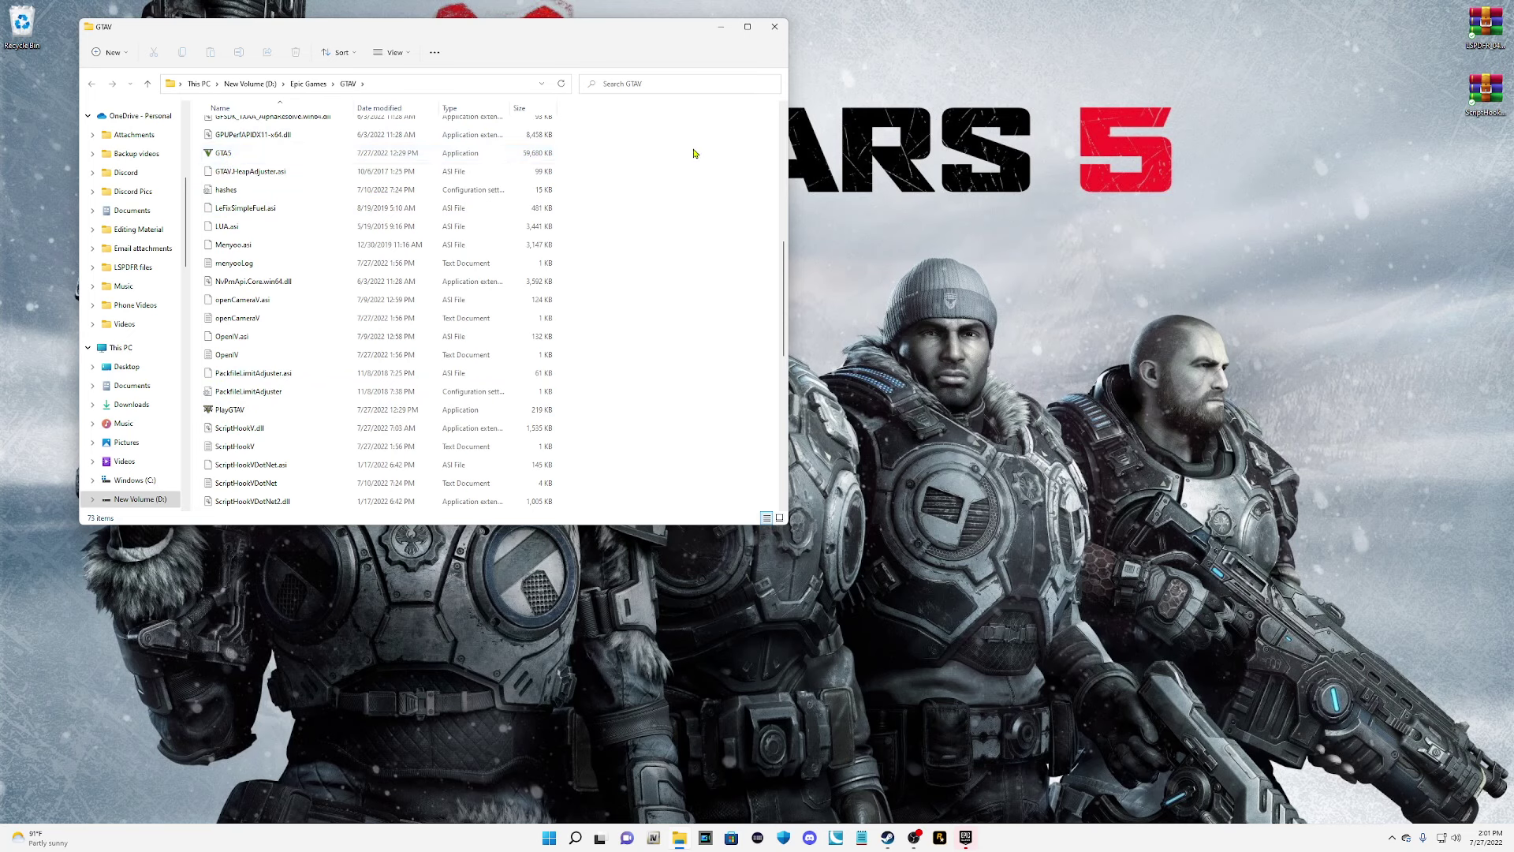
{"action": "left_click", "coordinate": [565, 84]}
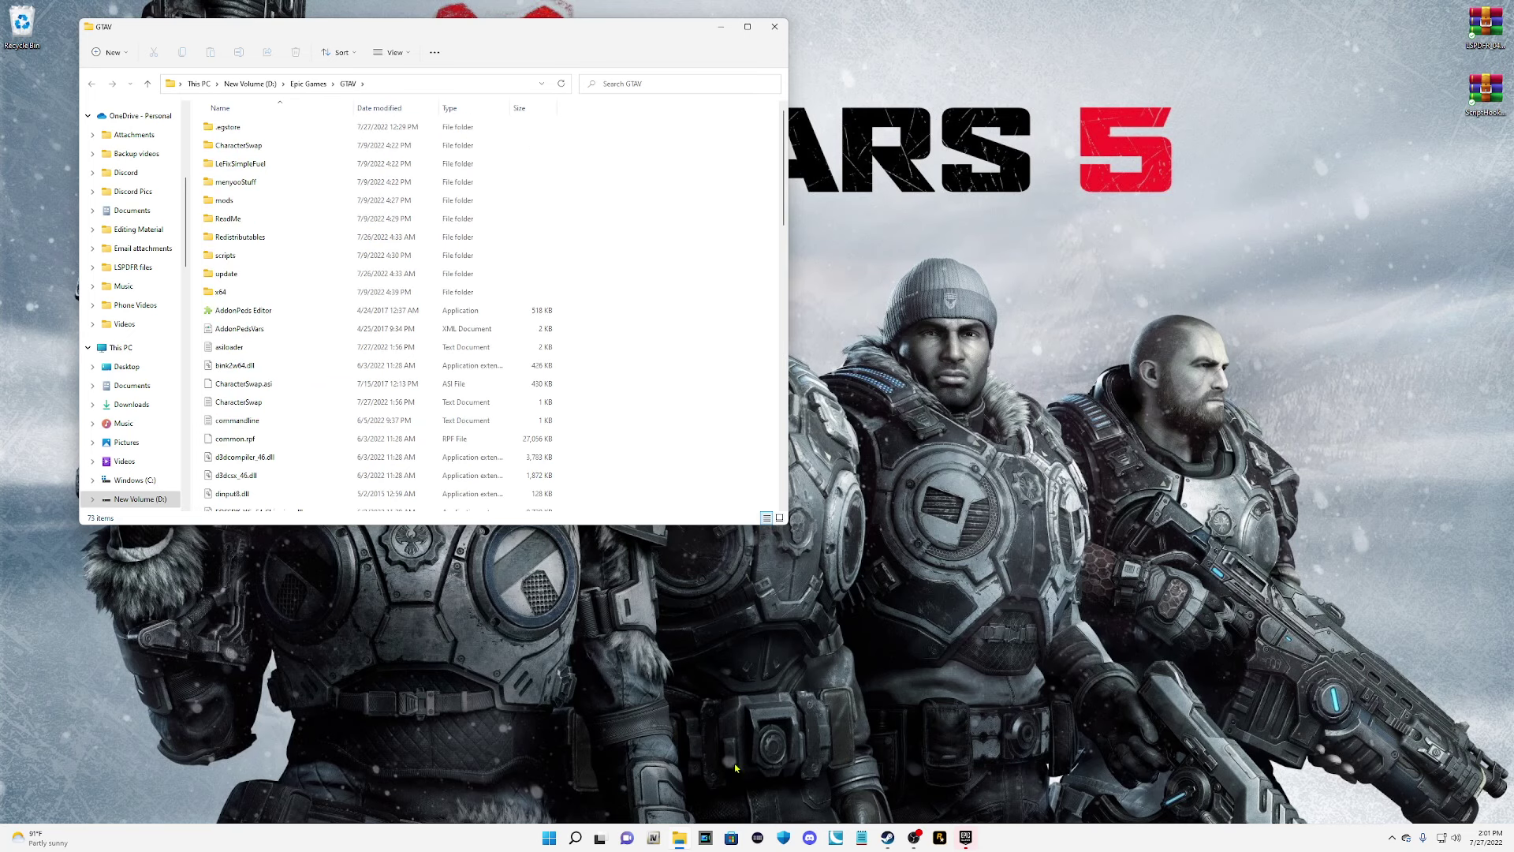
Open the Backup Steam folder on the Backup Plus drive in a separate window and place it beside the GTAV folder.
{"action": "right_click", "coordinate": [677, 842]}
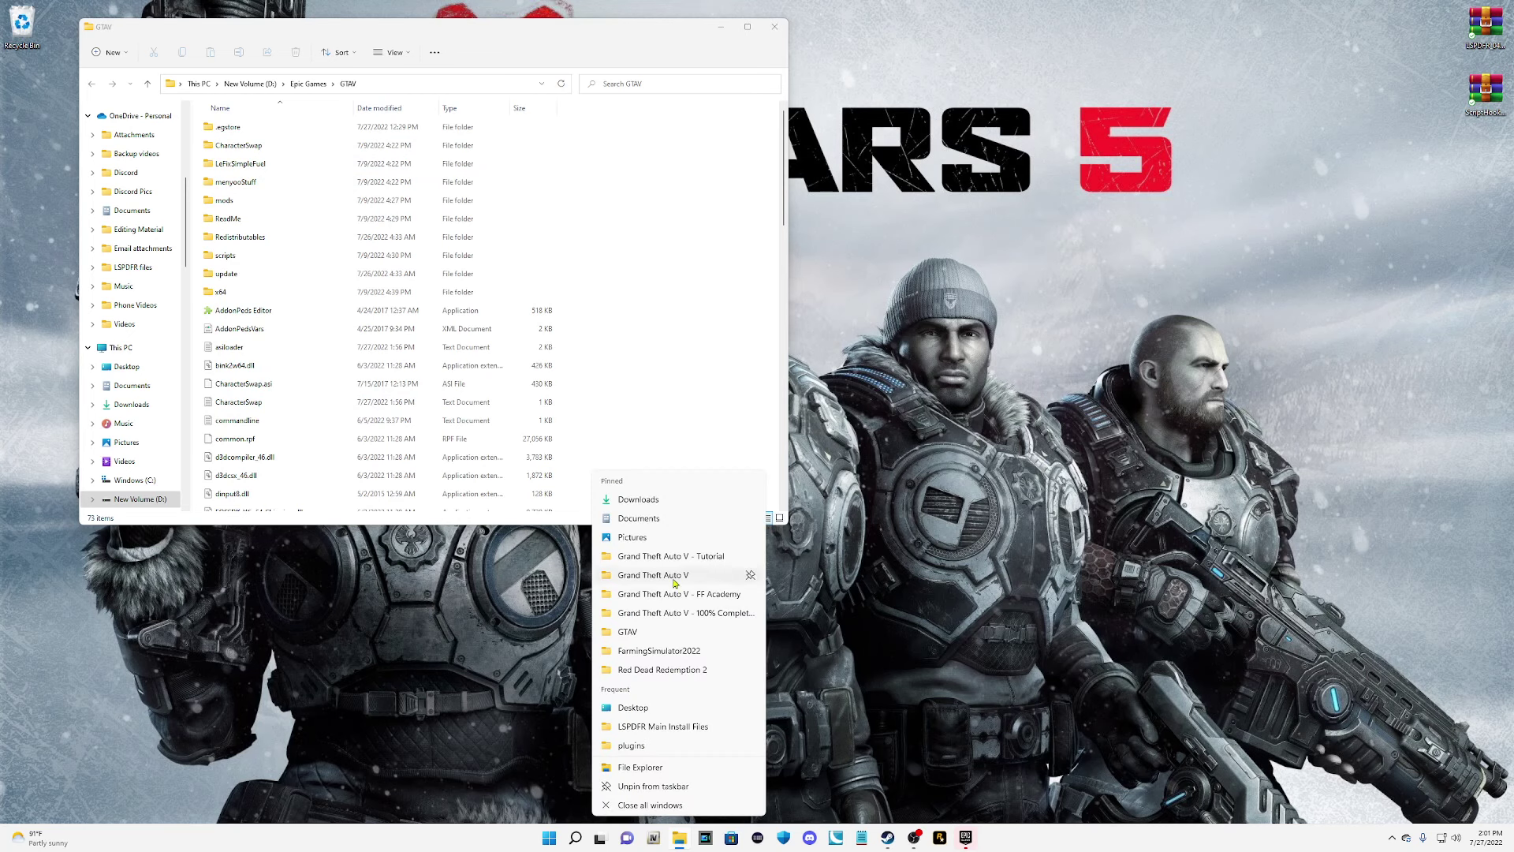
{"action": "left_click", "coordinate": [633, 538]}
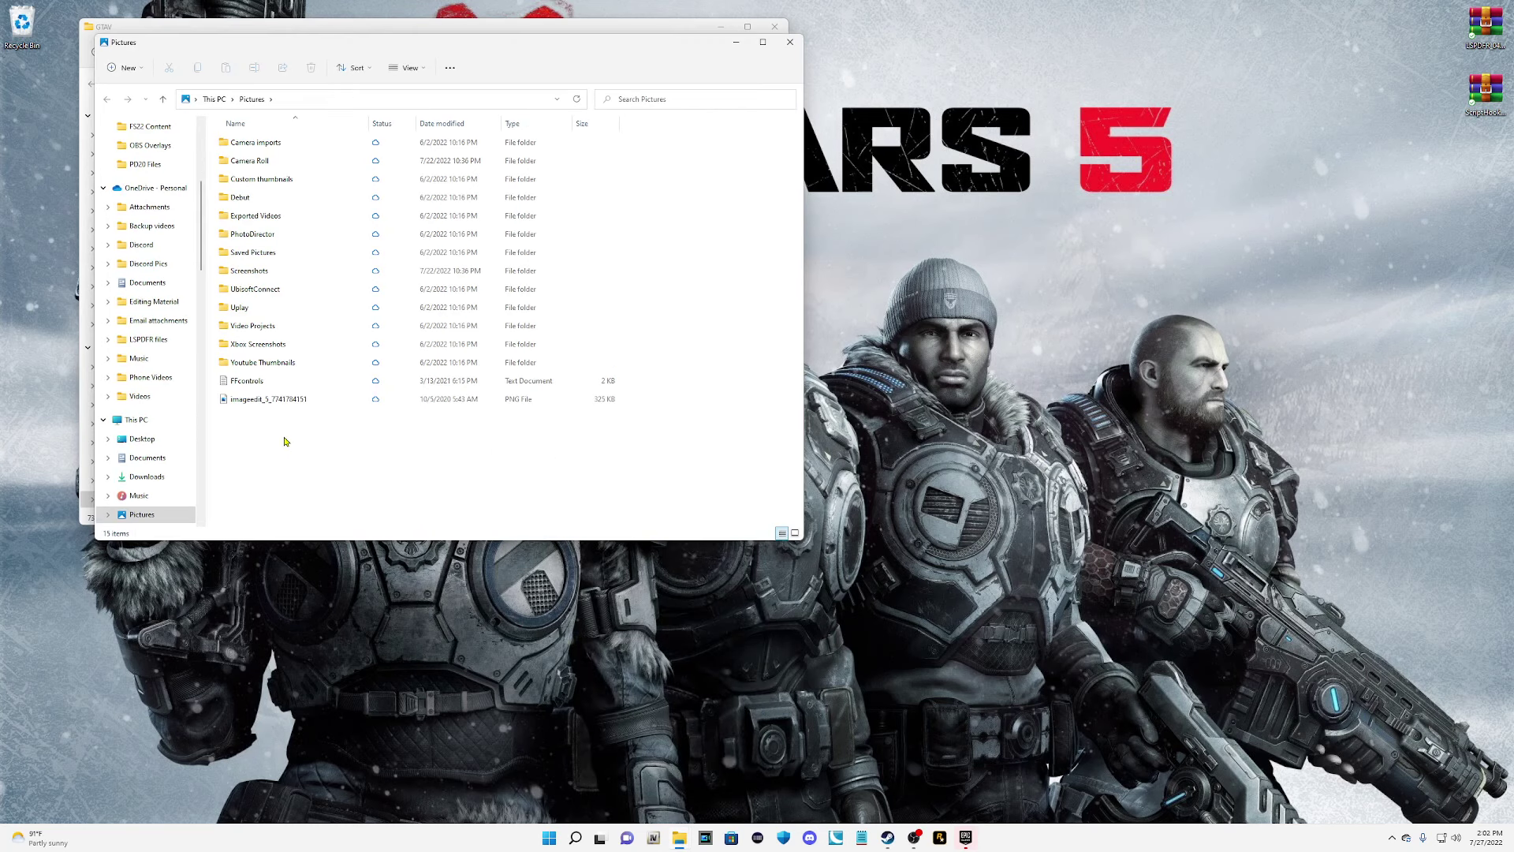
{"action": "scroll", "coordinate": [142, 442], "scroll_direction": "down", "scroll_amount": 2}
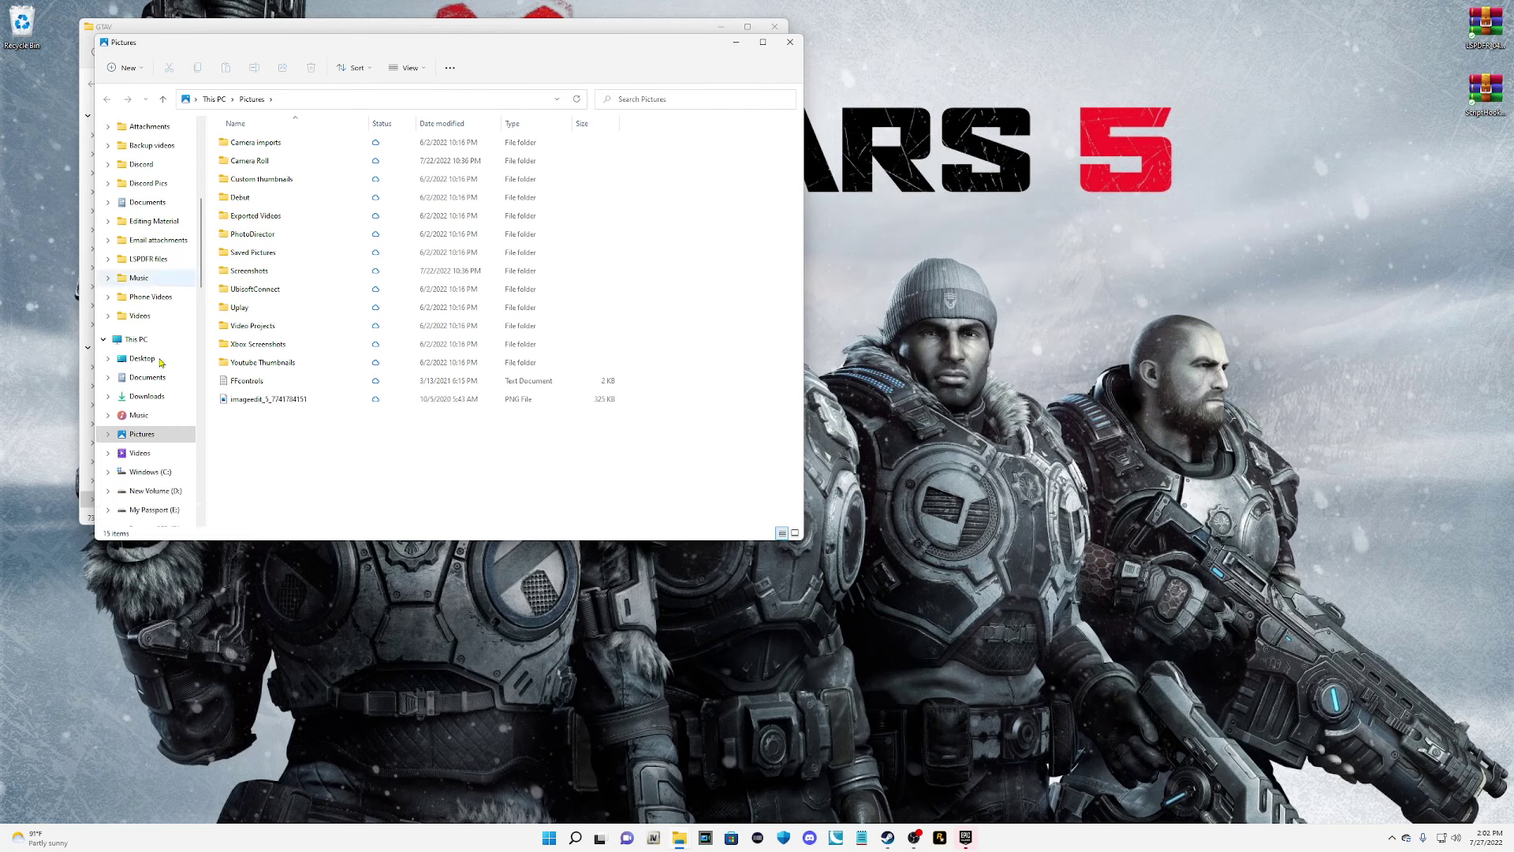
{"action": "left_click", "coordinate": [136, 339]}
{"action": "double_click", "coordinate": [477, 304]}
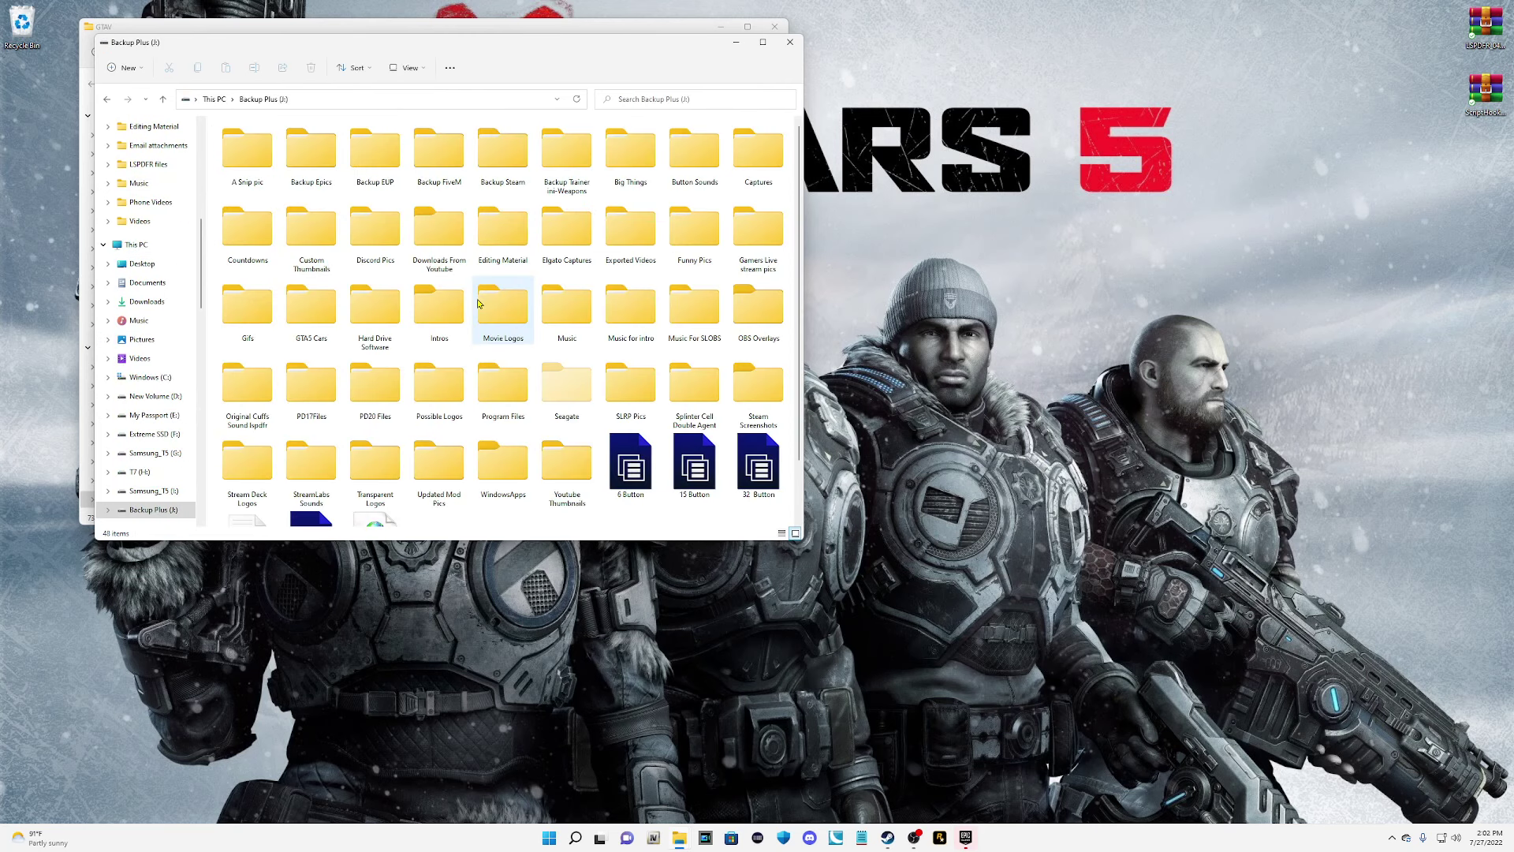
{"action": "double_click", "coordinate": [487, 170]}
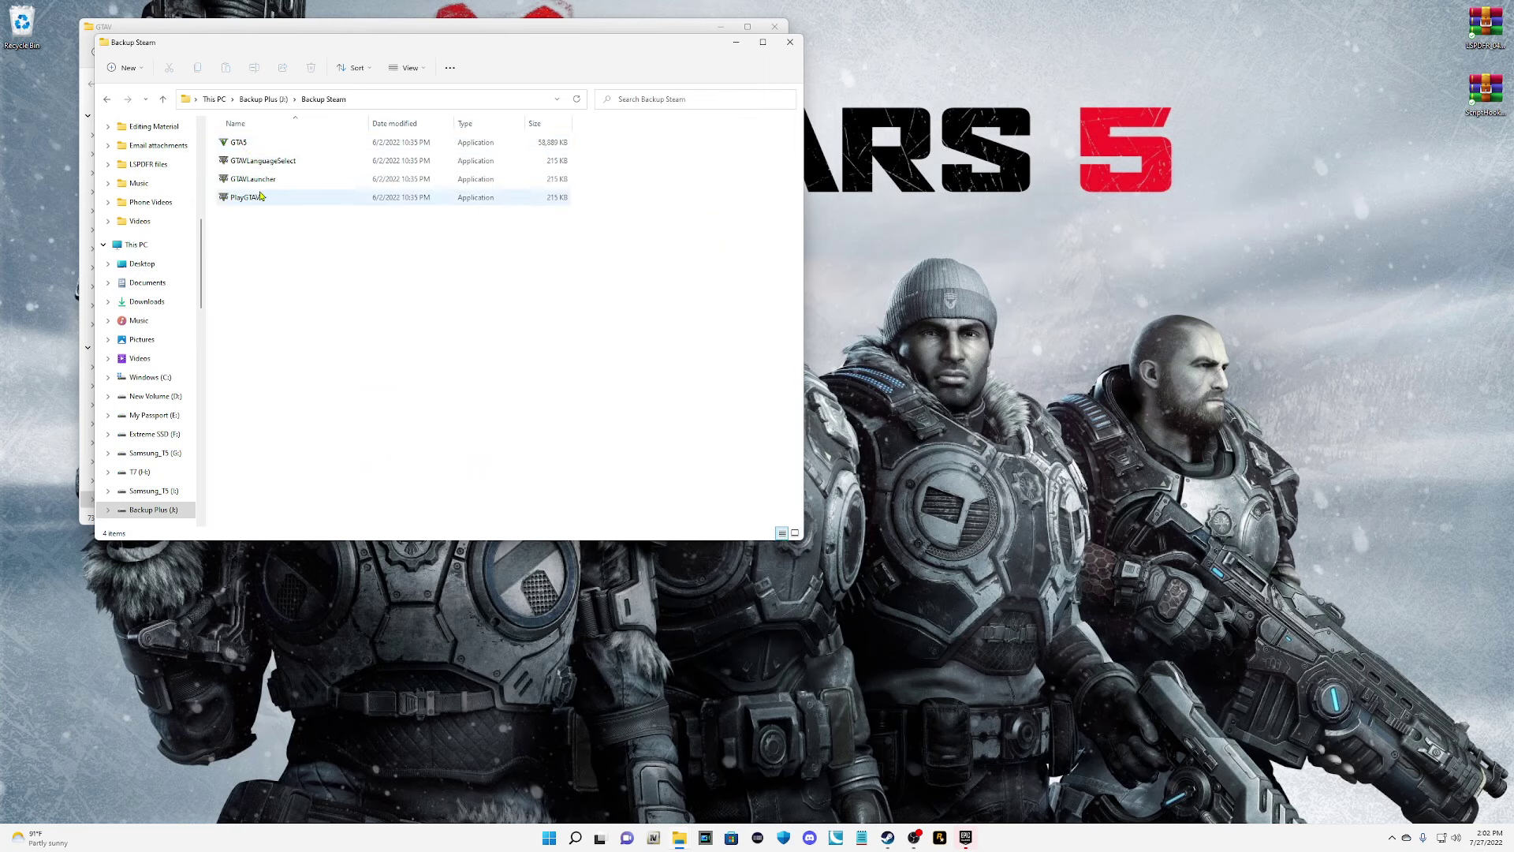
{"action": "left_click_drag", "start_coordinate": [474, 44], "coordinate": [1207, 35]}
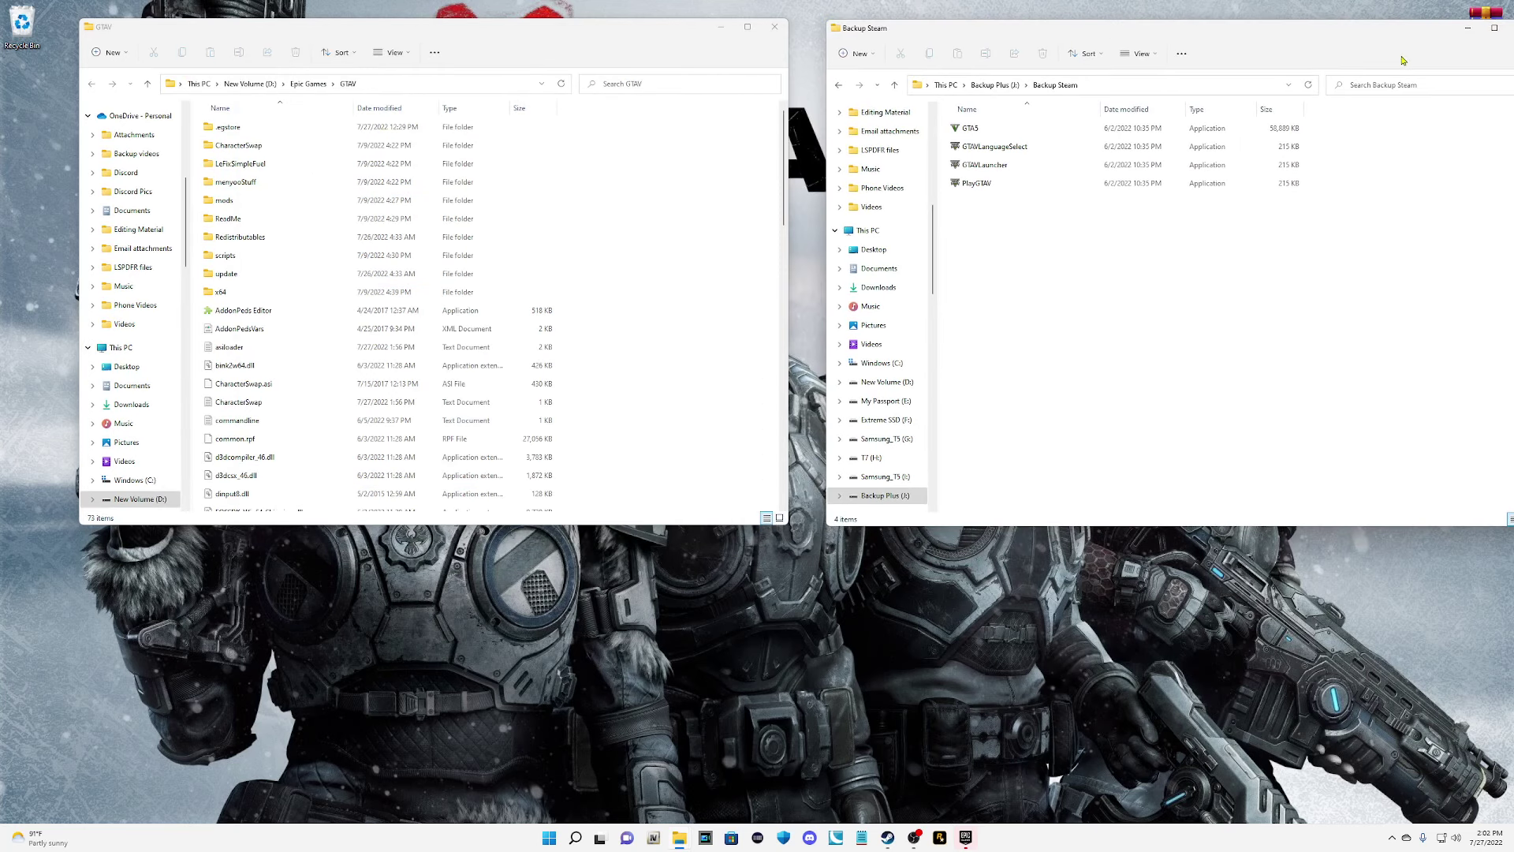
Copy the Backup Steam and Backup Epics folders to the desktop, close the drive window, and line the copies up below the archives.
{"action": "left_click", "coordinate": [841, 85]}
{"action": "left_click_drag", "start_coordinate": [1091, 33], "coordinate": [389, 49]}
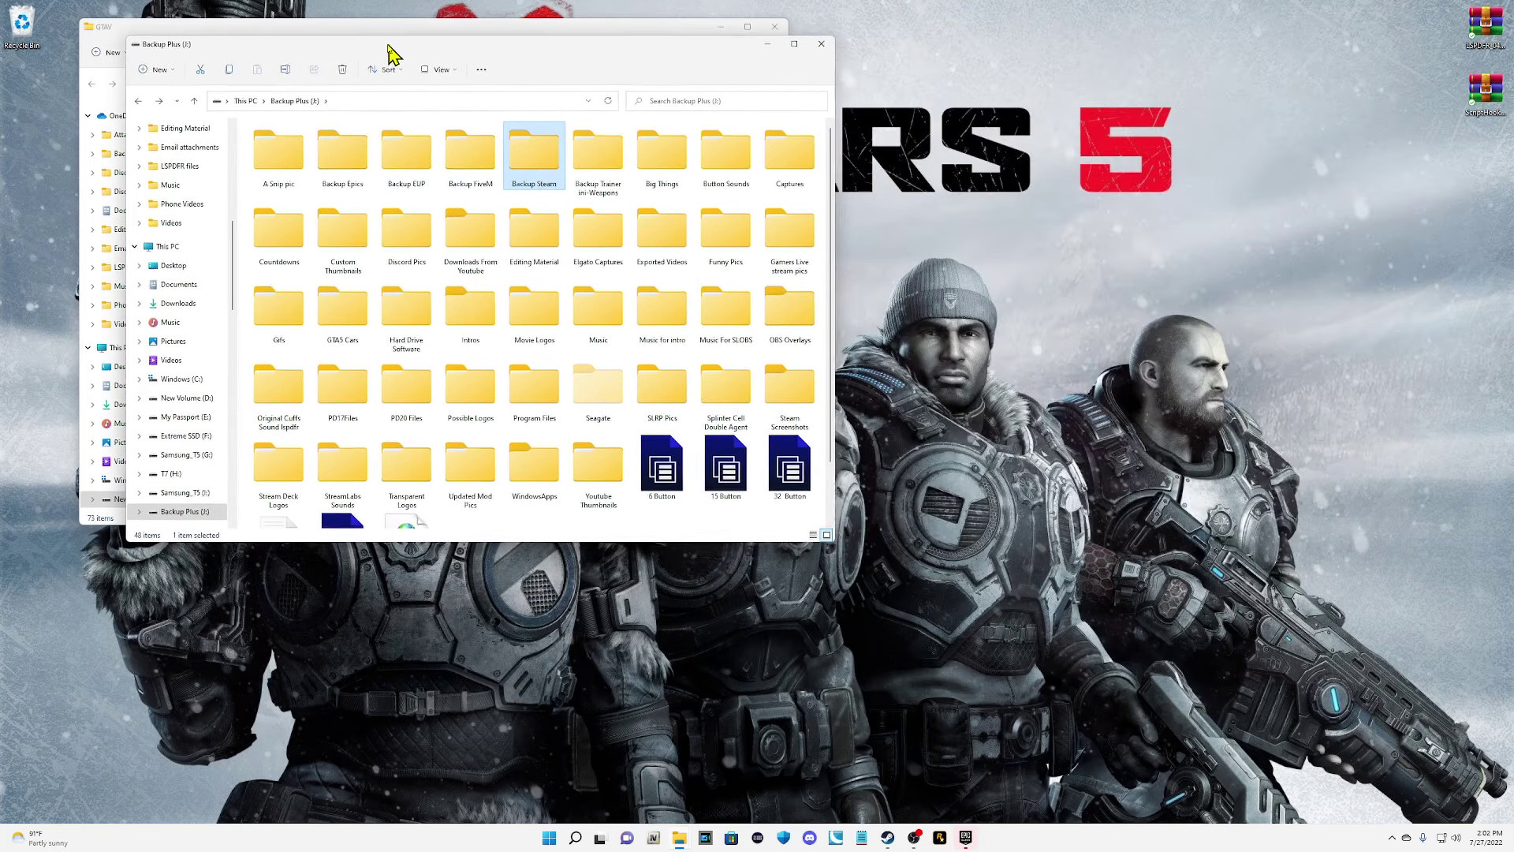
{"action": "left_click_drag", "start_coordinate": [512, 167], "coordinate": [1128, 175]}
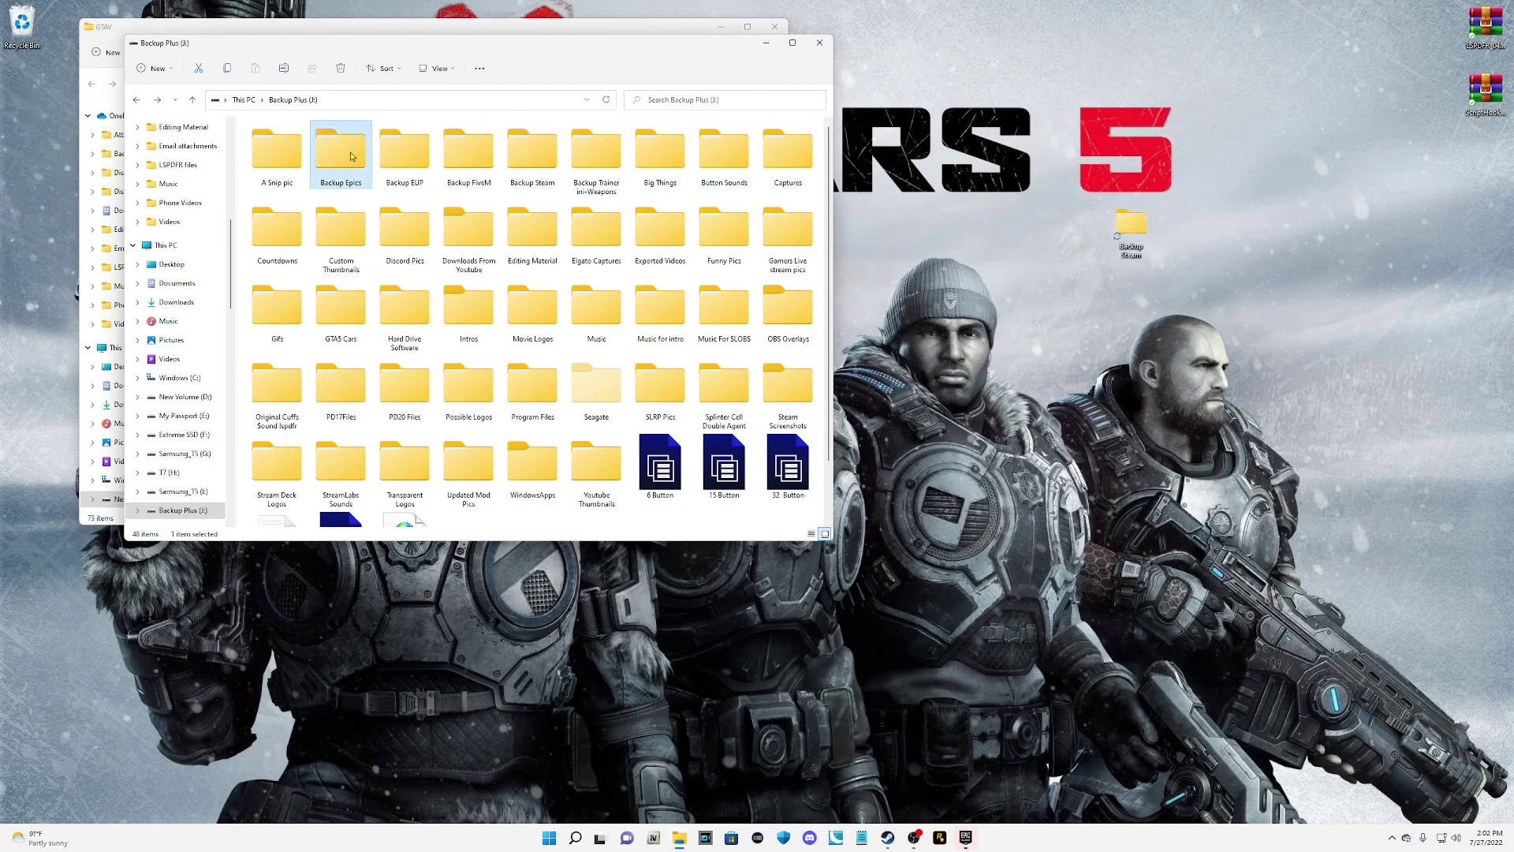
{"action": "left_click_drag", "start_coordinate": [352, 157], "coordinate": [1263, 221]}
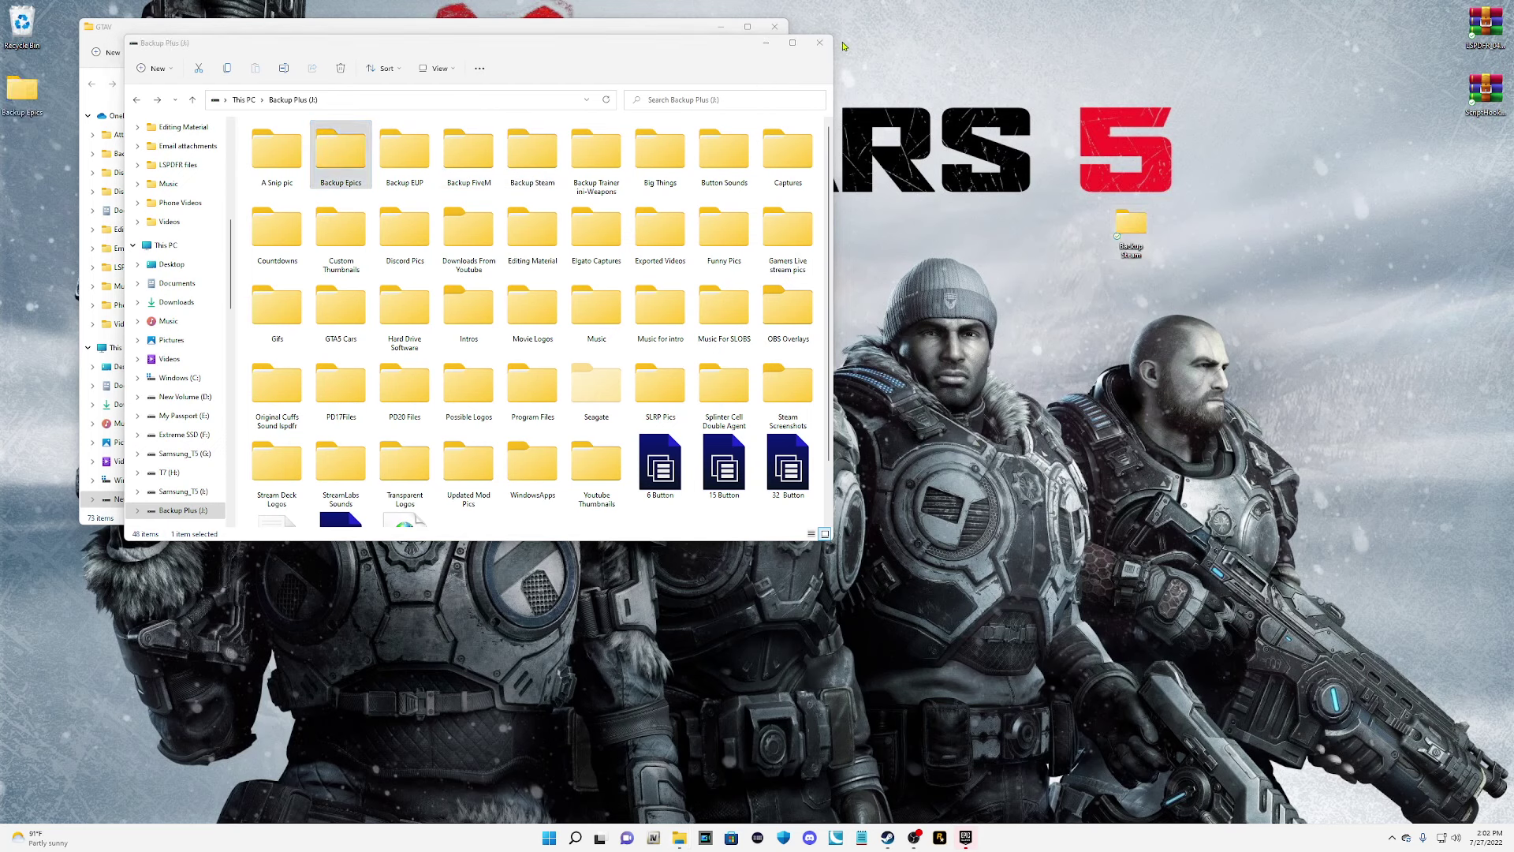
{"action": "left_click", "coordinate": [822, 45]}
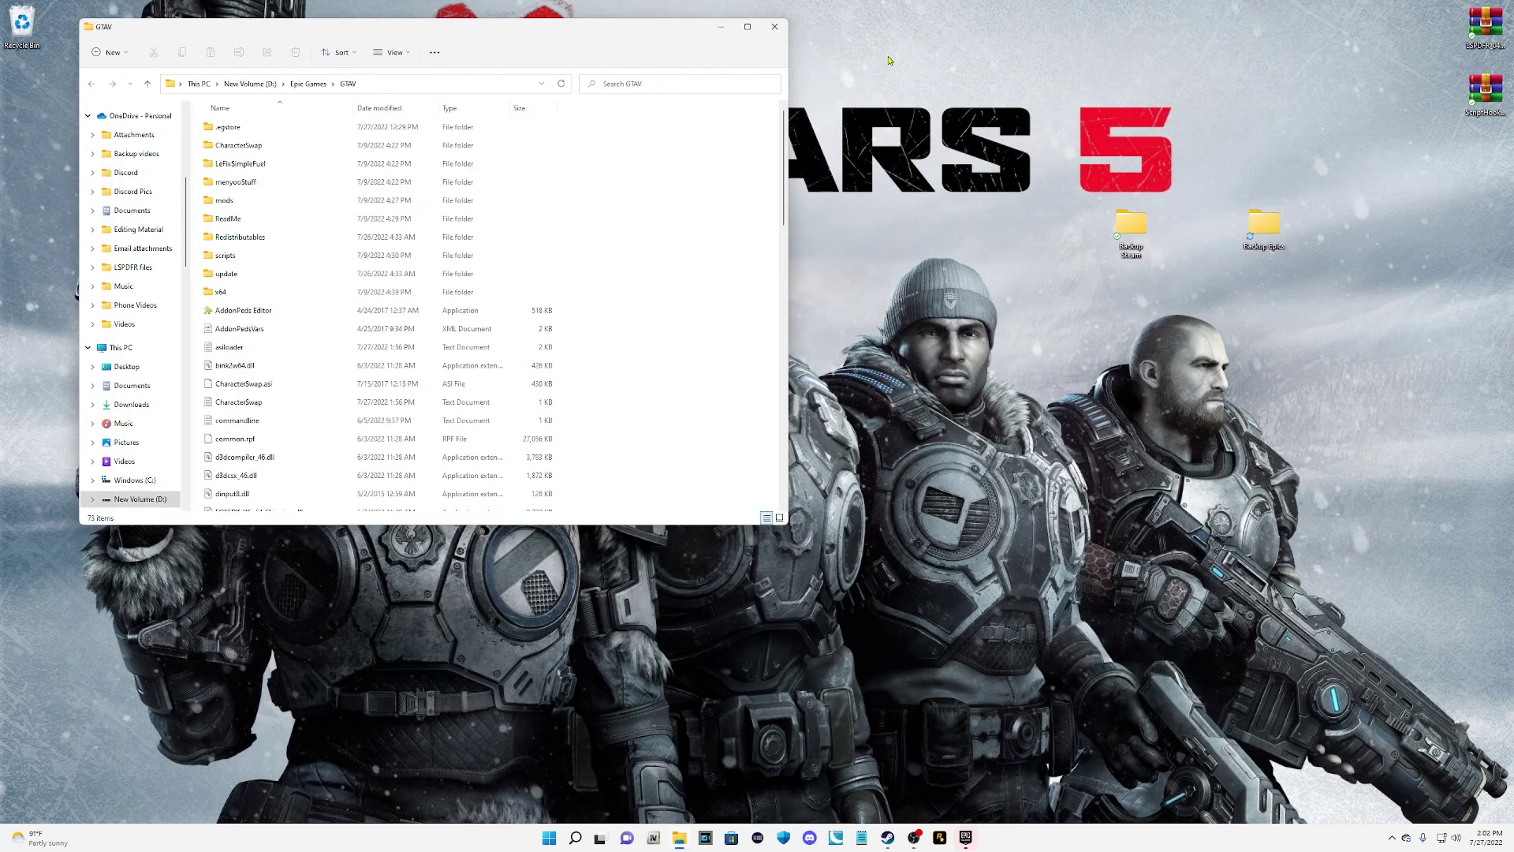
{"action": "left_click_drag", "start_coordinate": [1142, 250], "coordinate": [1472, 210]}
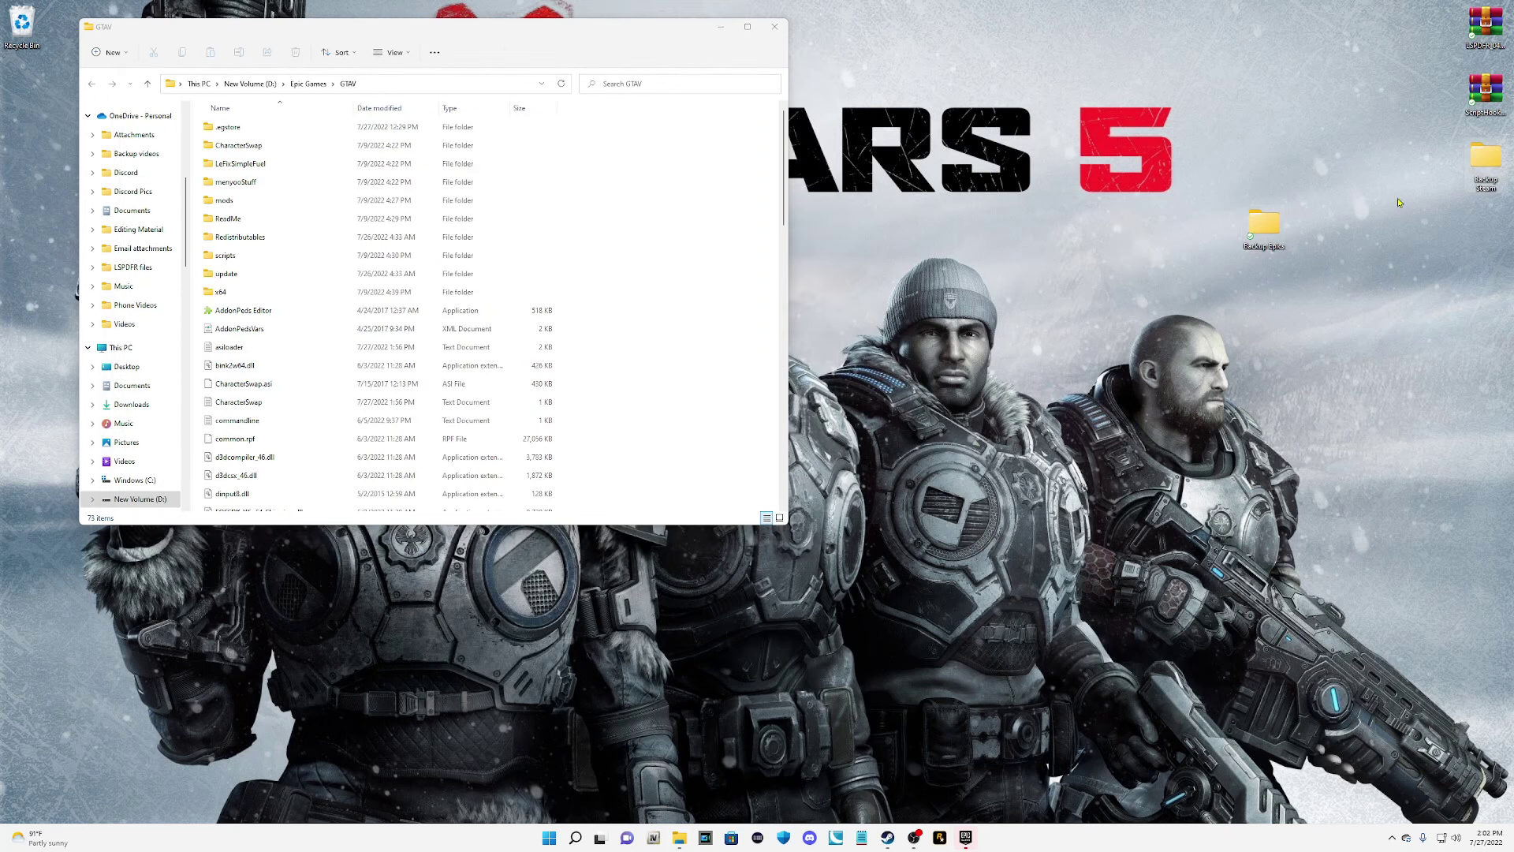
{"action": "left_click_drag", "start_coordinate": [1286, 235], "coordinate": [1482, 225]}
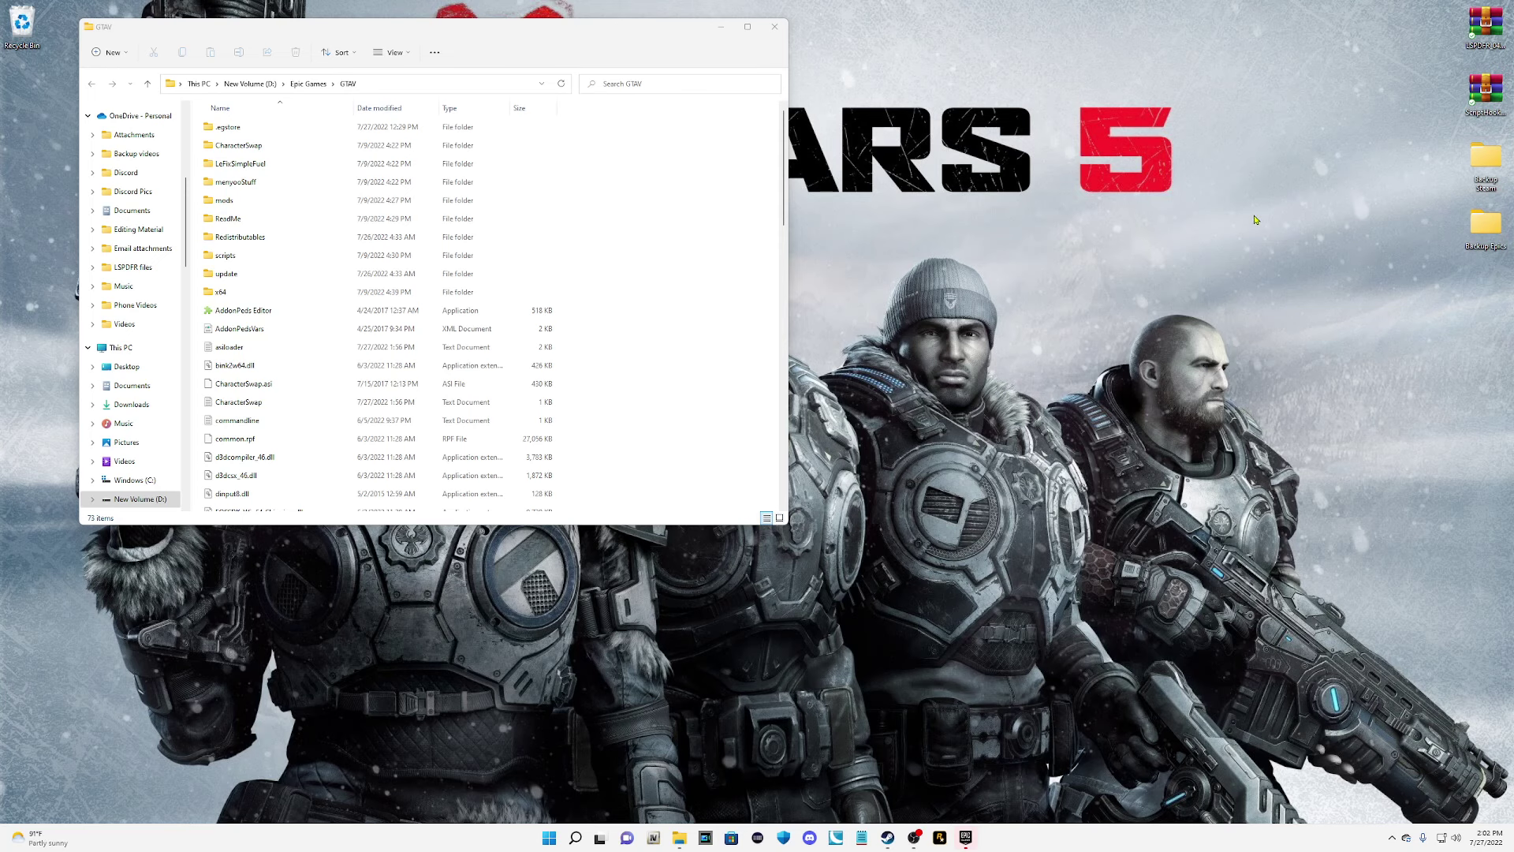
Open the ScriptHookV_1.0.2628.2 archive from the desktop and go into its bin folder.
{"action": "left_click", "coordinate": [1485, 90]}
{"action": "double_click", "coordinate": [1476, 92]}
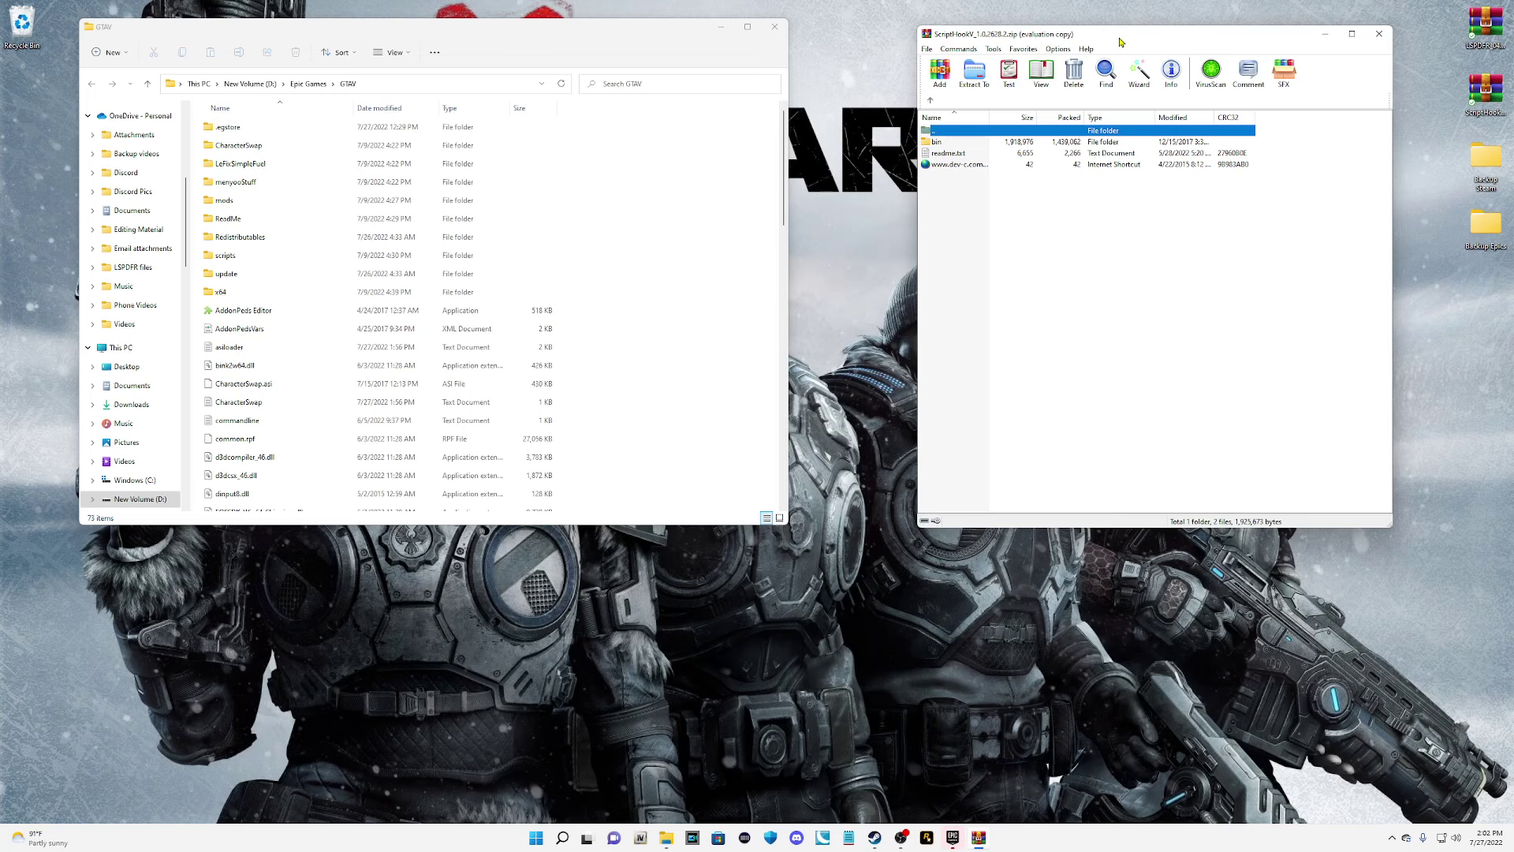
{"action": "left_click", "coordinate": [1217, 290]}
{"action": "double_click", "coordinate": [937, 141]}
Copy dinput8.dll and ScriptHookV.dll, without NativeTrainer.asi, from the archive into the GTAV folder, and close the archive.
{"action": "left_click_drag", "start_coordinate": [1211, 272], "coordinate": [964, 145]}
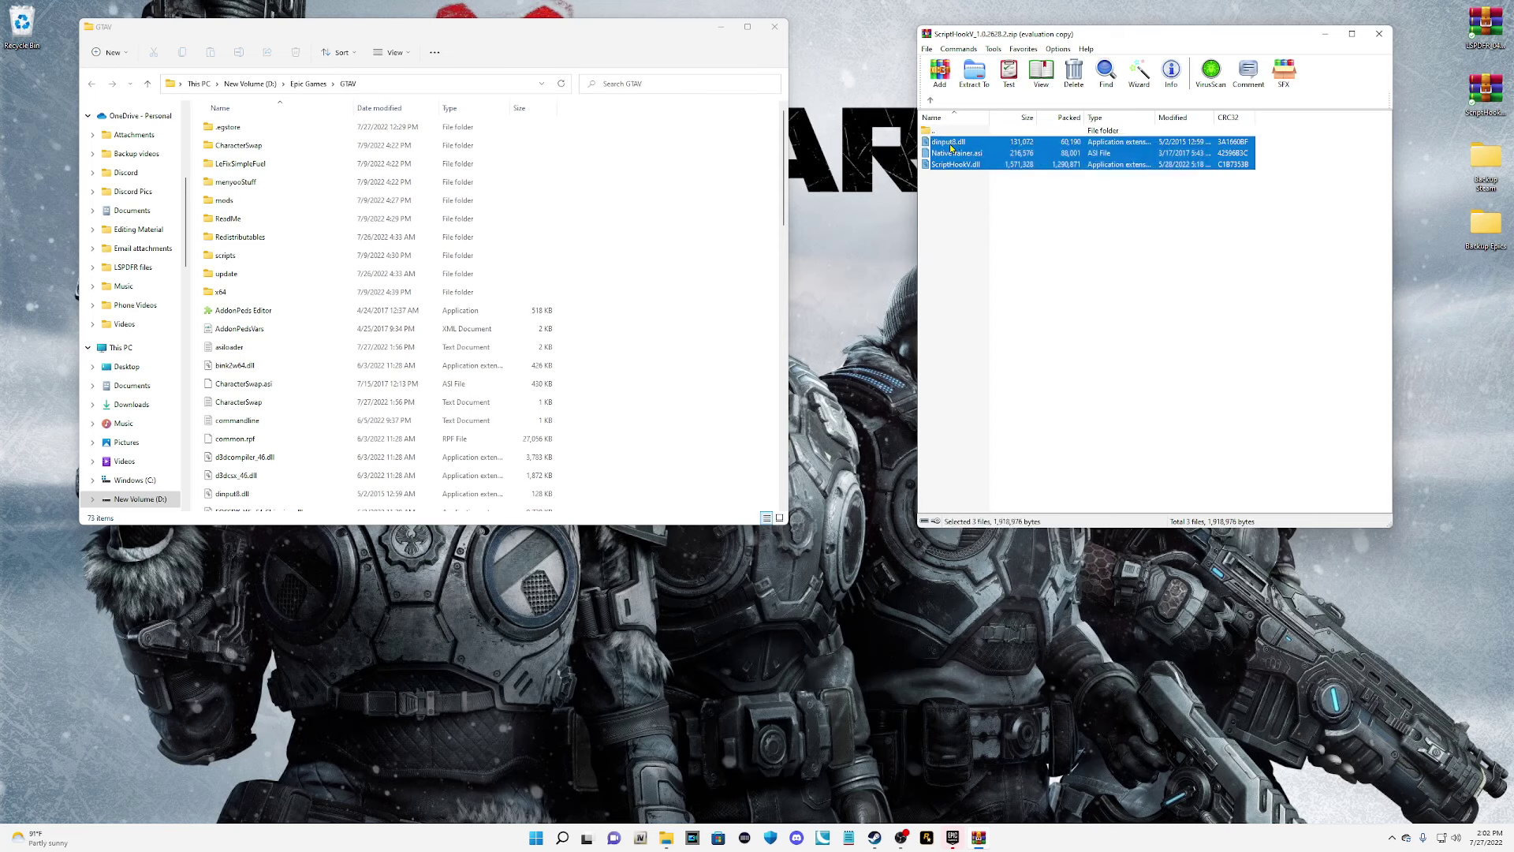
{"action": "left_click", "coordinate": [946, 153], "text": "ctrl"}
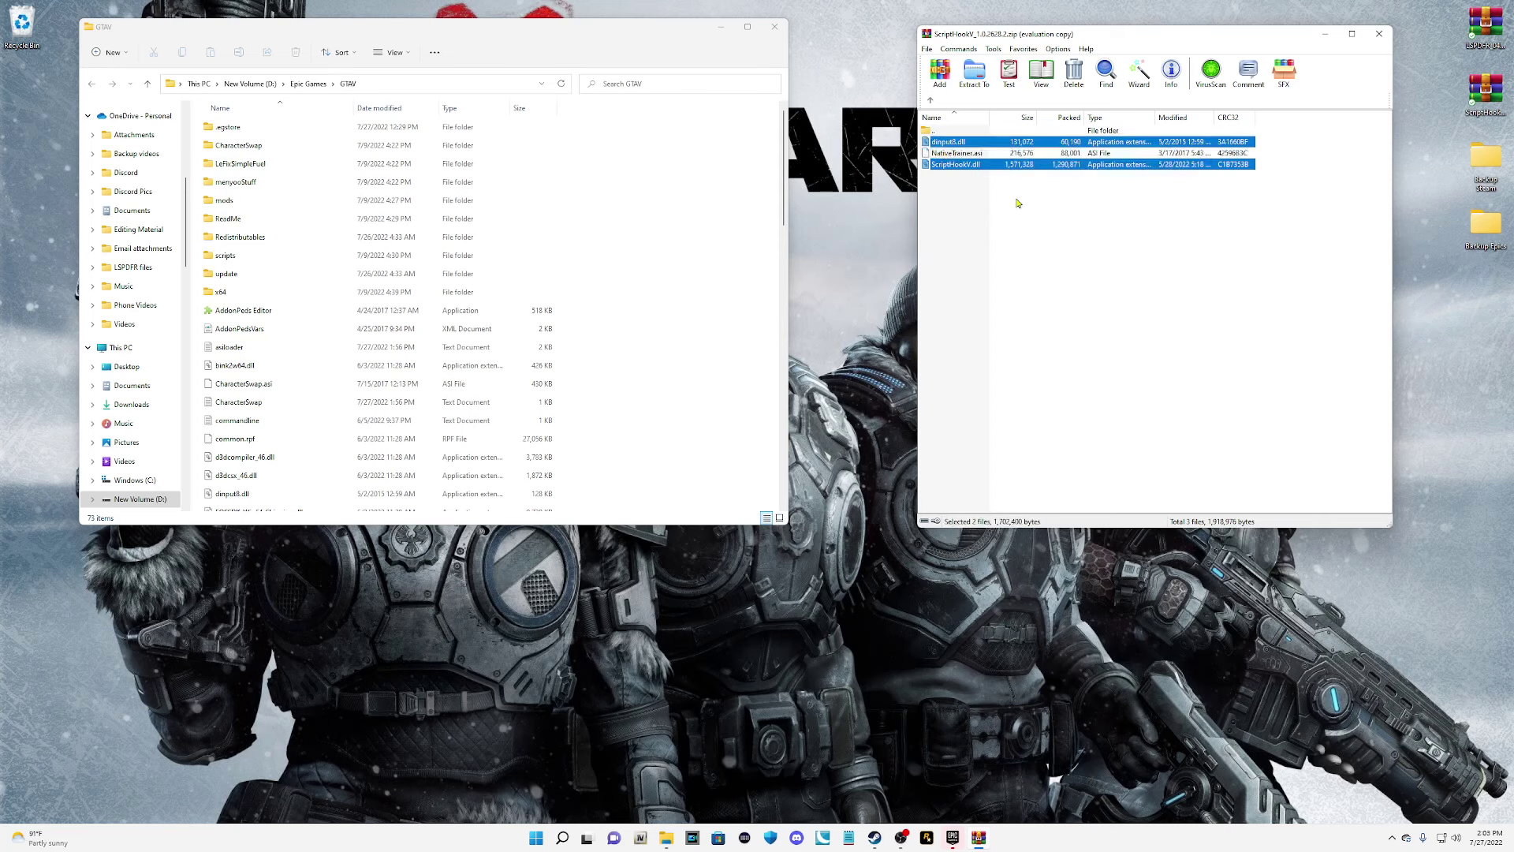
{"action": "left_click_drag", "start_coordinate": [951, 189], "coordinate": [750, 407]}
{"action": "left_click", "coordinate": [691, 321]}
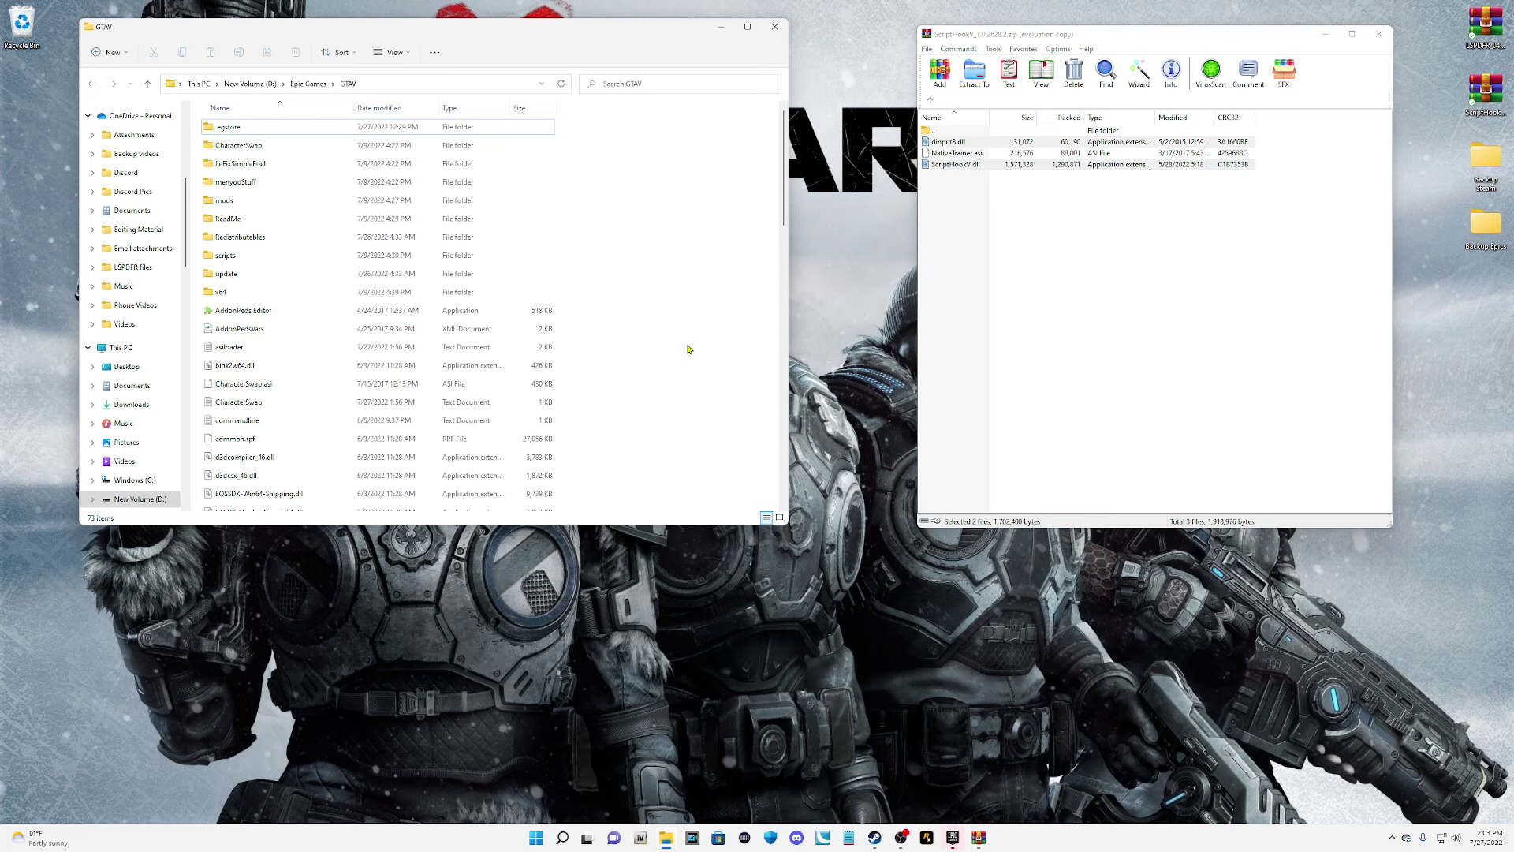
{"action": "scroll", "coordinate": [686, 348], "scroll_direction": "down", "scroll_amount": 5}
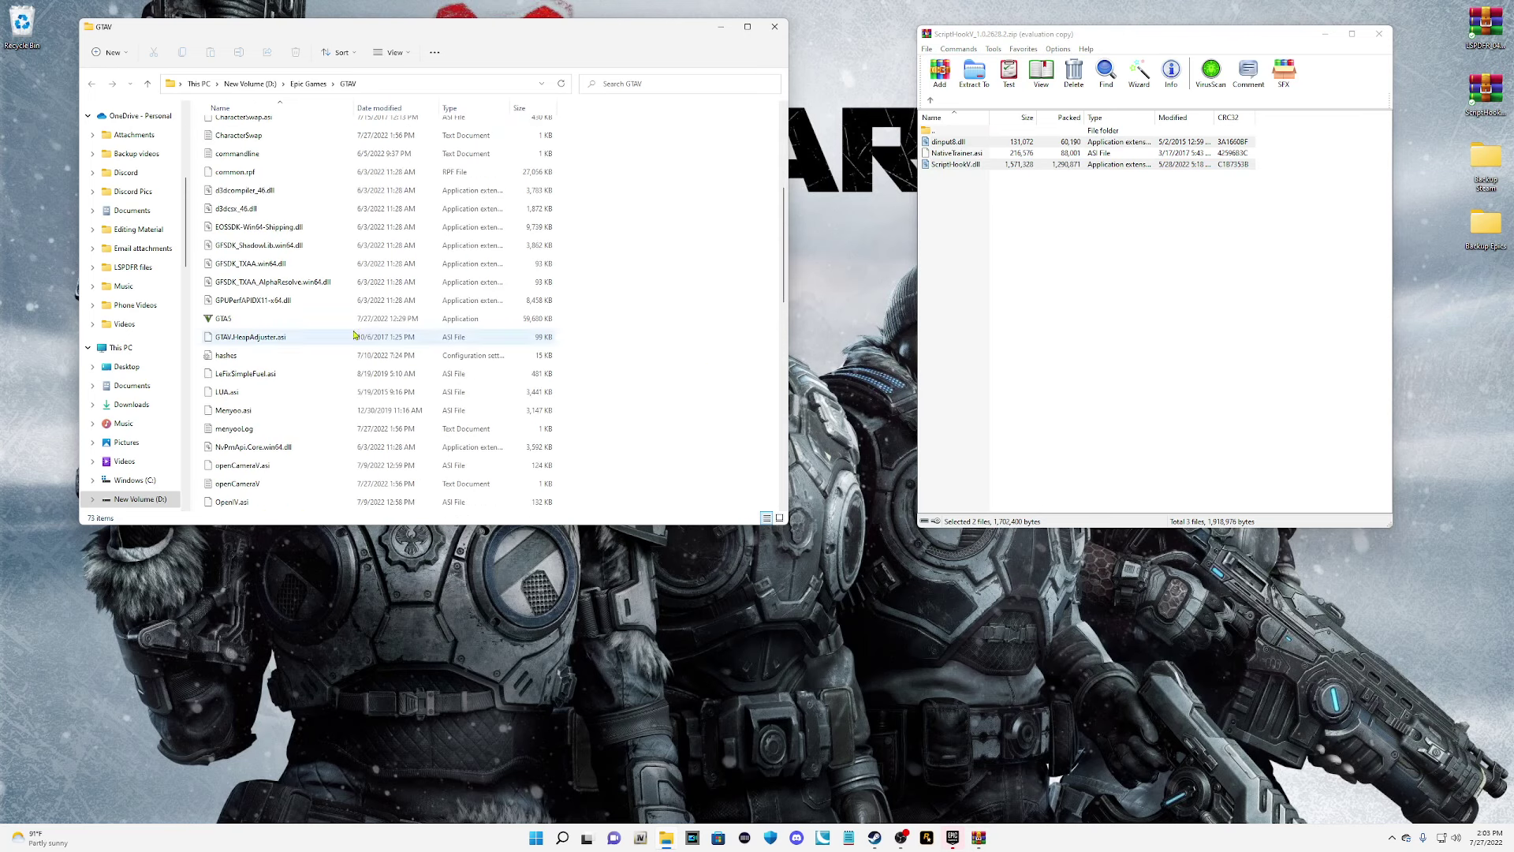
{"action": "mouse_move", "coordinate": [220, 326]}
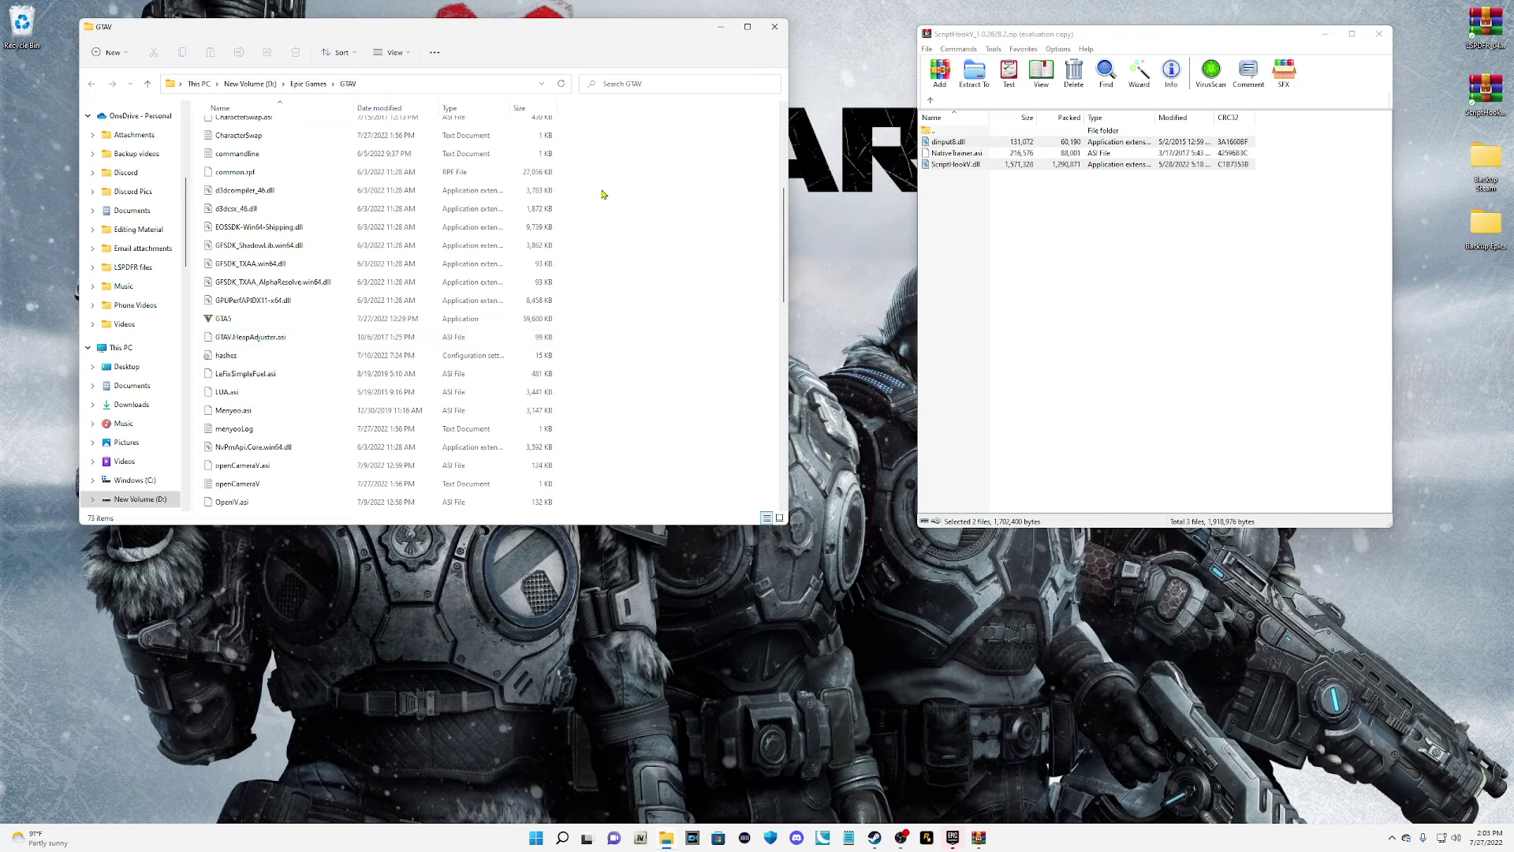
{"action": "left_click", "coordinate": [1186, 314]}
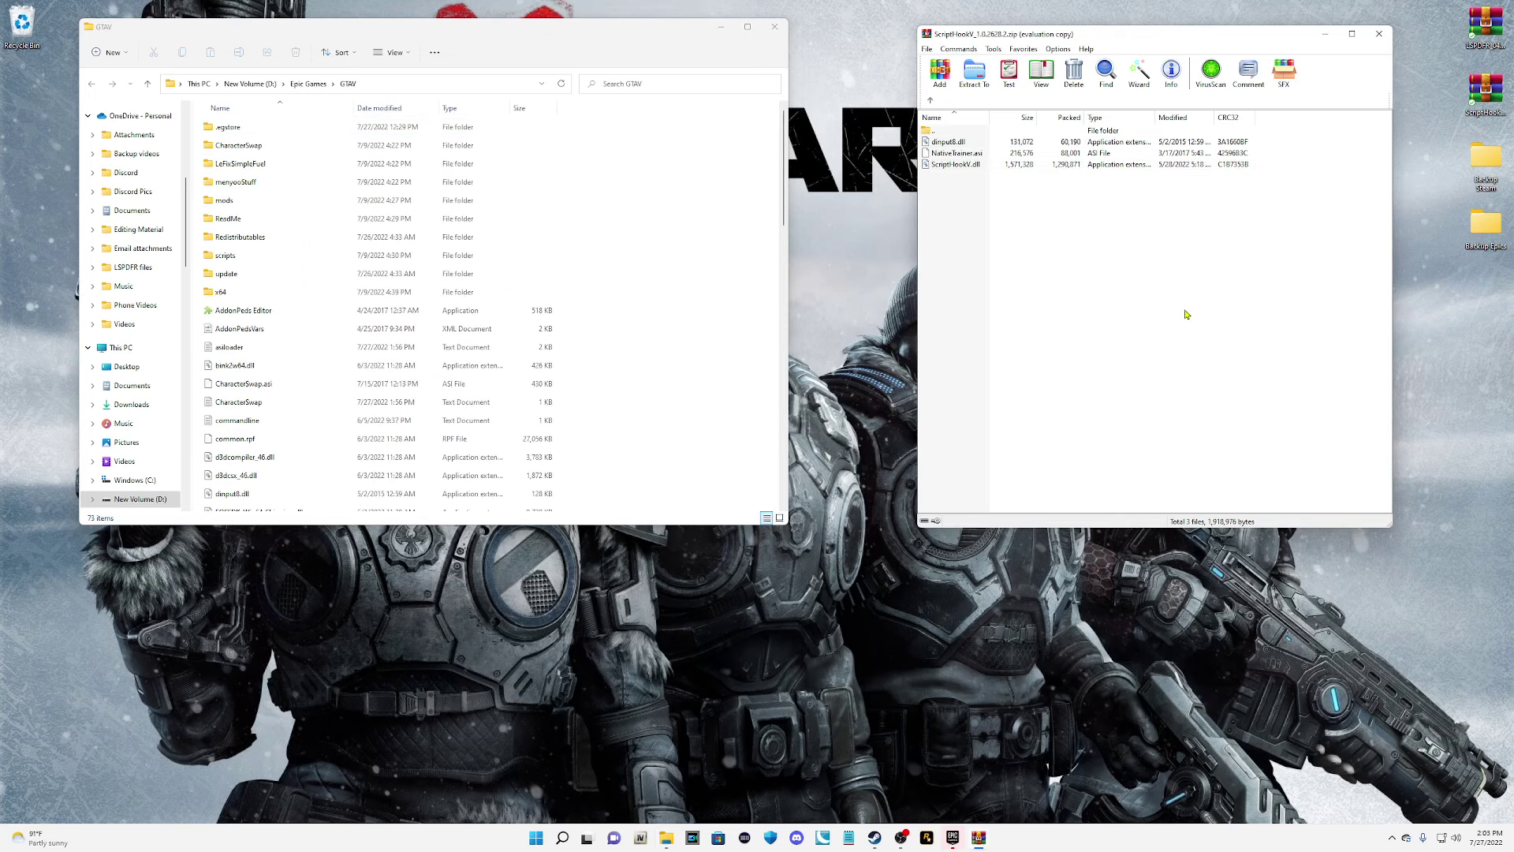
{"action": "left_click", "coordinate": [1379, 33]}
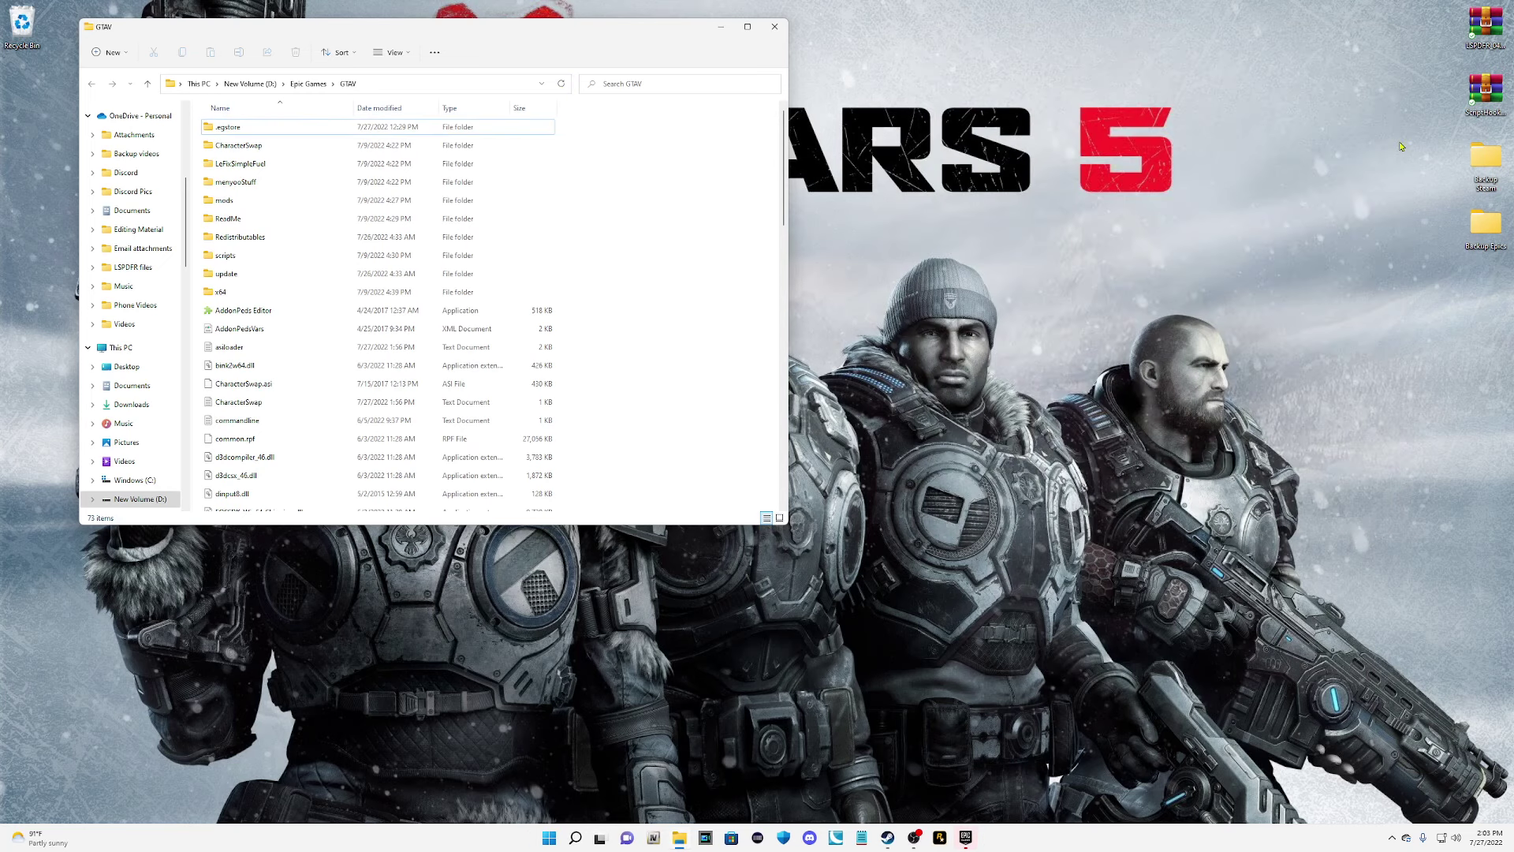
Open Backup Epics beside the GTAV folder and copy its GTA5 and PlayGTAV applications into GTAV, replacing the existing files.
{"action": "double_click", "coordinate": [1480, 234]}
{"action": "left_click_drag", "start_coordinate": [548, 51], "coordinate": [1246, 57]}
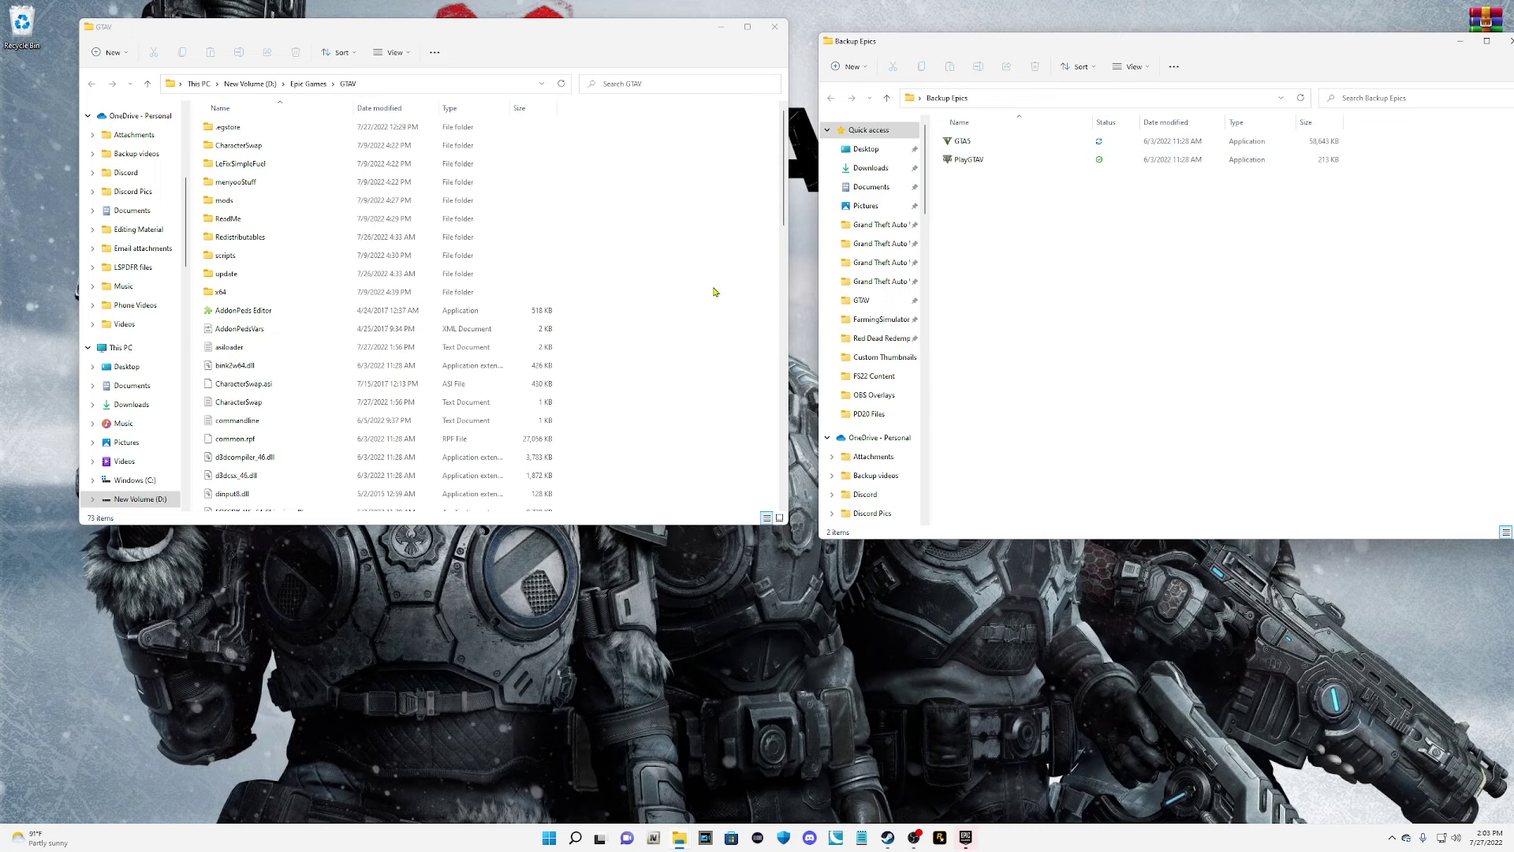
{"action": "left_click_drag", "start_coordinate": [1261, 335], "coordinate": [706, 447]}
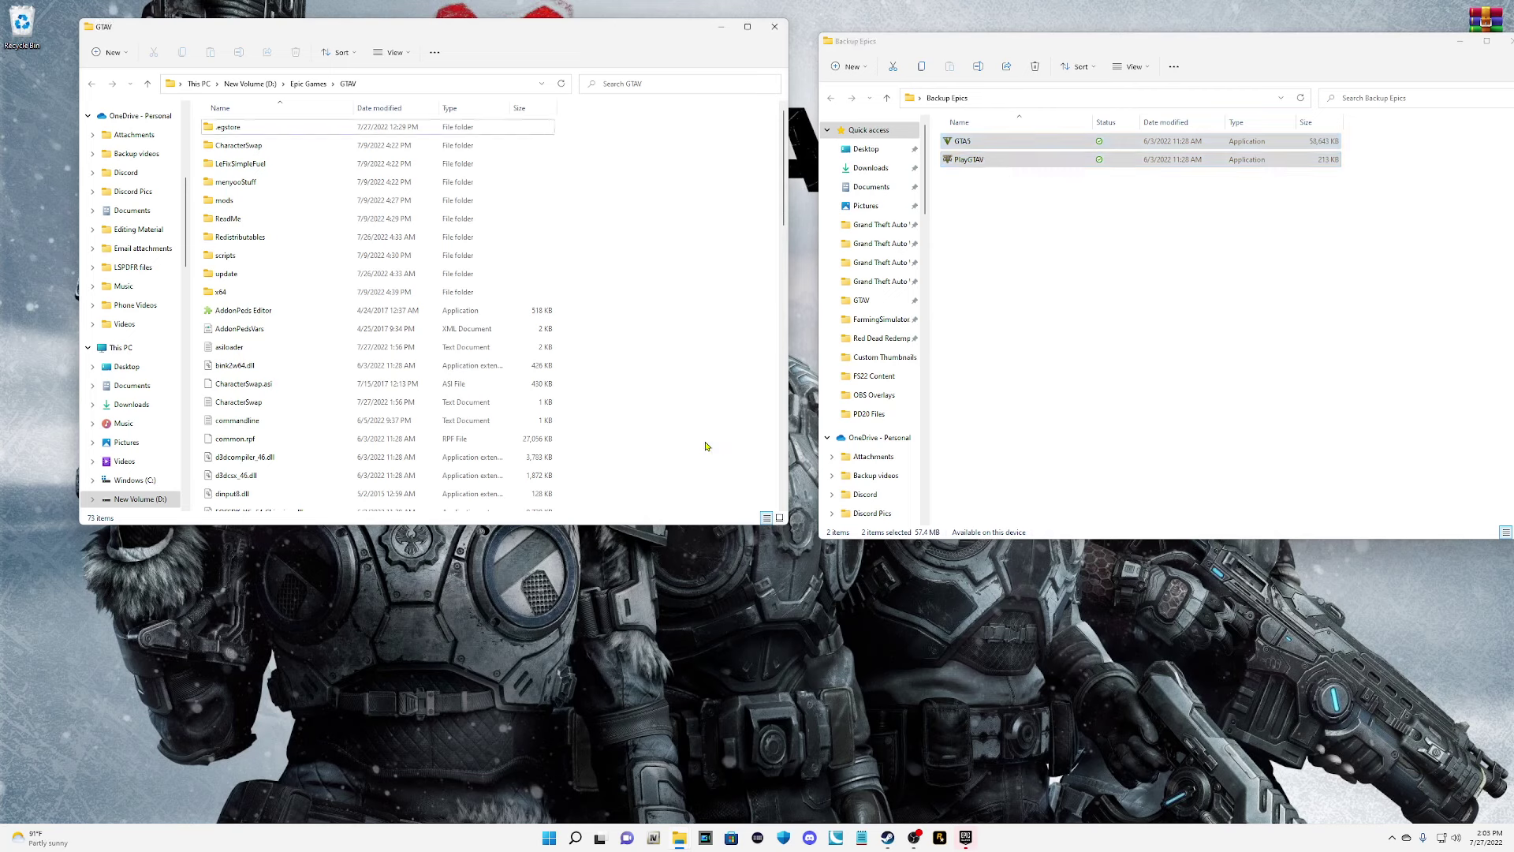
{"action": "left_click", "coordinate": [720, 323]}
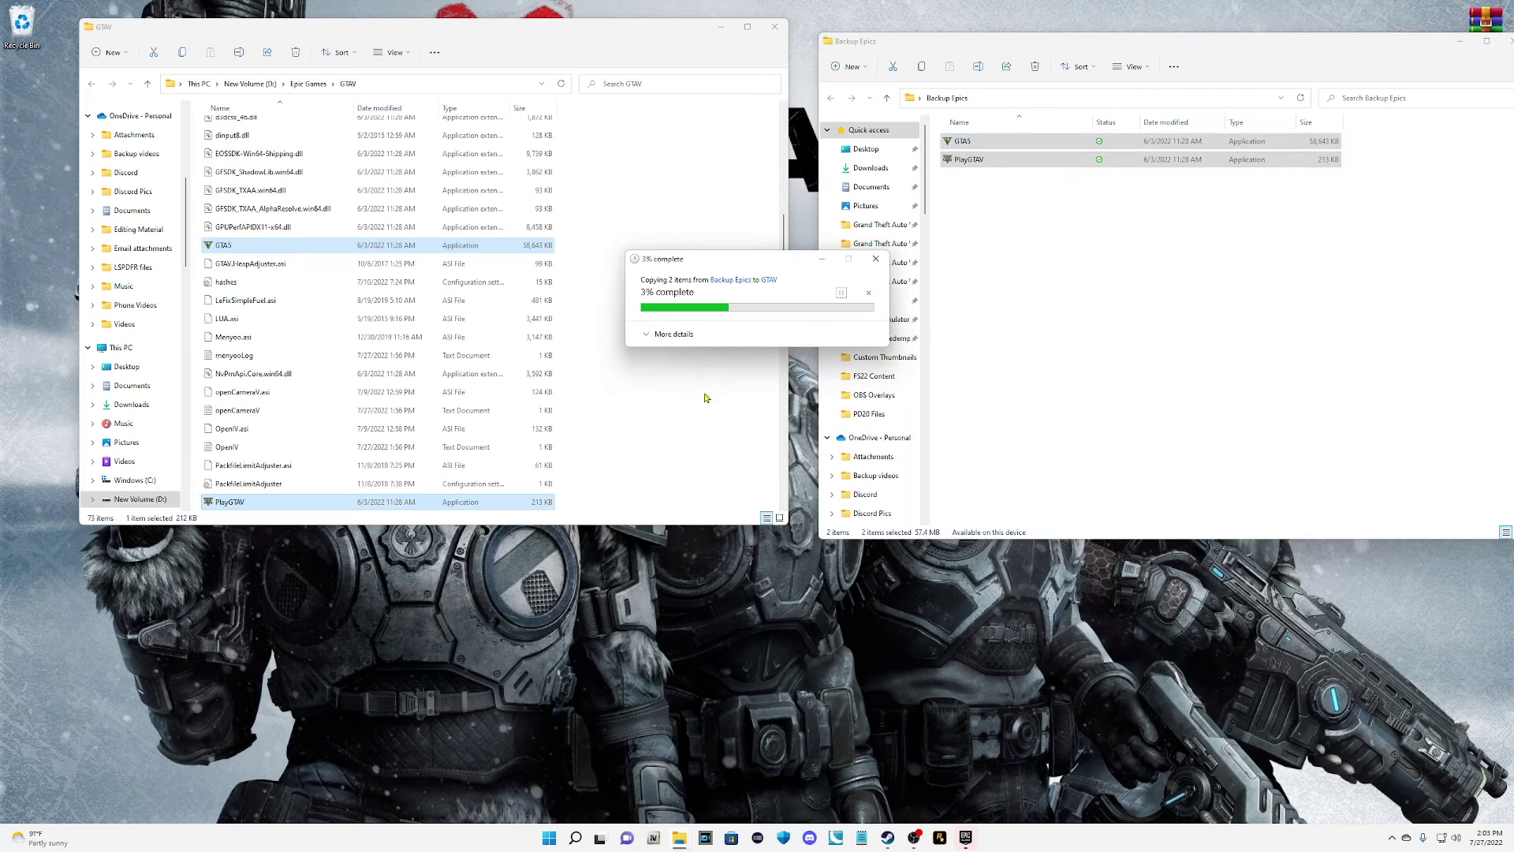
{"action": "left_click", "coordinate": [667, 372]}
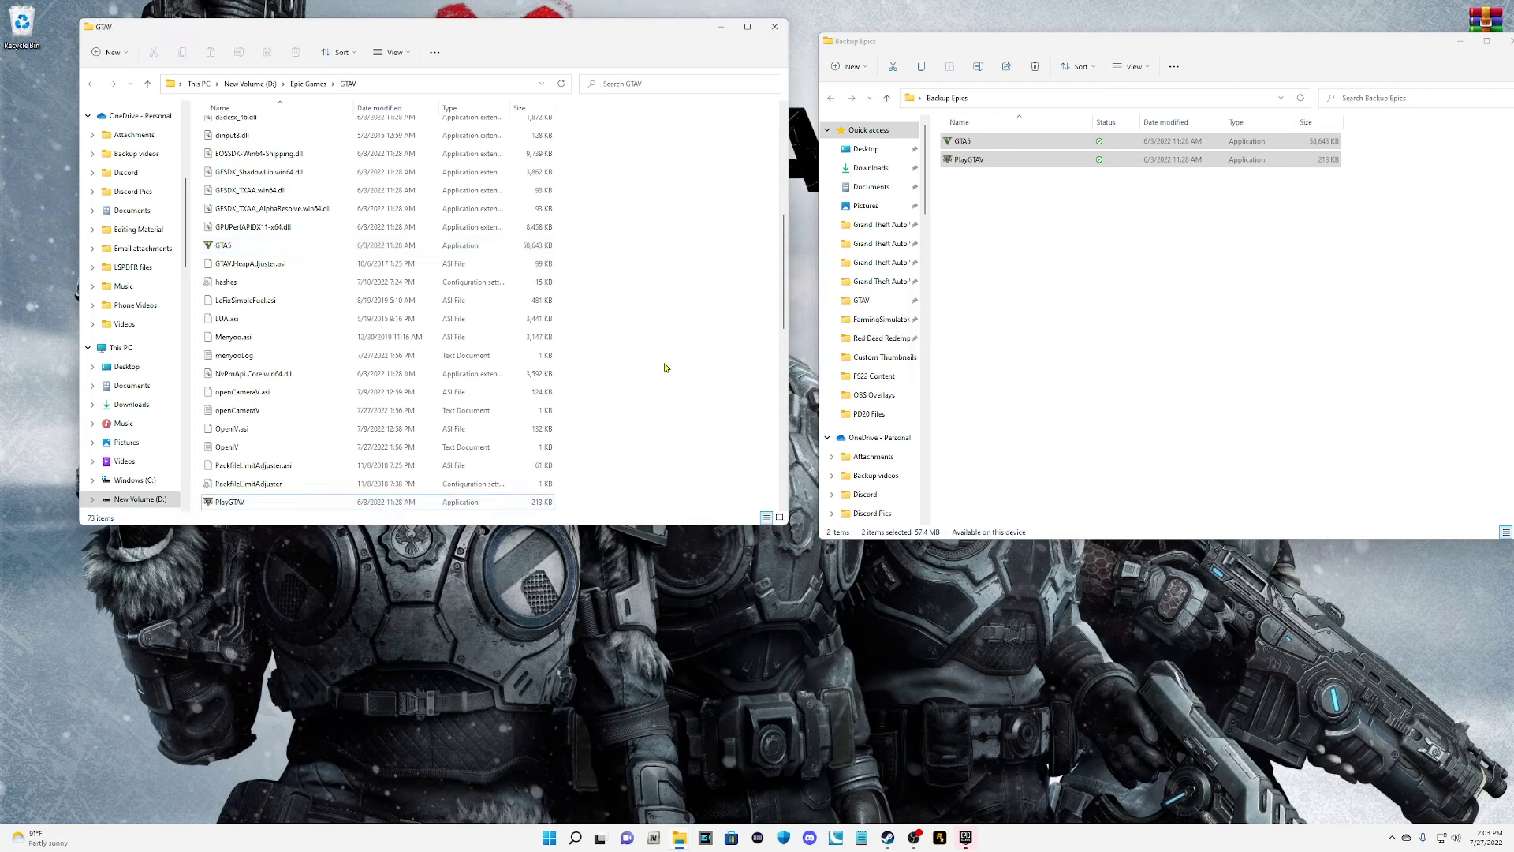
Refresh the GTAV folder, check the file version of its GTA5 application, and close both folder windows.
{"action": "left_click", "coordinate": [561, 83]}
{"action": "scroll", "coordinate": [388, 300], "scroll_direction": "down", "scroll_amount": 5}
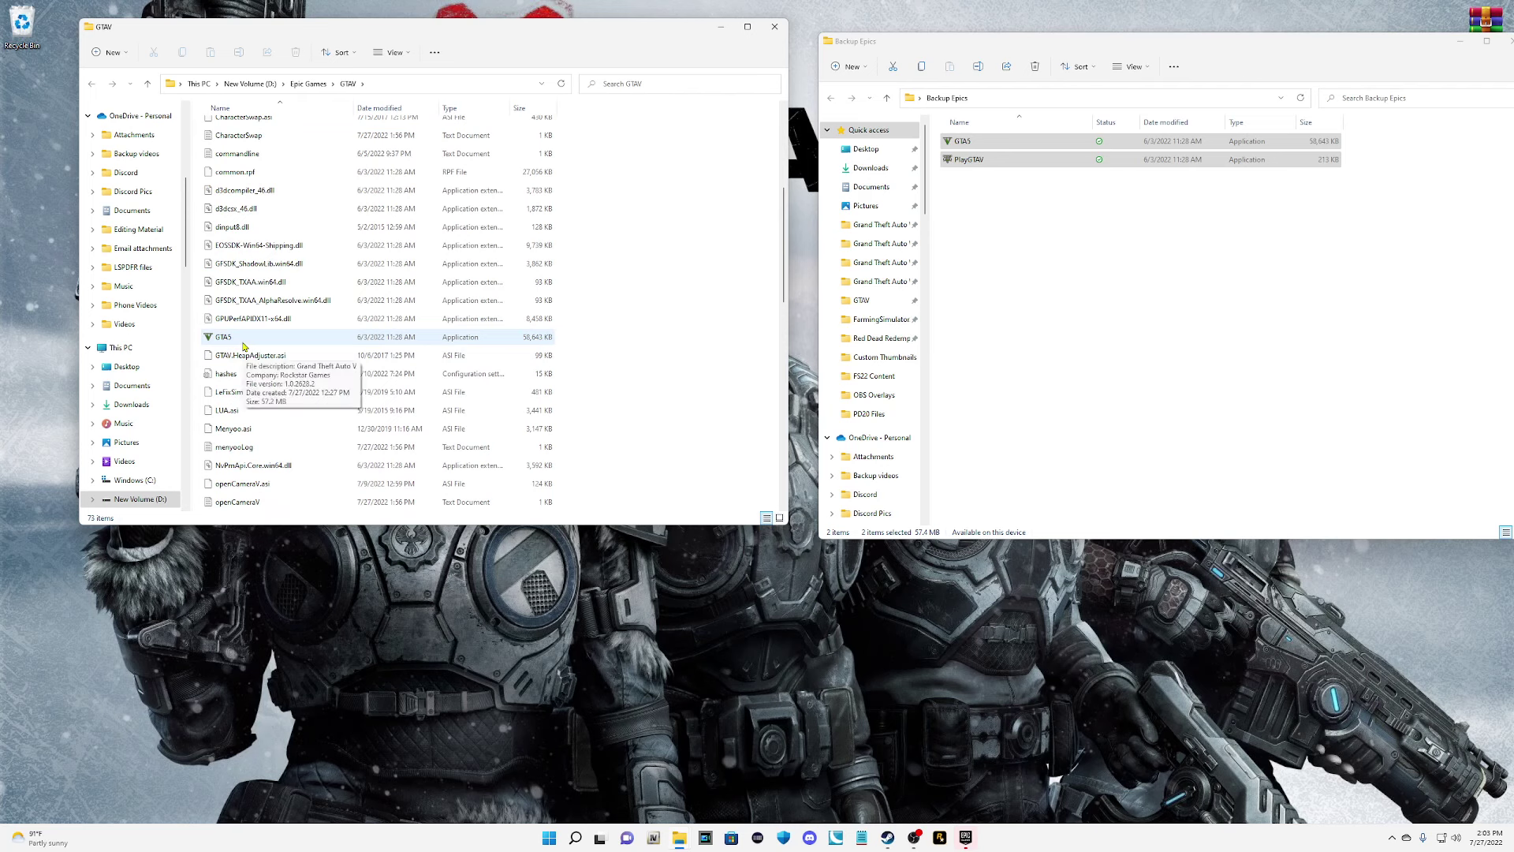
{"action": "left_click", "coordinate": [561, 83]}
{"action": "left_click", "coordinate": [1182, 318]}
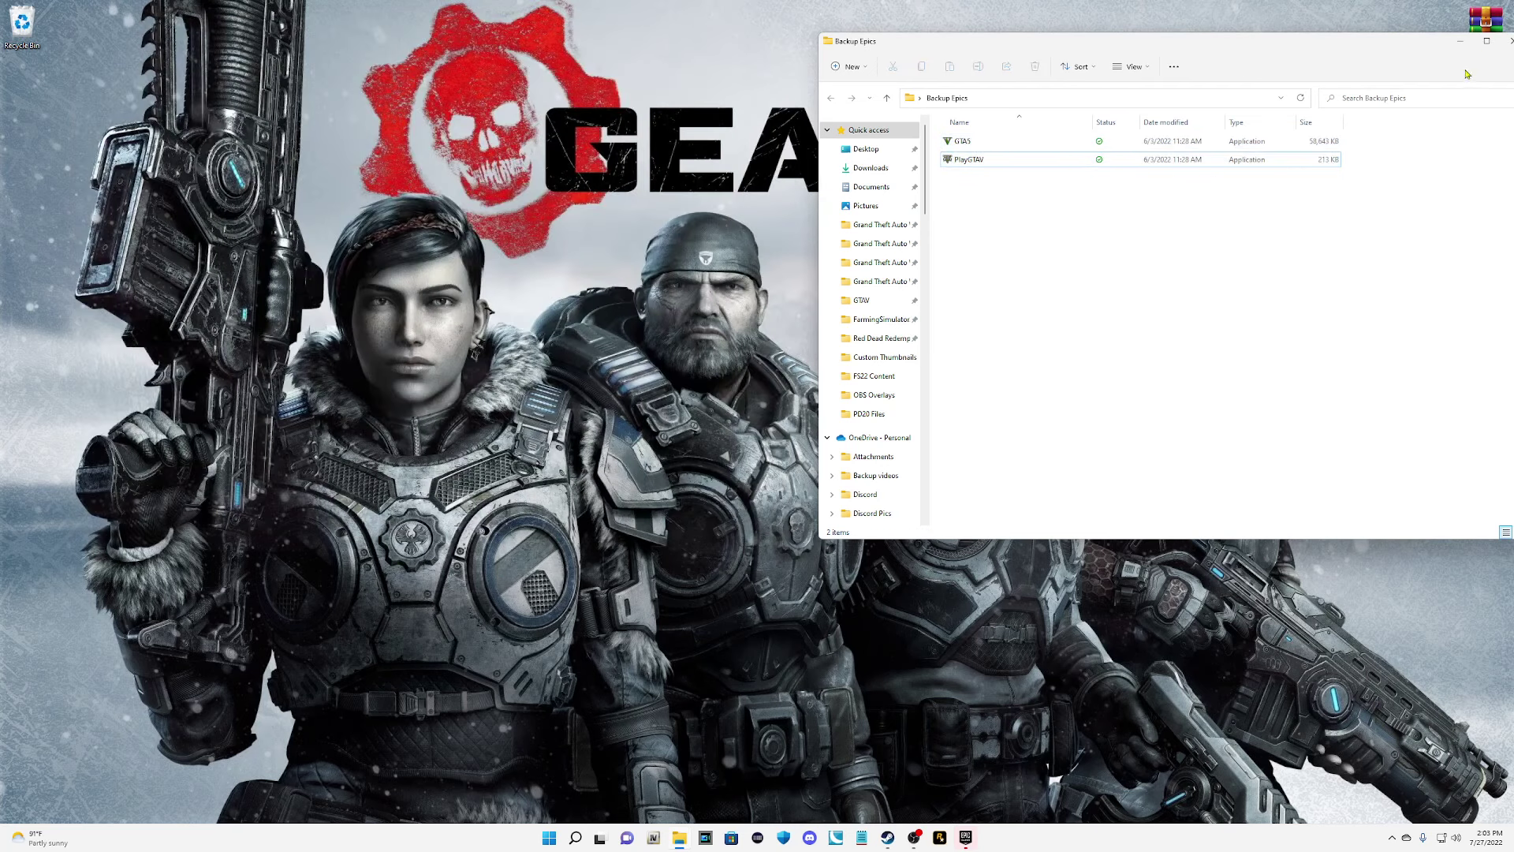
{"action": "left_click", "coordinate": [1506, 41]}
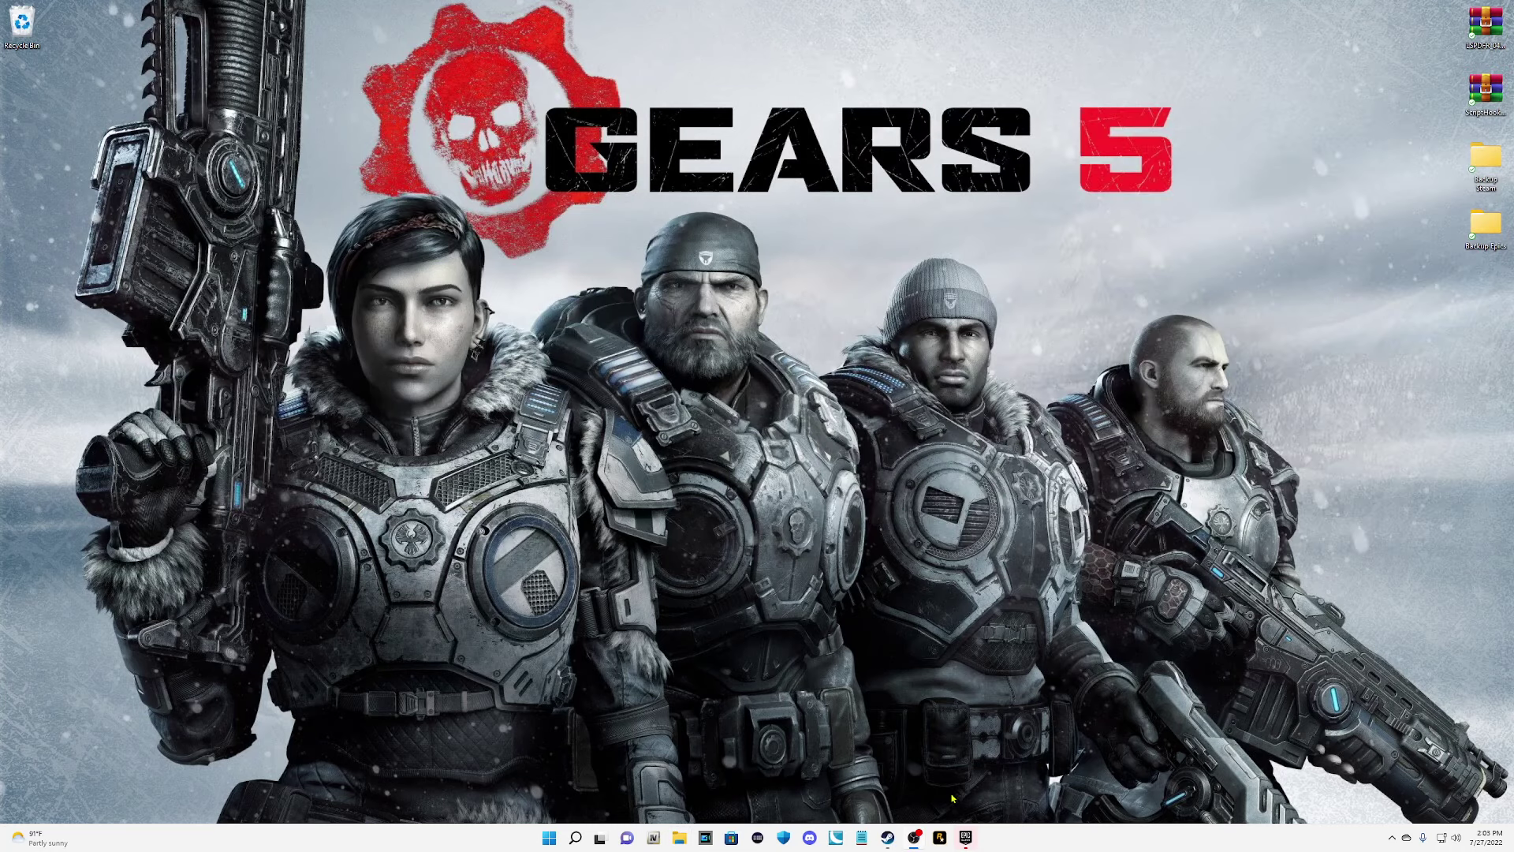
{"action": "left_click", "coordinate": [959, 840]}
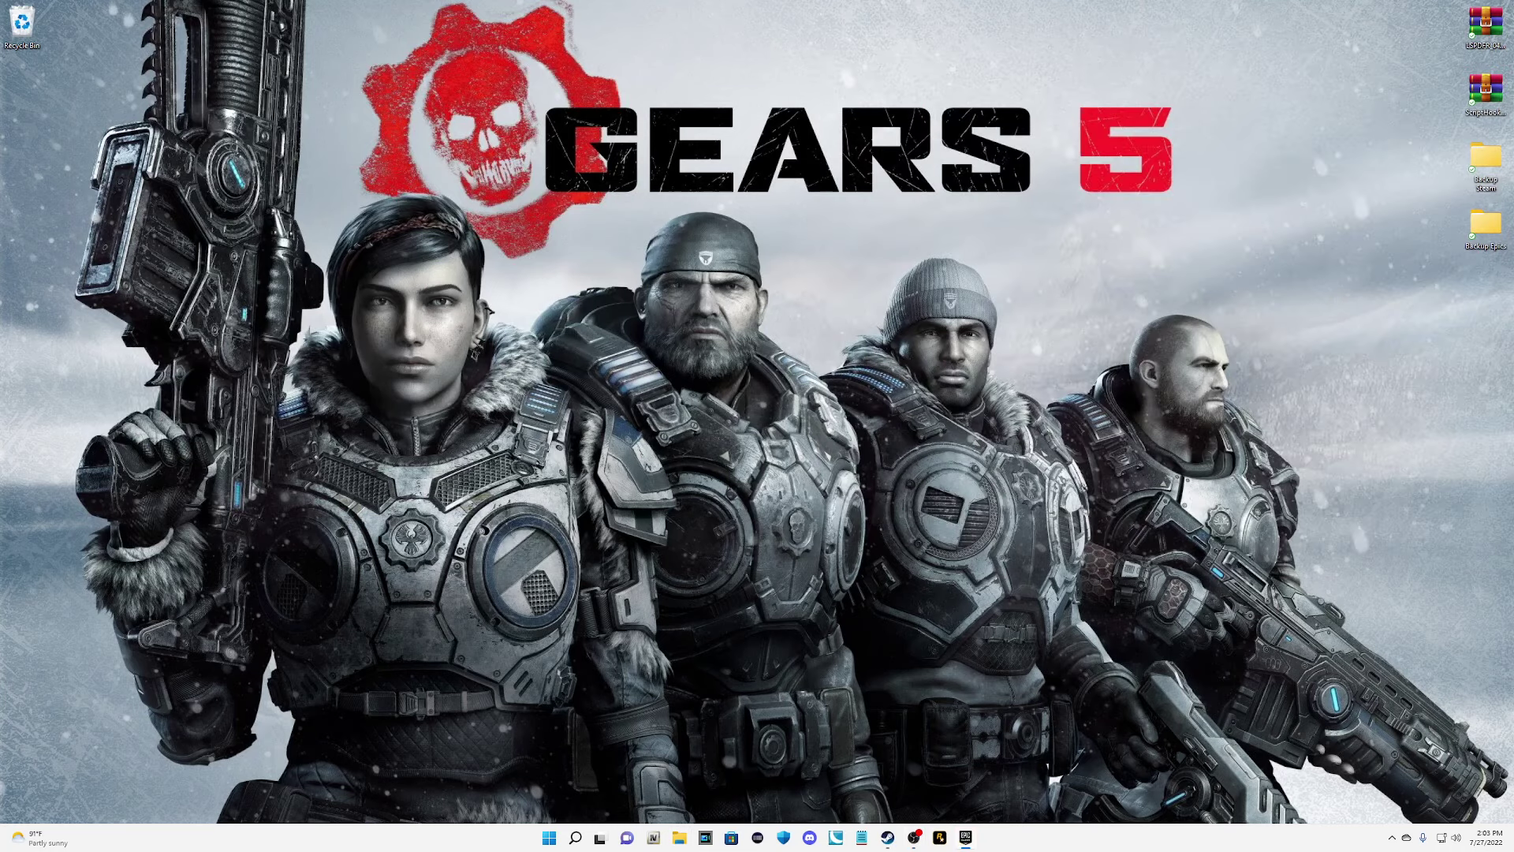
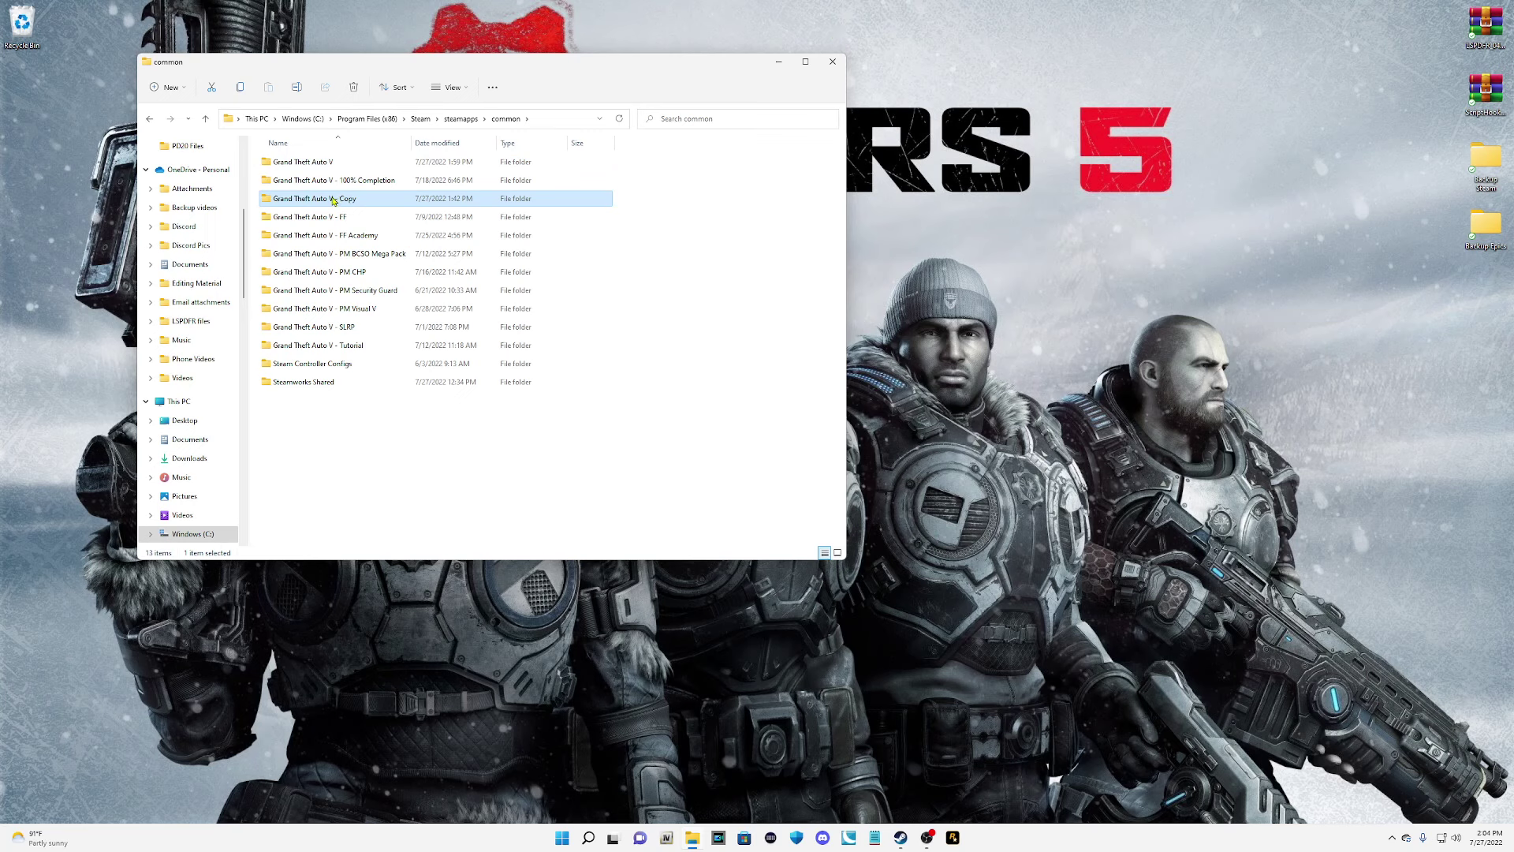
Examine the GTA5 application in the Grand Theft Auto V - Copy folder and return to the common folder.
{"action": "scroll", "coordinate": [659, 315], "scroll_direction": "down", "scroll_amount": 5}
{"action": "scroll", "coordinate": [655, 340], "scroll_direction": "down", "scroll_amount": 6}
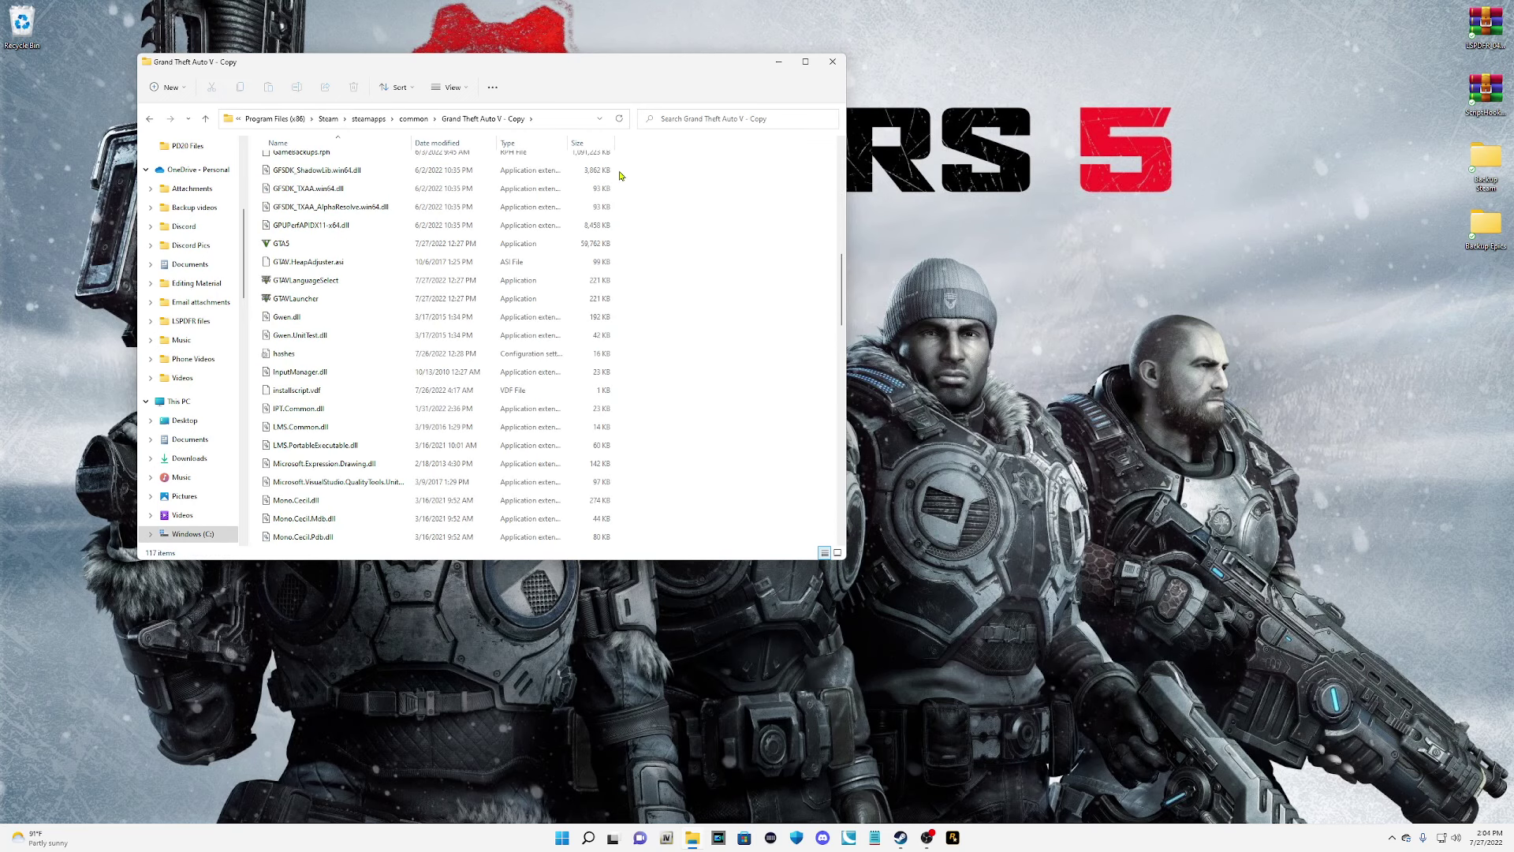
{"action": "mouse_move", "coordinate": [279, 249]}
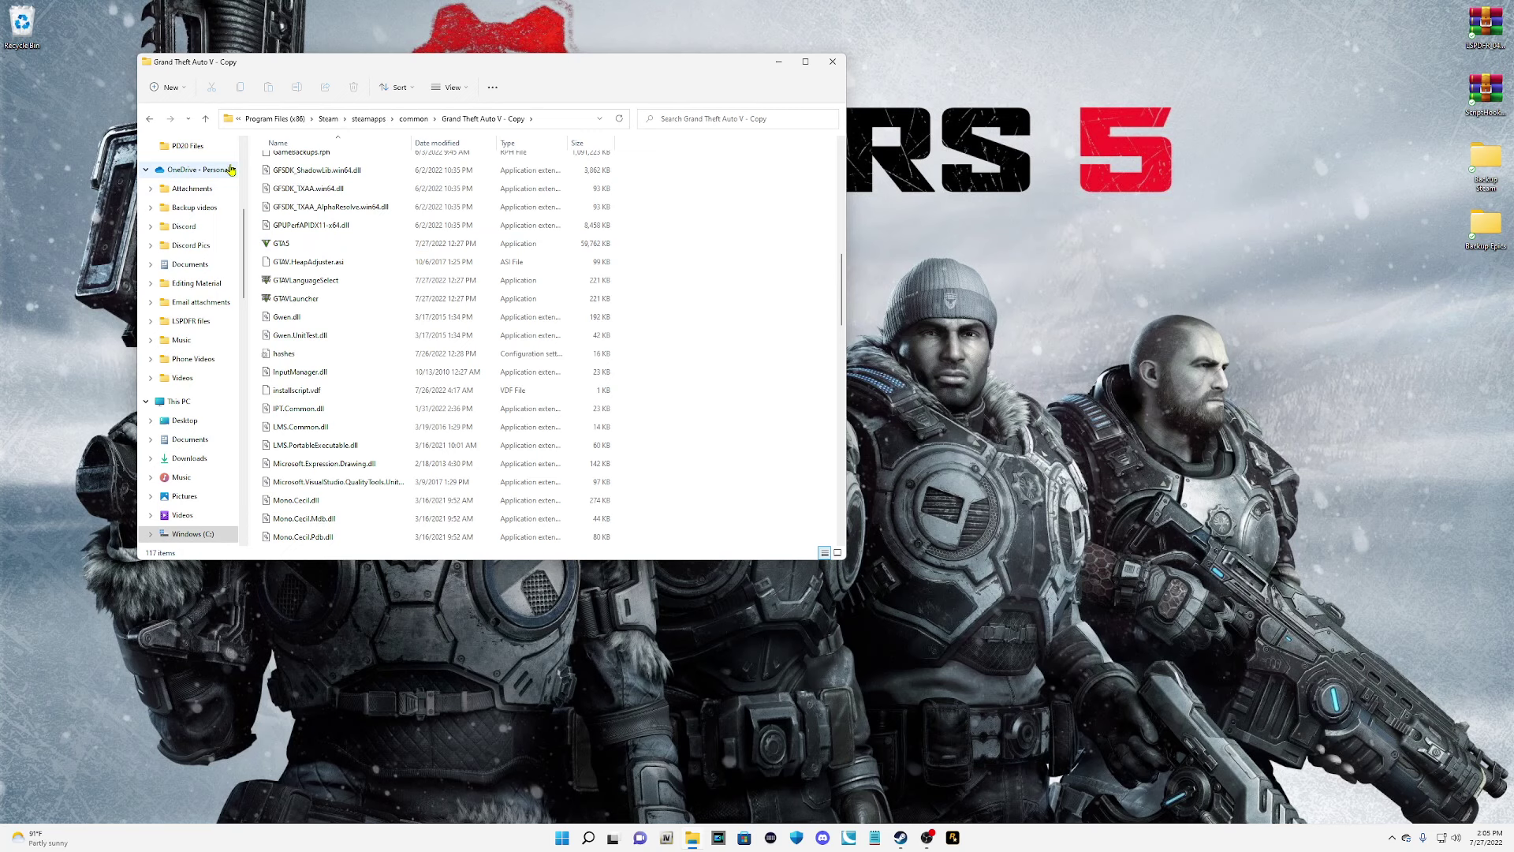
{"action": "left_click", "coordinate": [205, 119]}
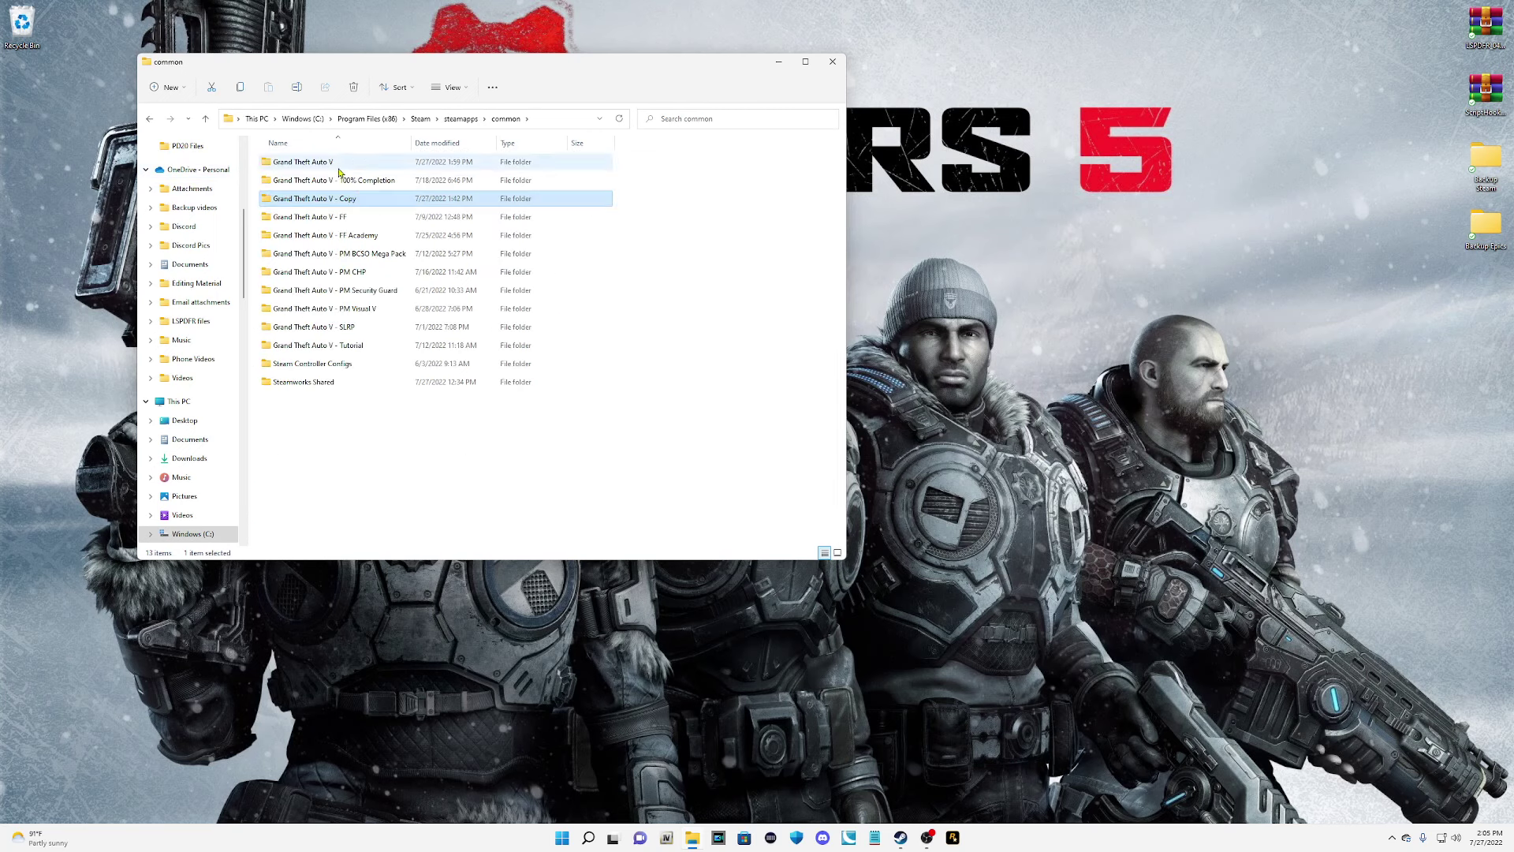
Examine the GTA5 application in the Grand Theft Auto V - FF folder, and return to the desktop.
{"action": "double_click", "coordinate": [315, 217]}
{"action": "scroll", "coordinate": [376, 343], "scroll_direction": "down", "scroll_amount": 2}
{"action": "scroll", "coordinate": [377, 343], "scroll_direction": "down", "scroll_amount": 10}
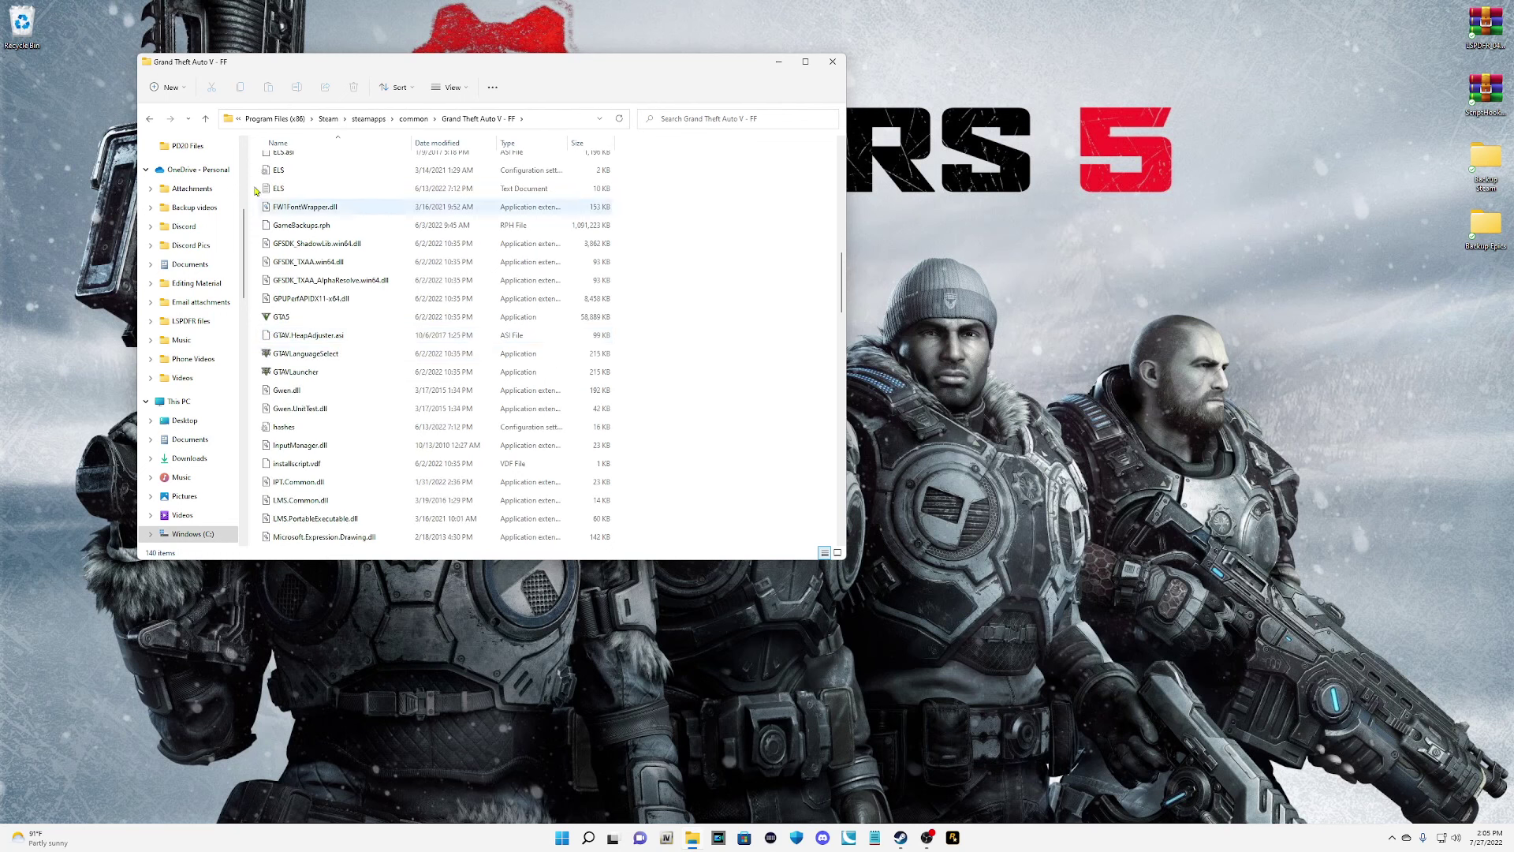
{"action": "left_click", "coordinate": [205, 118]}
{"action": "key", "text": "super+d"}
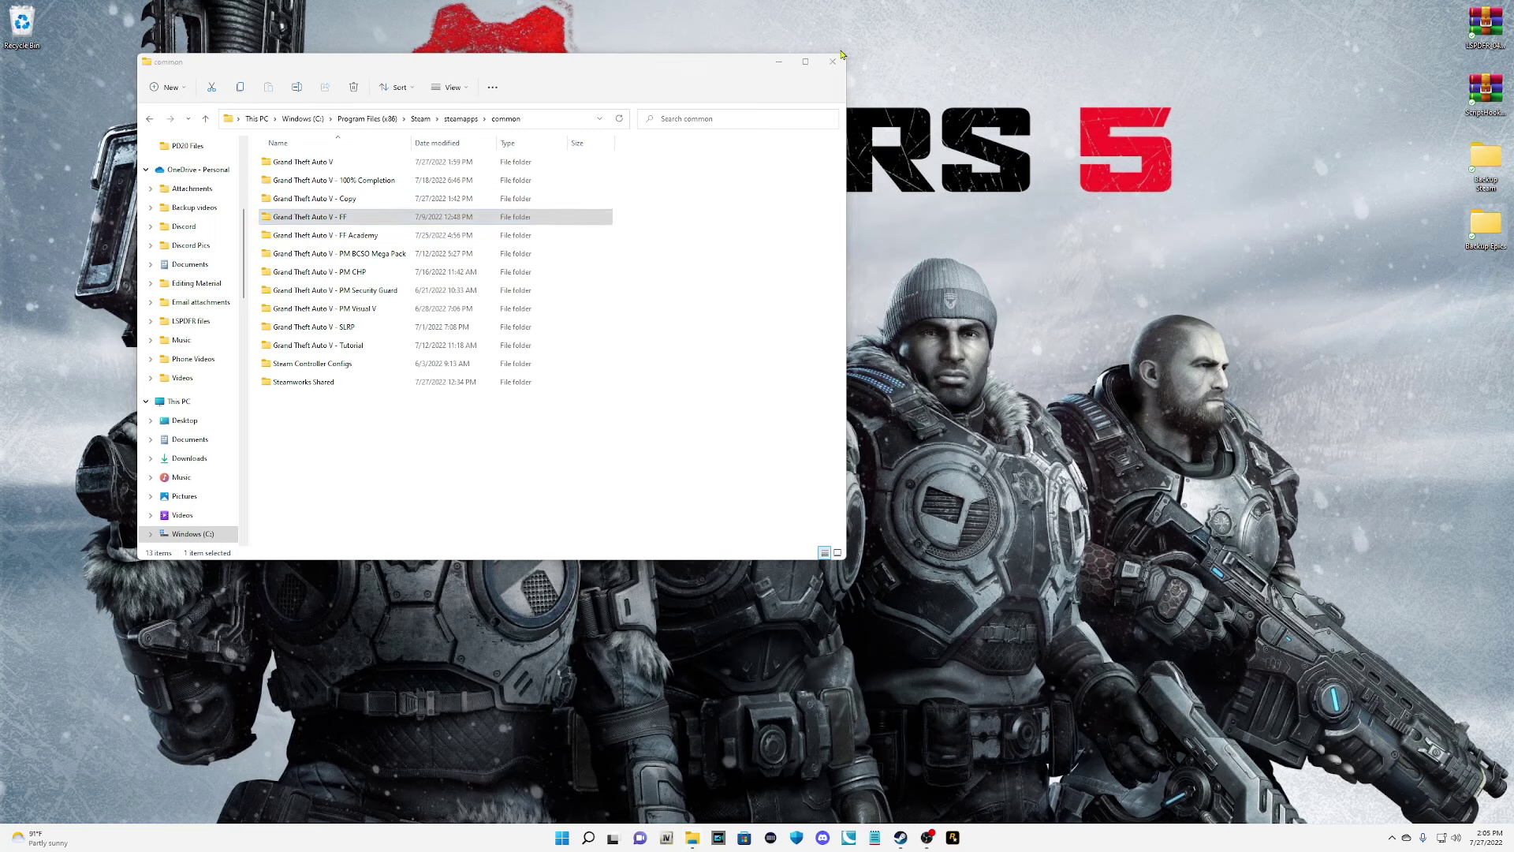
Open the Steam Grand Theft Auto V folder and check the file version of its GTA5 application, refreshing the folder.
{"action": "right_click", "coordinate": [688, 841]}
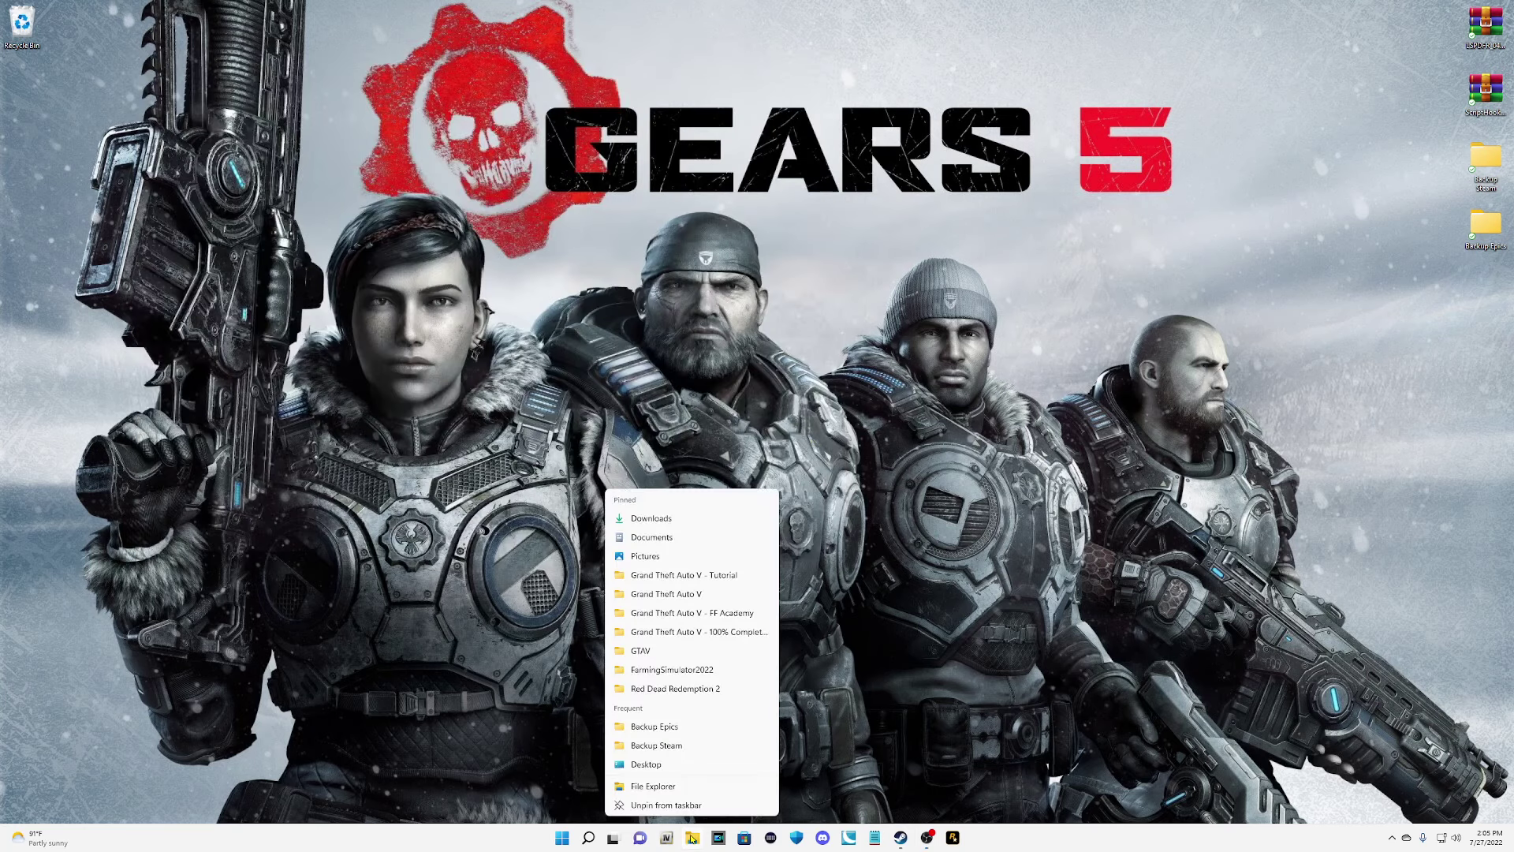
{"action": "left_click", "coordinate": [697, 613]}
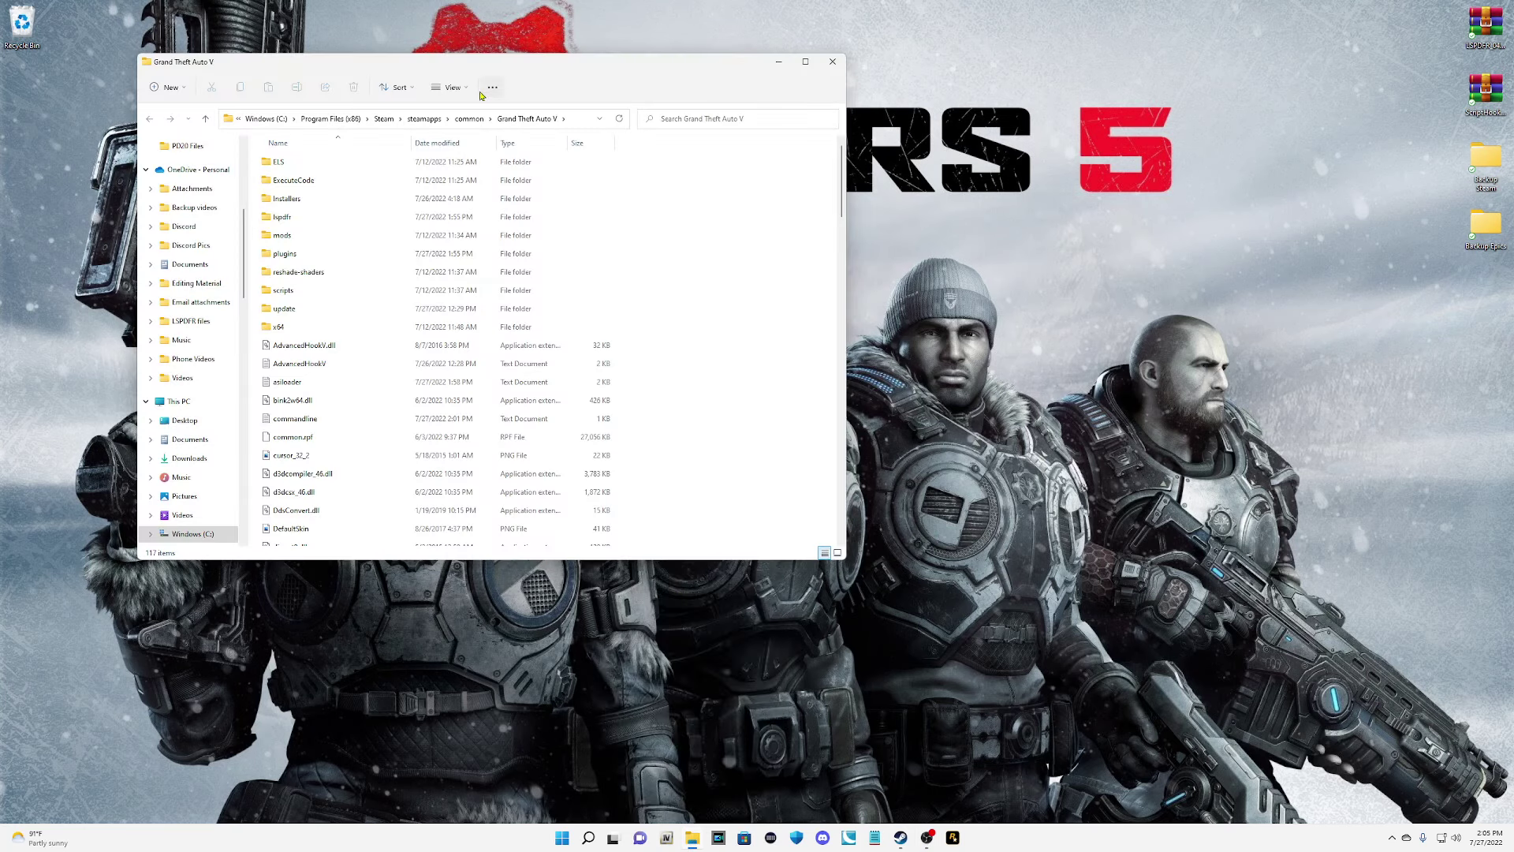
{"action": "scroll", "coordinate": [503, 280], "scroll_direction": "down", "scroll_amount": 8}
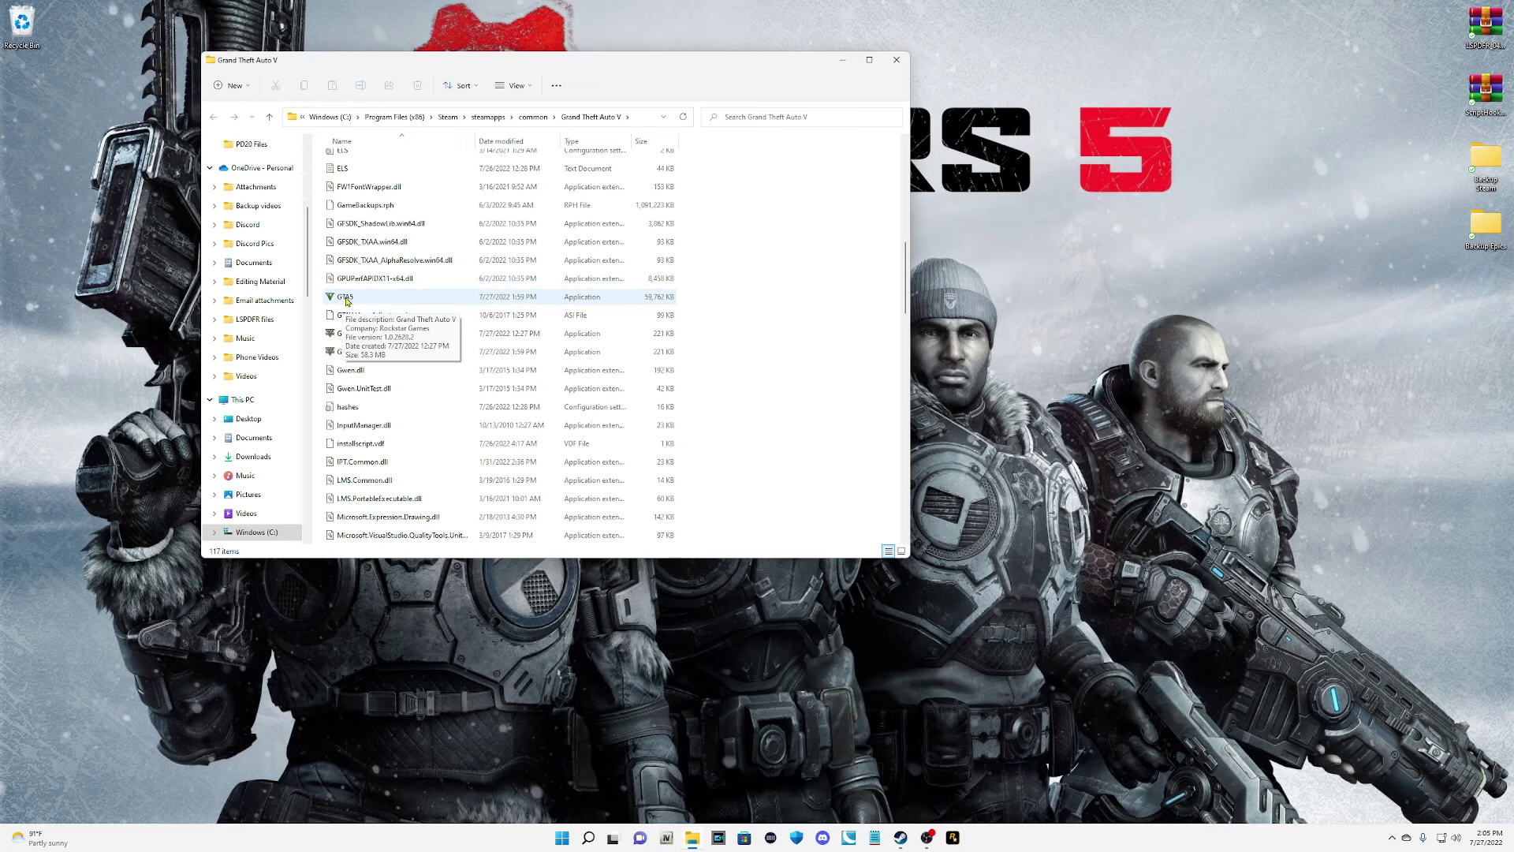
{"action": "left_click", "coordinate": [683, 117]}
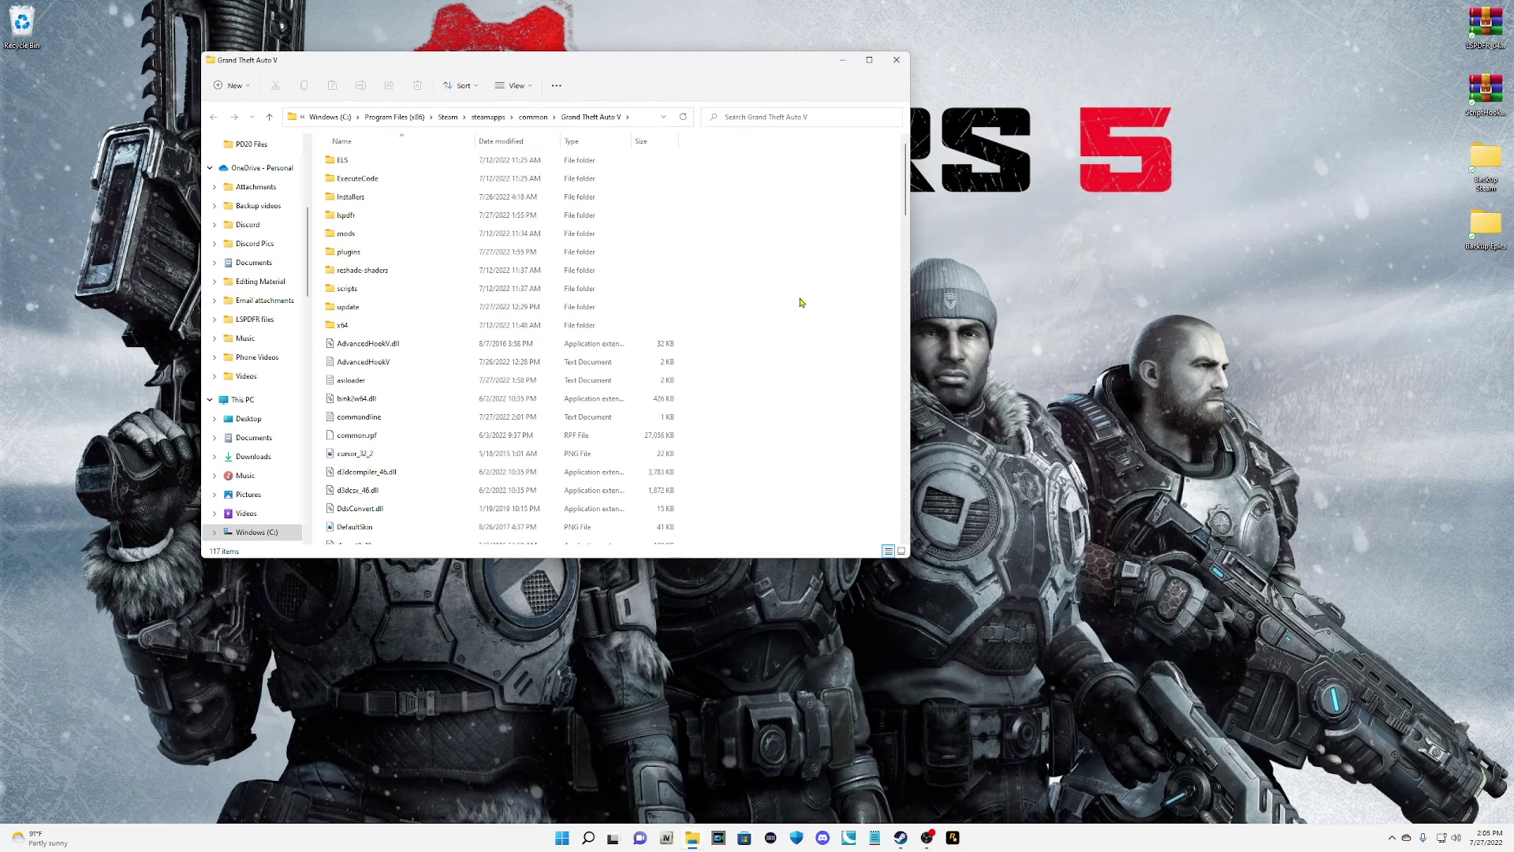
{"action": "scroll", "coordinate": [678, 369], "scroll_direction": "down", "scroll_amount": 6}
{"action": "scroll", "coordinate": [462, 385], "scroll_direction": "down", "scroll_amount": 2}
{"action": "mouse_move", "coordinate": [358, 407]}
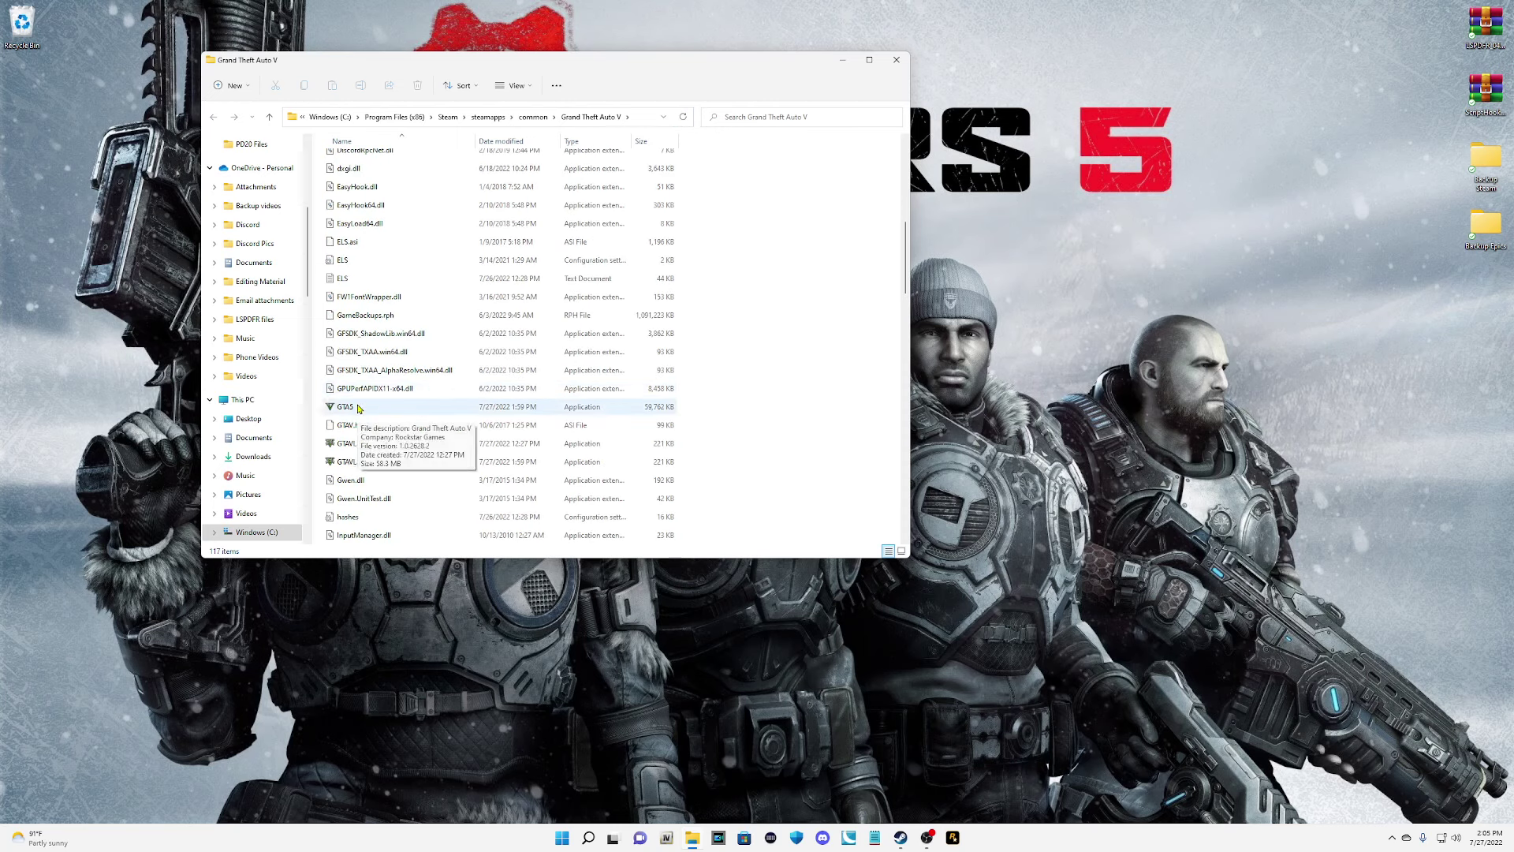
{"action": "left_click", "coordinate": [683, 116]}
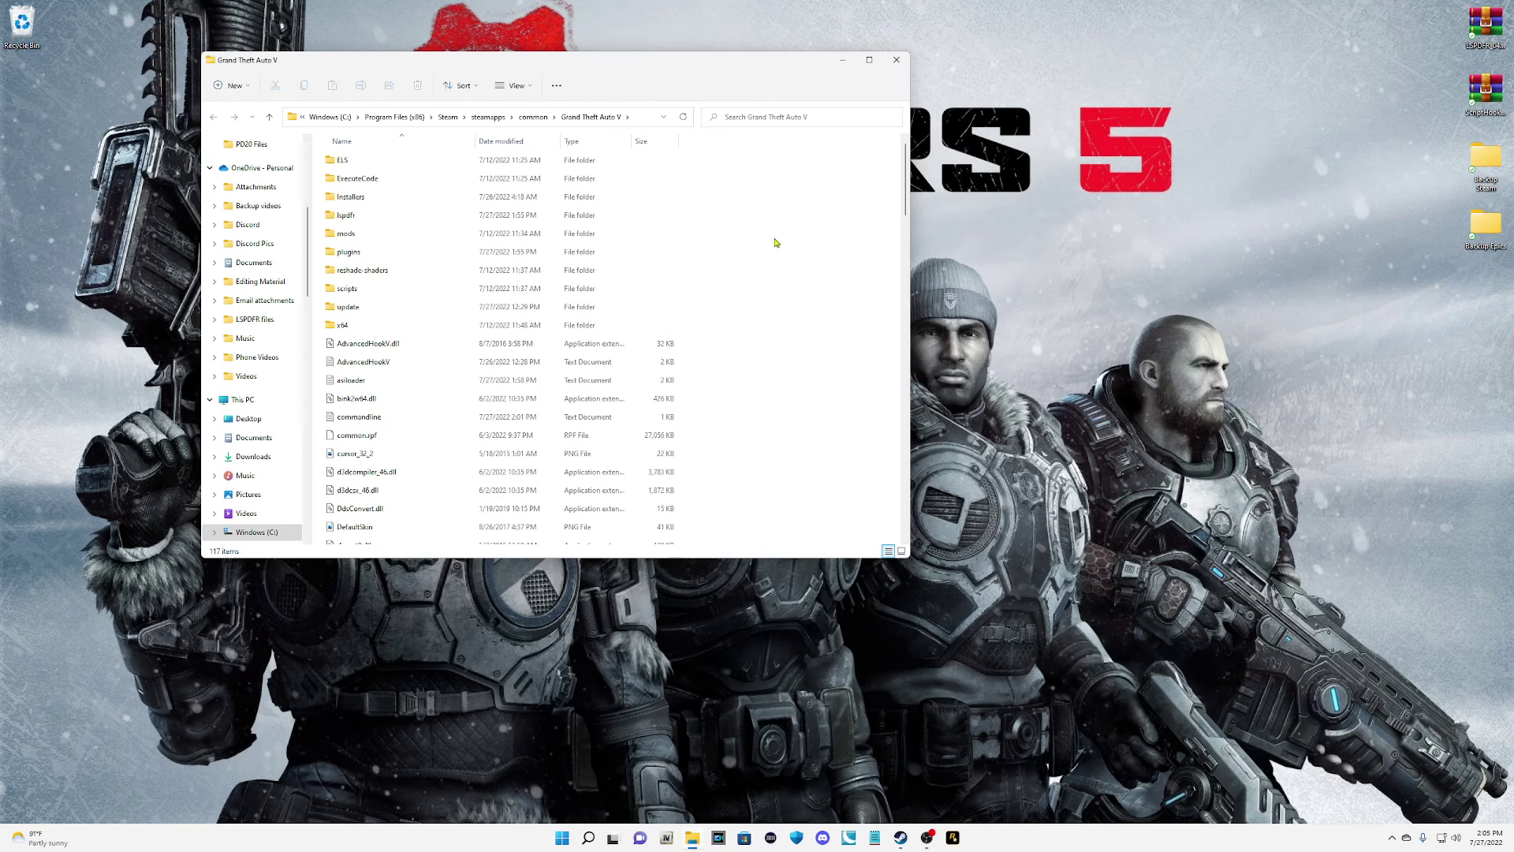
Place the Grand Theft Auto V folder aside, open the bin folder of the ScriptHookV_1.0.2628.2 archive, and dismiss the licence notice.
{"action": "left_click_drag", "start_coordinate": [720, 63], "coordinate": [596, 34]}
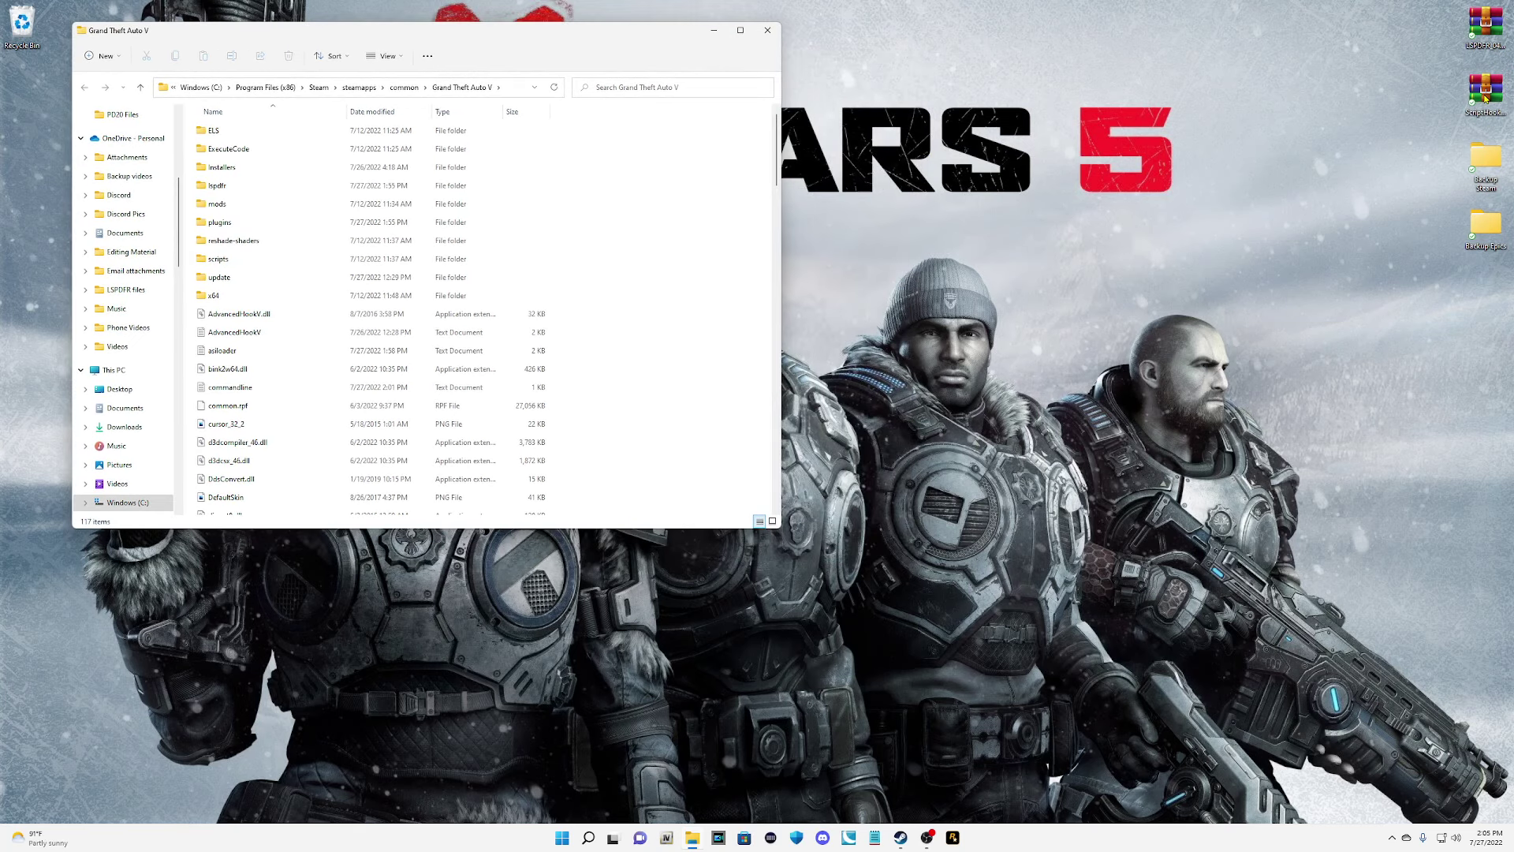
{"action": "double_click", "coordinate": [1485, 96]}
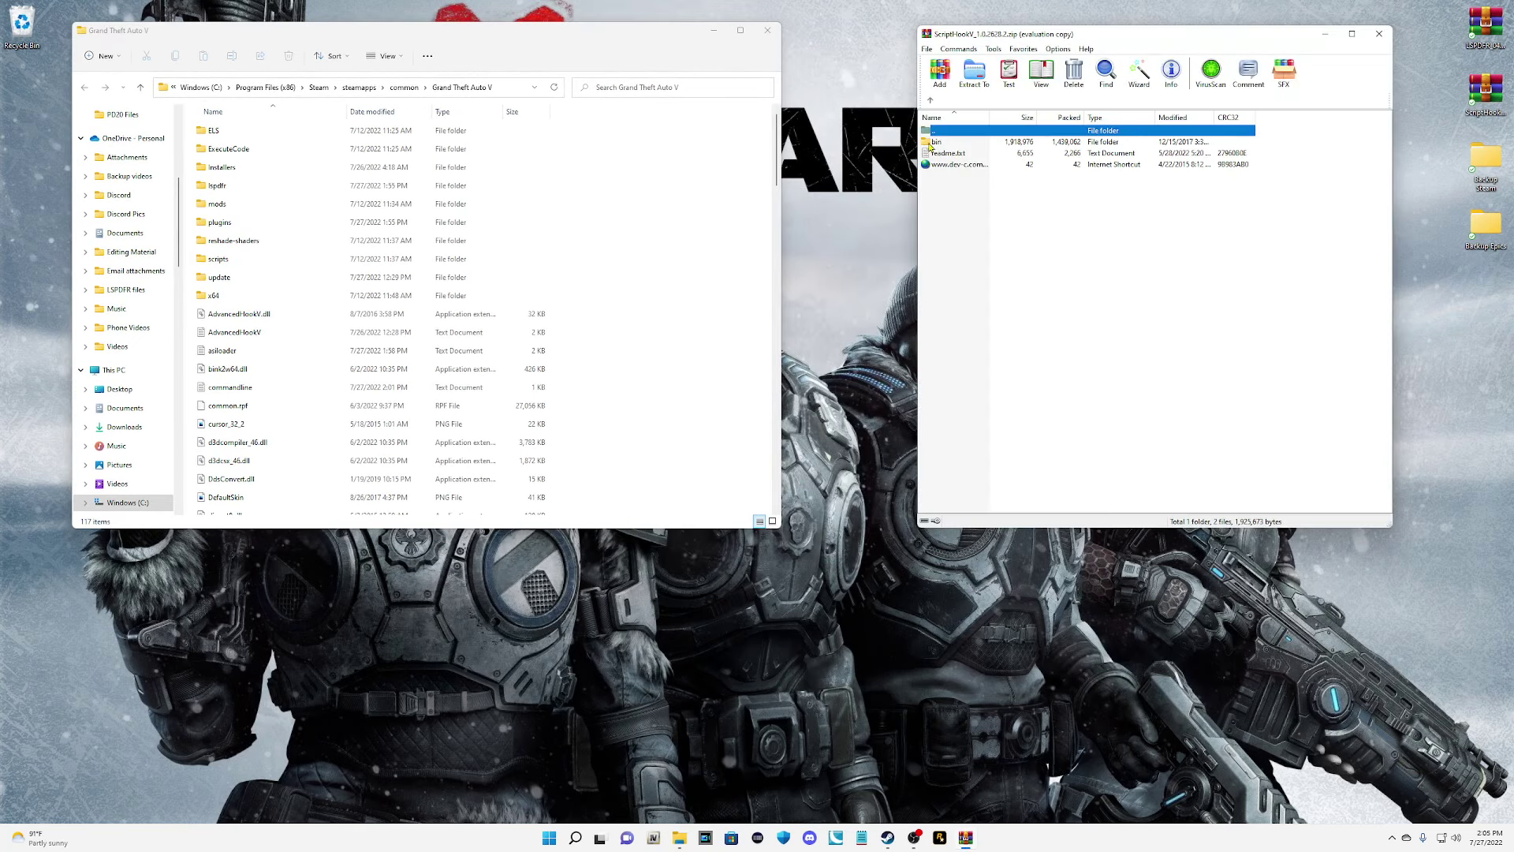
{"action": "double_click", "coordinate": [933, 143]}
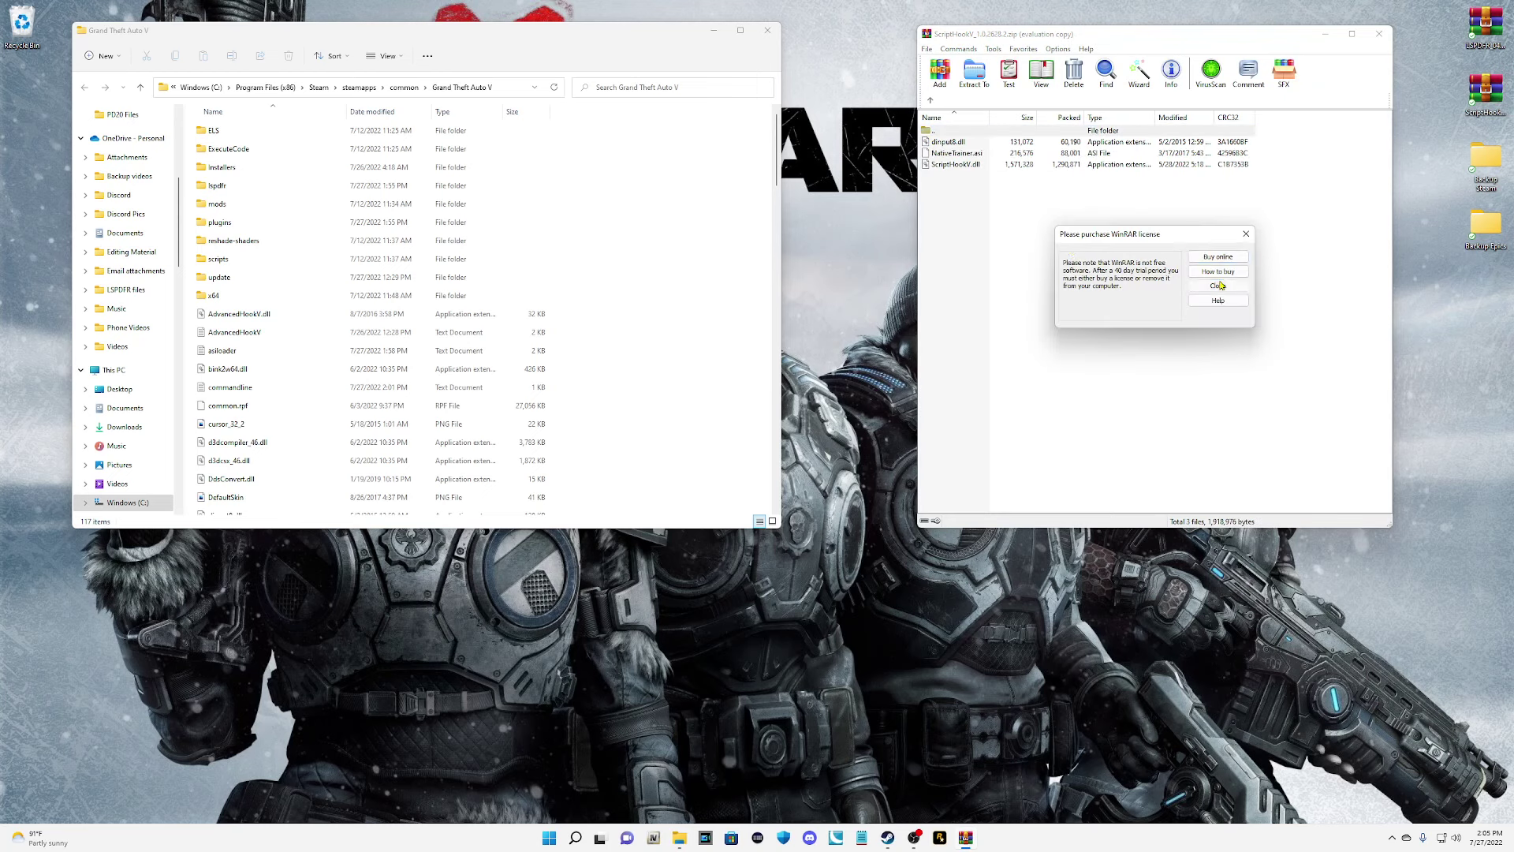
{"action": "left_click", "coordinate": [1220, 285]}
Extract dinput8.dll and ScriptHookV.dll, without NativeTrainer.asi, into the Grand Theft Auto V folder, replacing the existing files, and close the archive.
{"action": "left_click_drag", "start_coordinate": [1358, 316], "coordinate": [977, 142]}
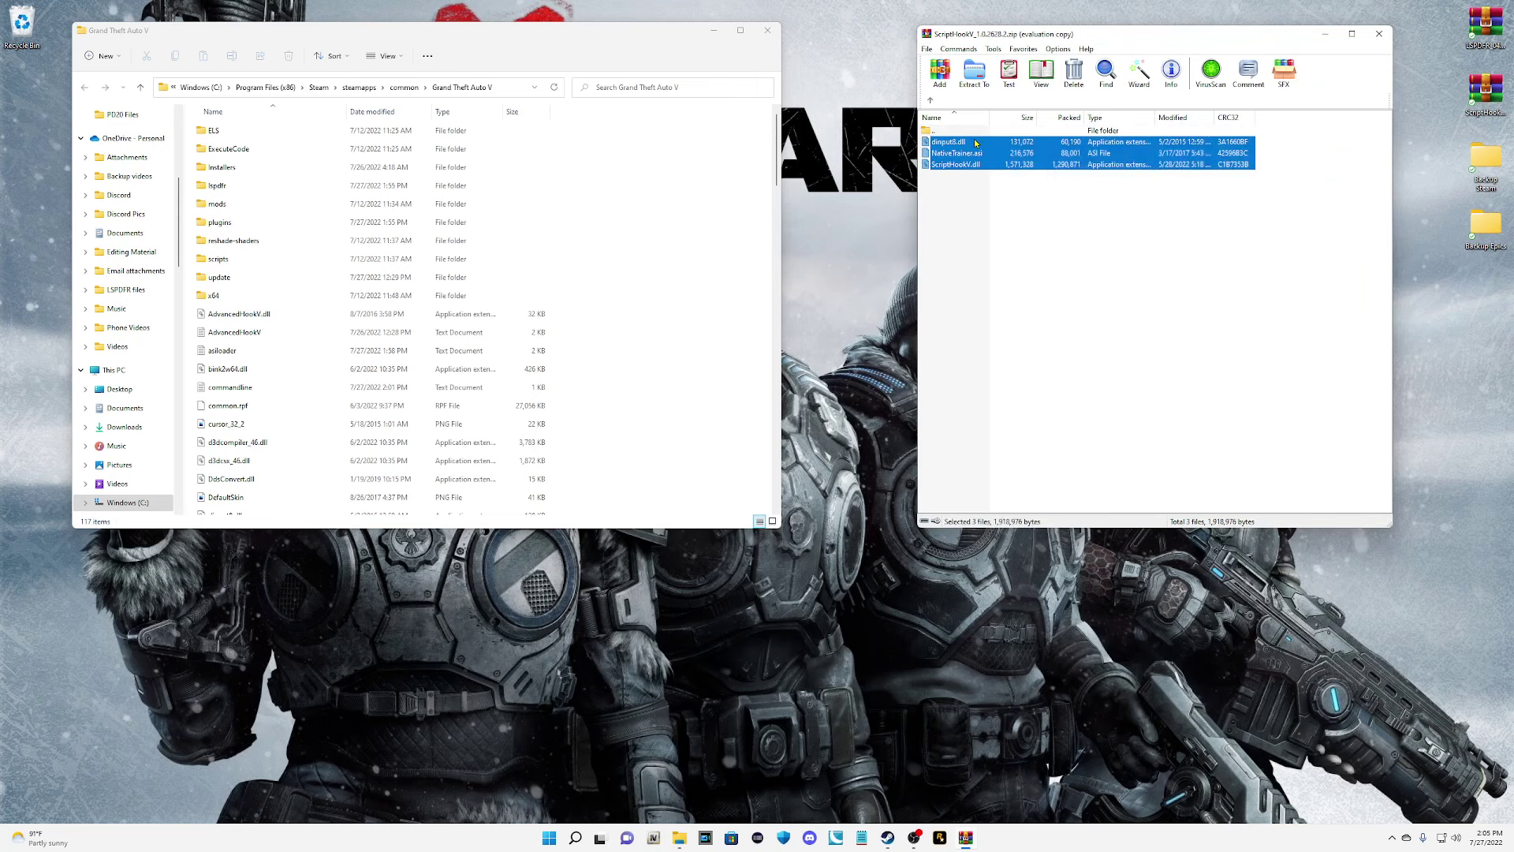
{"action": "left_click", "coordinate": [958, 155], "text": "ctrl"}
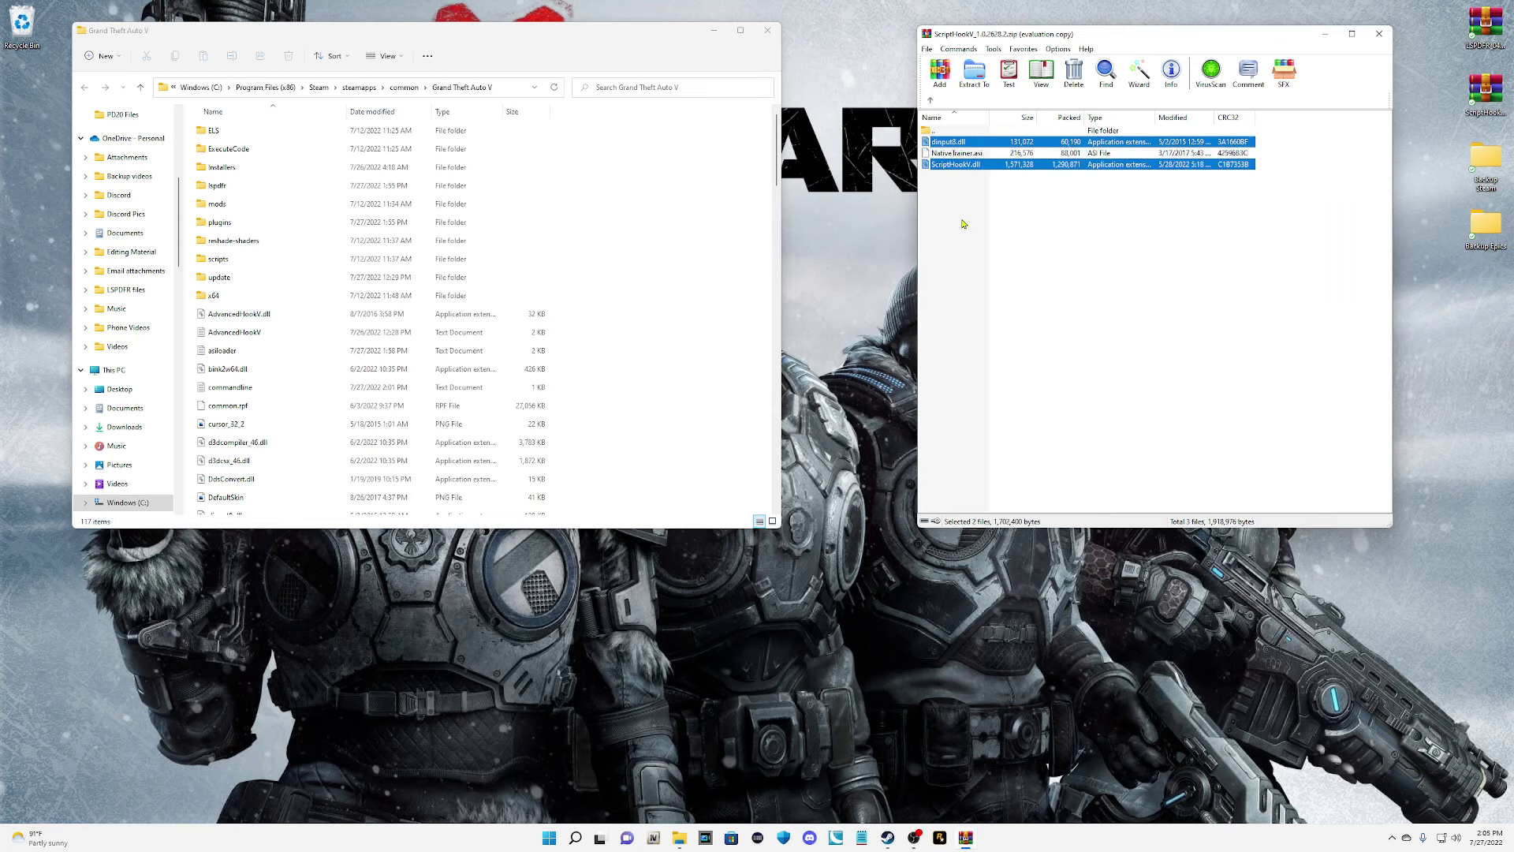
{"action": "left_click_drag", "start_coordinate": [938, 170], "coordinate": [738, 423]}
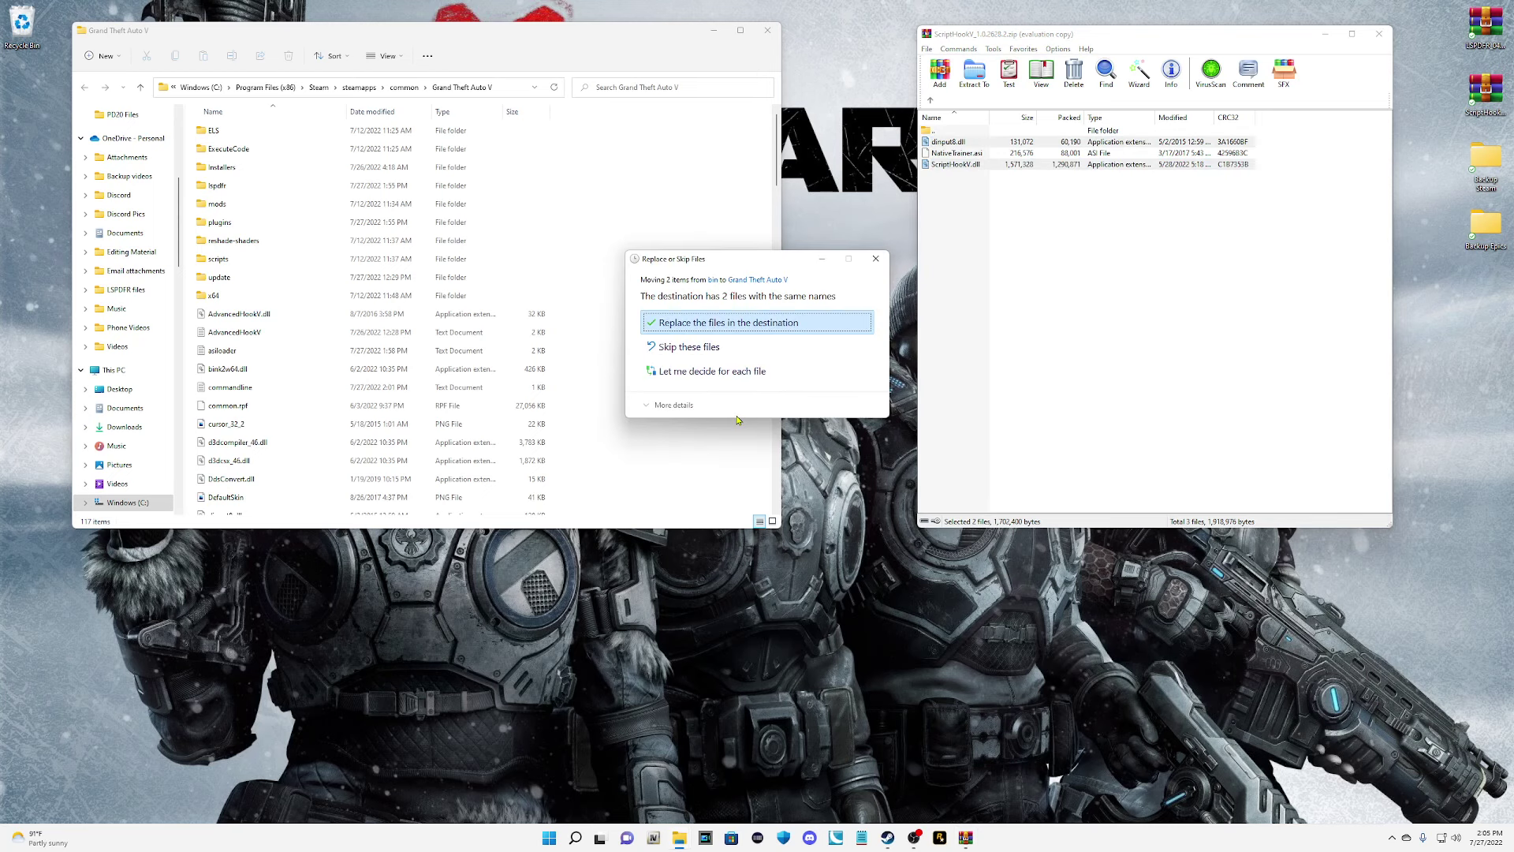
{"action": "left_click", "coordinate": [733, 328]}
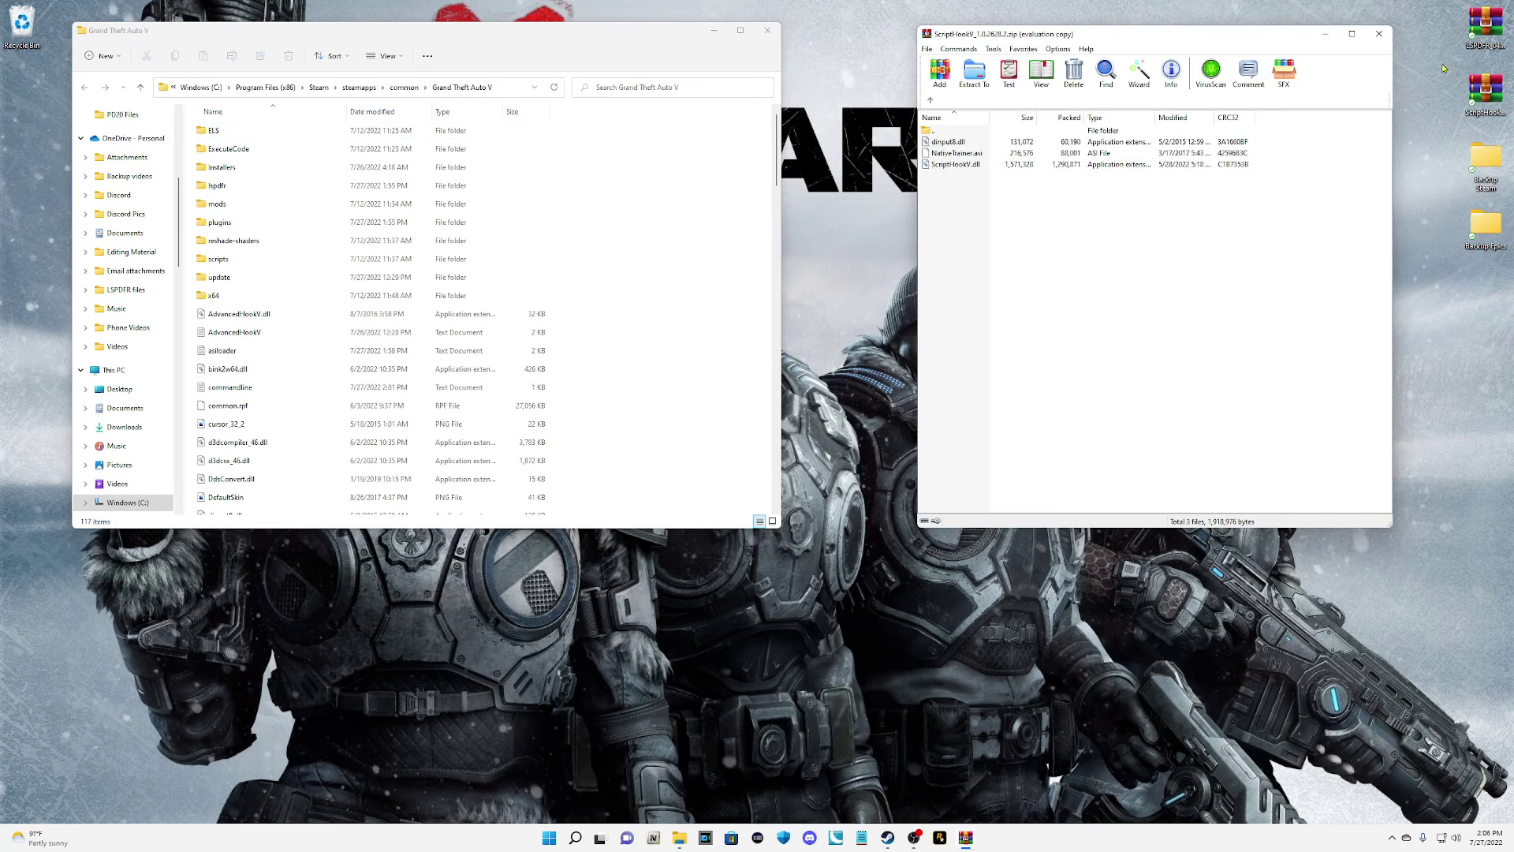
{"action": "left_click", "coordinate": [1379, 34]}
Delete the ScriptHookV archive from the desktop and open the LSPDFR manual install 2628 archive, dismissing the WinRAR notice.
{"action": "right_click", "coordinate": [1480, 91]}
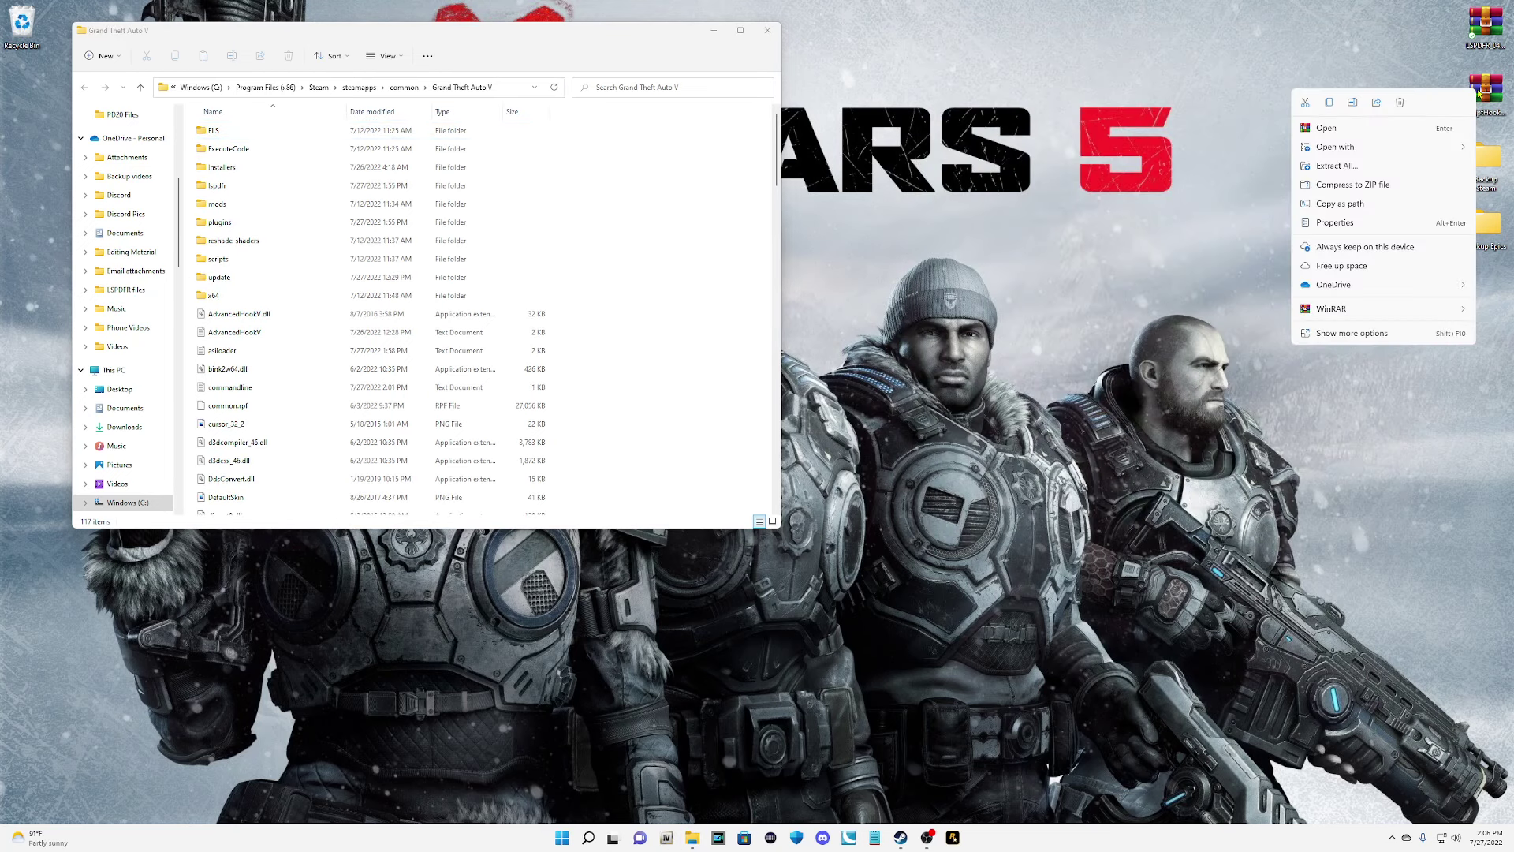
{"action": "left_click", "coordinate": [1398, 103]}
{"action": "double_click", "coordinate": [1482, 39]}
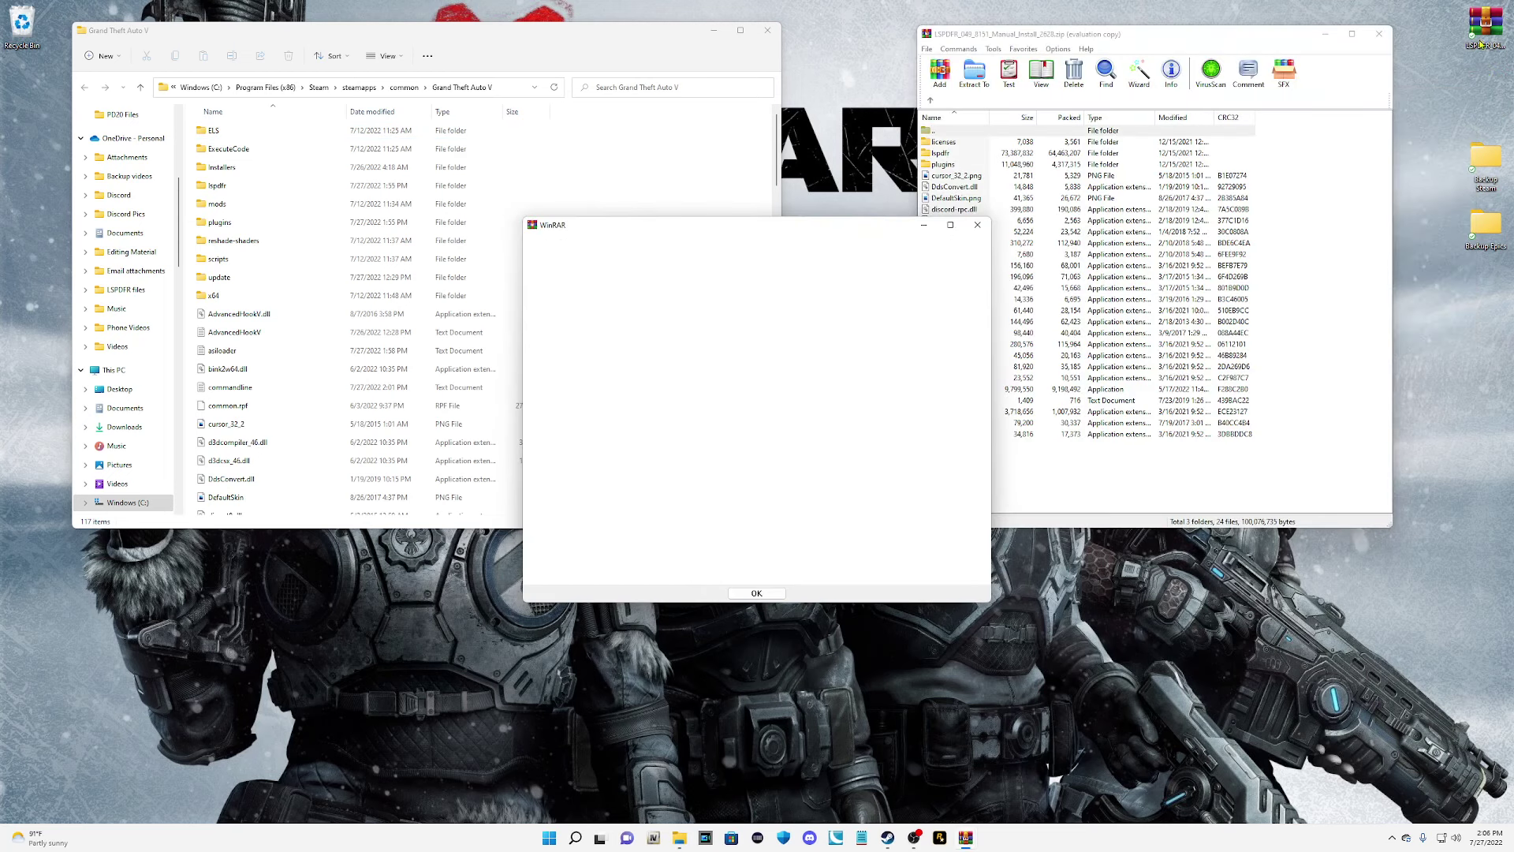
{"action": "left_click", "coordinate": [978, 219]}
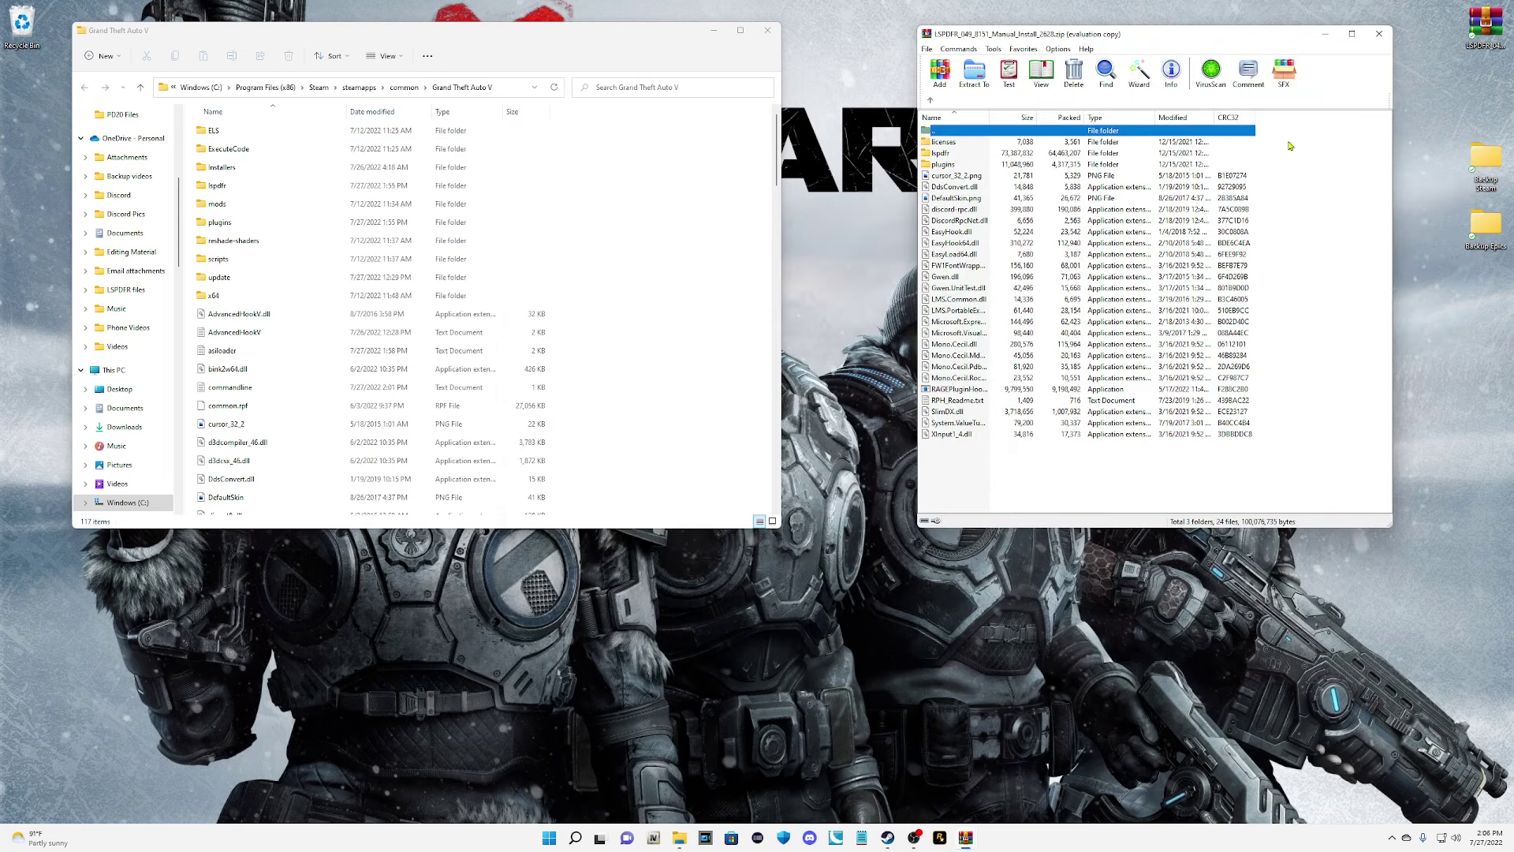
{"action": "left_click", "coordinate": [1486, 35]}
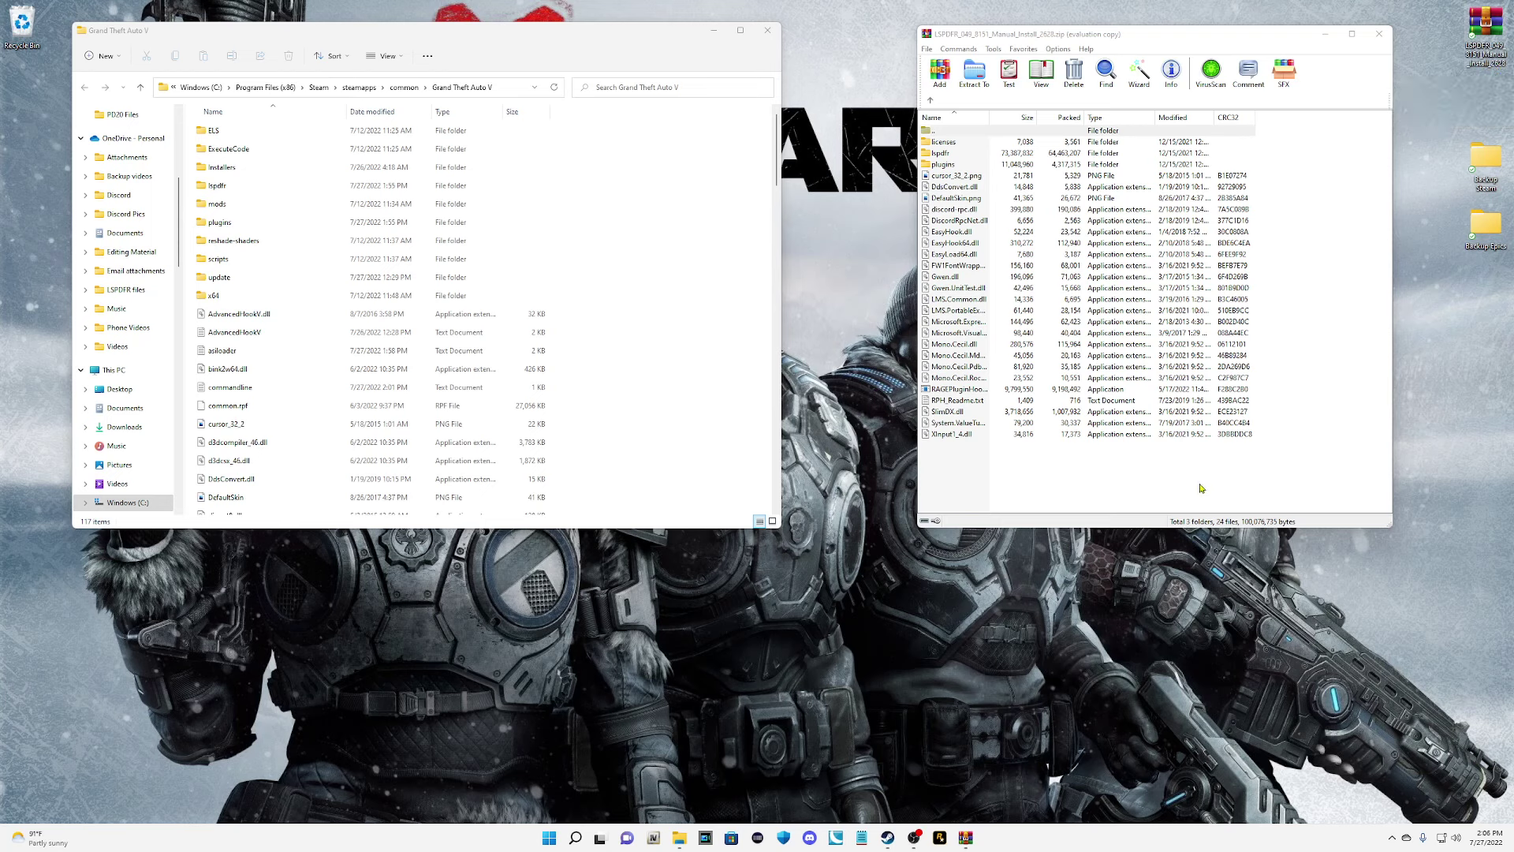
Extract everything except the licenses folder and RPH_Readme.txt from the LSPDFR archive into the Grand Theft Auto V folder, replacing existing files.
{"action": "left_click_drag", "start_coordinate": [1254, 485], "coordinate": [949, 149]}
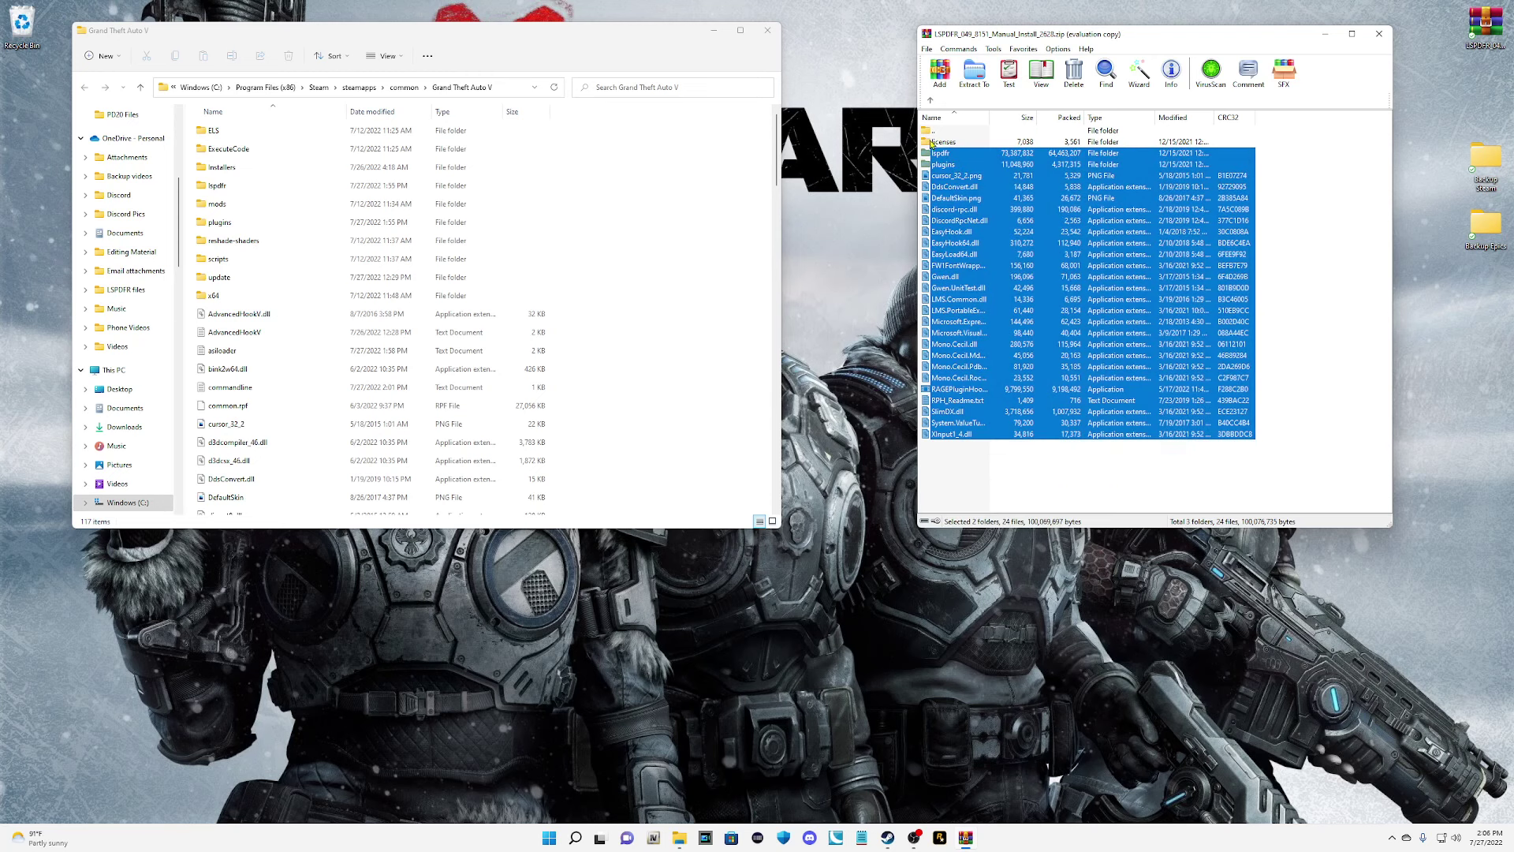
{"action": "left_click", "coordinate": [957, 403], "text": "ctrl"}
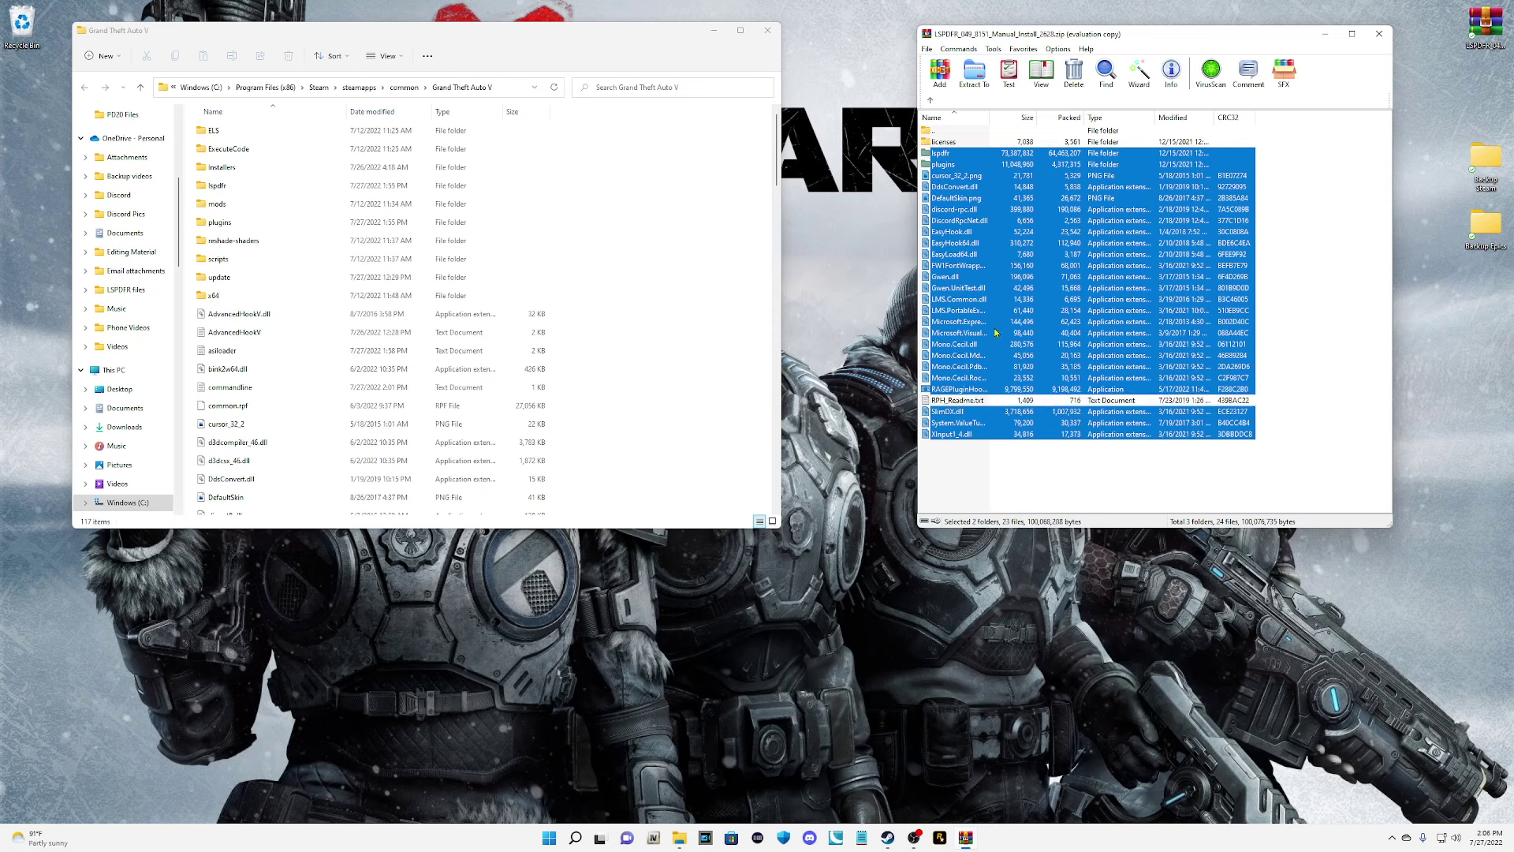
{"action": "left_click_drag", "start_coordinate": [949, 185], "coordinate": [727, 388]}
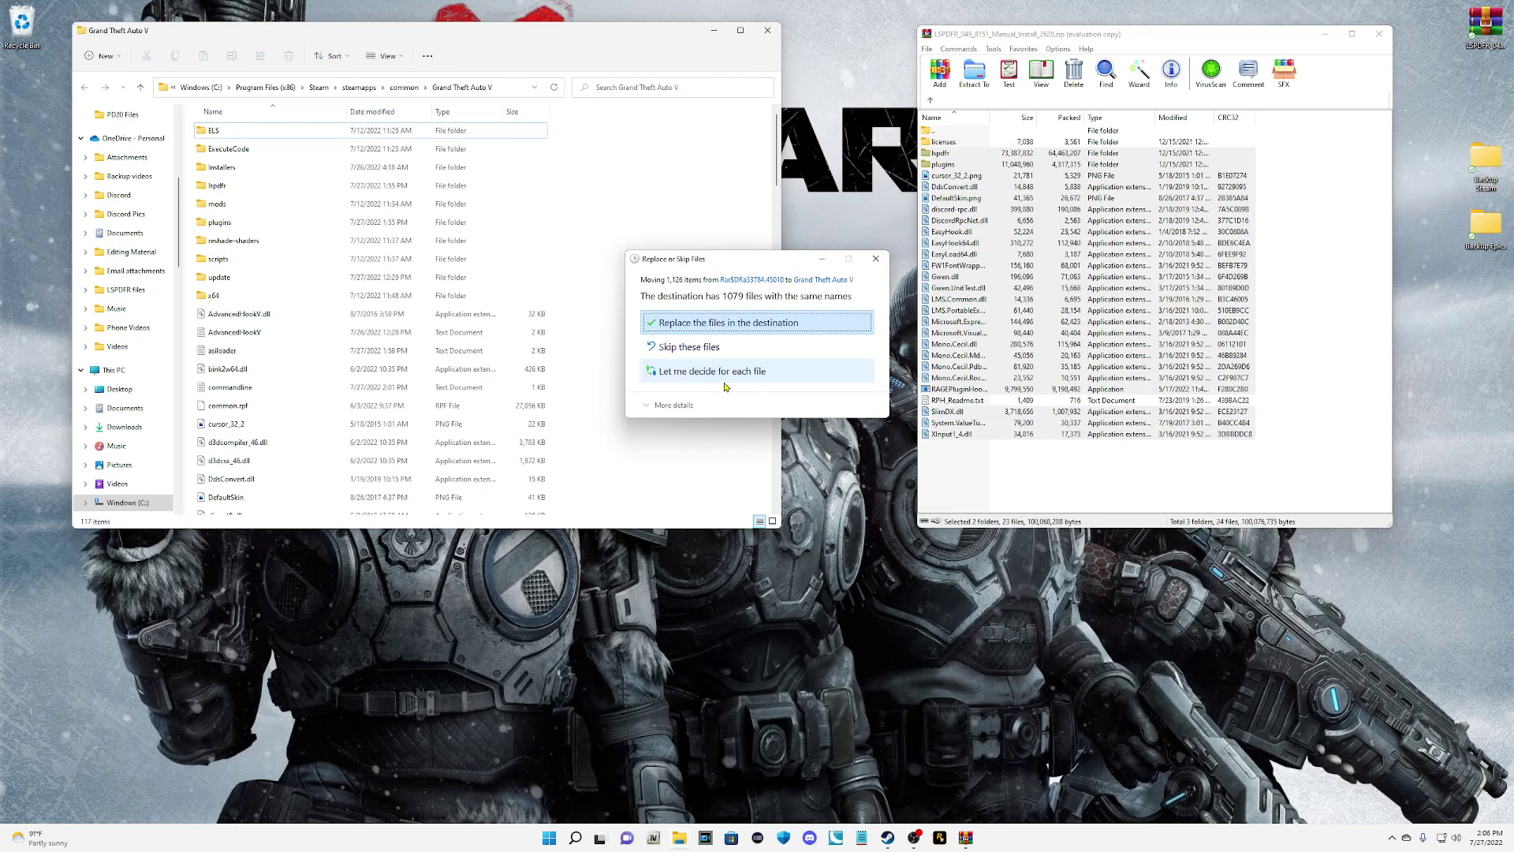
{"action": "left_click", "coordinate": [726, 323]}
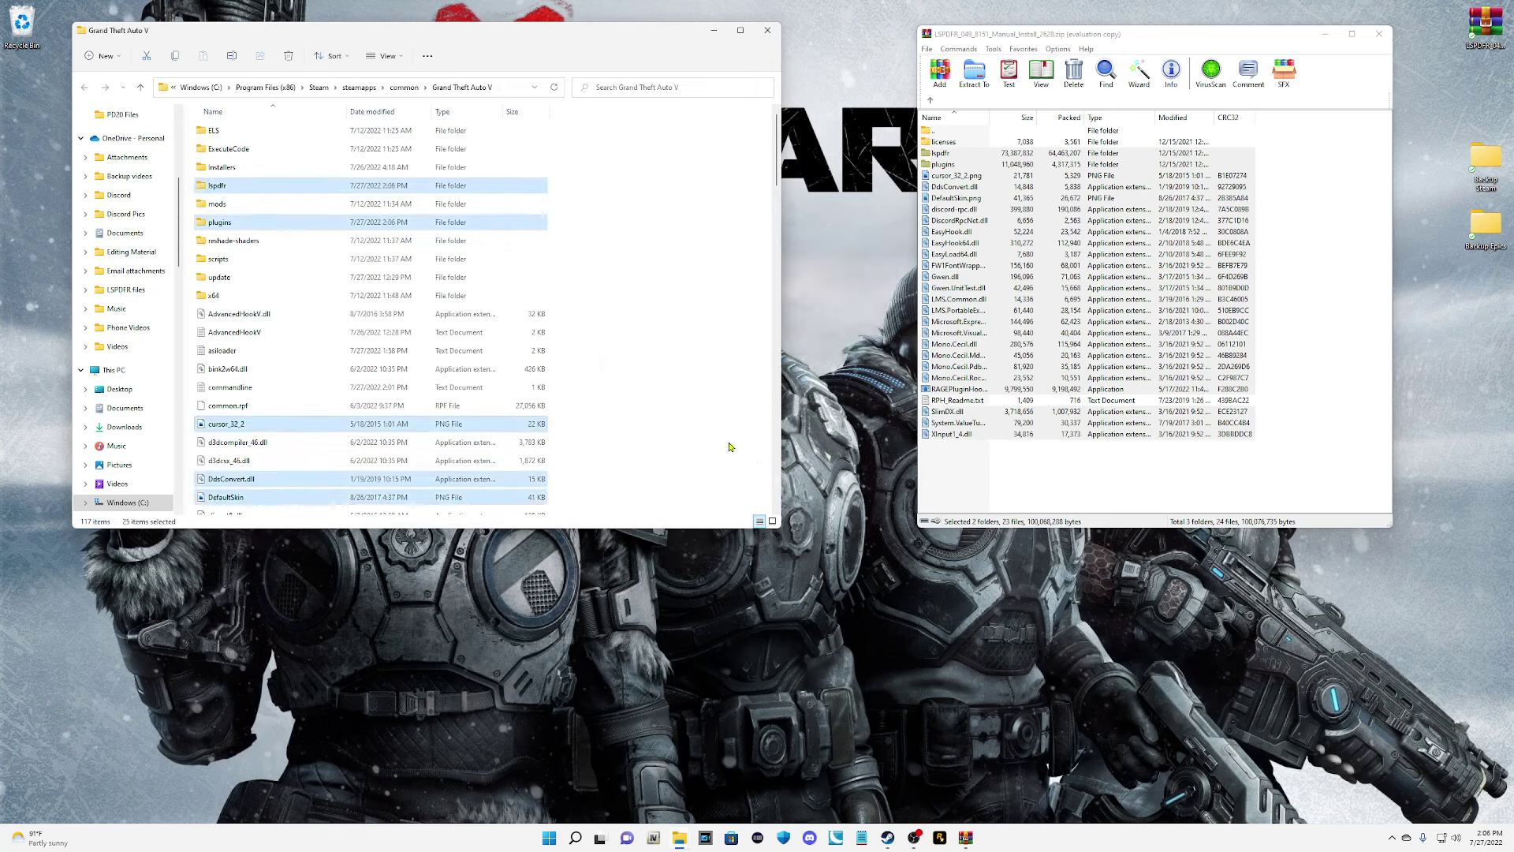
Refresh the Grand Theft Auto V folder, close the LSPDFR manual install archive, and shift the folder window aside.
{"action": "left_click", "coordinate": [555, 85]}
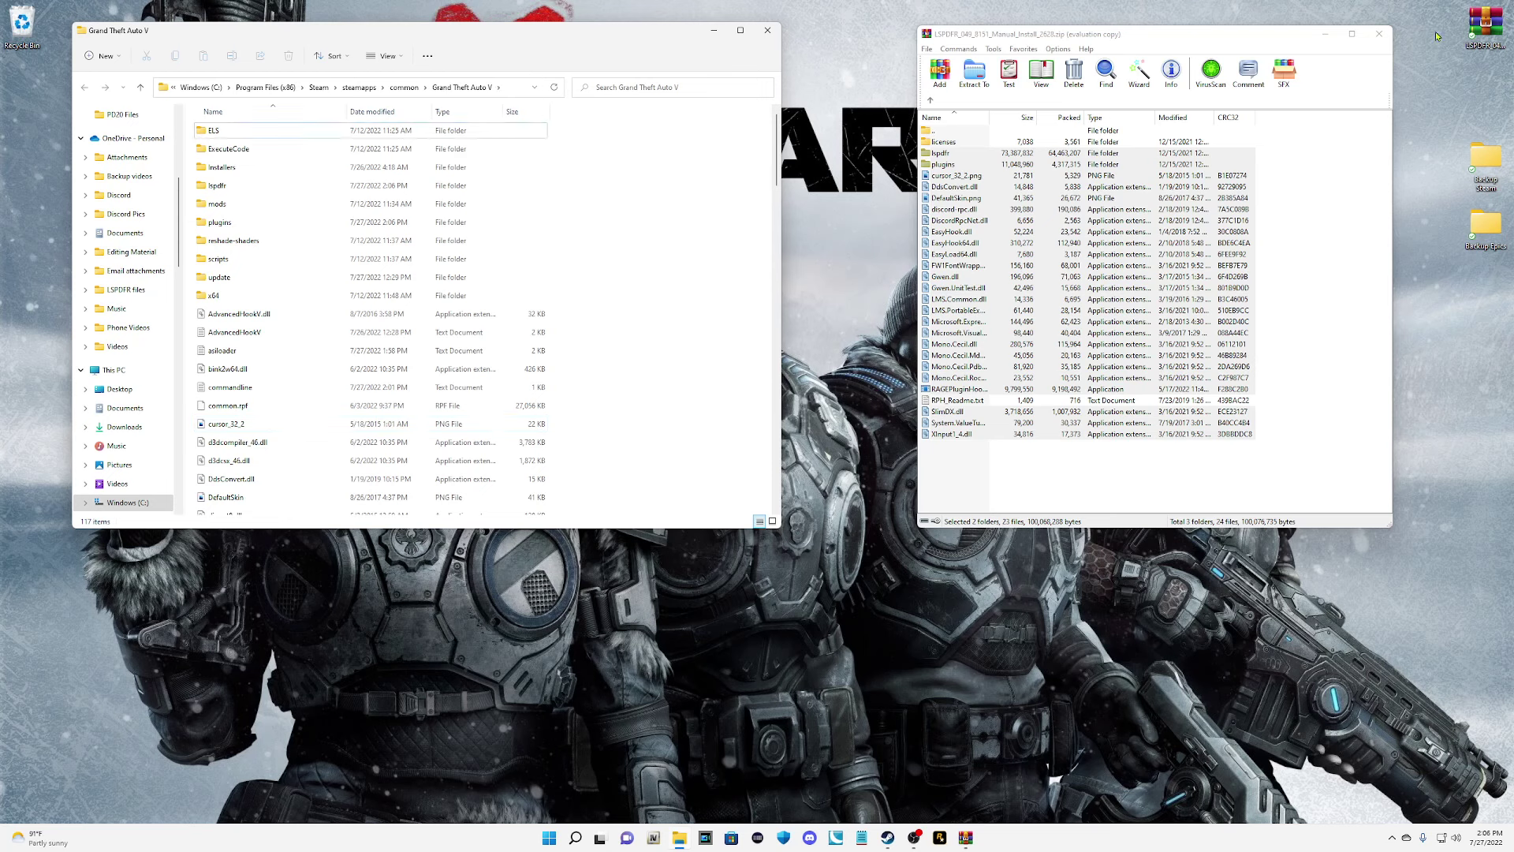
{"action": "left_click", "coordinate": [1380, 35]}
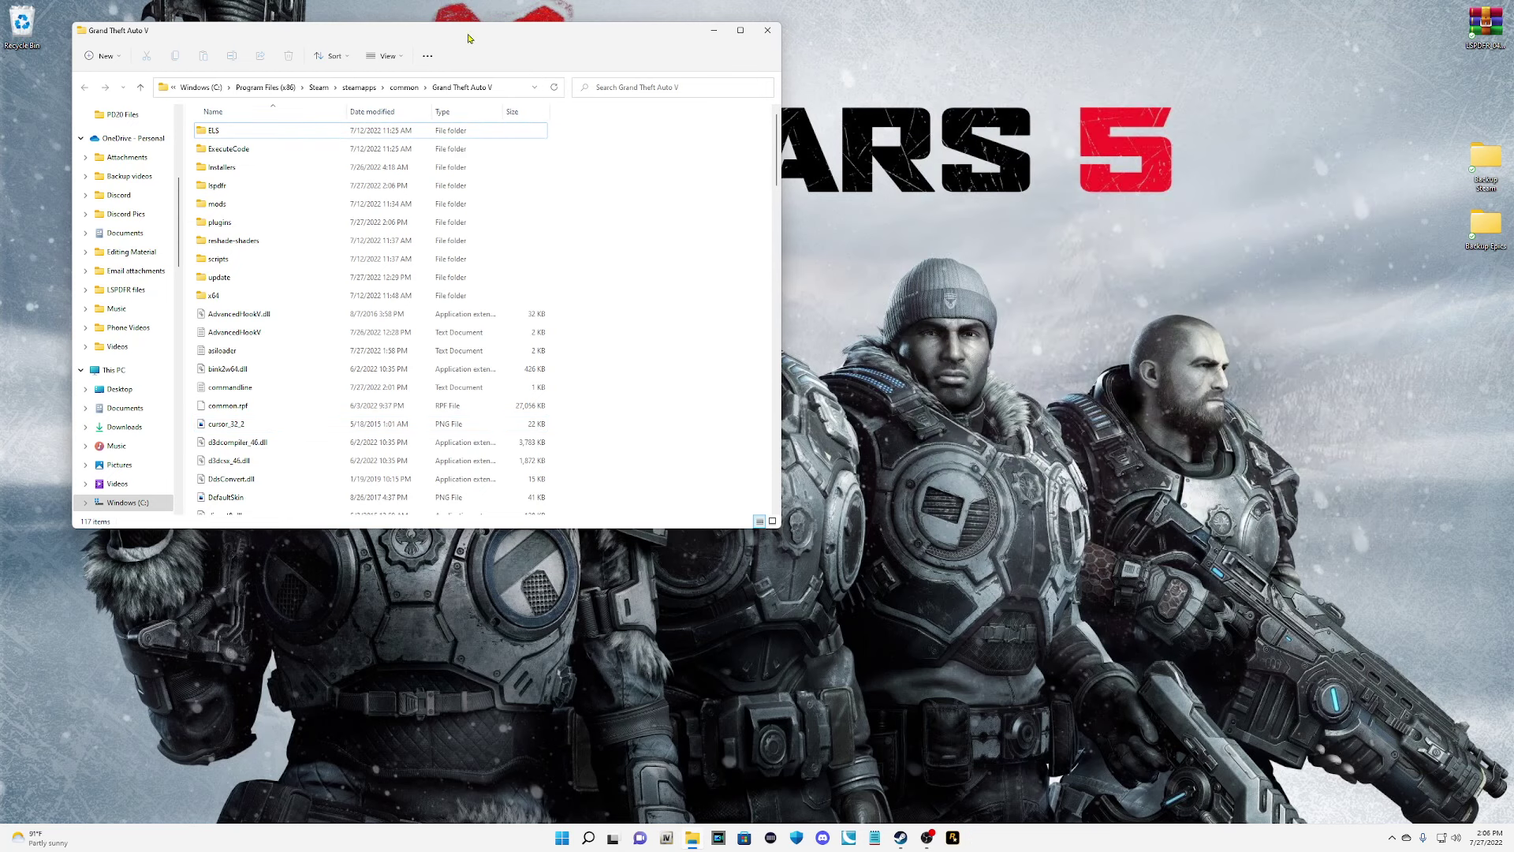
{"action": "left_click_drag", "start_coordinate": [468, 36], "coordinate": [617, 38]}
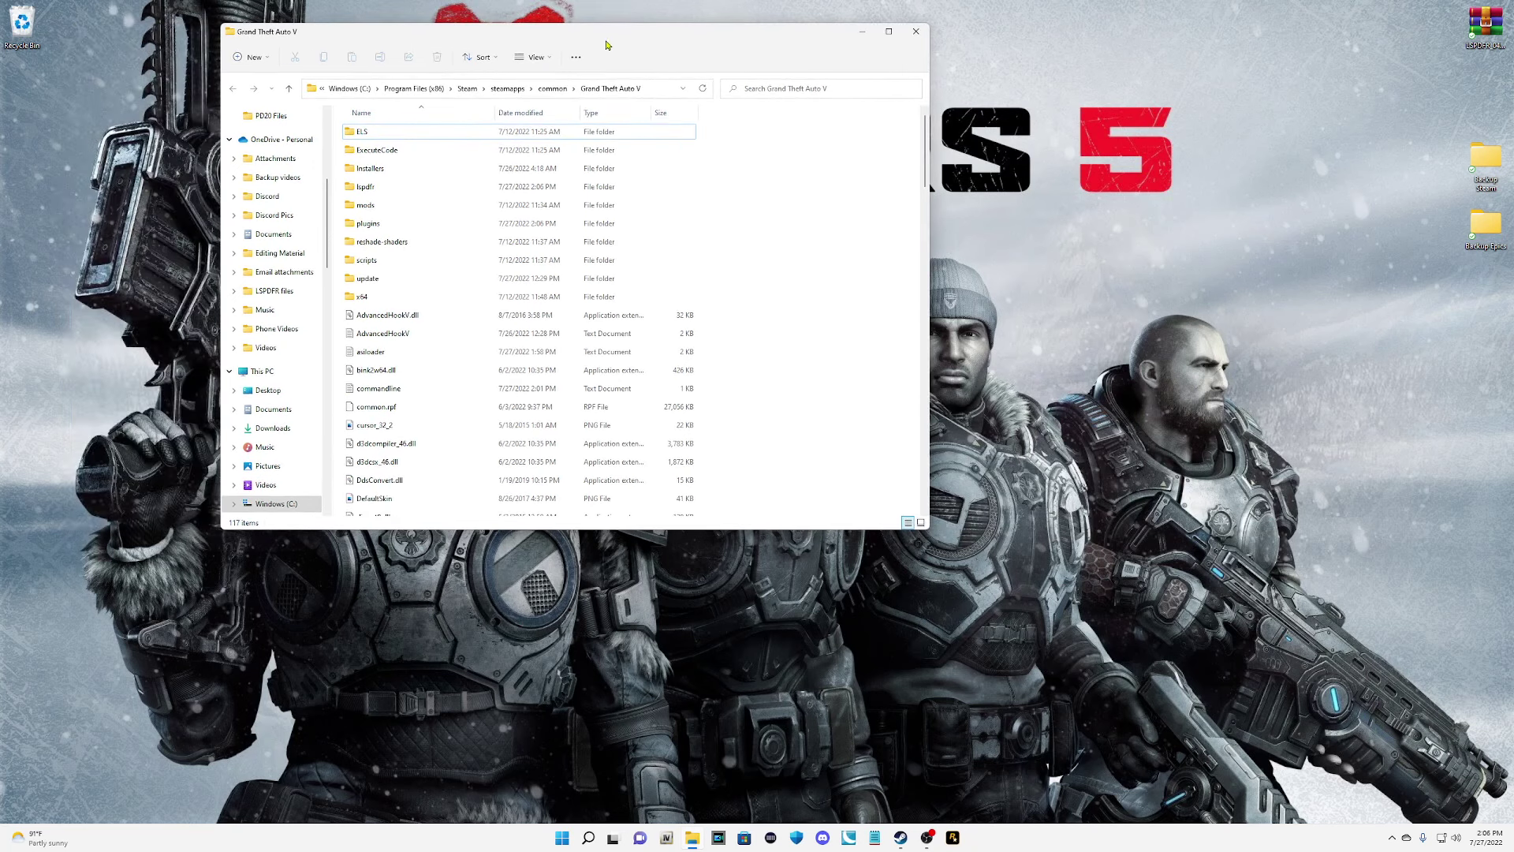
Open the Backup Steam folder from the desktop and arrange it side by side with the Grand Theft Auto V folder.
{"action": "double_click", "coordinate": [1487, 178]}
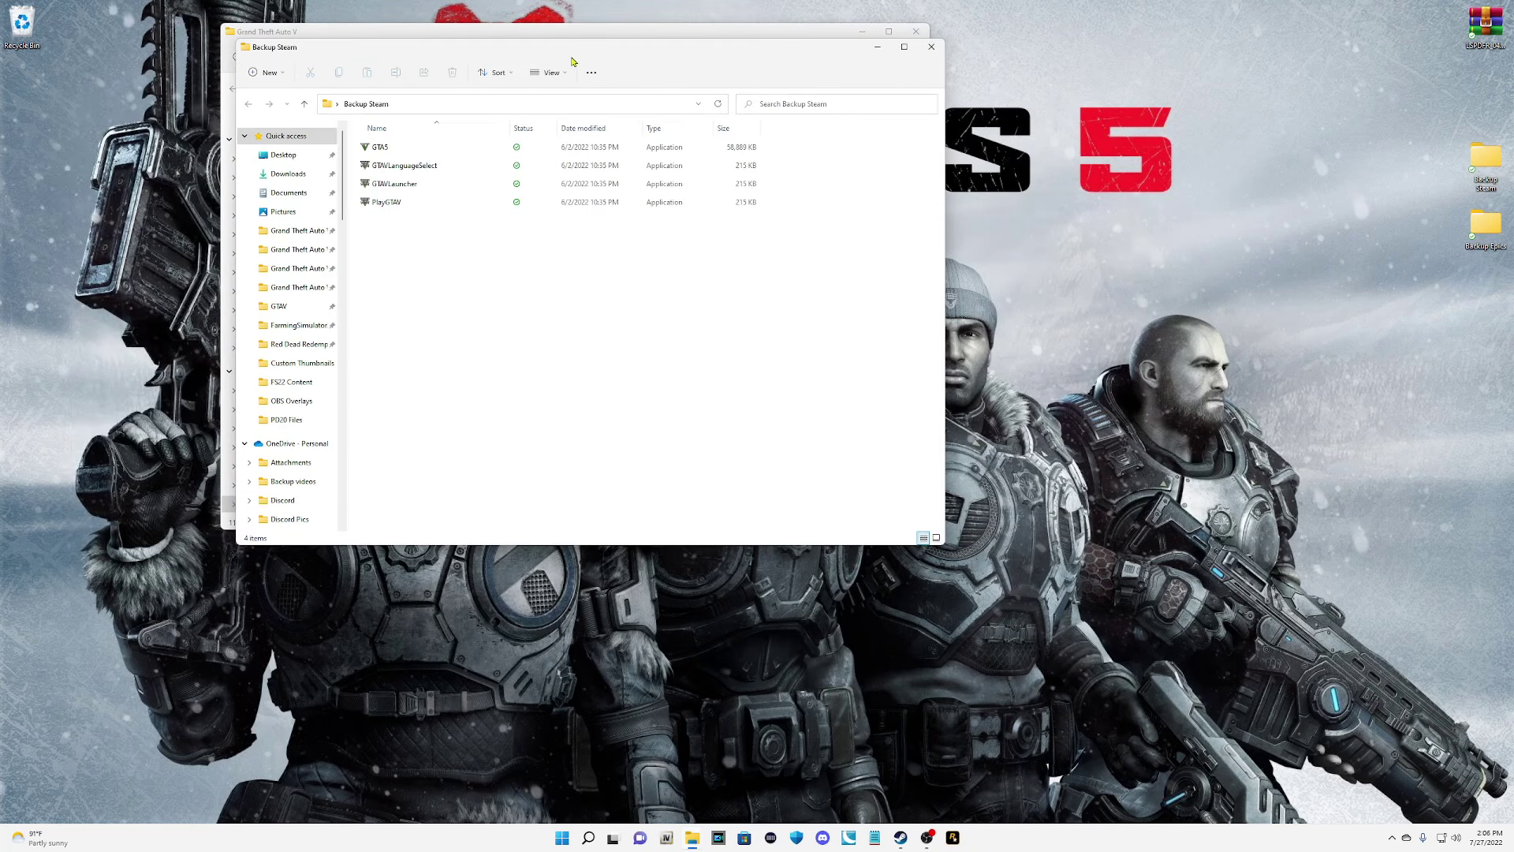
{"action": "left_click_drag", "start_coordinate": [578, 55], "coordinate": [1108, 75]}
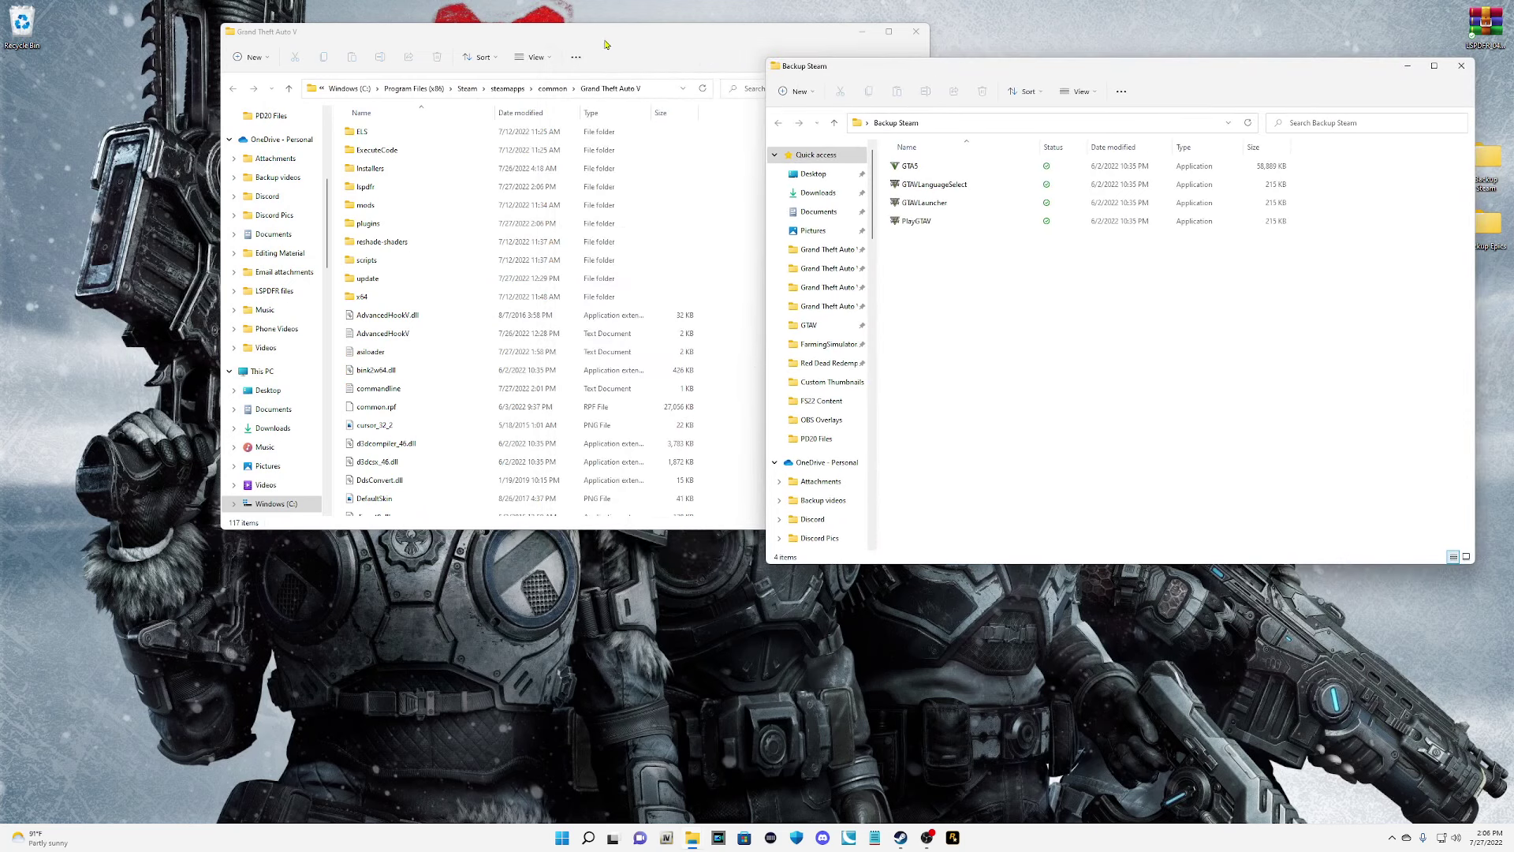
{"action": "left_click", "coordinate": [636, 42]}
{"action": "left_click_drag", "start_coordinate": [635, 42], "coordinate": [470, 59]}
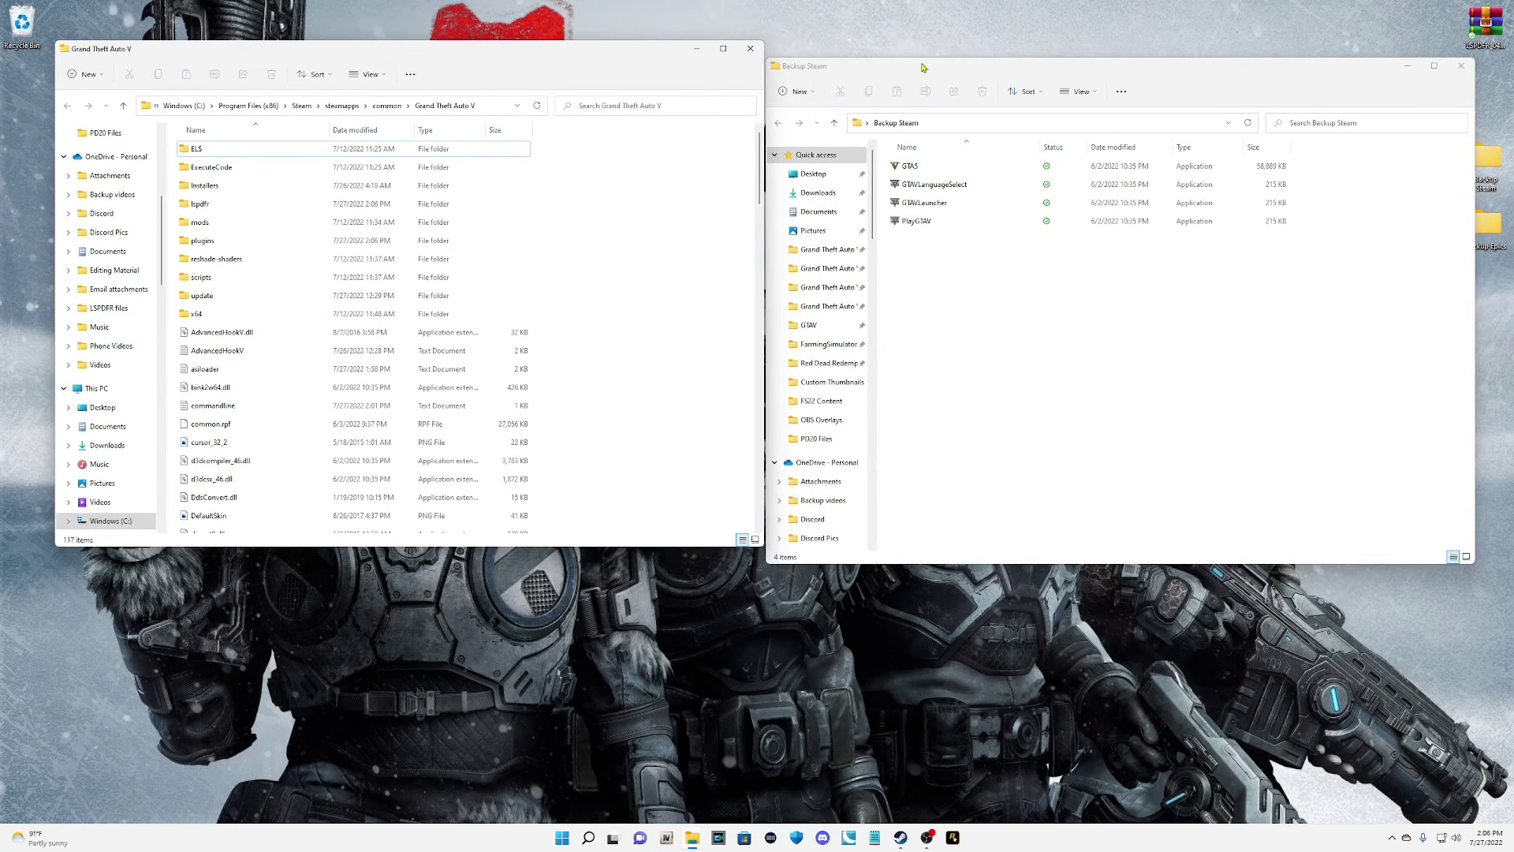
{"action": "left_click_drag", "start_coordinate": [1191, 78], "coordinate": [1217, 58]}
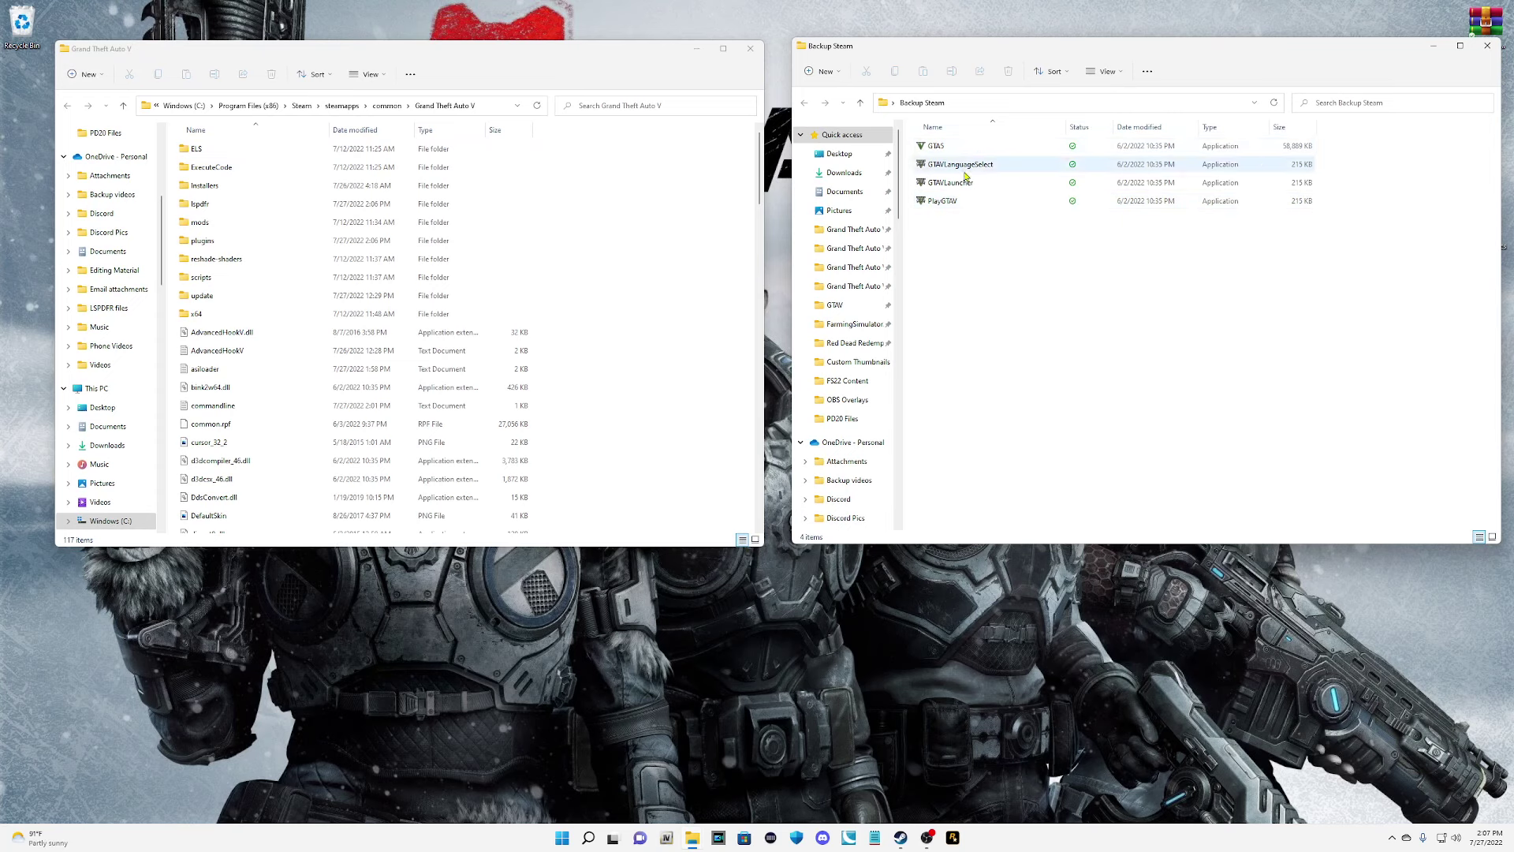
Move GTA5, GTAVLanguageSelect, GTAVLauncher and PlayGTAV from Backup Steam into the Grand Theft Auto V folder, replacing existing files, and close Backup Steam.
{"action": "left_click_drag", "start_coordinate": [1313, 358], "coordinate": [965, 147]}
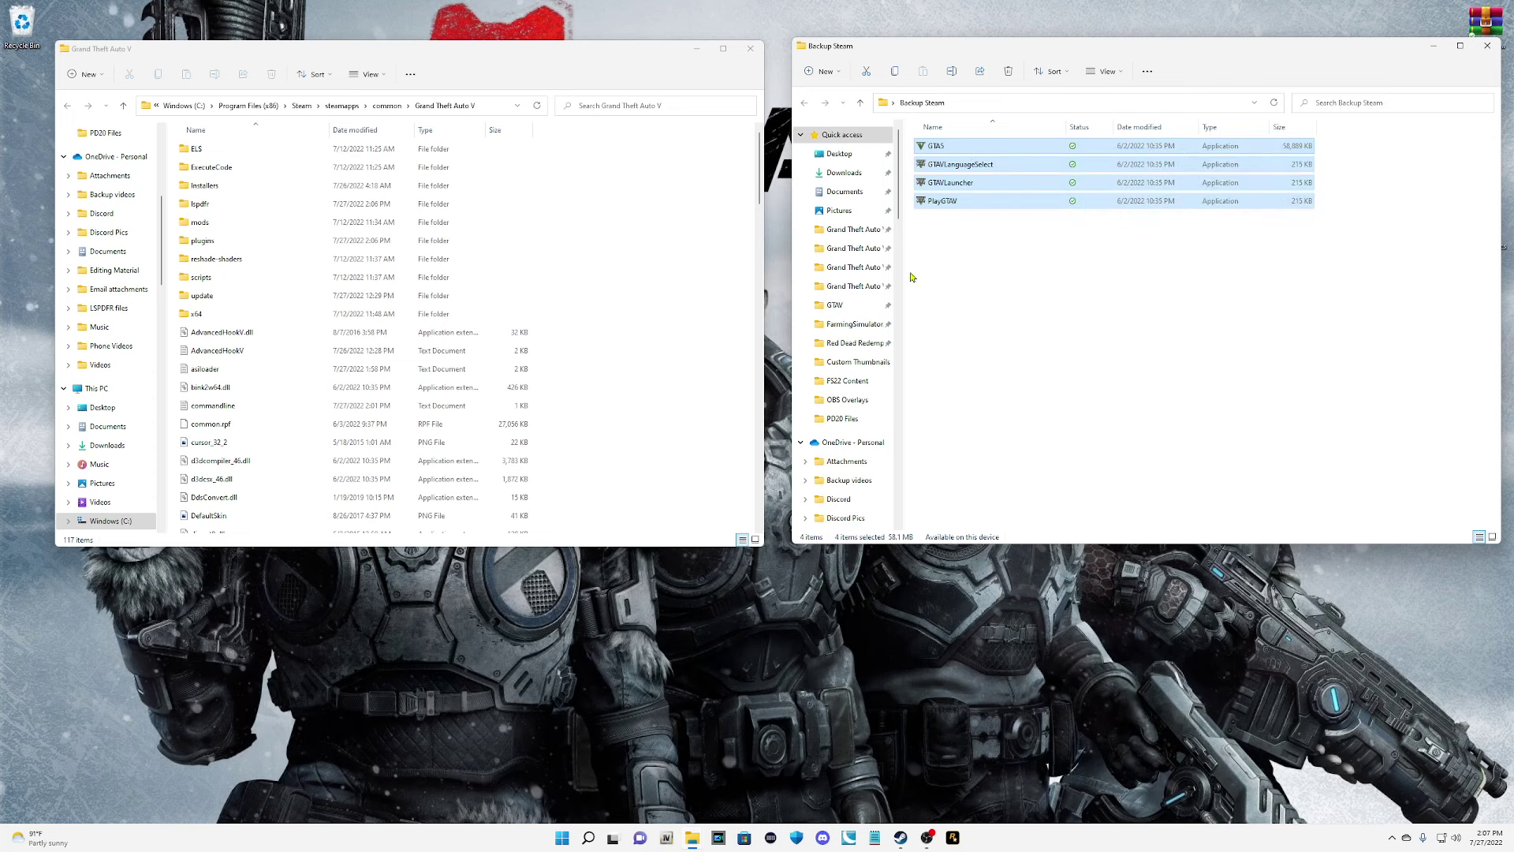
{"action": "left_click_drag", "start_coordinate": [950, 204], "coordinate": [699, 429]}
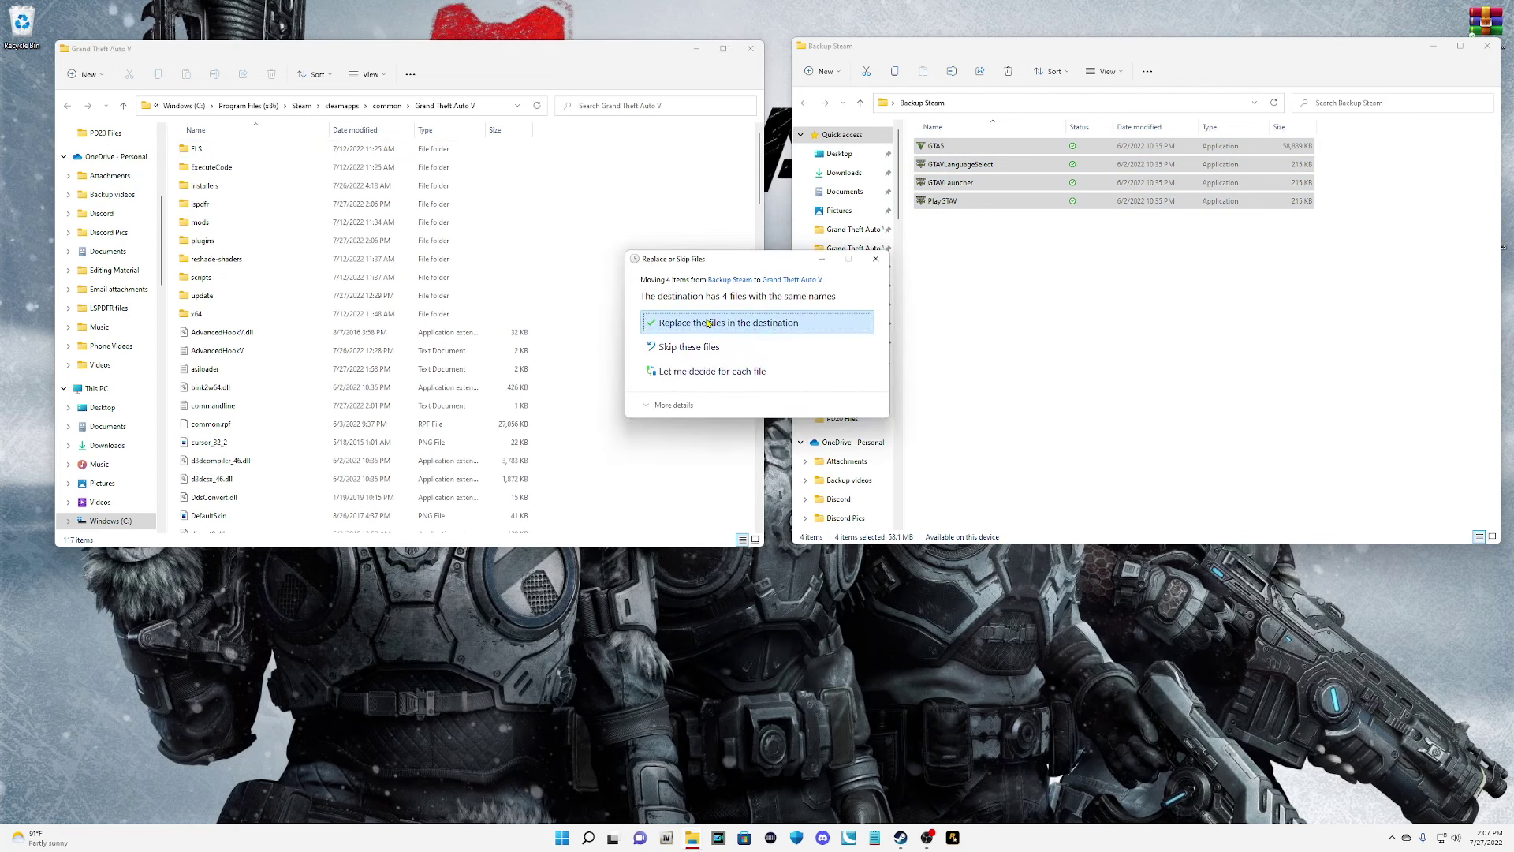
{"action": "left_click", "coordinate": [708, 323]}
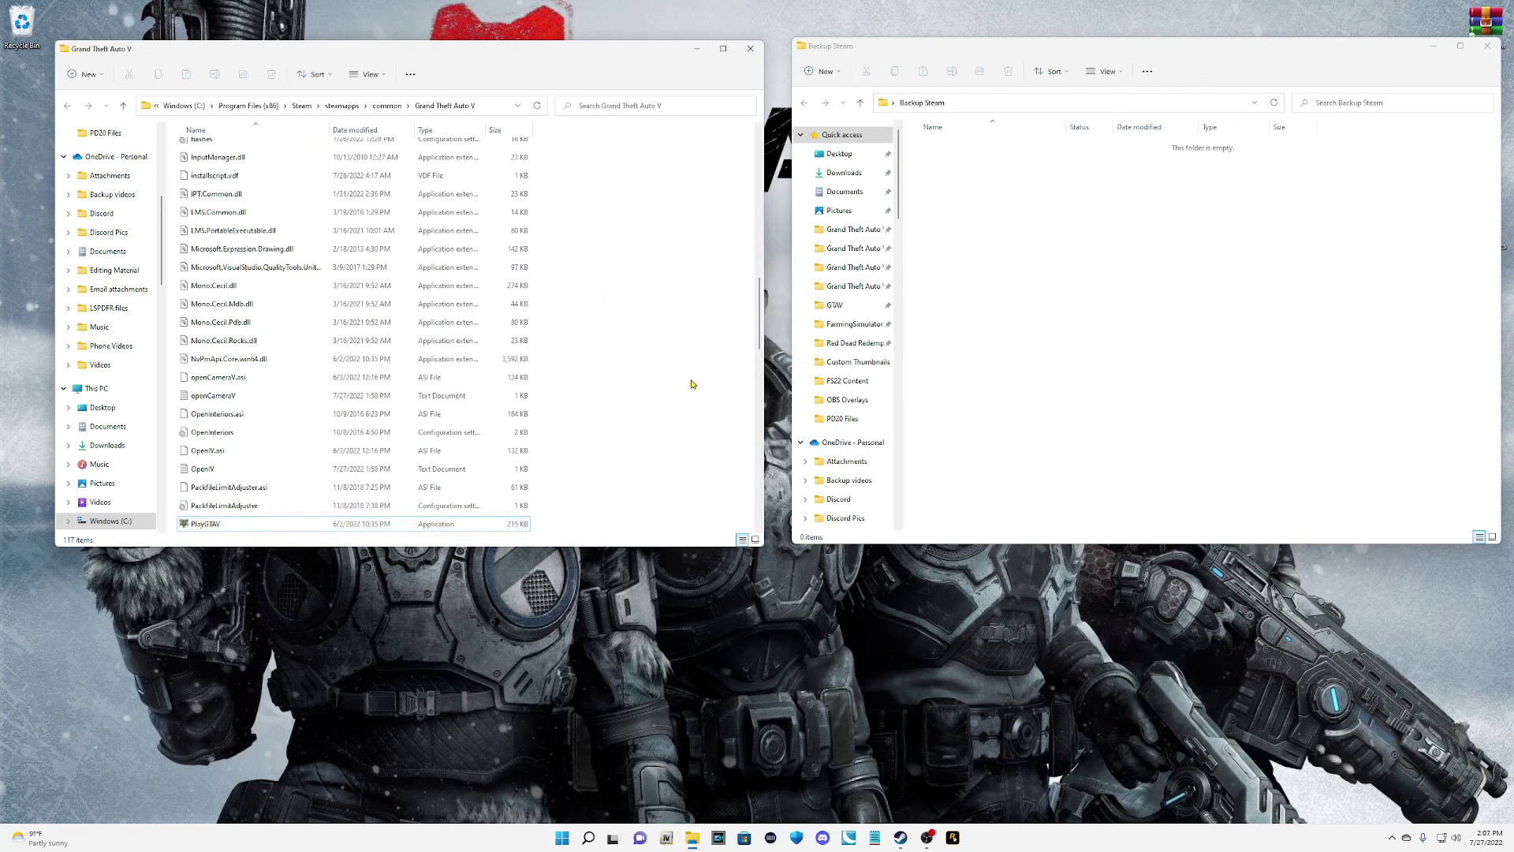
{"action": "left_click", "coordinate": [1134, 278]}
{"action": "left_click", "coordinate": [1487, 46]}
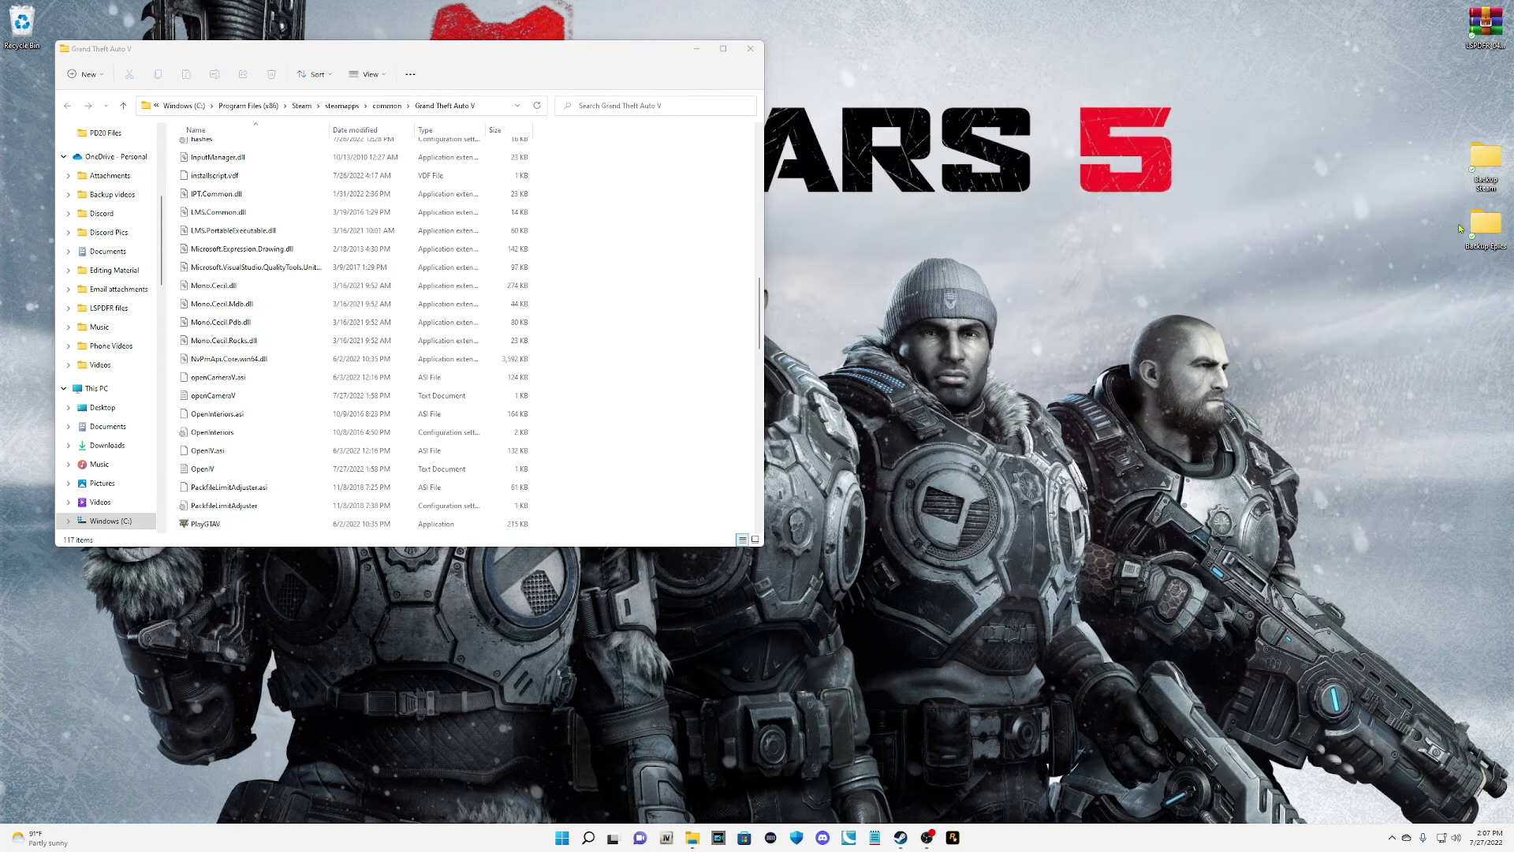
Refresh the Grand Theft Auto V folder and check the file version of the GTA5 application.
{"action": "left_click", "coordinate": [537, 105]}
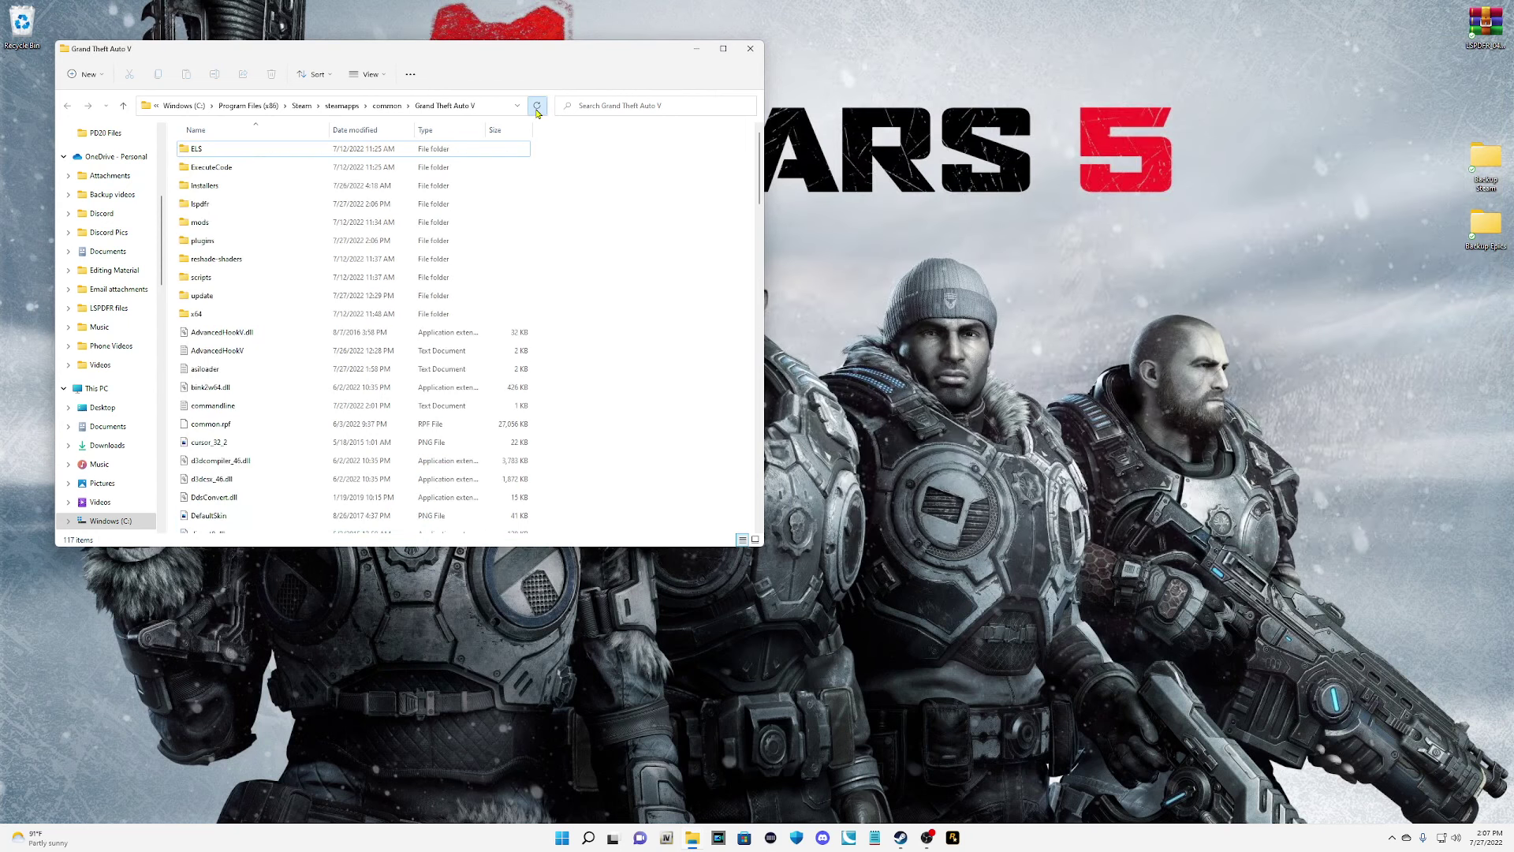
{"action": "scroll", "coordinate": [629, 329], "scroll_direction": "down", "scroll_amount": 9}
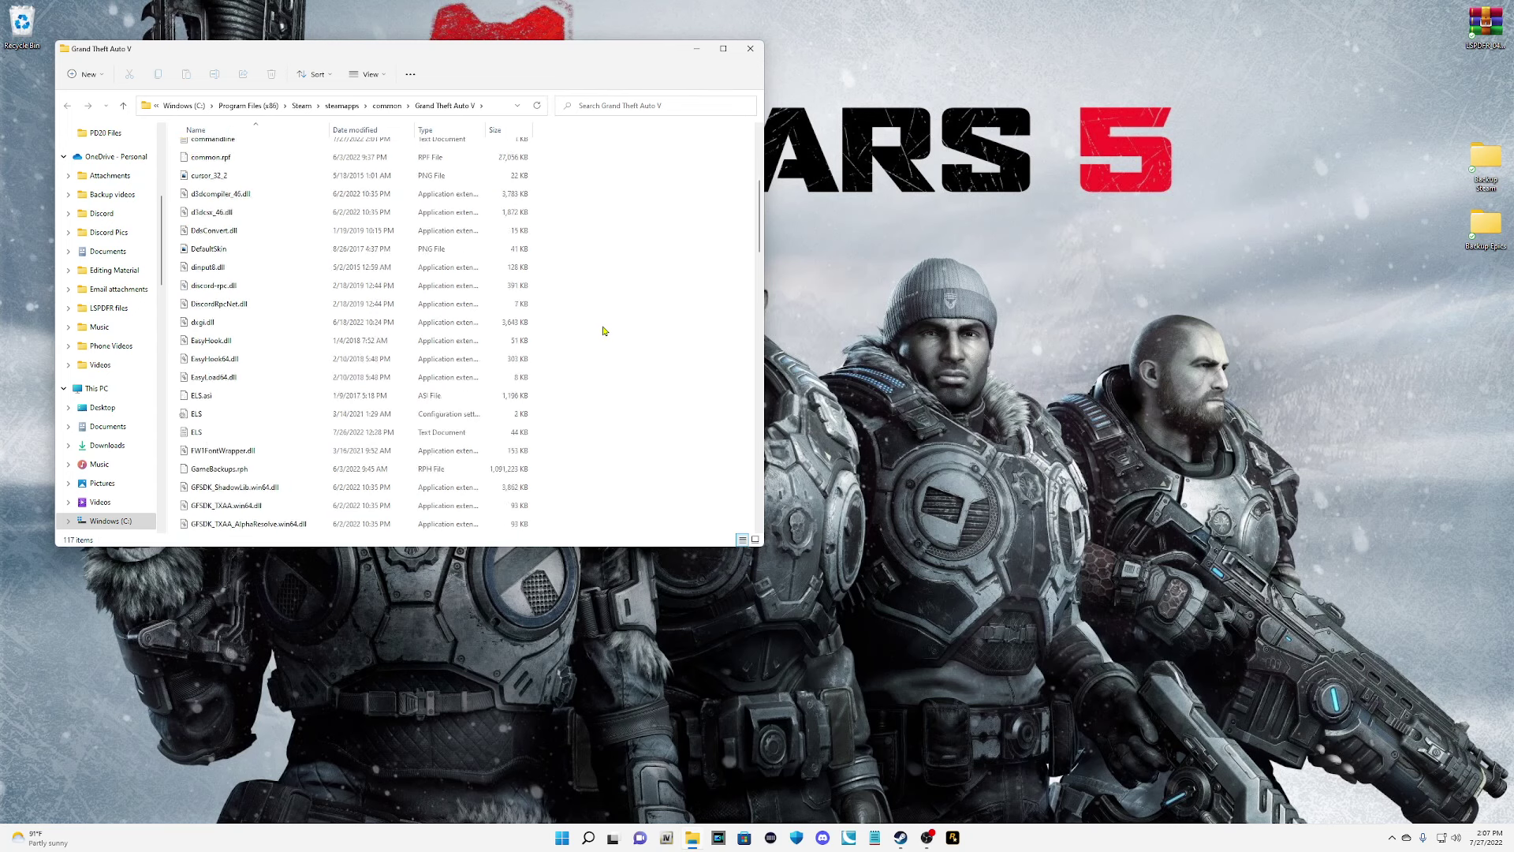
{"action": "mouse_move", "coordinate": [198, 343]}
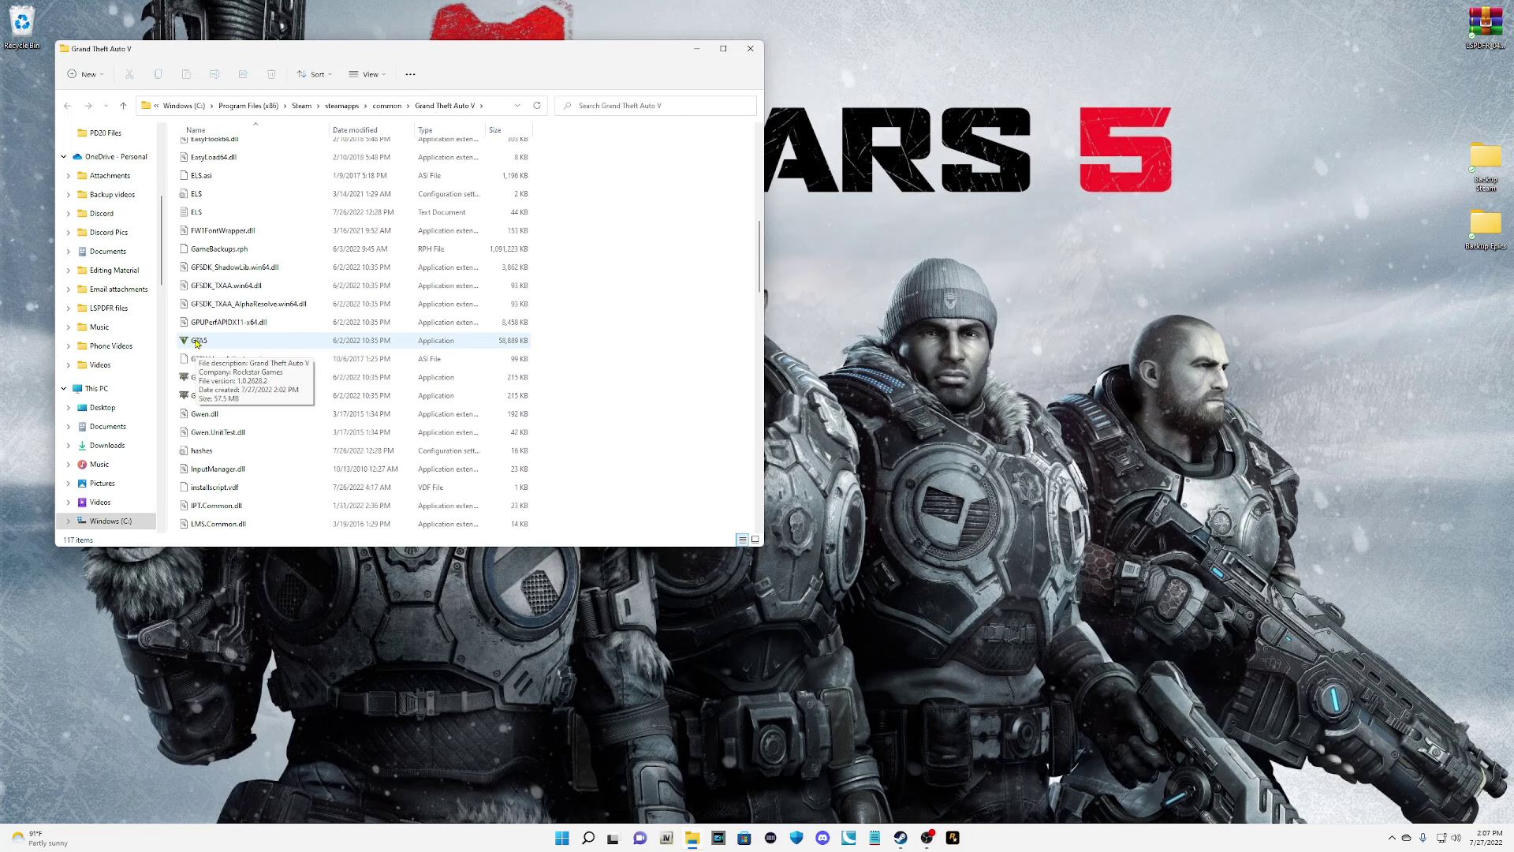
{"action": "left_click", "coordinate": [537, 105]}
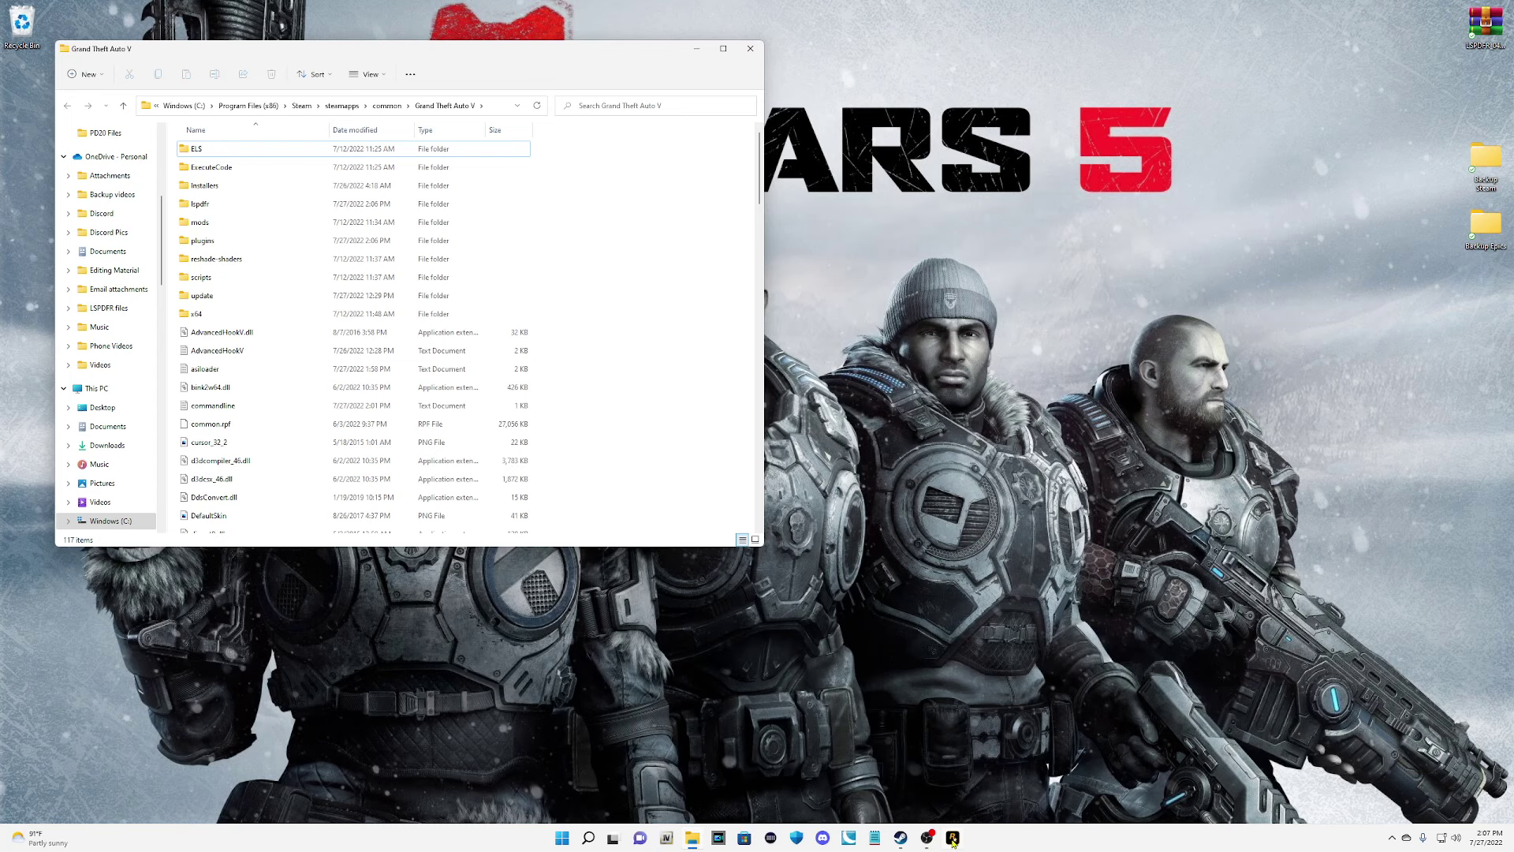
Unpin the old RAGE Plugin Hook shortcut from the taskbar, pin RAGEPluginHook from the Grand Theft Auto V folder, and close the folder.
{"action": "left_click", "coordinate": [951, 796]}
{"action": "left_click_drag", "start_coordinate": [408, 50], "coordinate": [549, 49]}
{"action": "scroll", "coordinate": [637, 388], "scroll_direction": "down", "scroll_amount": 3}
{"action": "scroll", "coordinate": [637, 389], "scroll_direction": "down", "scroll_amount": 12}
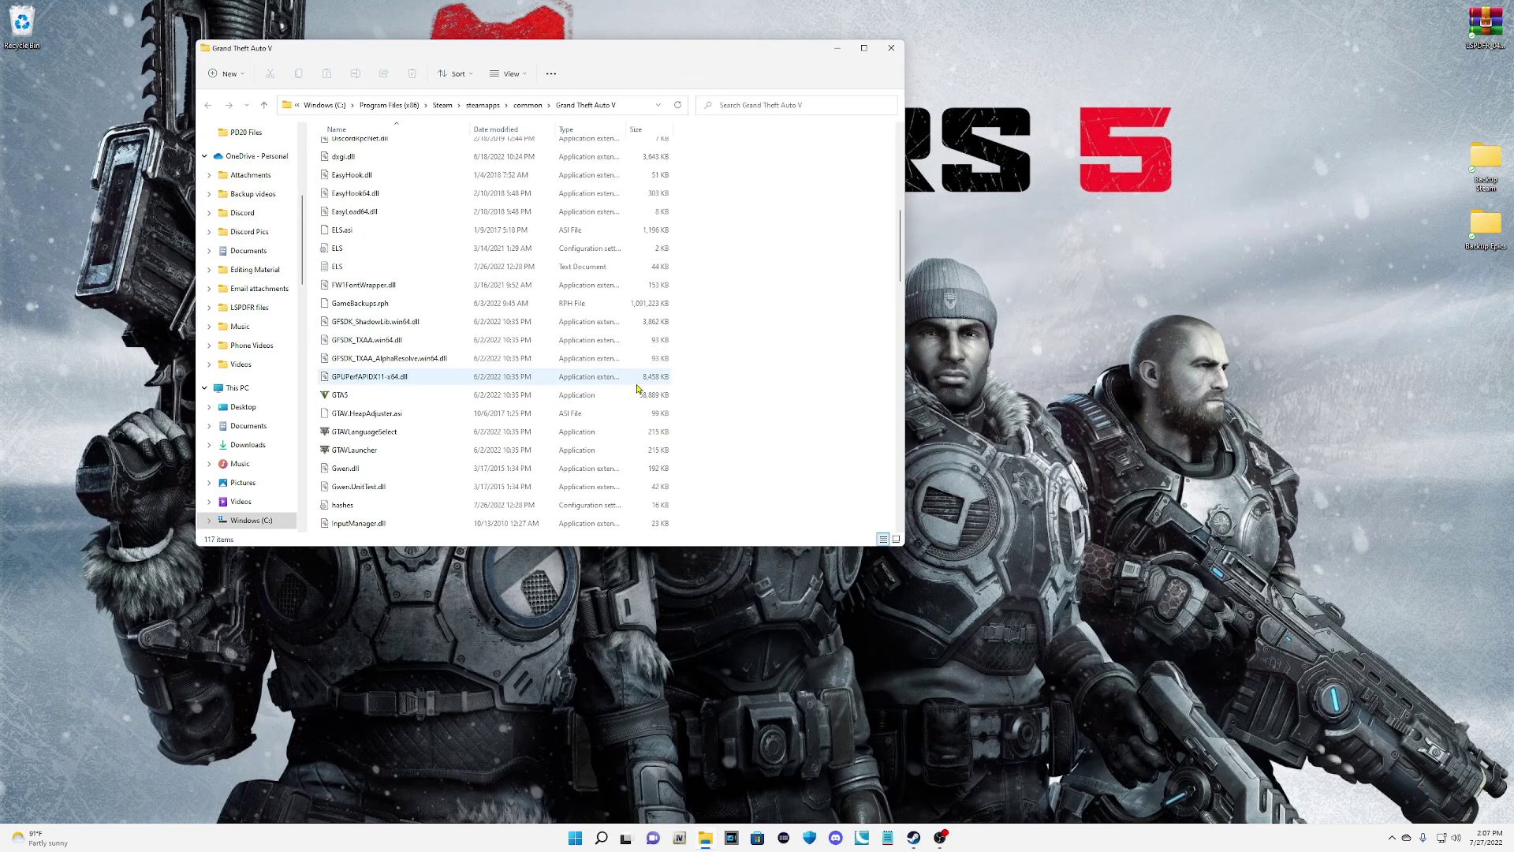
{"action": "scroll", "coordinate": [638, 389], "scroll_direction": "down", "scroll_amount": 5}
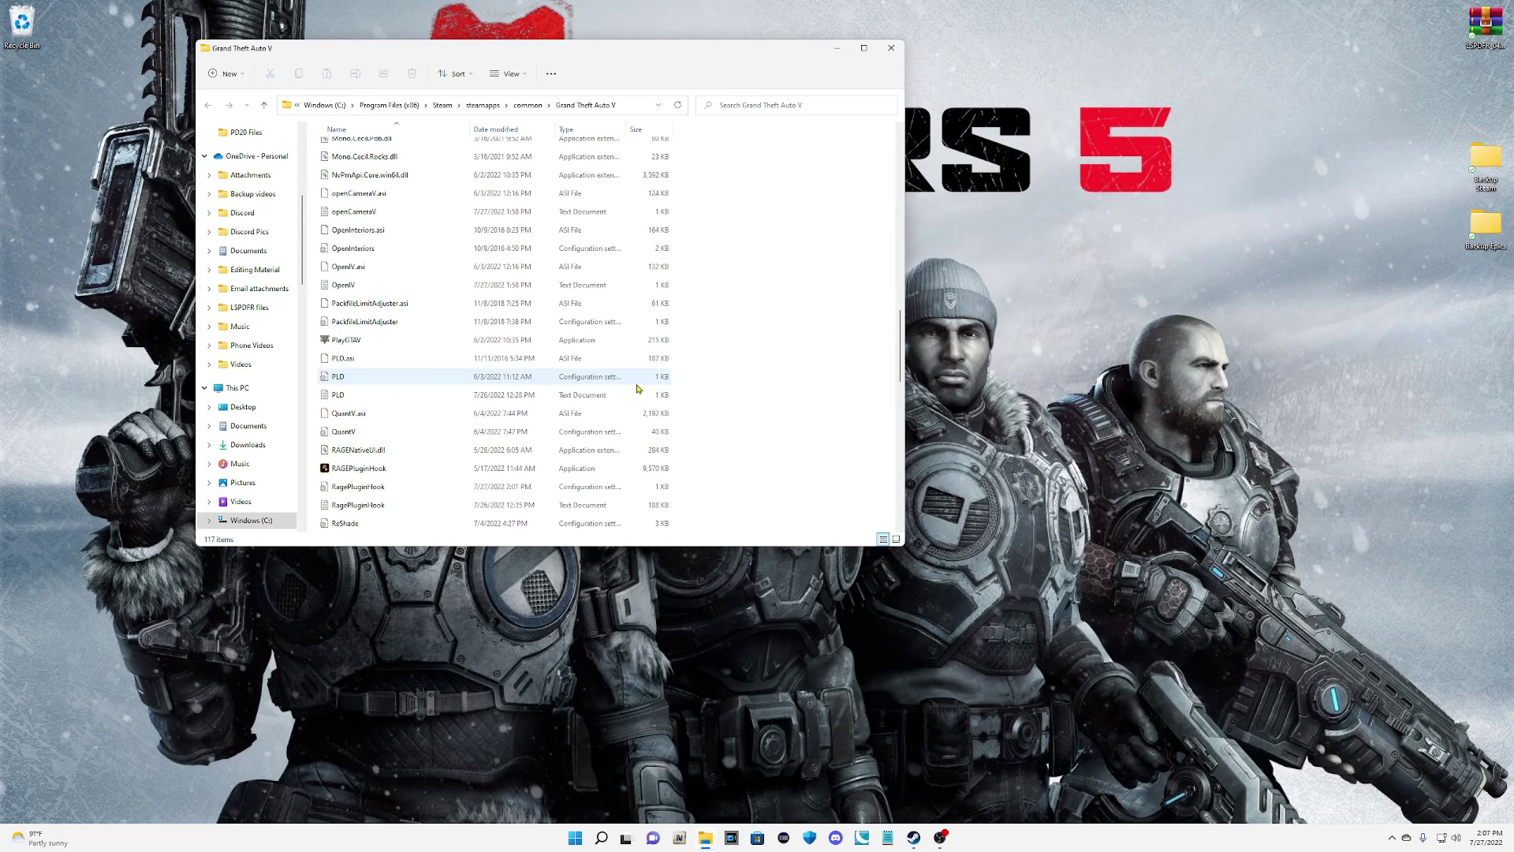
{"action": "left_click", "coordinate": [398, 310]}
{"action": "right_click", "coordinate": [398, 310]}
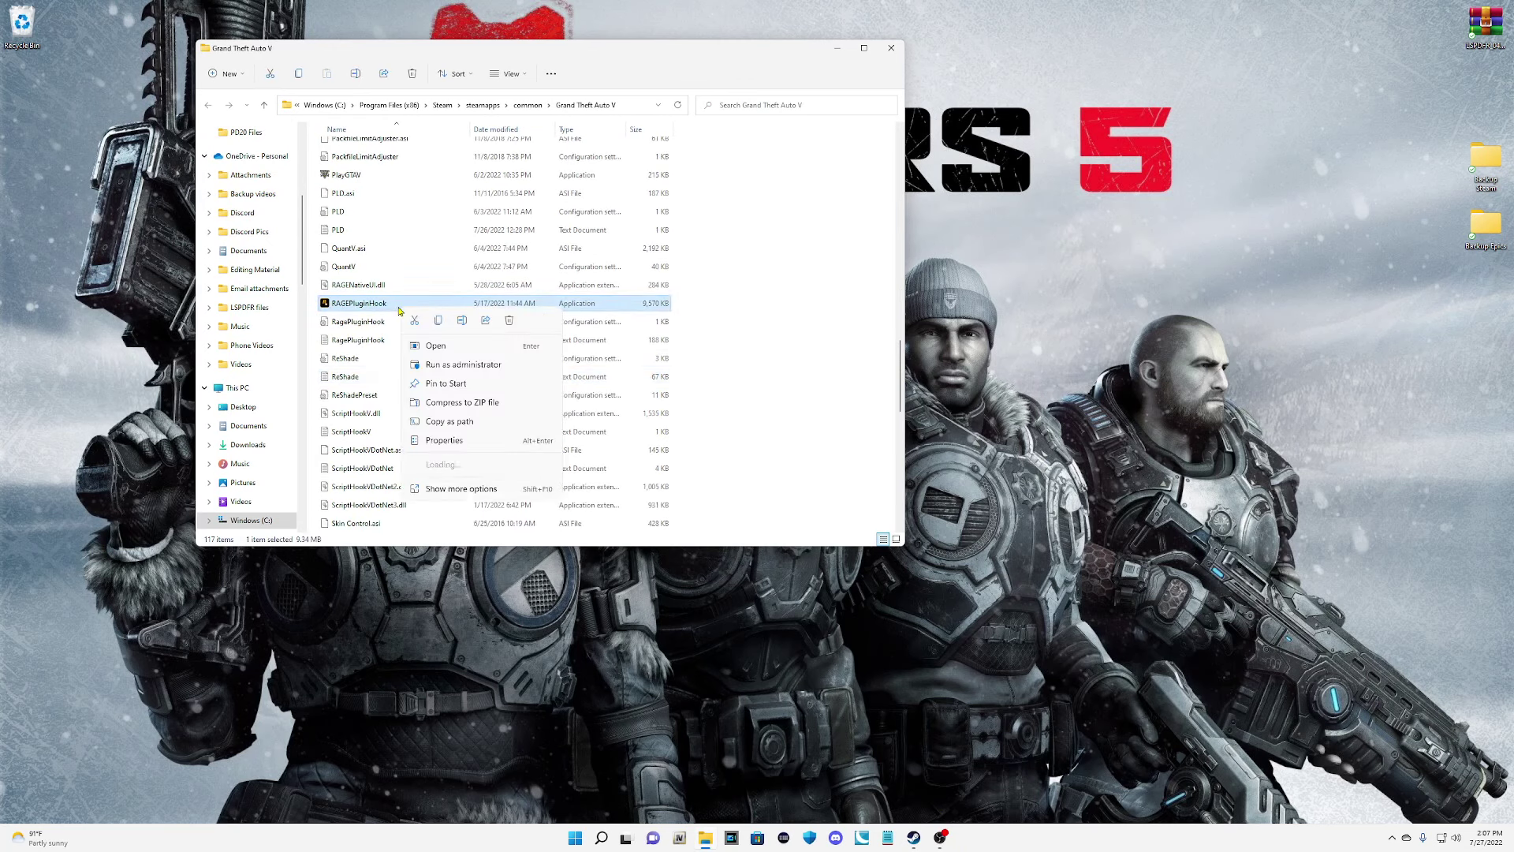
{"action": "left_click", "coordinate": [456, 509]}
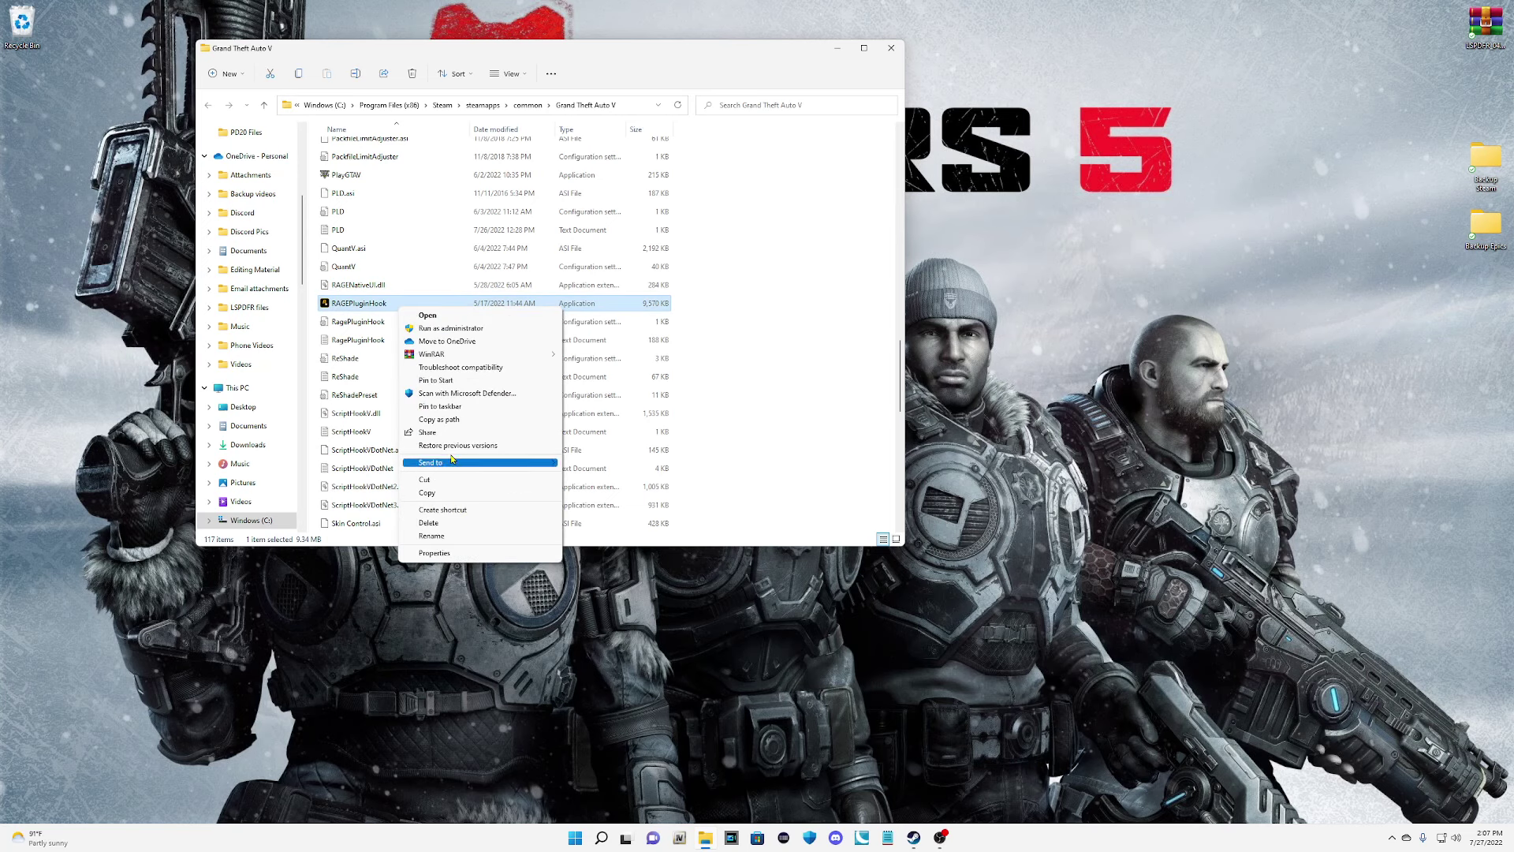
{"action": "left_click", "coordinate": [466, 416]}
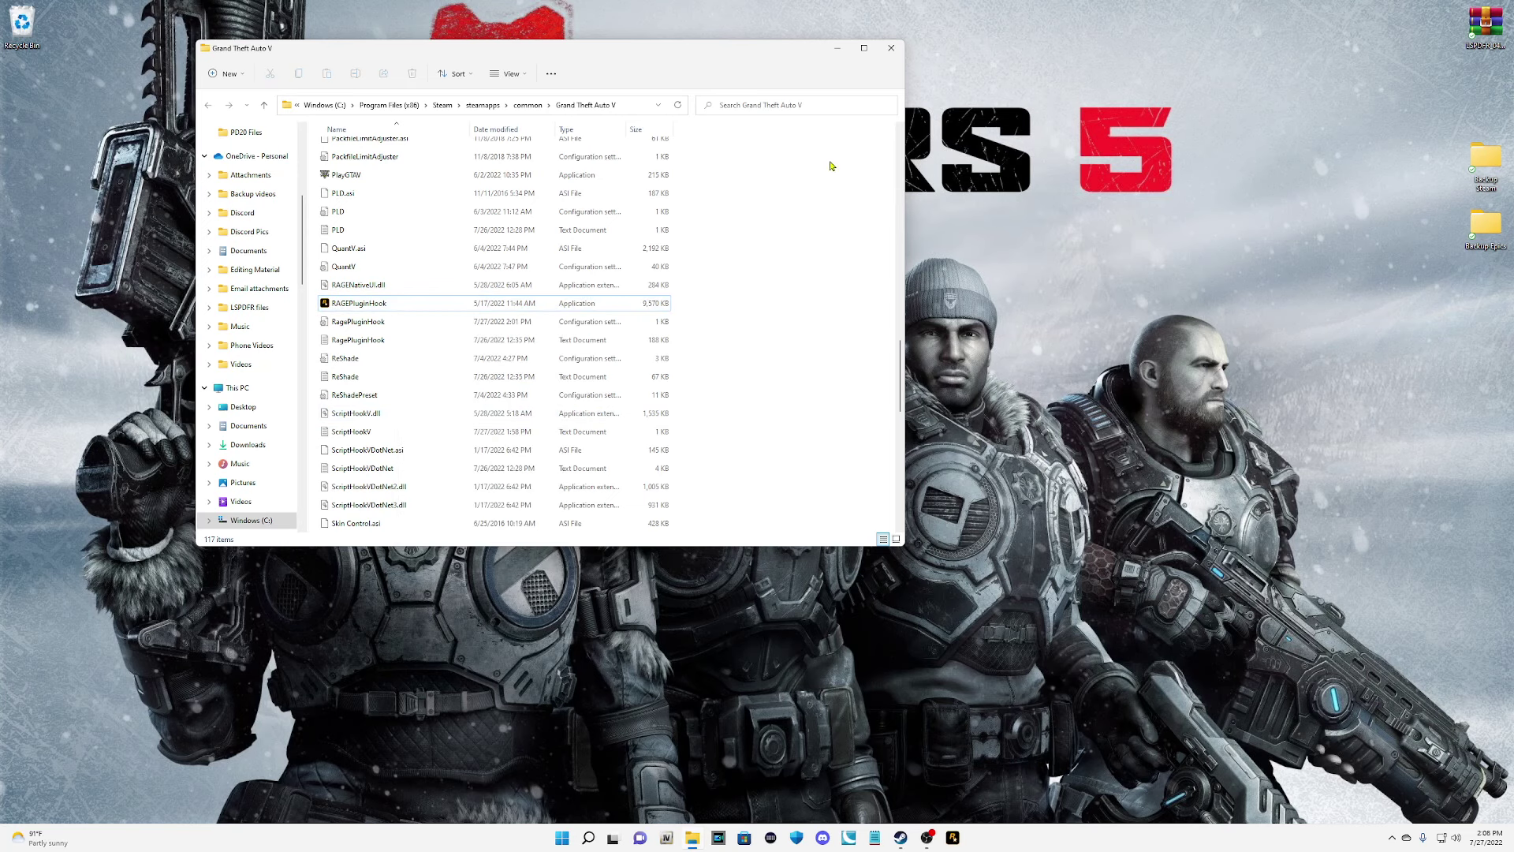
{"action": "left_click", "coordinate": [890, 49]}
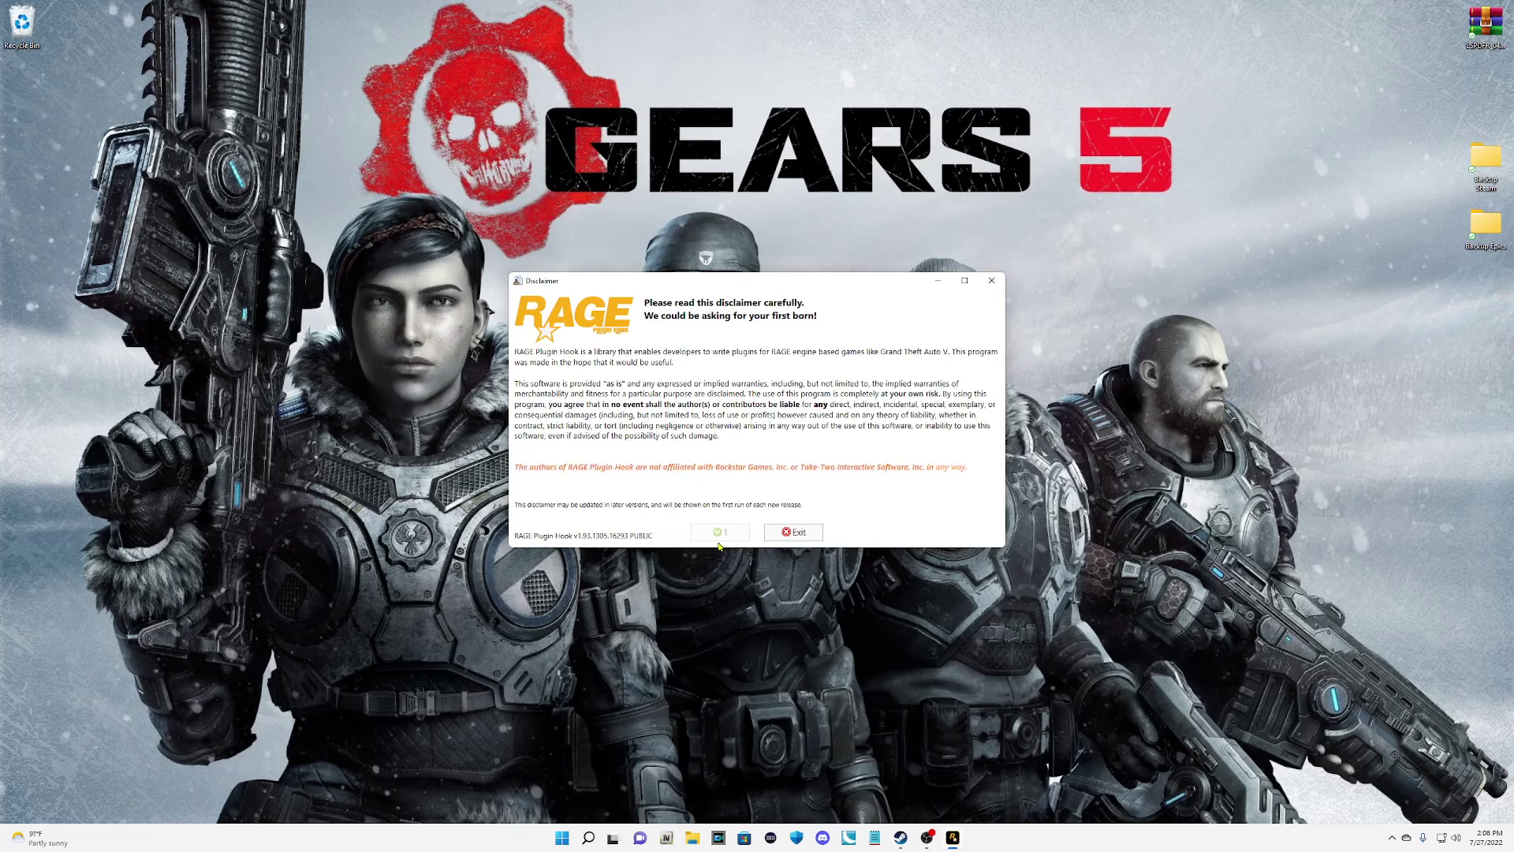
Accept the RAGE Plugin Hook disclaimer and set it to load all plugins on startup.
{"action": "left_click", "coordinate": [718, 536]}
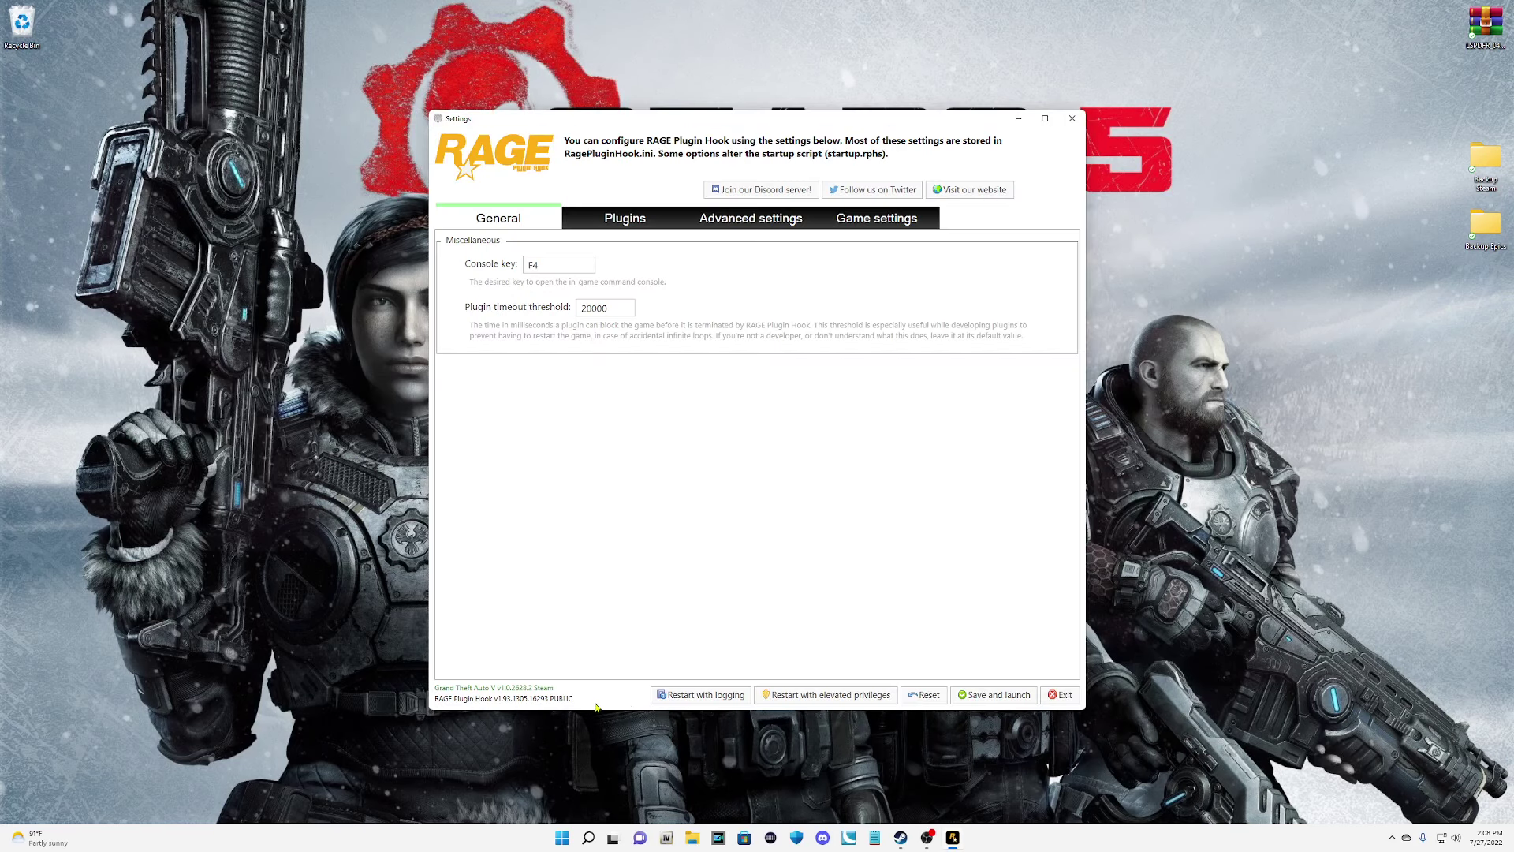
{"action": "left_click_drag", "start_coordinate": [583, 712], "coordinate": [583, 572]}
{"action": "left_click", "coordinate": [631, 216]}
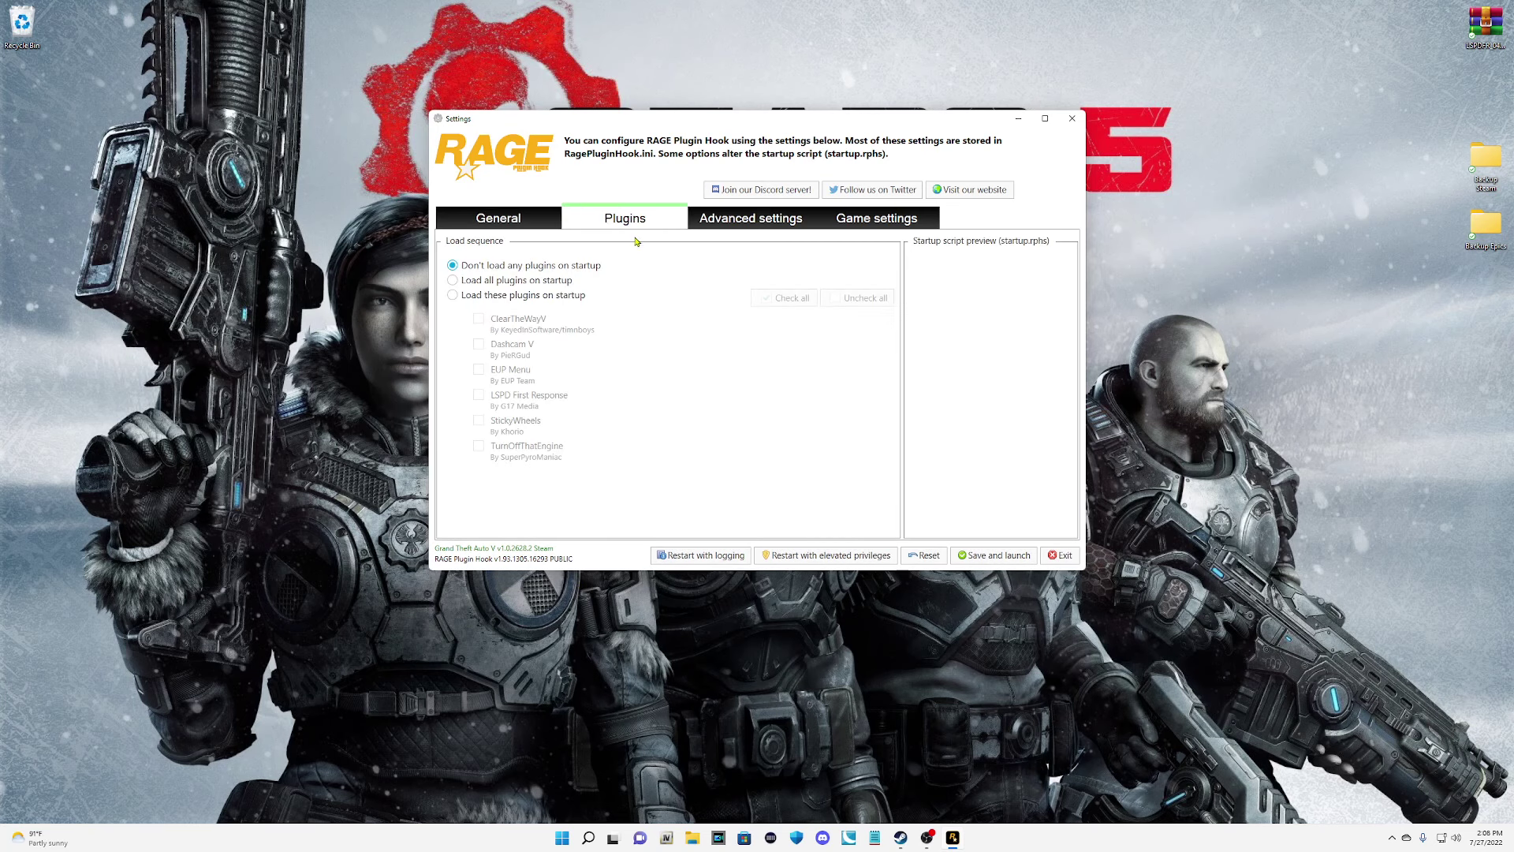
{"action": "left_click", "coordinate": [524, 298]}
{"action": "left_click", "coordinate": [781, 298]}
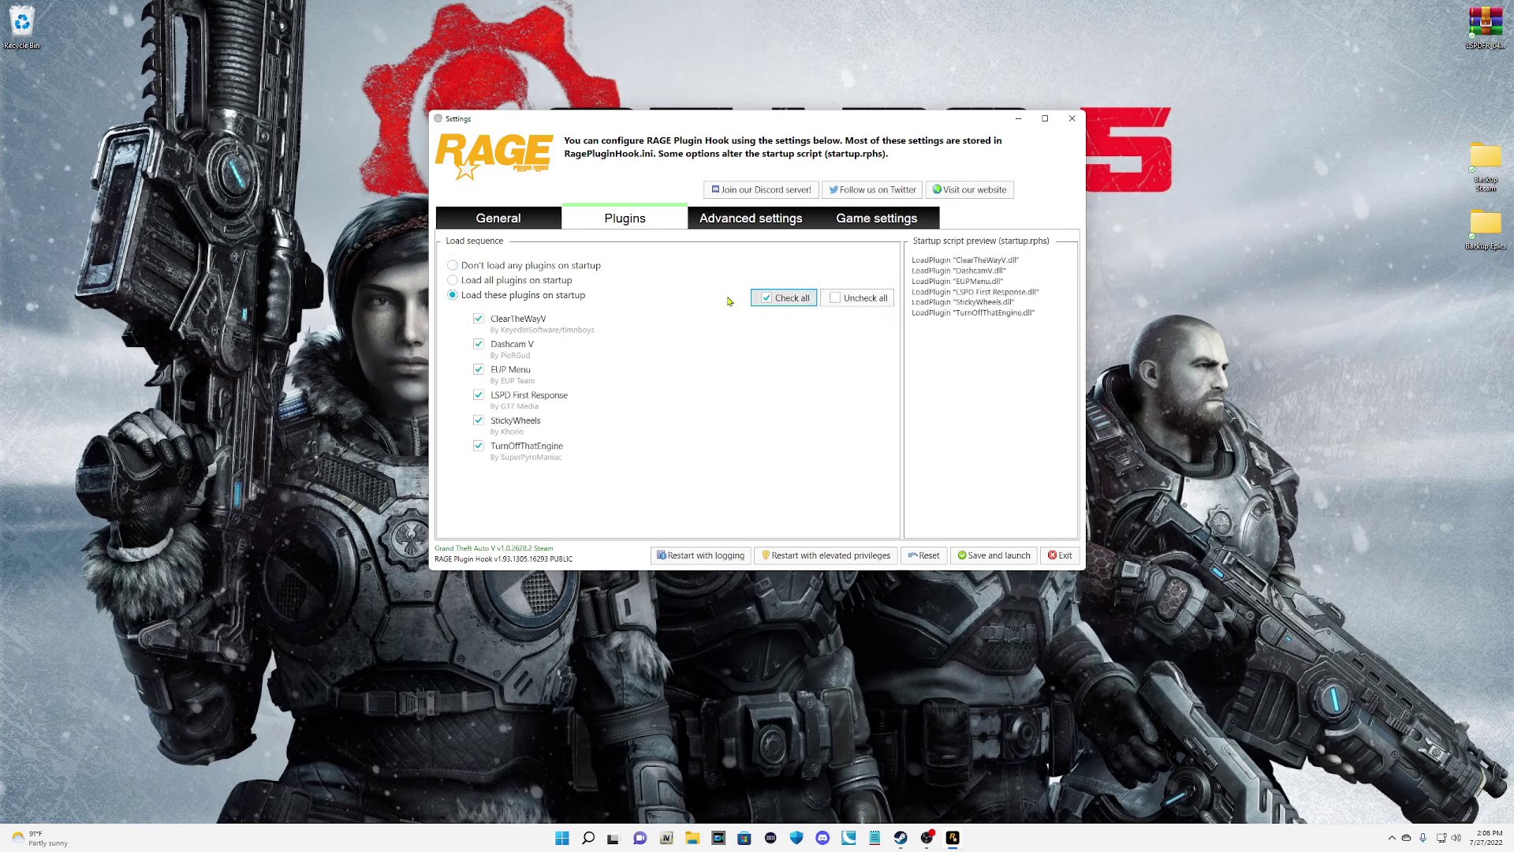
{"action": "left_click", "coordinate": [524, 283]}
Review the Revert game version section of the game settings, the advanced settings, and the general settings.
{"action": "left_click", "coordinate": [828, 229]}
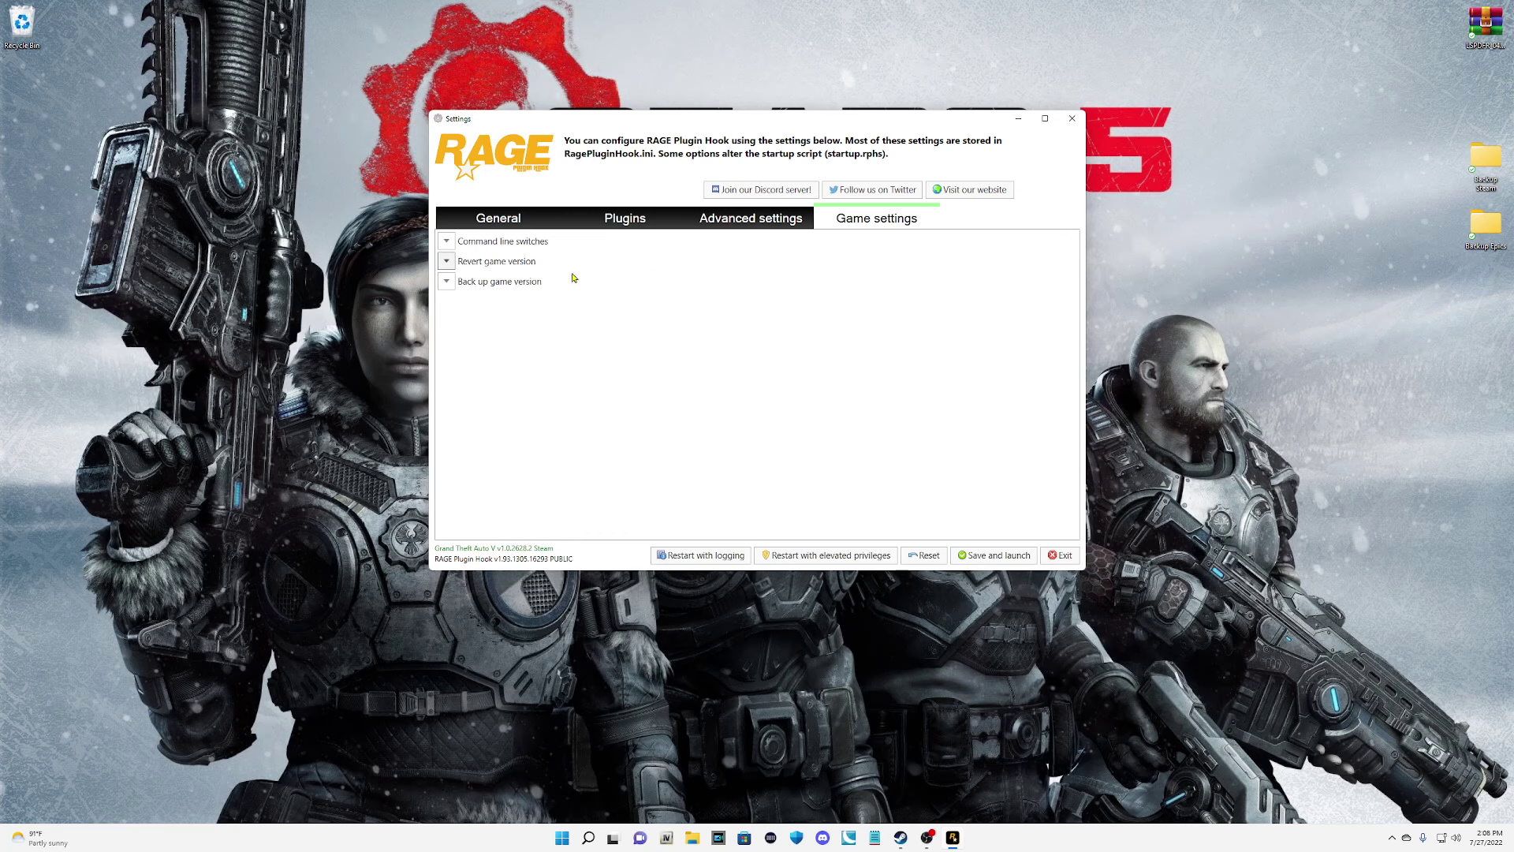
{"action": "left_click", "coordinate": [445, 261]}
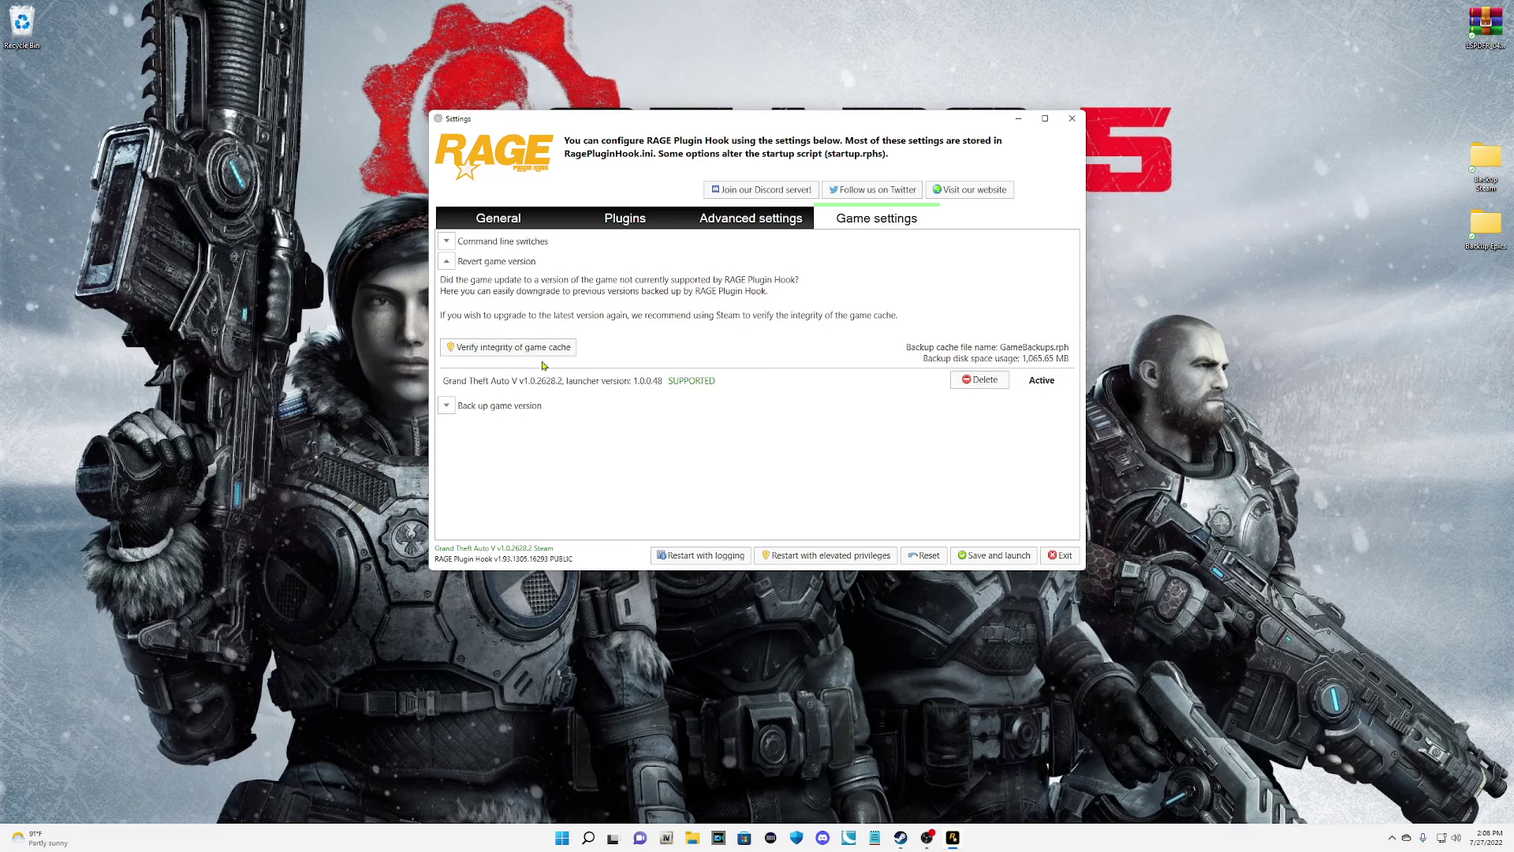
{"action": "left_click", "coordinate": [447, 260]}
{"action": "left_click", "coordinate": [756, 224]}
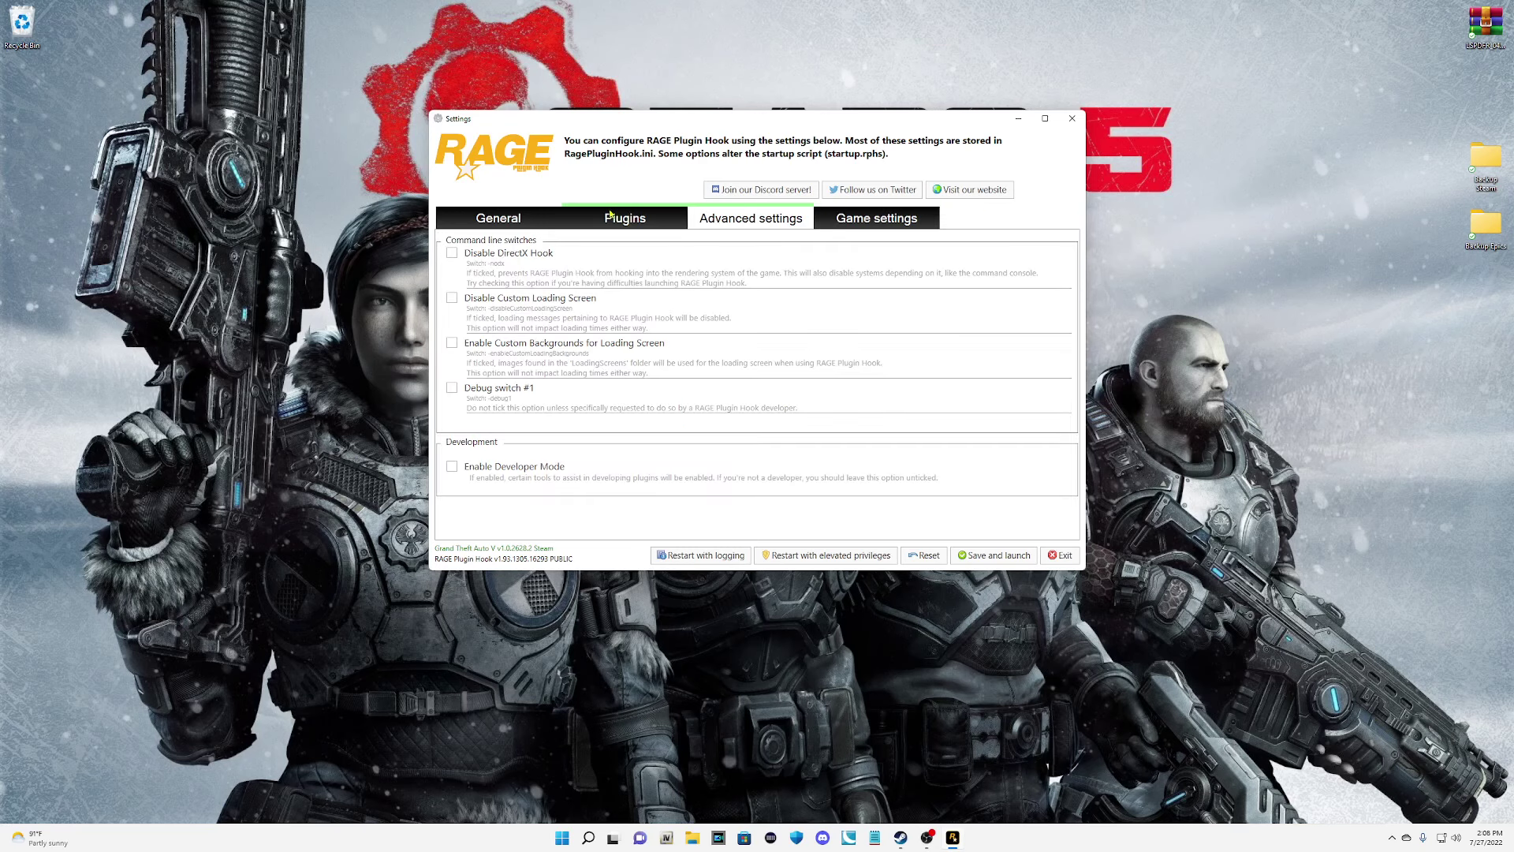
{"action": "left_click", "coordinate": [596, 214]}
{"action": "key", "text": "Left"}
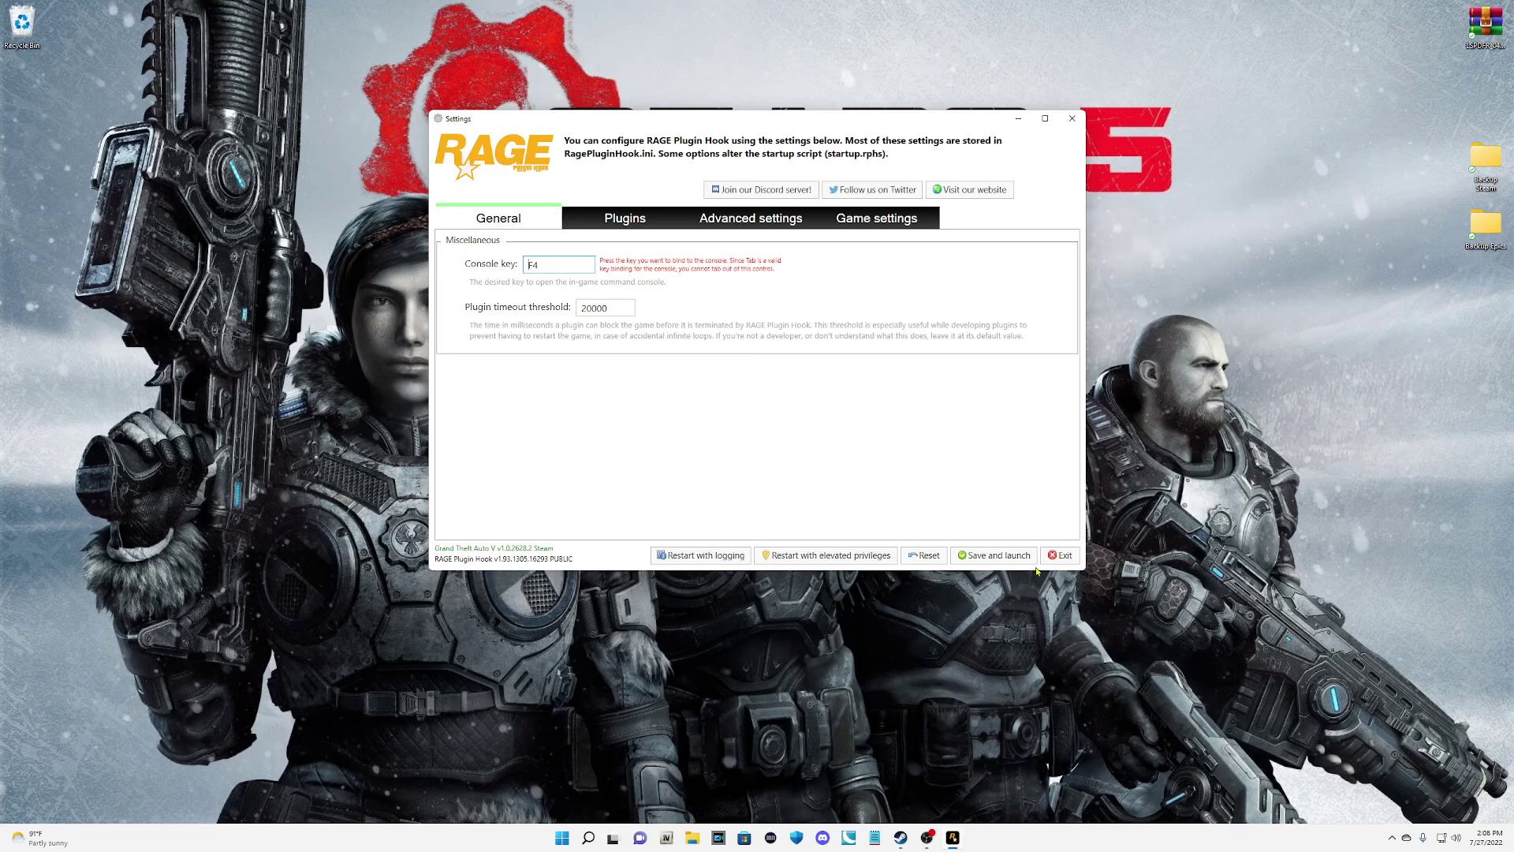
Save the RAGE Plugin Hook settings and launch Grand Theft Auto V.
{"action": "left_click", "coordinate": [995, 556]}
{"action": "left_click", "coordinate": [750, 683]}
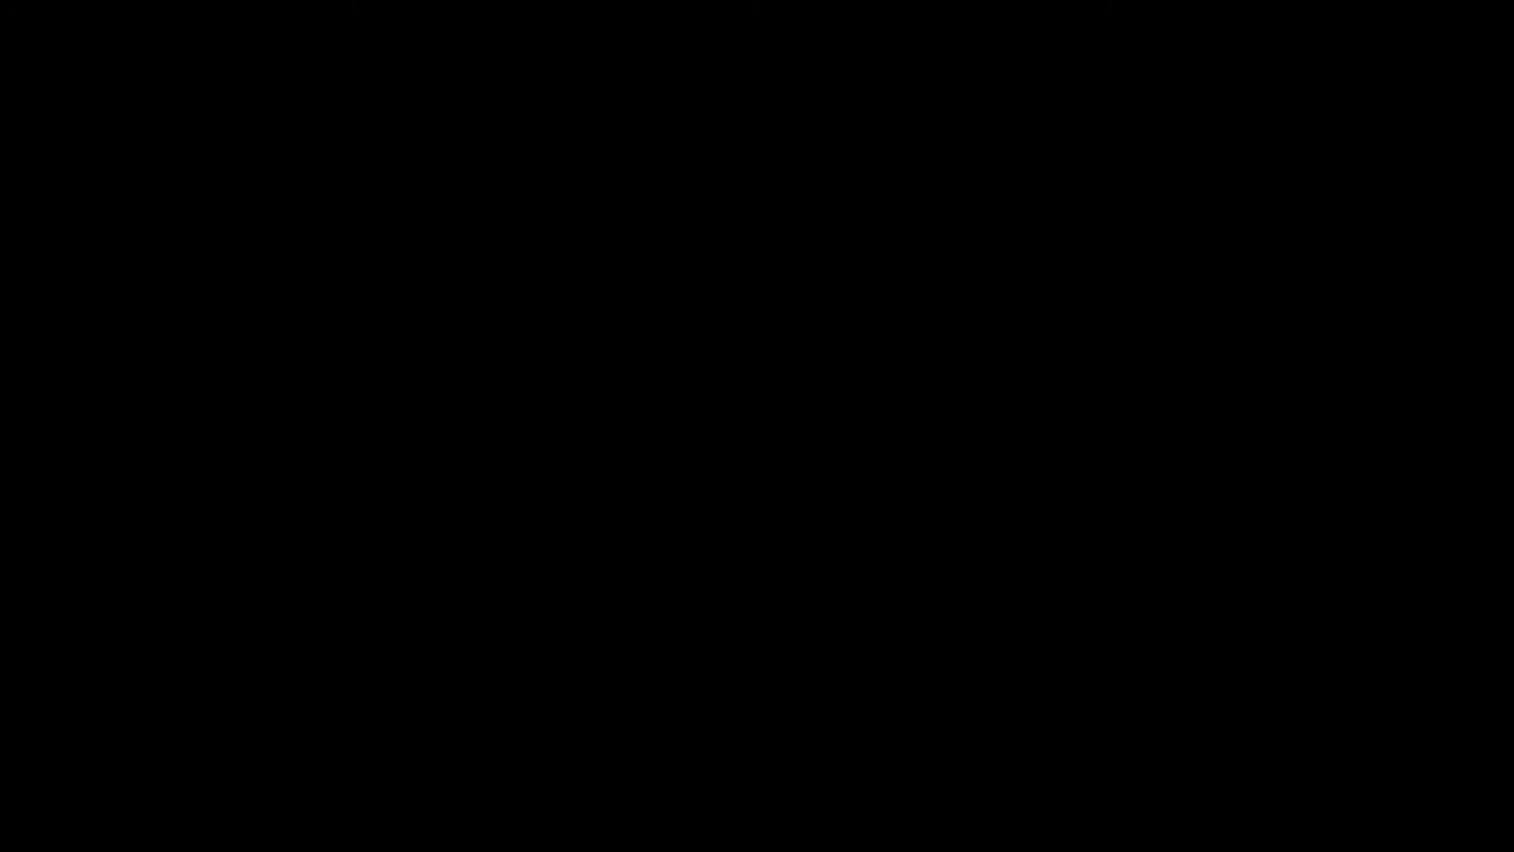
End the running Grand Theft Auto V task in Task Manager and return to the desktop.
{"action": "key", "text": "ctrl+shift+Escape"}
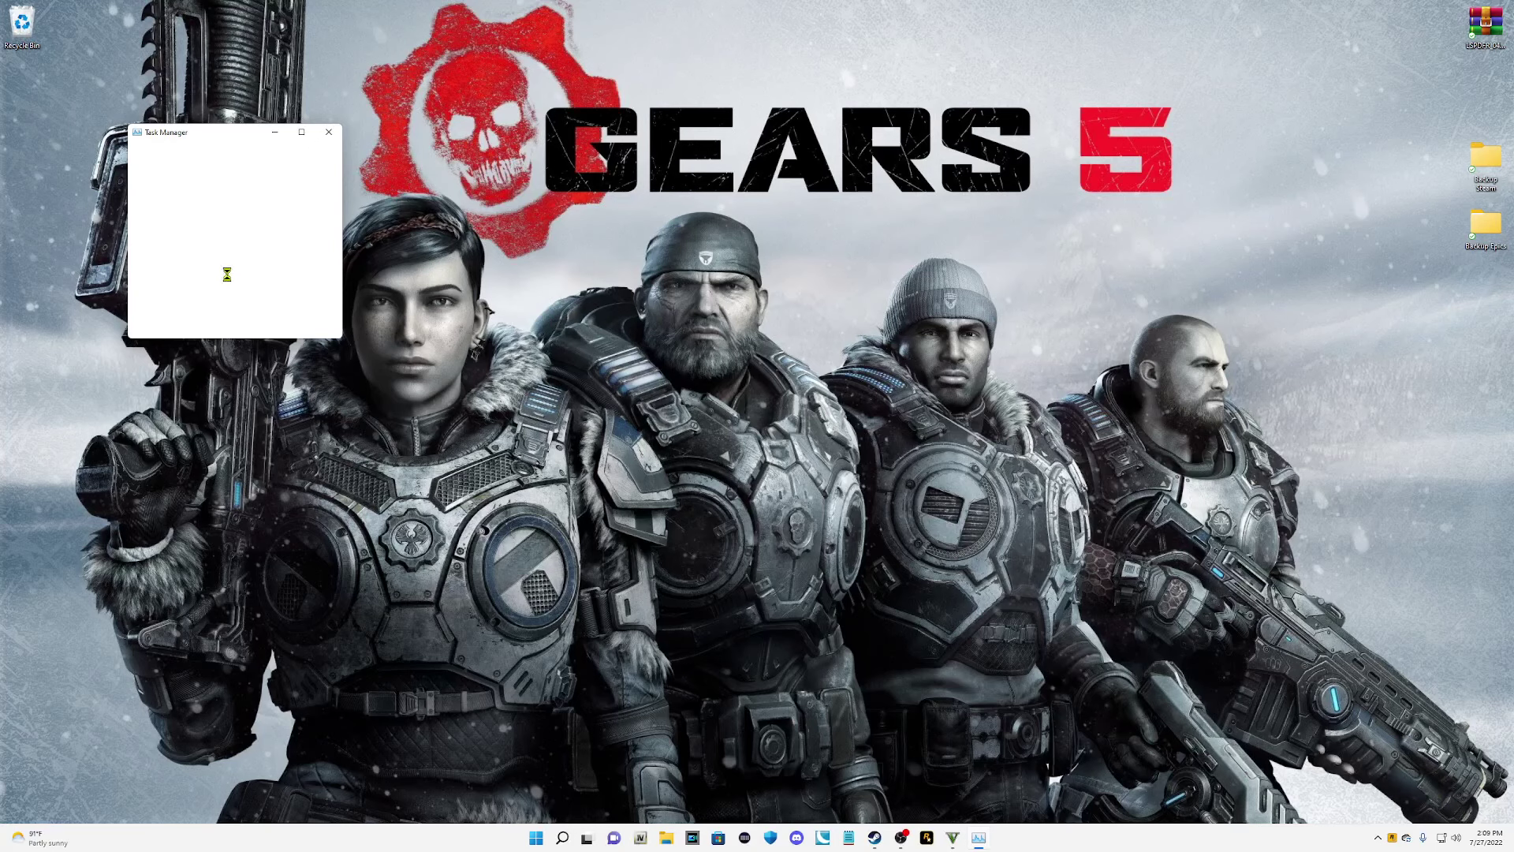
{"action": "left_click", "coordinate": [194, 194]}
{"action": "left_click", "coordinate": [186, 166]}
{"action": "left_click", "coordinate": [313, 324]}
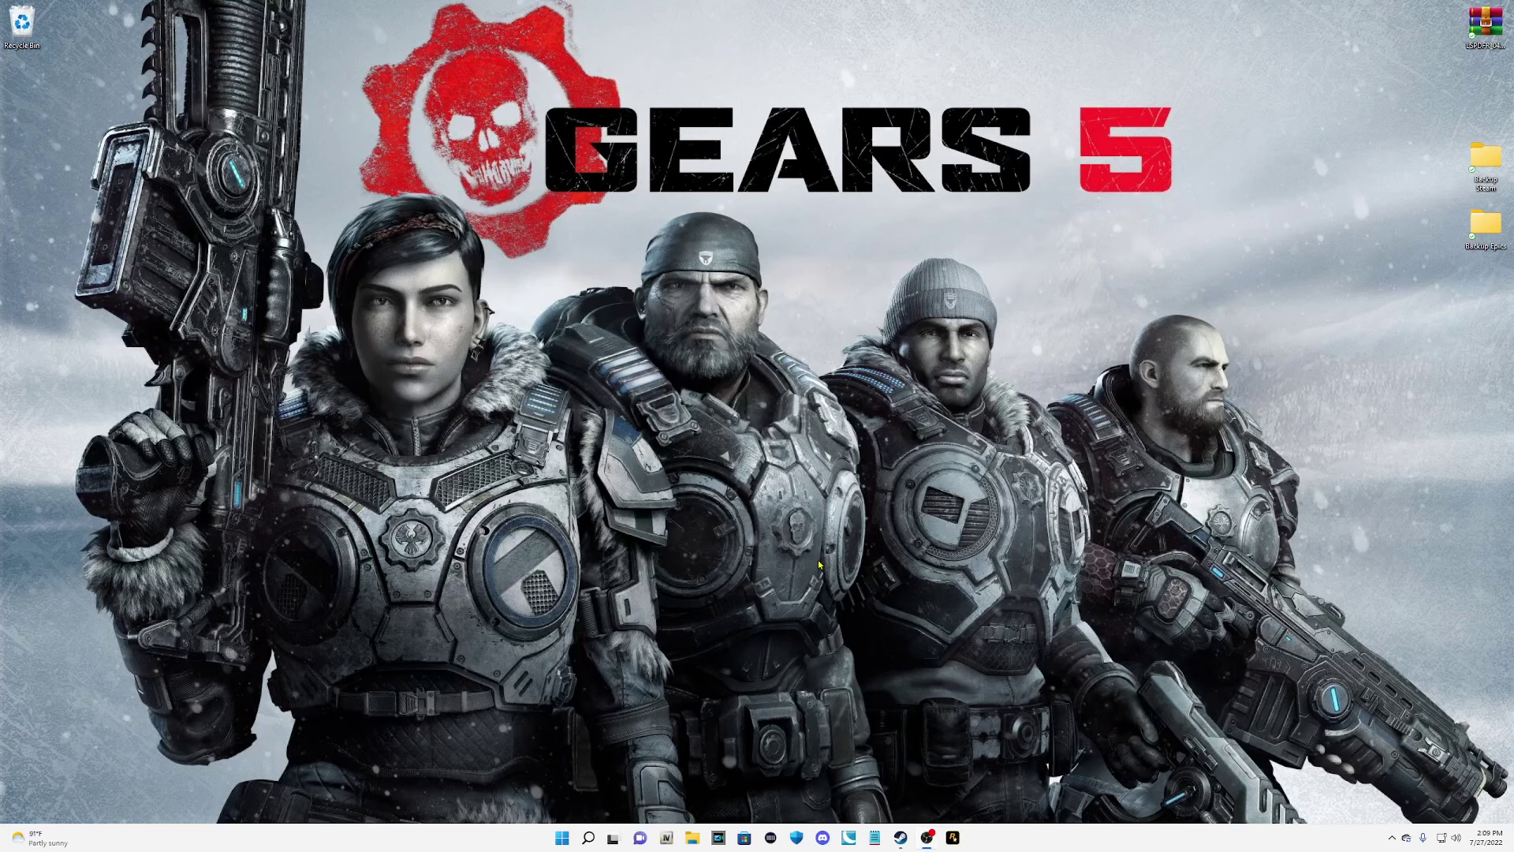
{"action": "left_click", "coordinate": [1043, 259]}
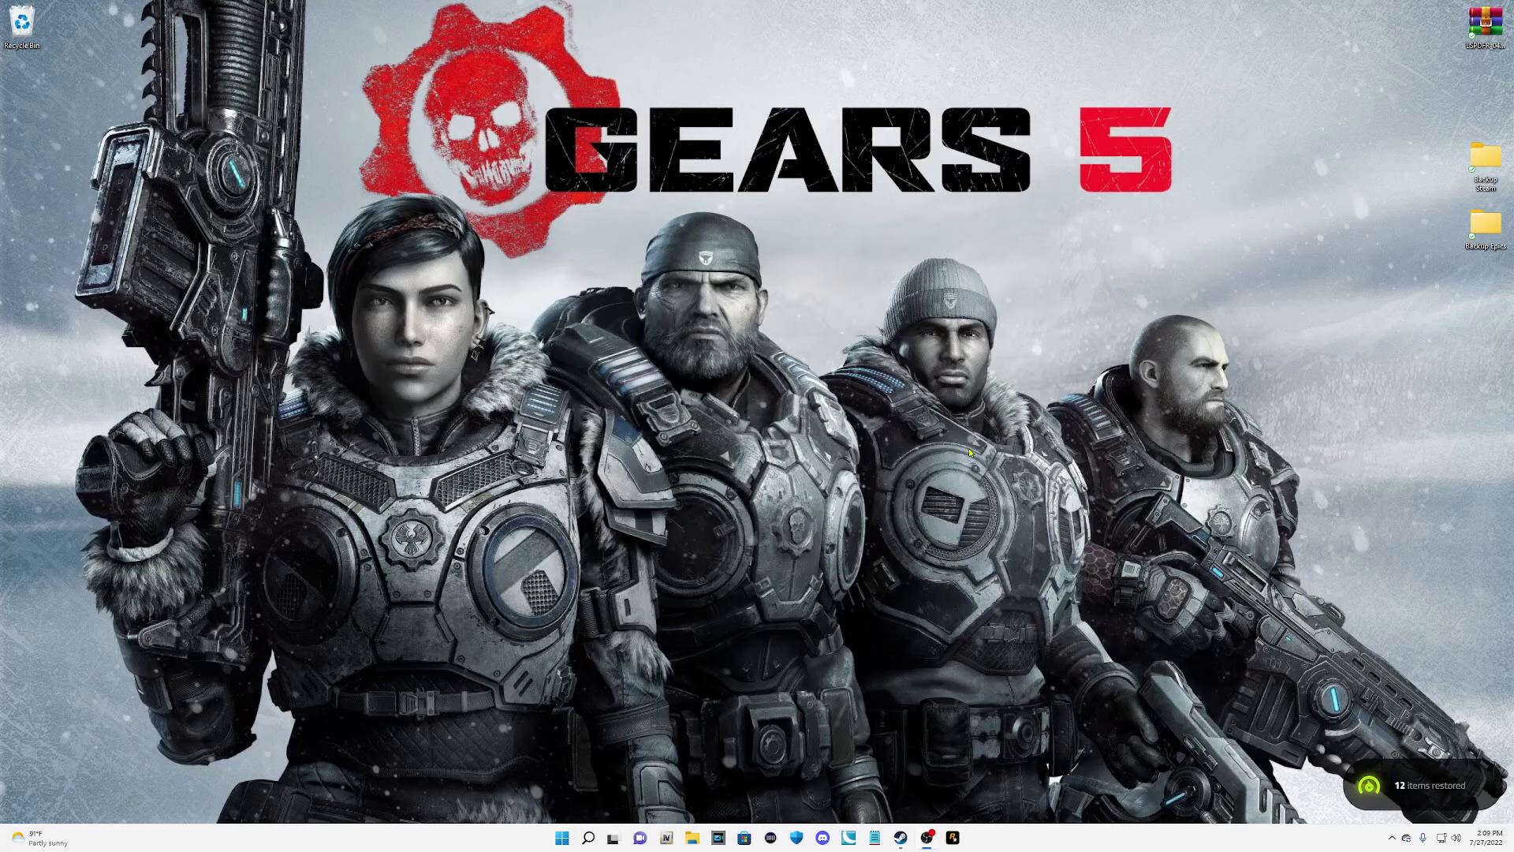